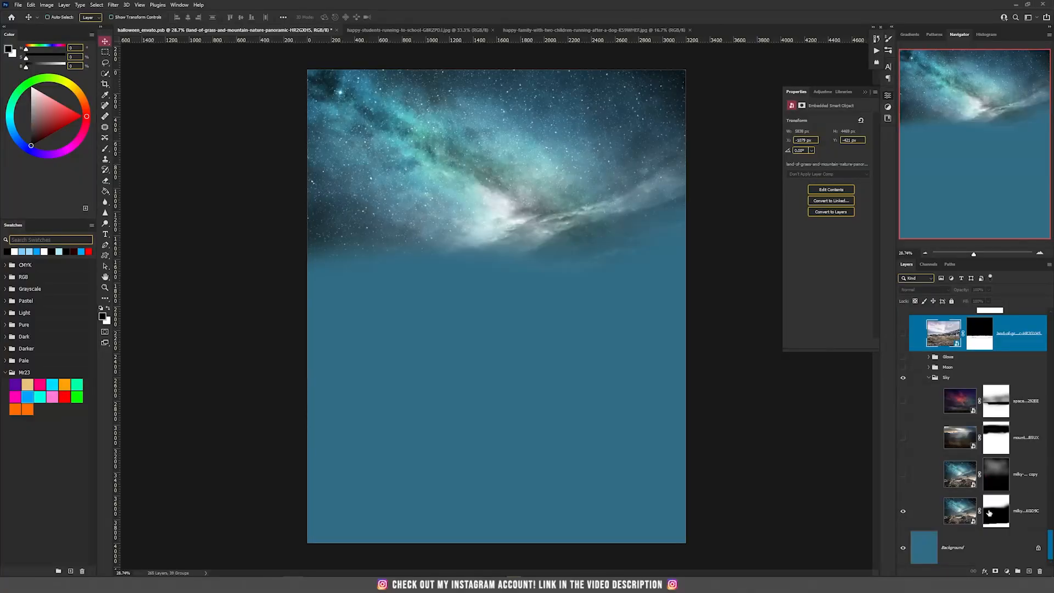
Preview the base milky-way layer with its mask disabled, restore the mask, and show the milky-way copy layer above it
{"action": "left_click", "coordinate": [988, 513], "text": "shift"}
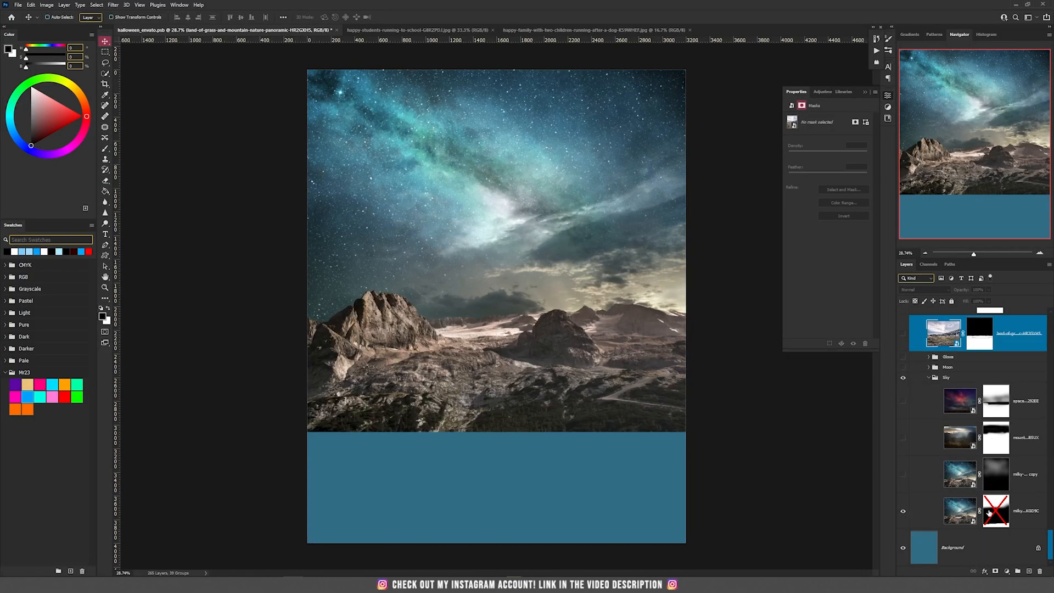
{"action": "left_click", "coordinate": [997, 514], "text": "shift"}
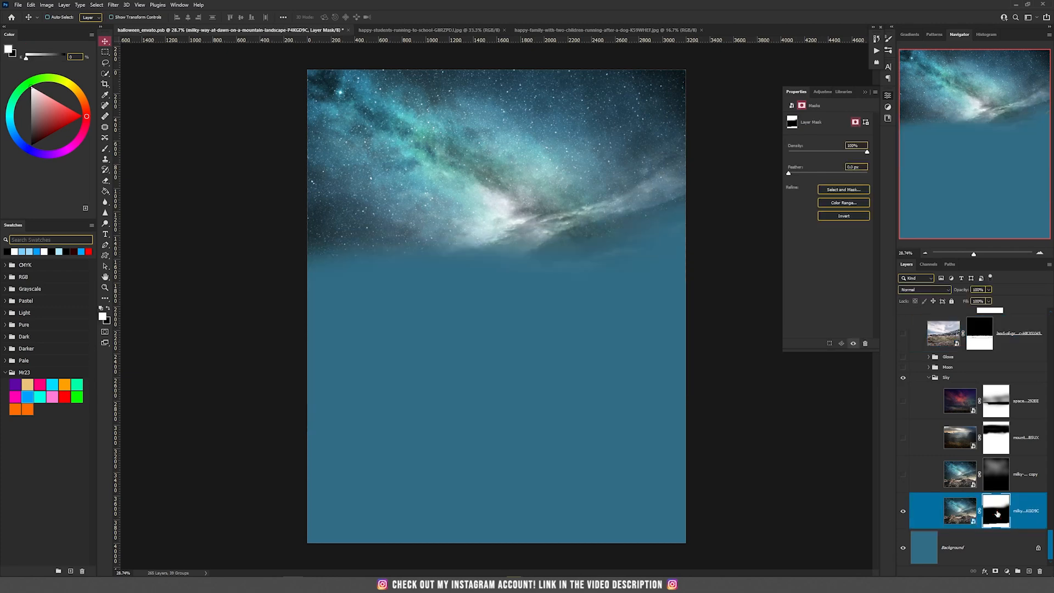
{"action": "left_click", "coordinate": [903, 475]}
{"action": "left_click", "coordinate": [957, 474]}
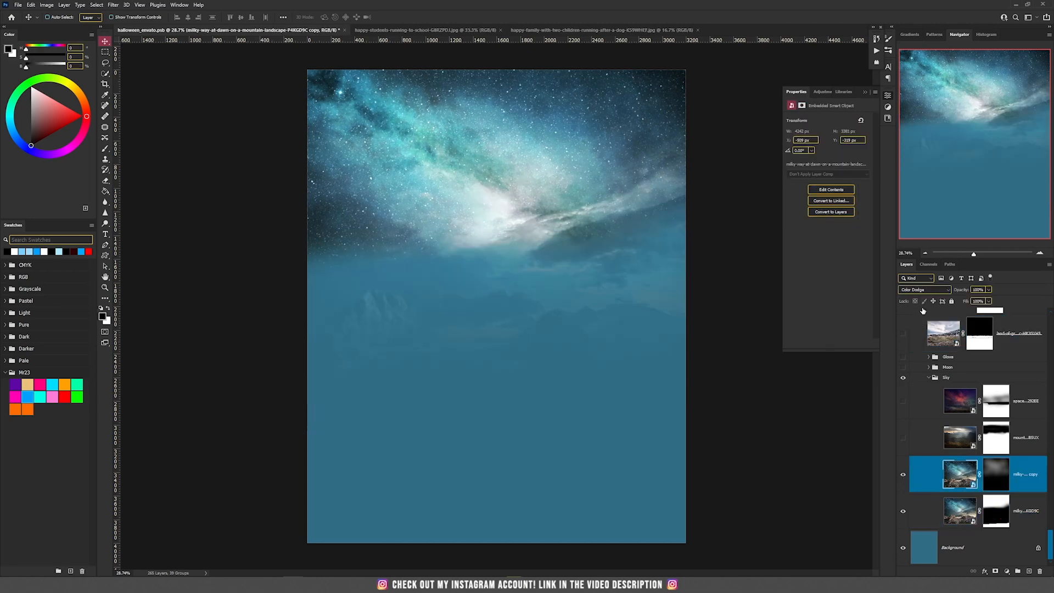
Inspect the milky-way copy's blend mode, its unmasked image, and the sky with and without the layer
{"action": "left_click", "coordinate": [926, 291]}
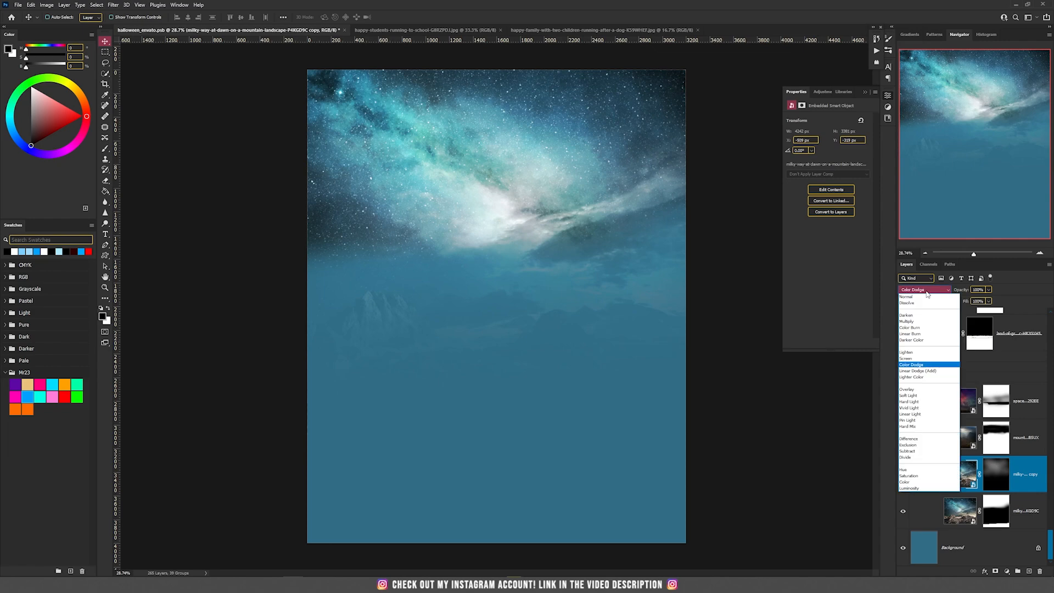
{"action": "left_click", "coordinate": [928, 291]}
{"action": "left_click", "coordinate": [996, 475], "text": "shift"}
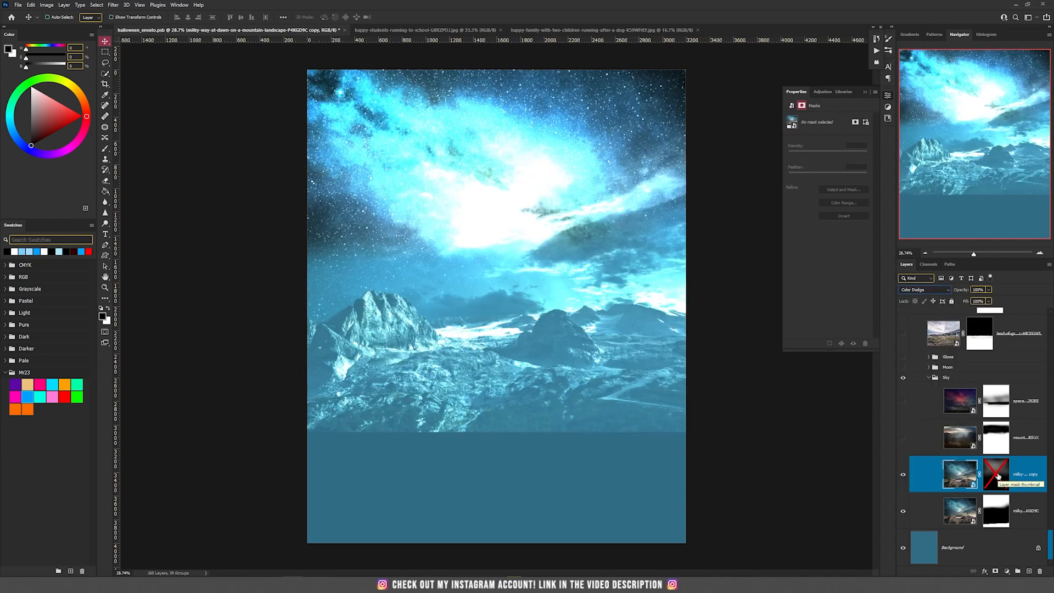
{"action": "left_click", "coordinate": [998, 475], "text": "shift"}
{"action": "left_click", "coordinate": [902, 474]}
{"action": "left_click", "coordinate": [903, 475]}
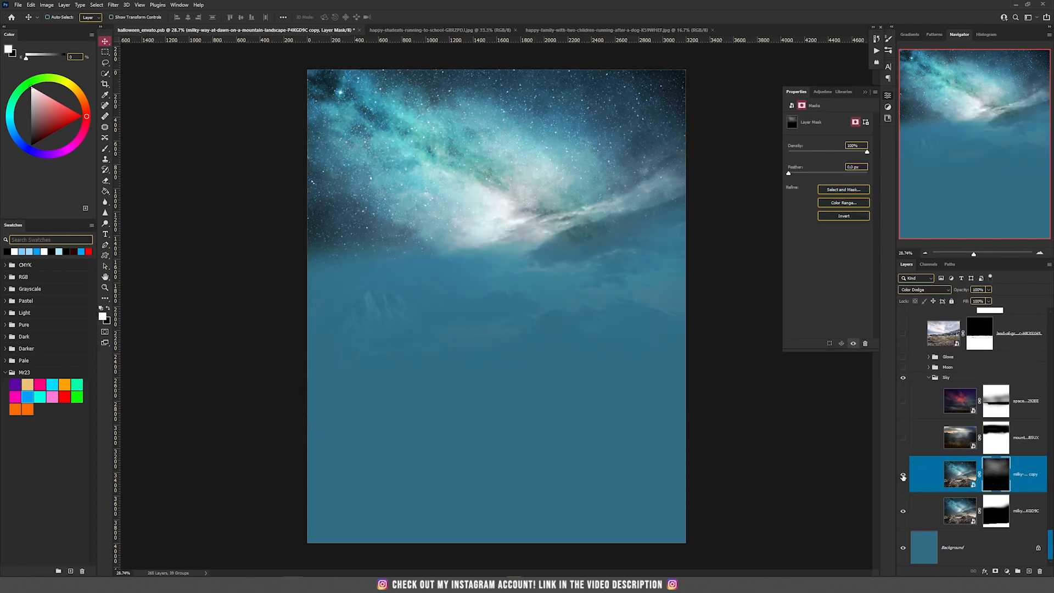
Show the mountains-at-sunset layer and preview it with its layer mask temporarily disabled
{"action": "left_click", "coordinate": [953, 444]}
{"action": "left_click", "coordinate": [903, 437]}
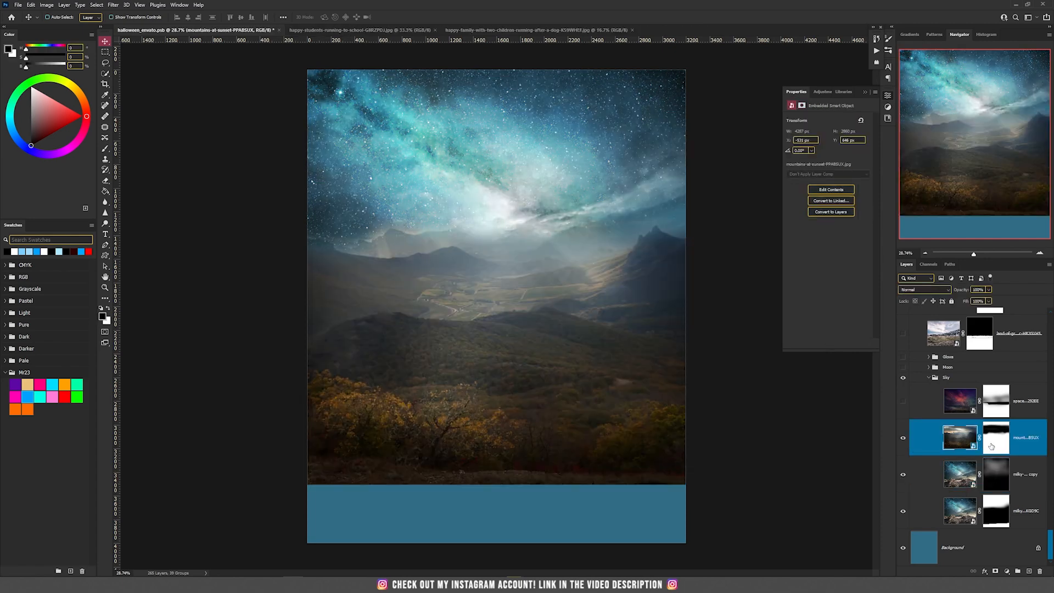
{"action": "left_click", "coordinate": [991, 446], "text": "shift"}
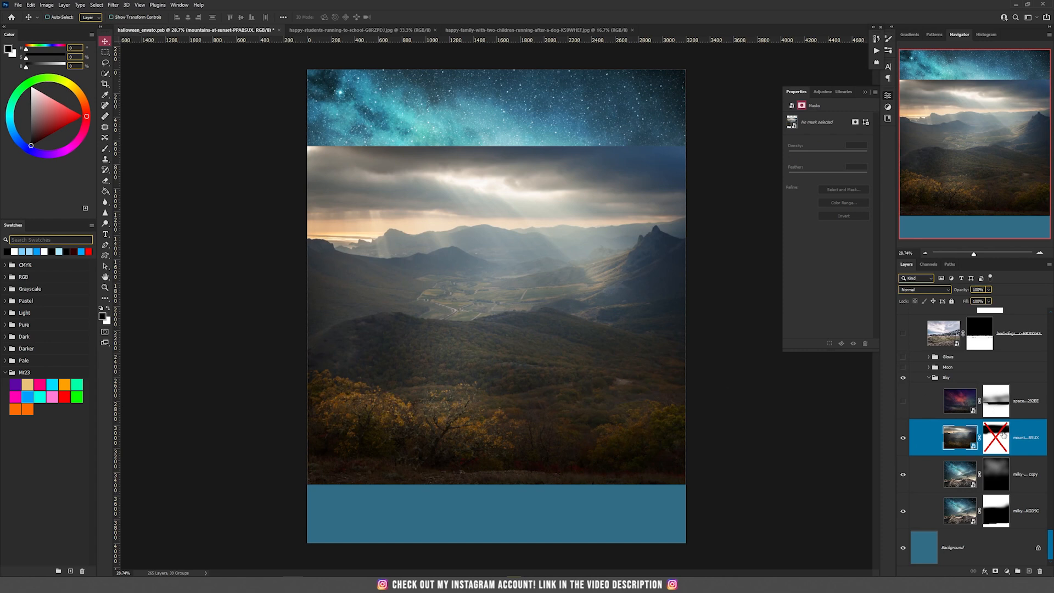
{"action": "left_click", "coordinate": [998, 435], "text": "shift"}
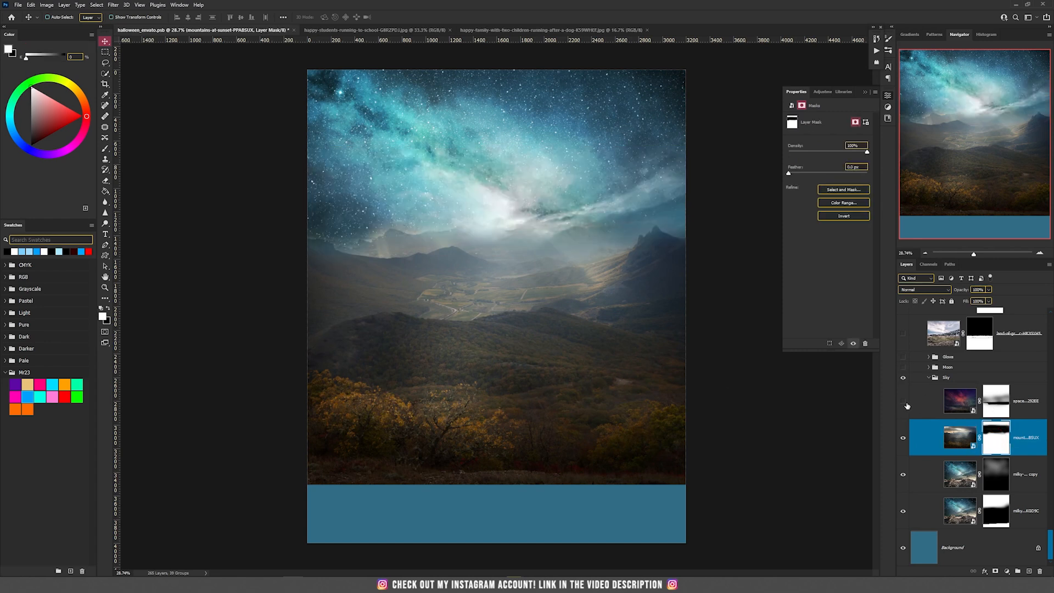
Show the red and purple space layer in the Sky group and preview it with its mask temporarily disabled
{"action": "left_click", "coordinate": [904, 403]}
{"action": "left_click", "coordinate": [995, 401], "text": "shift"}
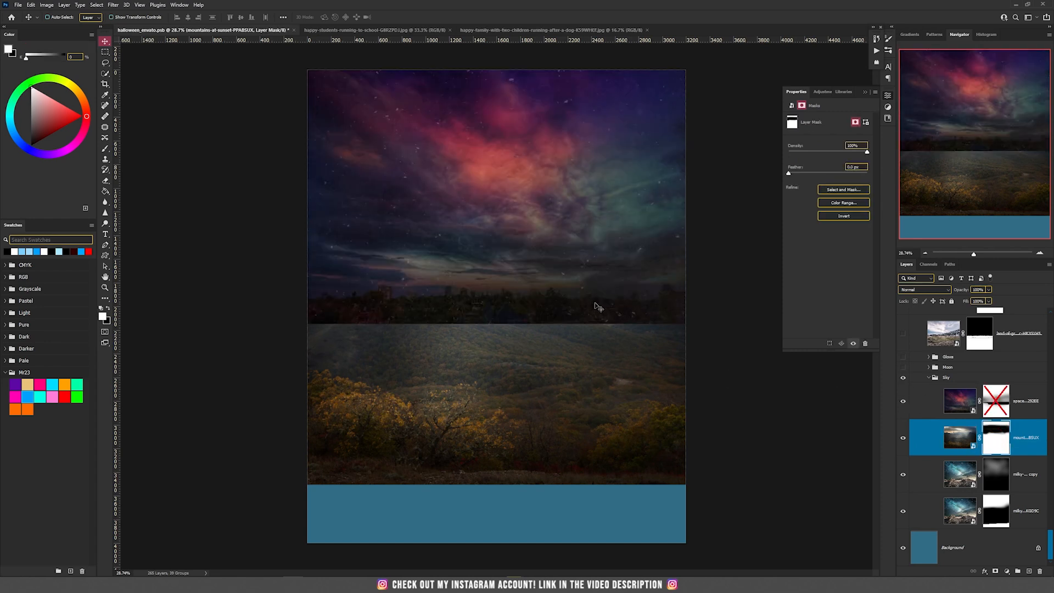
{"action": "left_click", "coordinate": [1018, 397]}
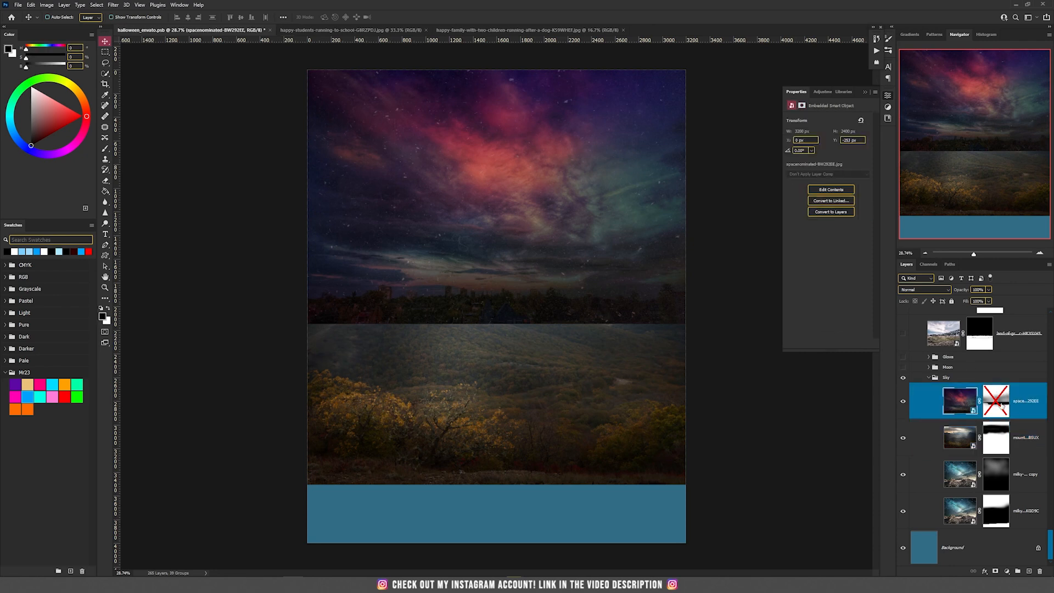
{"action": "left_click", "coordinate": [1000, 405], "text": "shift"}
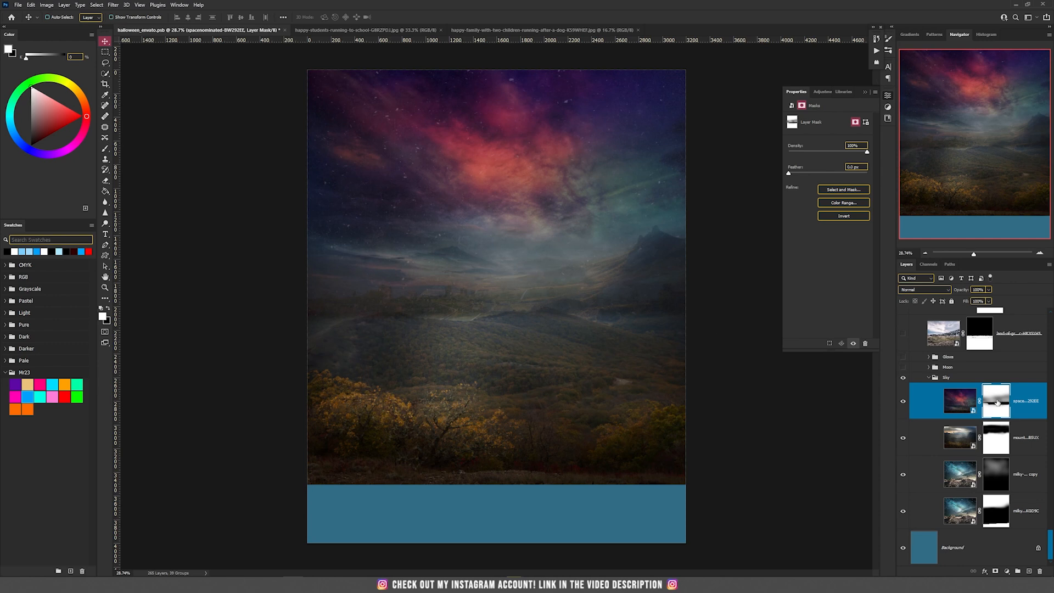
Show the Moon group and the glow group, and hide Layers 70 to 73 inside the glow group
{"action": "left_click", "coordinate": [902, 367]}
{"action": "left_click", "coordinate": [903, 368]}
{"action": "left_click", "coordinate": [903, 368]}
{"action": "scroll", "coordinate": [902, 369], "scroll_direction": "up", "scroll_amount": 1}
{"action": "left_click", "coordinate": [904, 398]}
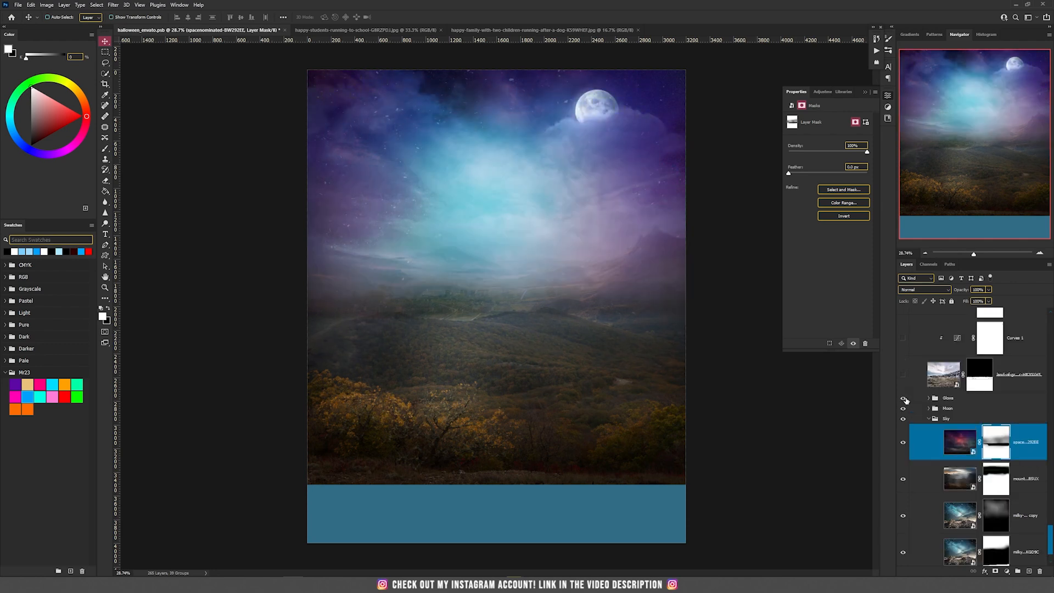
{"action": "left_click", "coordinate": [928, 398]}
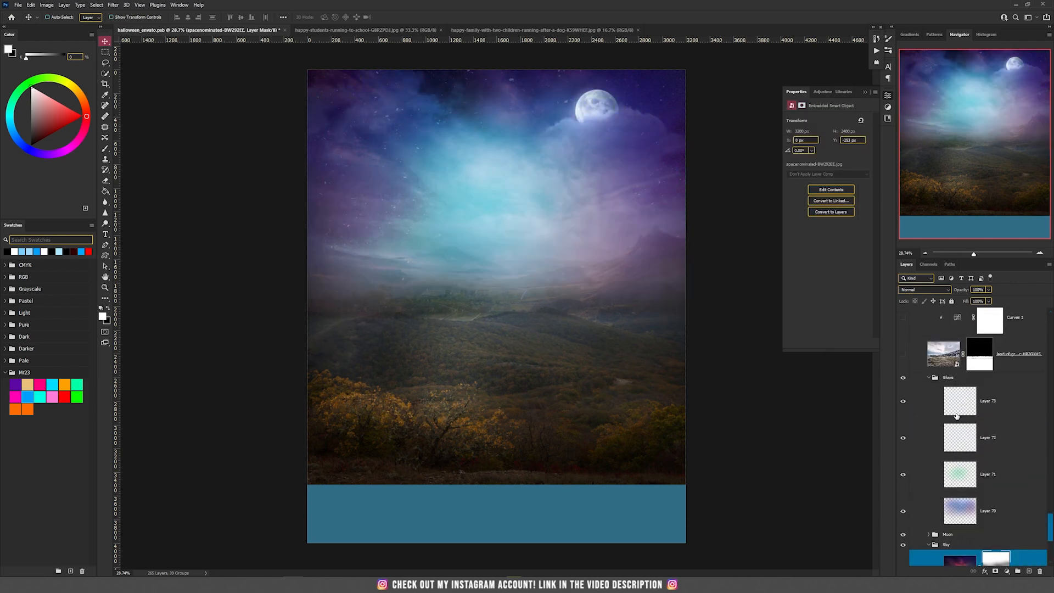
{"action": "left_click_drag", "start_coordinate": [899, 404], "coordinate": [904, 499]}
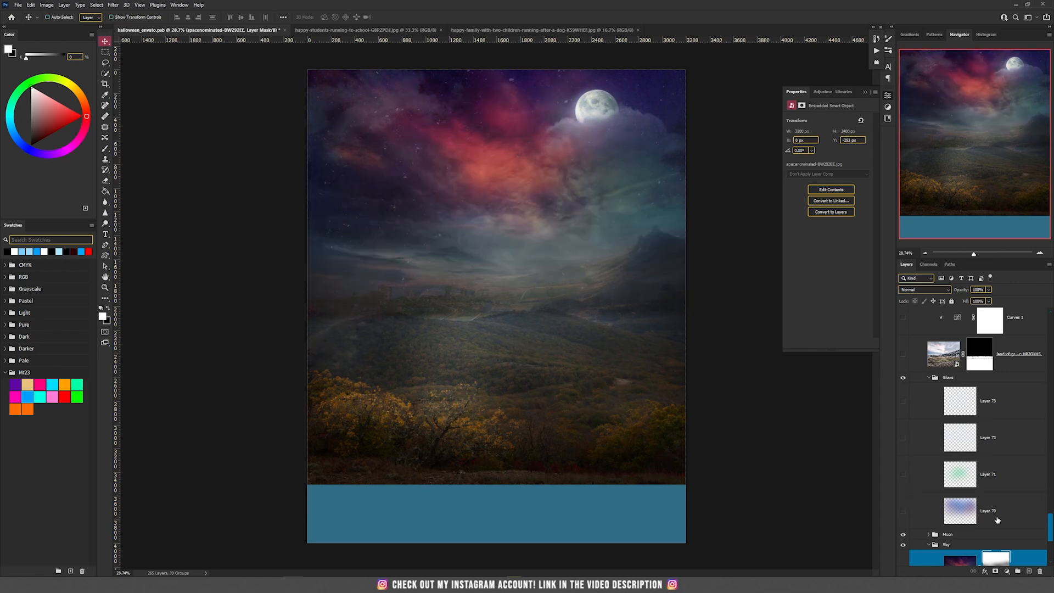
Add a layer above the Moon group in Color blend mode and paint the sky blue with a 1300 px soft brush at 10% flow
{"action": "left_click", "coordinate": [988, 535]}
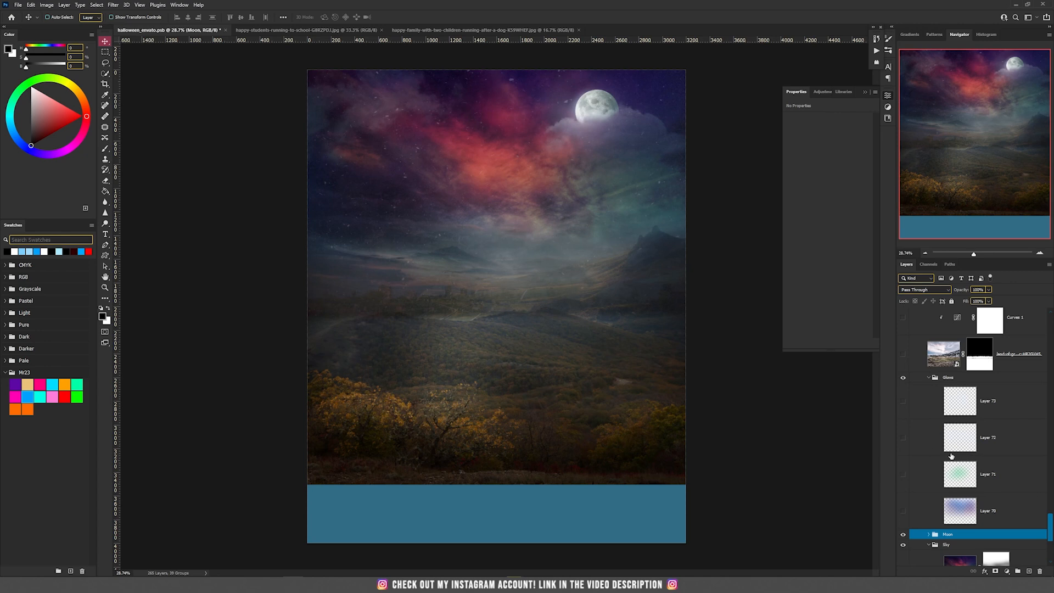
{"action": "left_click", "coordinate": [1028, 572]}
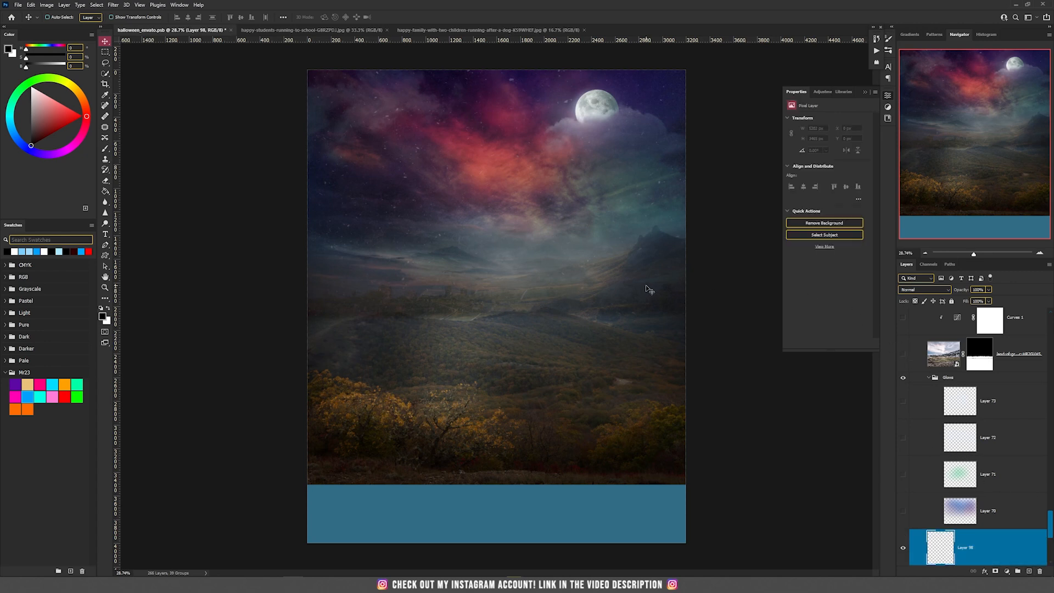
{"action": "left_click", "coordinate": [923, 290]}
{"action": "left_click", "coordinate": [923, 459]}
{"action": "key", "text": "b"}
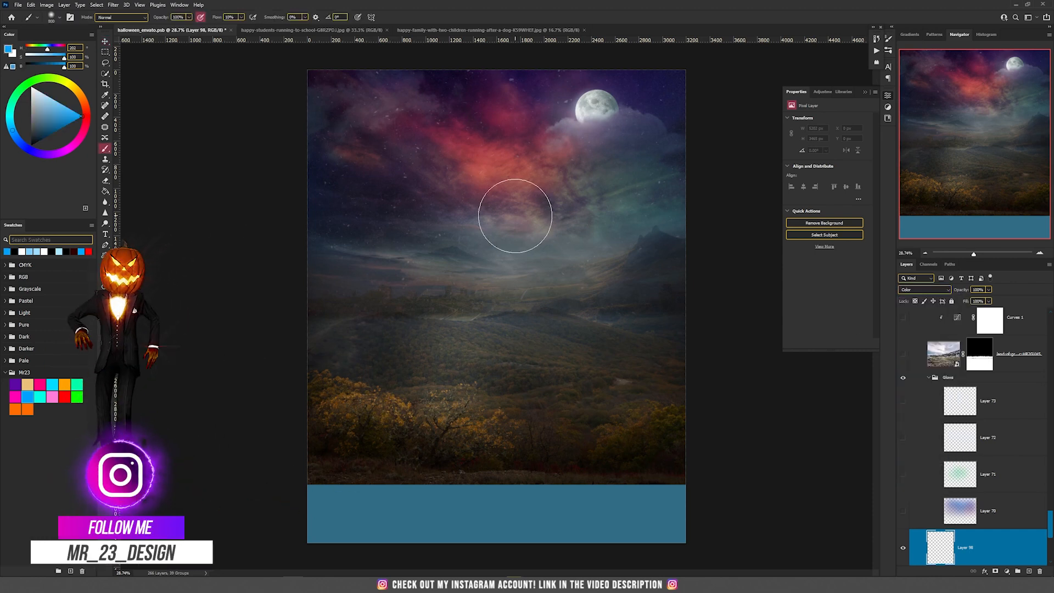
{"action": "key", "text": "bracketright"}
{"action": "key", "text": "bracketright"}
{"action": "mouse_move", "coordinate": [505, 217]}
{"action": "left_mouse_down"}
{"action": "mouse_move", "coordinate": [534, 213]}
{"action": "mouse_move", "coordinate": [428, 196]}
{"action": "mouse_move", "coordinate": [385, 169]}
{"action": "mouse_move", "coordinate": [562, 166]}
{"action": "mouse_move", "coordinate": [432, 151]}
{"action": "mouse_move", "coordinate": [432, 113]}
{"action": "mouse_move", "coordinate": [350, 182]}
{"action": "mouse_move", "coordinate": [351, 247]}
{"action": "mouse_move", "coordinate": [696, 186]}
{"action": "mouse_move", "coordinate": [510, 85]}
{"action": "mouse_move", "coordinate": [411, 121]}
{"action": "mouse_move", "coordinate": [561, 240]}
{"action": "mouse_move", "coordinate": [369, 276]}
{"action": "mouse_move", "coordinate": [654, 278]}
{"action": "mouse_move", "coordinate": [378, 272]}
{"action": "mouse_move", "coordinate": [395, 122]}
{"action": "mouse_move", "coordinate": [709, 113]}
{"action": "mouse_move", "coordinate": [614, 298]}
{"action": "mouse_move", "coordinate": [444, 293]}
{"action": "mouse_move", "coordinate": [620, 250]}
{"action": "left_mouse_up"}
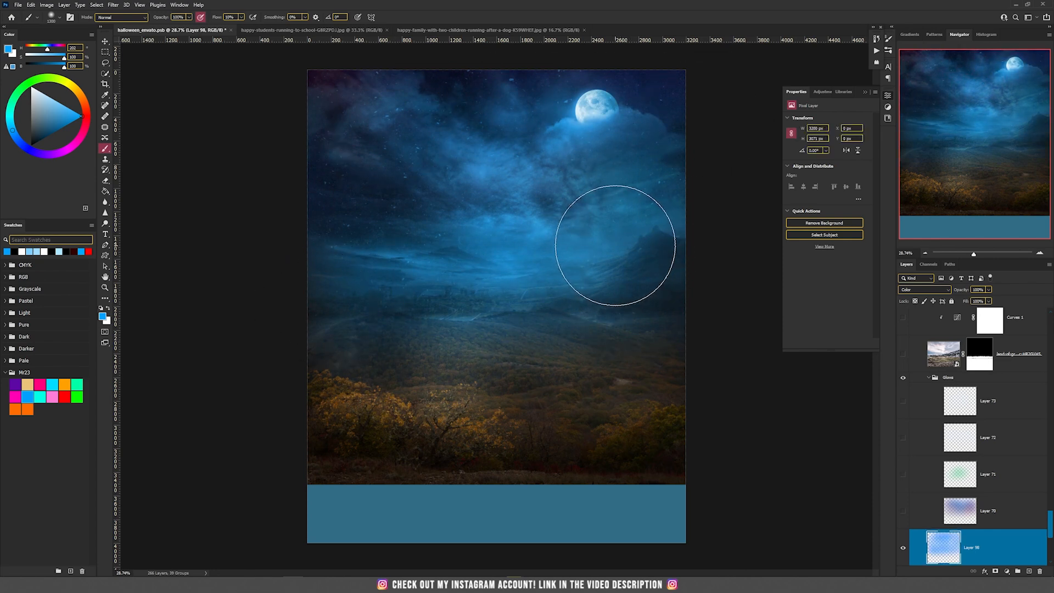
Paint magenta tints over both sides of the sky on the Color layer with an 1800 px brush at 3% flow
{"action": "left_click", "coordinate": [40, 384]}
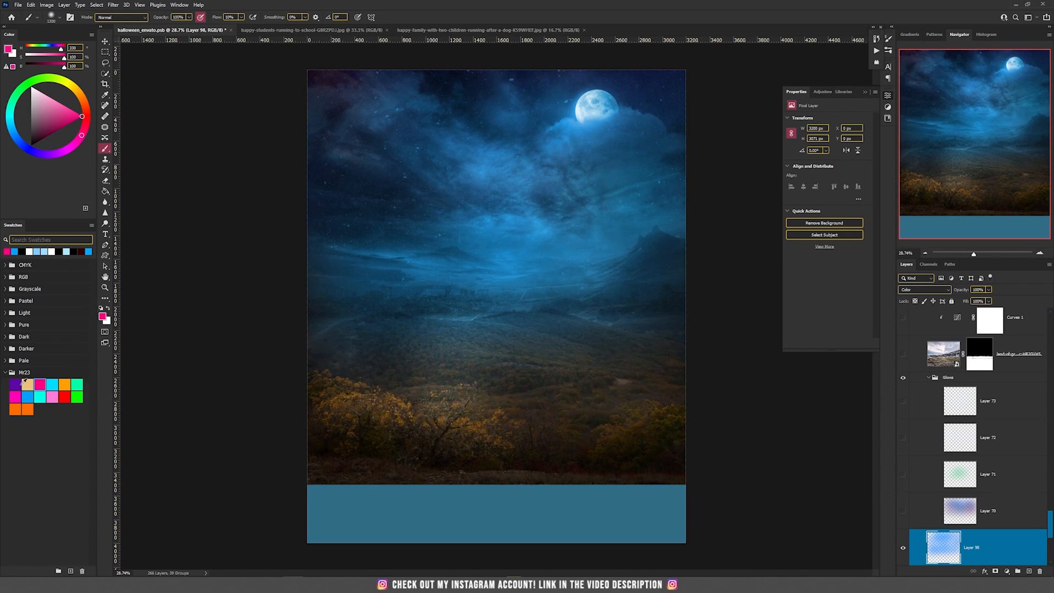
{"action": "left_click", "coordinate": [72, 145]}
{"action": "mouse_move", "coordinate": [710, 218]}
{"action": "left_mouse_down"}
{"action": "mouse_move", "coordinate": [655, 219]}
{"action": "mouse_move", "coordinate": [650, 196]}
{"action": "left_mouse_up"}
{"action": "key", "text": "ctrl+z"}
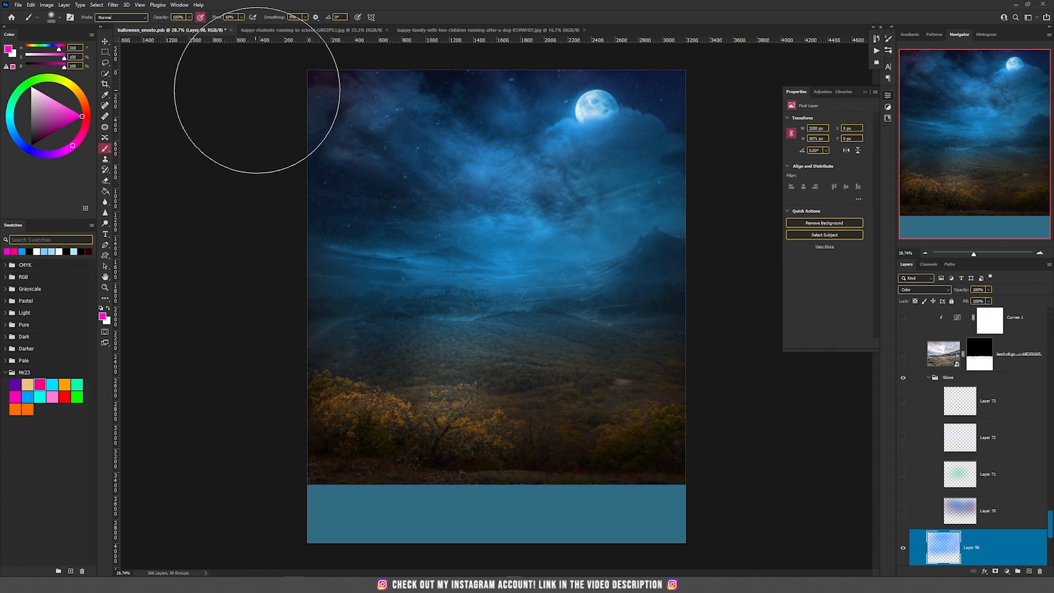
{"action": "left_click", "coordinate": [241, 17]}
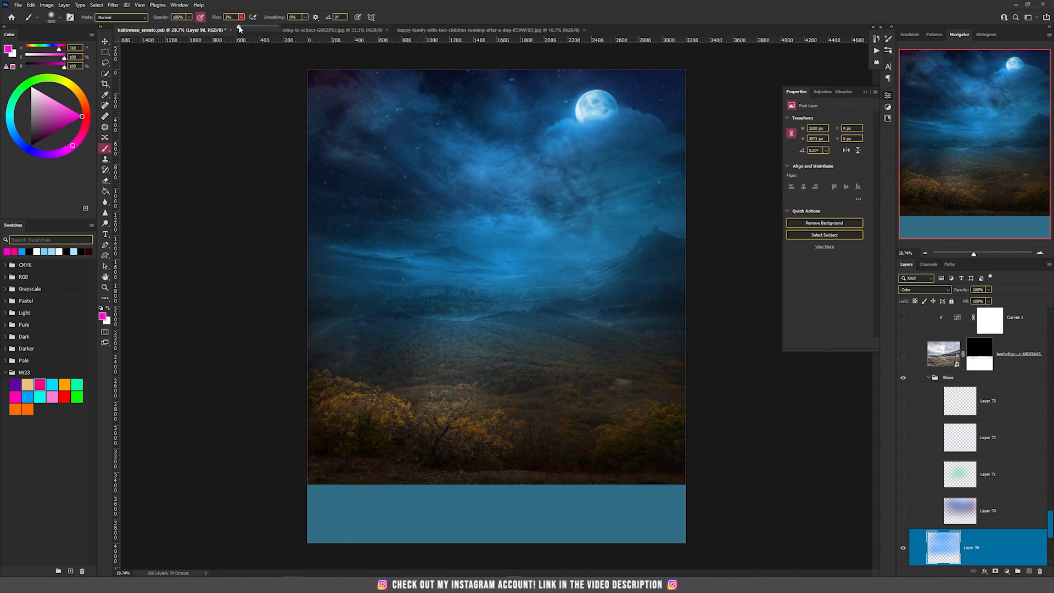
{"action": "mouse_move", "coordinate": [326, 189]}
{"action": "left_mouse_down"}
{"action": "mouse_move", "coordinate": [418, 219]}
{"action": "mouse_move", "coordinate": [456, 238]}
{"action": "mouse_move", "coordinate": [653, 220]}
{"action": "mouse_move", "coordinate": [715, 156]}
{"action": "mouse_move", "coordinate": [736, 157]}
{"action": "mouse_move", "coordinate": [662, 168]}
{"action": "mouse_move", "coordinate": [758, 110]}
{"action": "mouse_move", "coordinate": [559, 266]}
{"action": "mouse_move", "coordinate": [635, 231]}
{"action": "mouse_move", "coordinate": [655, 235]}
{"action": "mouse_move", "coordinate": [447, 248]}
{"action": "mouse_move", "coordinate": [270, 189]}
{"action": "mouse_move", "coordinate": [419, 212]}
{"action": "mouse_move", "coordinate": [422, 237]}
{"action": "mouse_move", "coordinate": [313, 263]}
{"action": "left_mouse_up"}
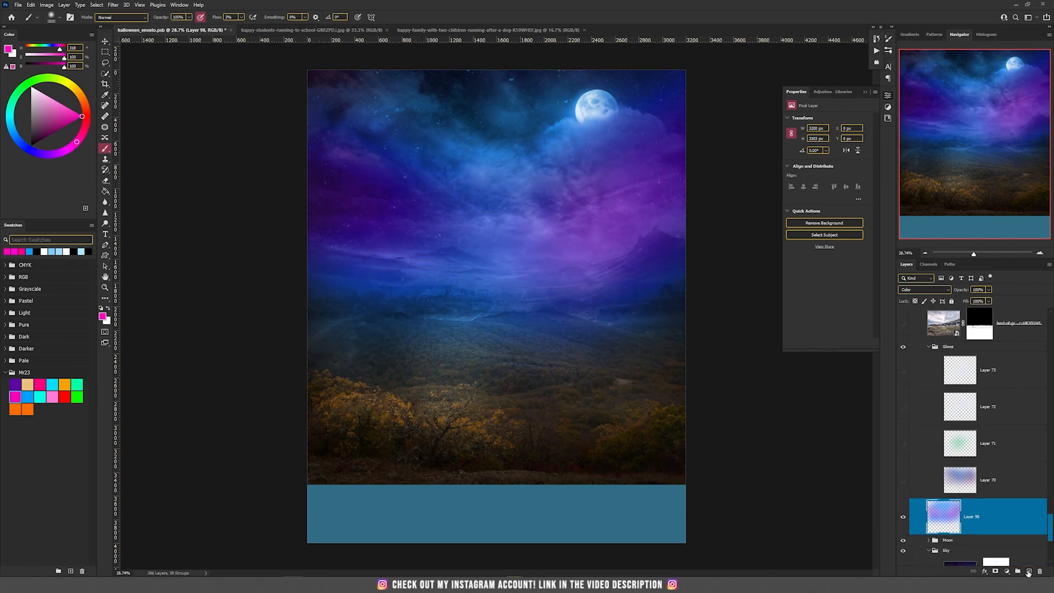
Add a Color Dodge layer above the color tint and paint a cyan glow in the middle of the sky with a 2000 px brush
{"action": "left_click", "coordinate": [1029, 572]}
{"action": "left_click", "coordinate": [924, 290]}
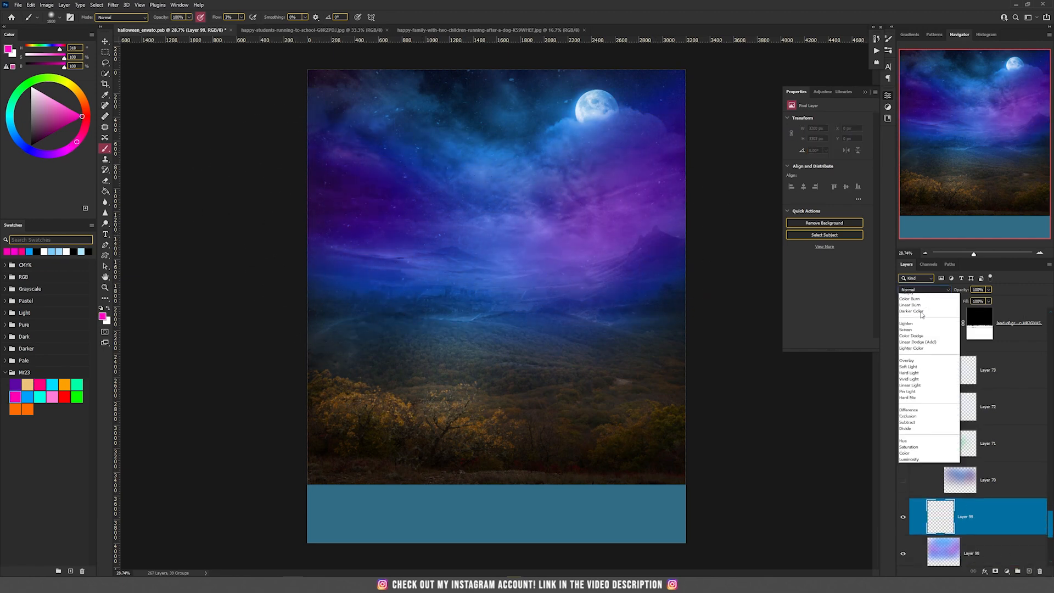
{"action": "left_click", "coordinate": [911, 335]}
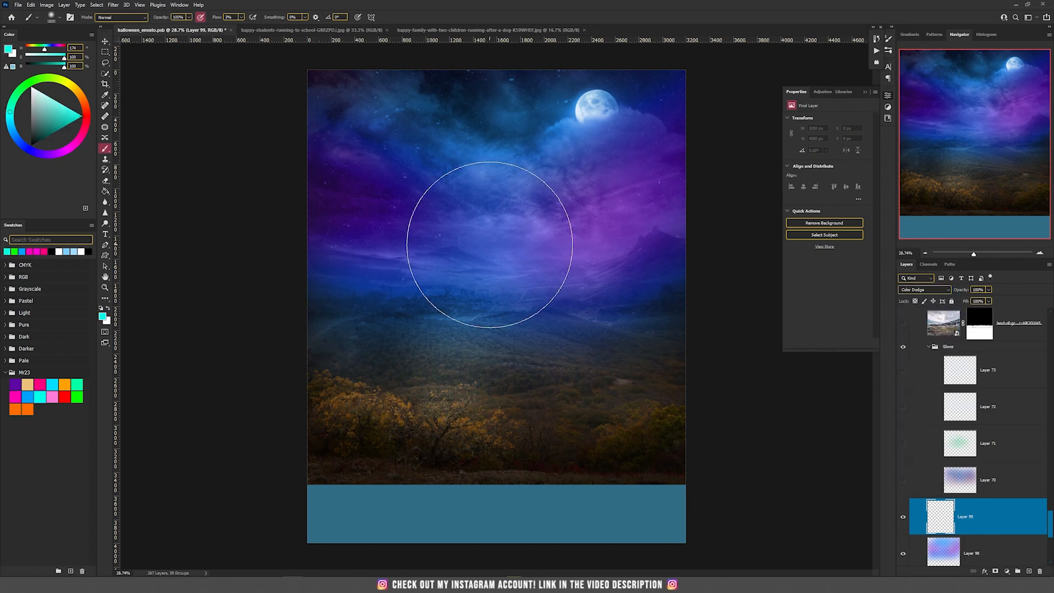
{"action": "key", "text": "bracketright"}
{"action": "key", "text": "bracketright"}
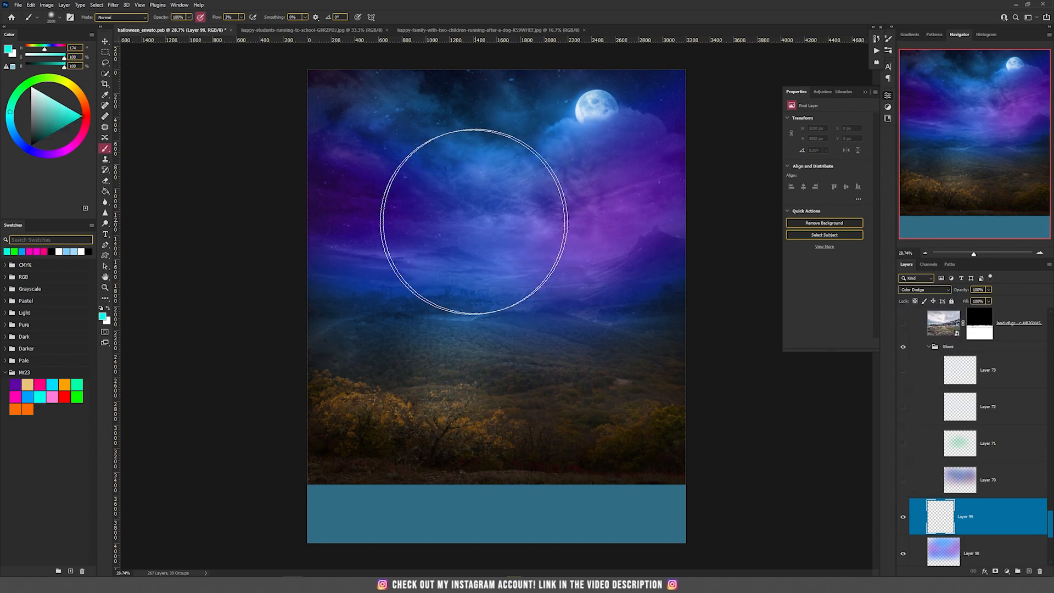
{"action": "mouse_move", "coordinate": [483, 207]}
{"action": "left_mouse_down"}
{"action": "mouse_move", "coordinate": [456, 233]}
{"action": "mouse_move", "coordinate": [439, 225]}
{"action": "mouse_move", "coordinate": [535, 234]}
{"action": "mouse_move", "coordinate": [518, 227]}
{"action": "mouse_move", "coordinate": [530, 205]}
{"action": "mouse_move", "coordinate": [422, 198]}
{"action": "mouse_move", "coordinate": [524, 191]}
{"action": "mouse_move", "coordinate": [524, 249]}
{"action": "mouse_move", "coordinate": [486, 250]}
{"action": "mouse_move", "coordinate": [439, 207]}
{"action": "mouse_move", "coordinate": [493, 183]}
{"action": "left_mouse_up"}
{"action": "key", "text": "v"}
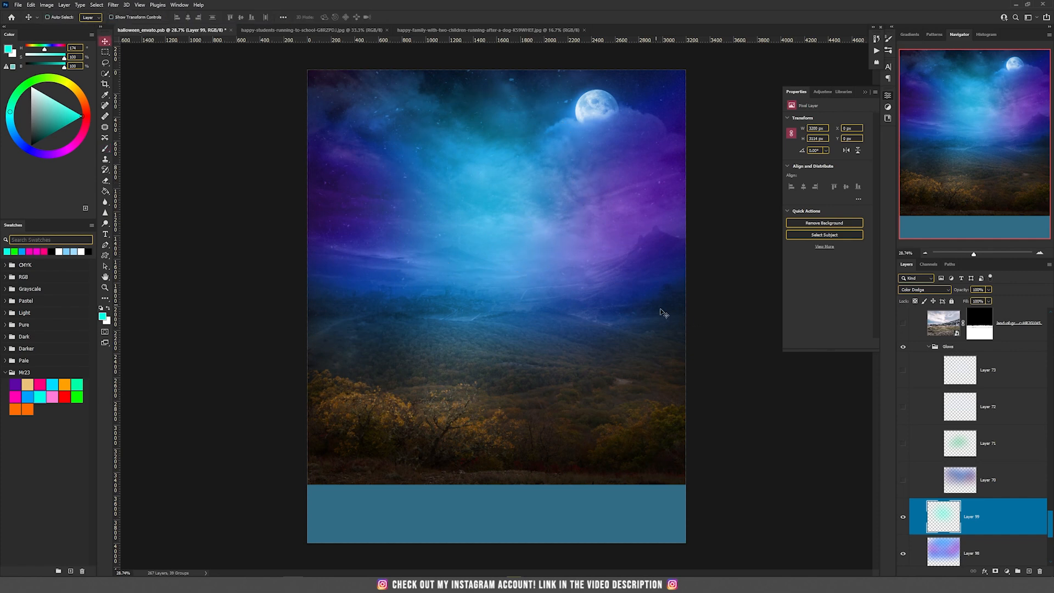
Add a Linear Dodge (Add) layer above the cyan glow and brush soft white light across the middle of the sky
{"action": "left_click", "coordinate": [1029, 571]}
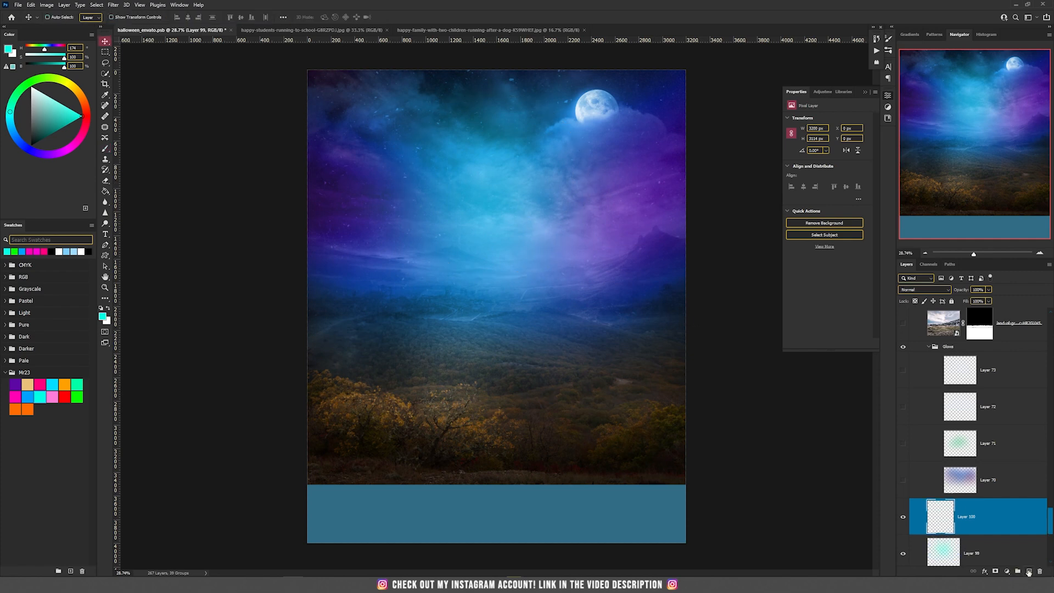
{"action": "left_click", "coordinate": [933, 289]}
{"action": "left_click", "coordinate": [927, 368]}
{"action": "key", "text": "b"}
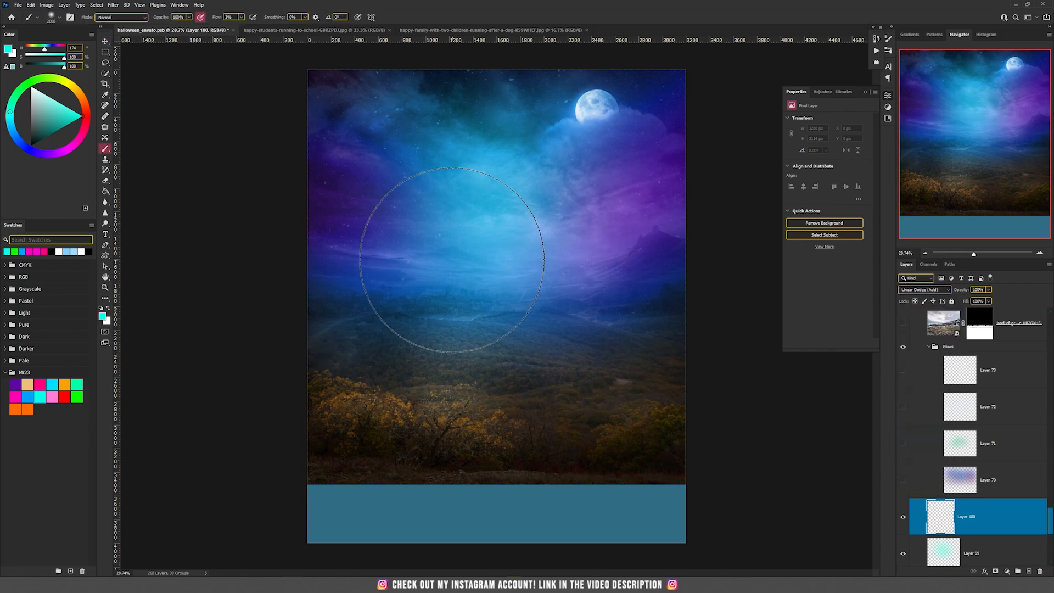
{"action": "key", "text": "x"}
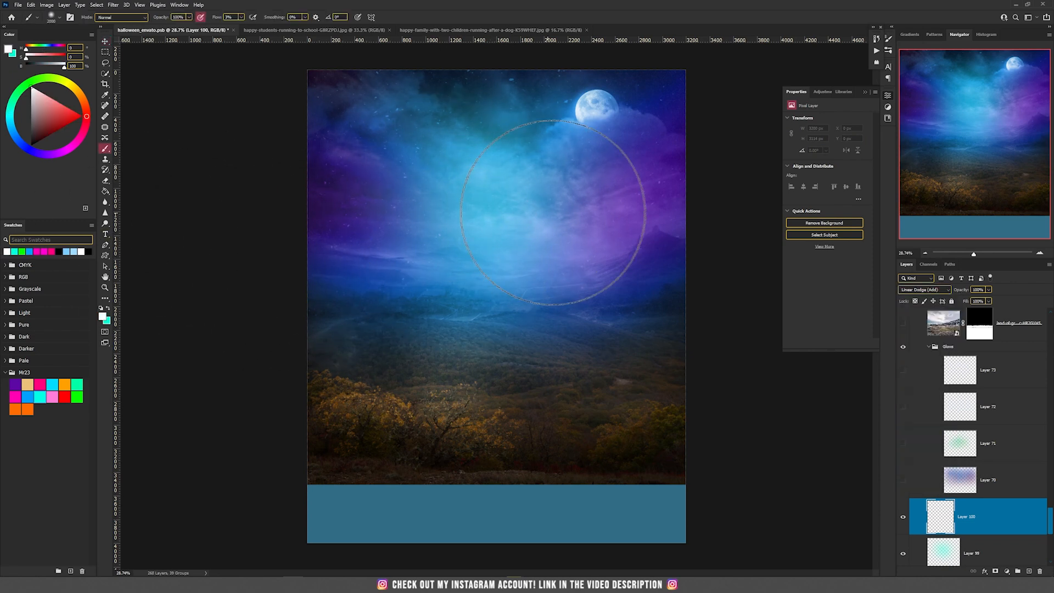
{"action": "left_click_drag", "start_coordinate": [546, 212], "coordinate": [412, 200]}
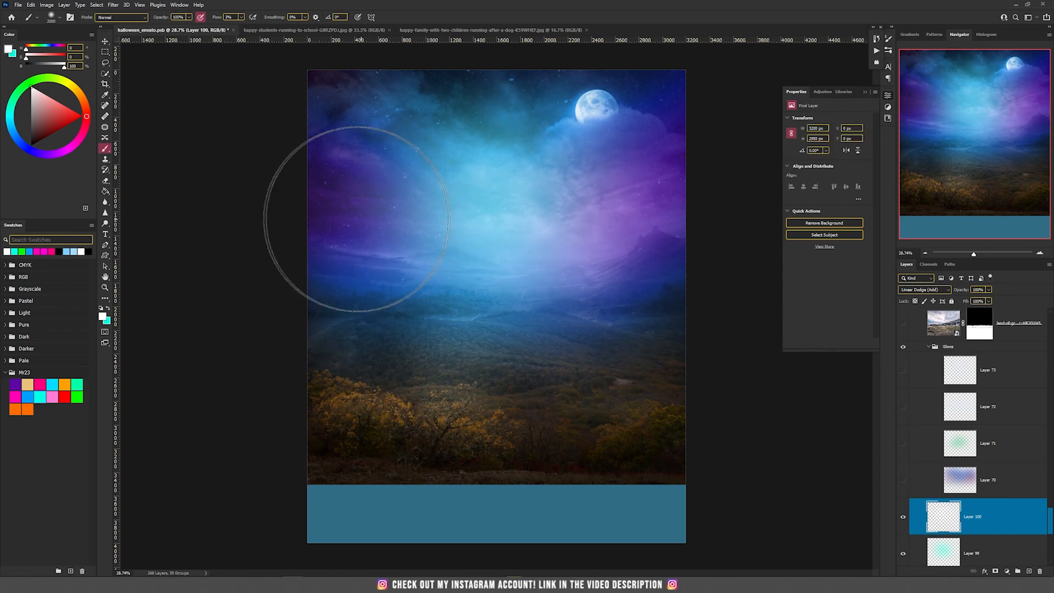
Add an Overlay layer on top of the painted glows and brush white across the sky's center to brighten it
{"action": "left_click", "coordinate": [1030, 571]}
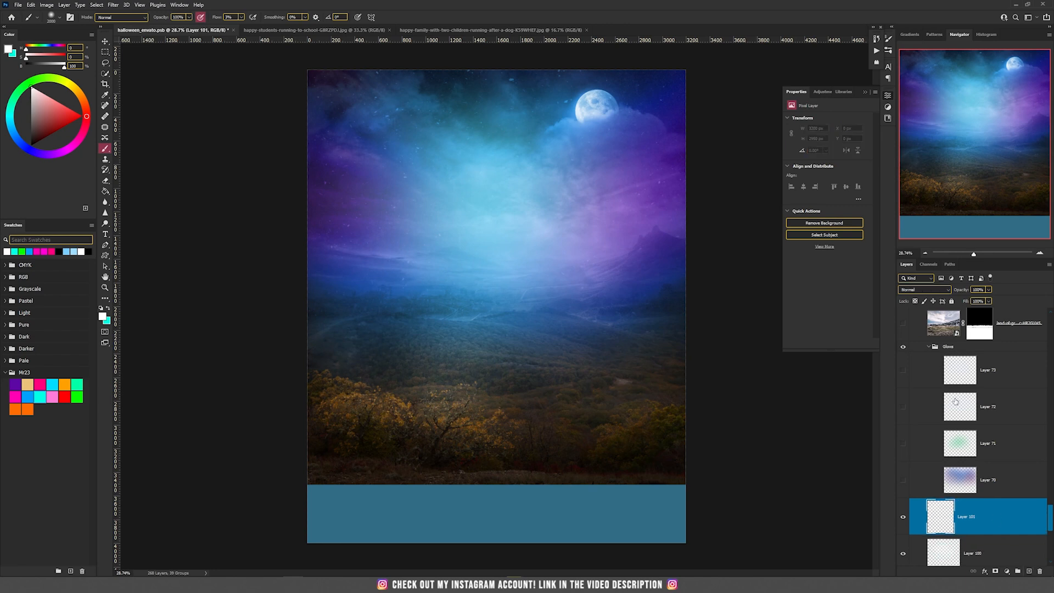
{"action": "left_click", "coordinate": [920, 290]}
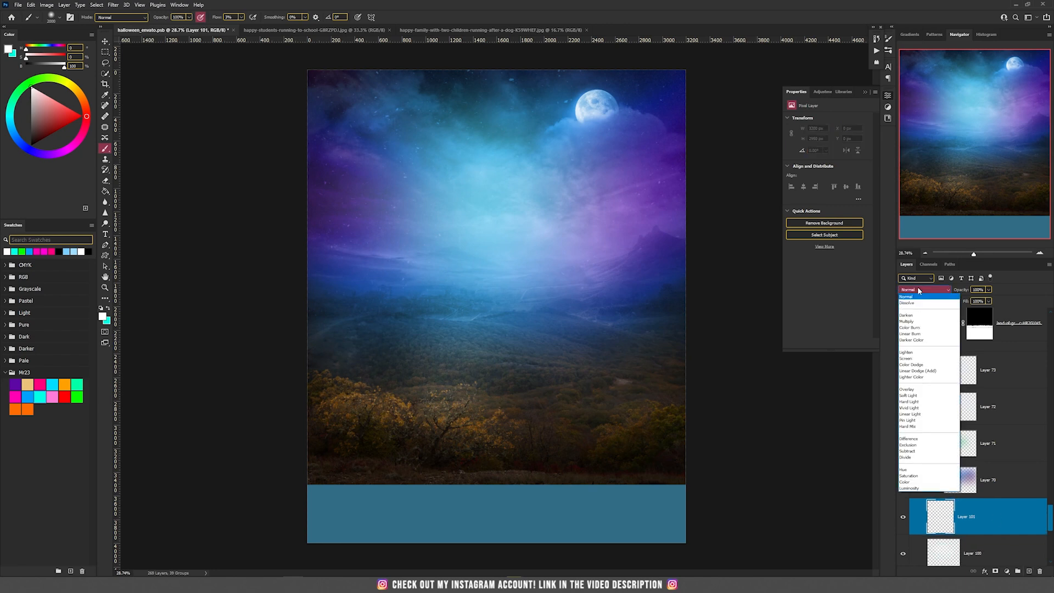
{"action": "left_click", "coordinate": [917, 384]}
{"action": "mouse_move", "coordinate": [423, 222]}
{"action": "left_mouse_down"}
{"action": "mouse_move", "coordinate": [583, 218]}
{"action": "mouse_move", "coordinate": [434, 229]}
{"action": "mouse_move", "coordinate": [404, 227]}
{"action": "mouse_move", "coordinate": [447, 219]}
{"action": "mouse_move", "coordinate": [360, 215]}
{"action": "mouse_move", "coordinate": [640, 207]}
{"action": "left_mouse_up"}
{"action": "scroll", "coordinate": [489, 245], "scroll_direction": "down", "scroll_amount": 2}
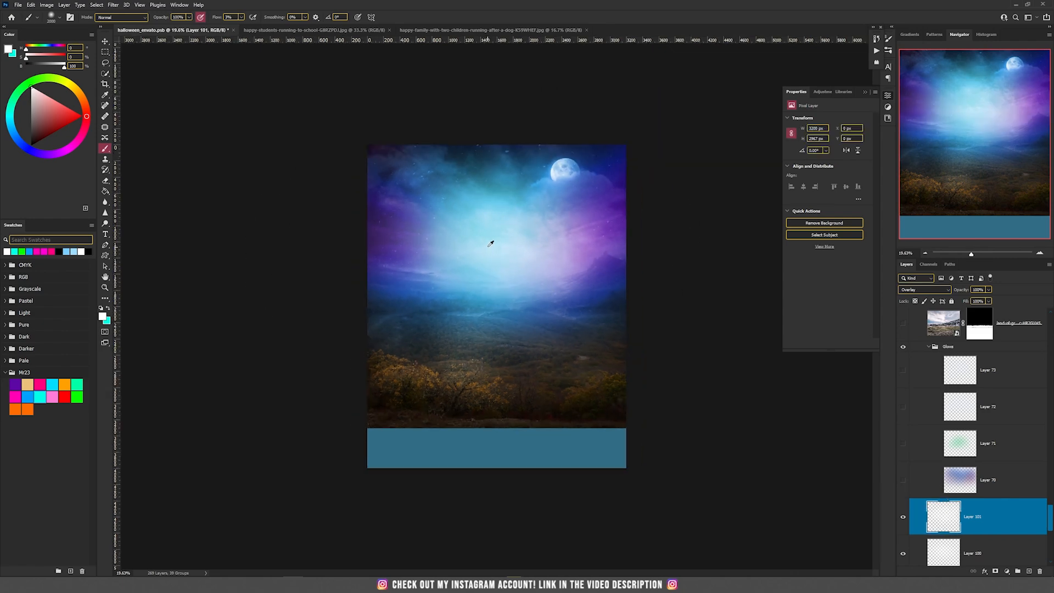
{"action": "scroll", "coordinate": [489, 244], "scroll_direction": "up", "scroll_amount": 3}
{"action": "scroll", "coordinate": [975, 477], "scroll_direction": "down", "scroll_amount": 3}
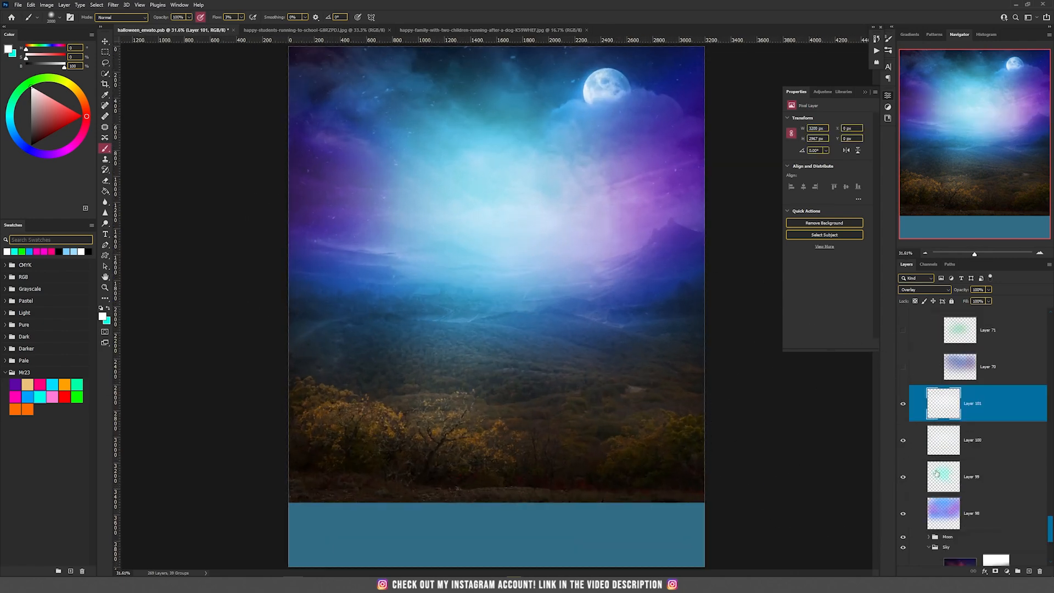
Brush more white over the lower right part of the sky's glow on the Overlay layer
{"action": "left_click_drag", "start_coordinate": [559, 329], "coordinate": [665, 346]}
{"action": "scroll", "coordinate": [433, 274], "scroll_direction": "down", "scroll_amount": 2}
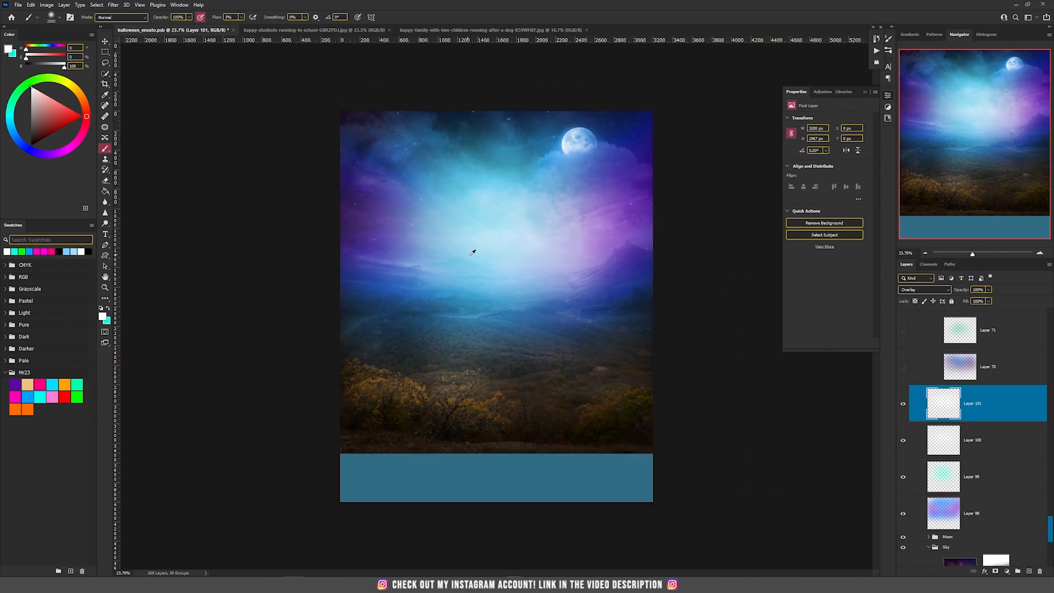
{"action": "scroll", "coordinate": [491, 260], "scroll_direction": "up", "scroll_amount": 4}
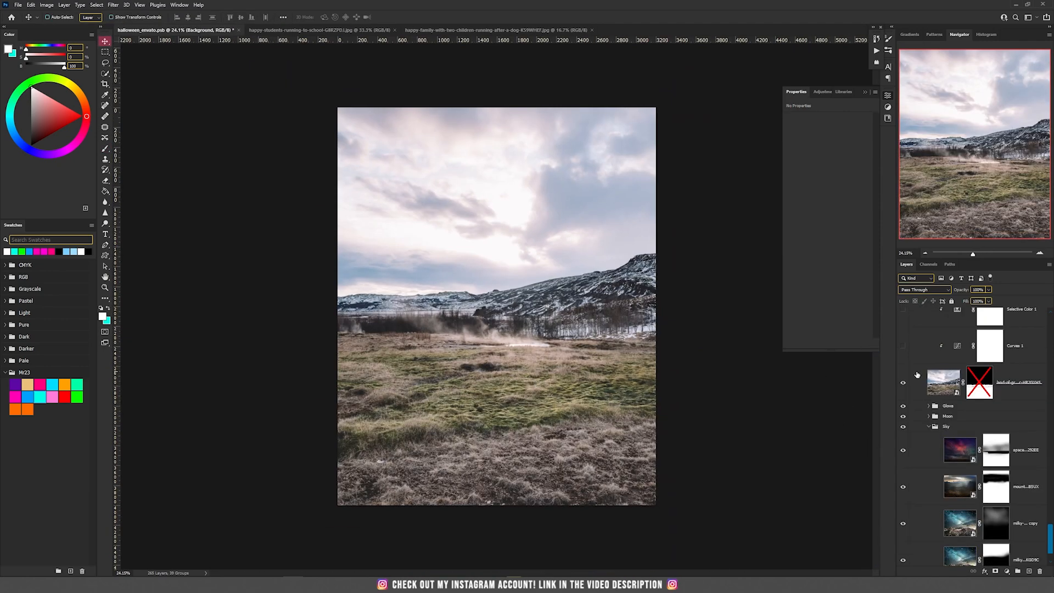
Re-enable the layer mask on the grass landscape layer so only its ground covers the night sky
{"action": "left_click", "coordinate": [990, 385], "text": "shift"}
{"action": "scroll", "coordinate": [514, 362], "scroll_direction": "up", "scroll_amount": 2}
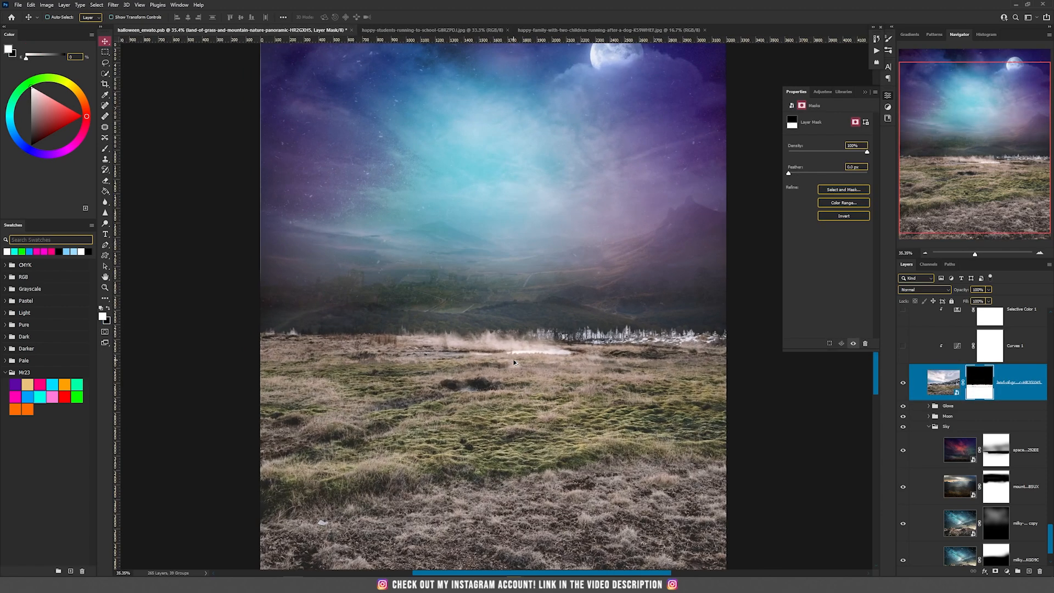
{"action": "scroll", "coordinate": [637, 362], "scroll_direction": "down", "scroll_amount": 1}
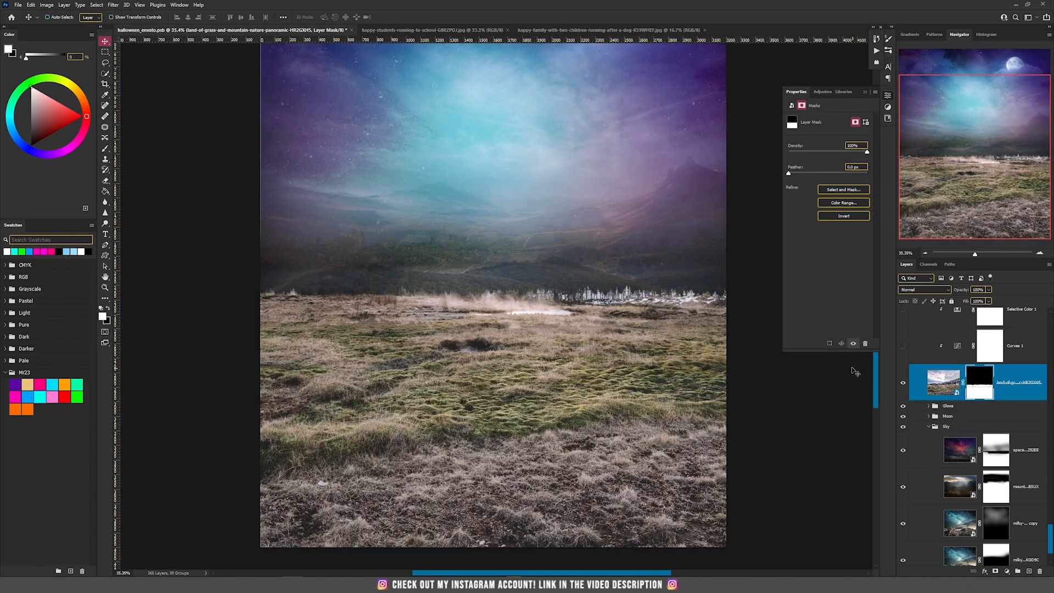
Show the clipped Curves 1 and Selective Color 1 adjustments above the landscape layer and open their settings
{"action": "left_click", "coordinate": [903, 346]}
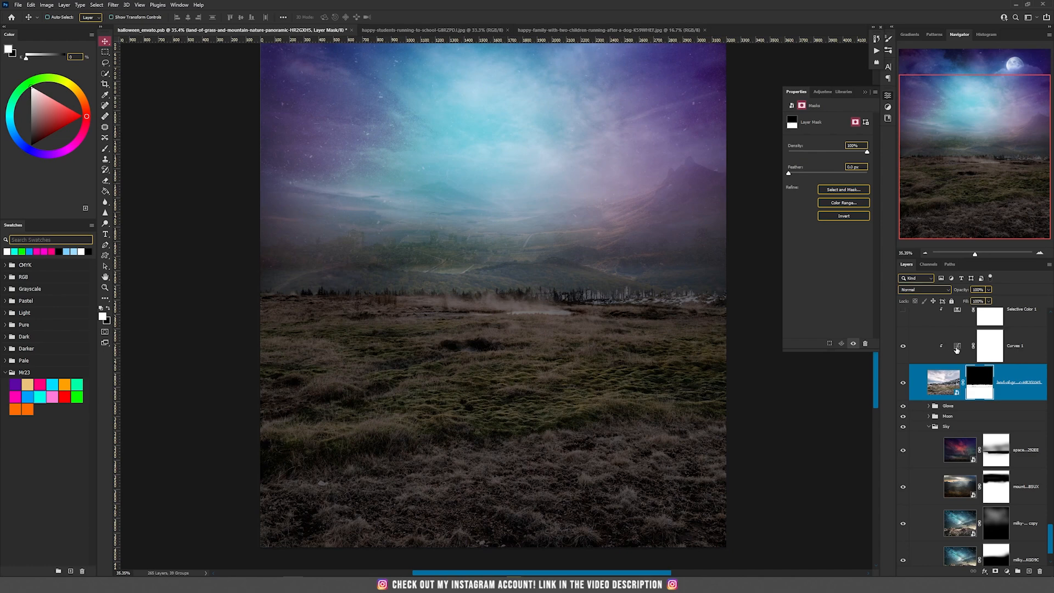
{"action": "left_click", "coordinate": [956, 348]}
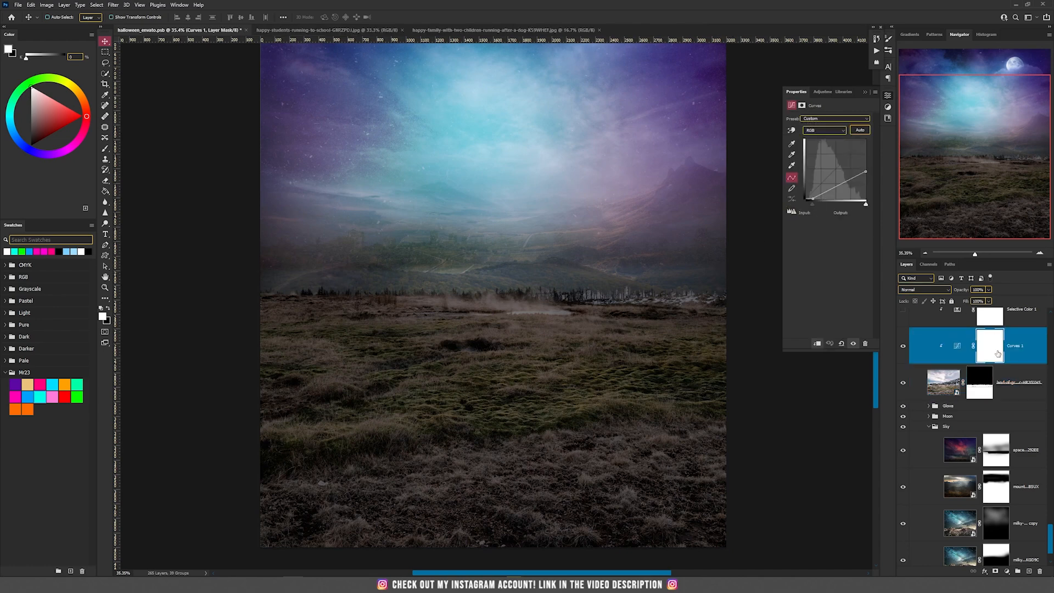
{"action": "scroll", "coordinate": [904, 385], "scroll_direction": "up", "scroll_amount": 2}
{"action": "left_click", "coordinate": [958, 371]}
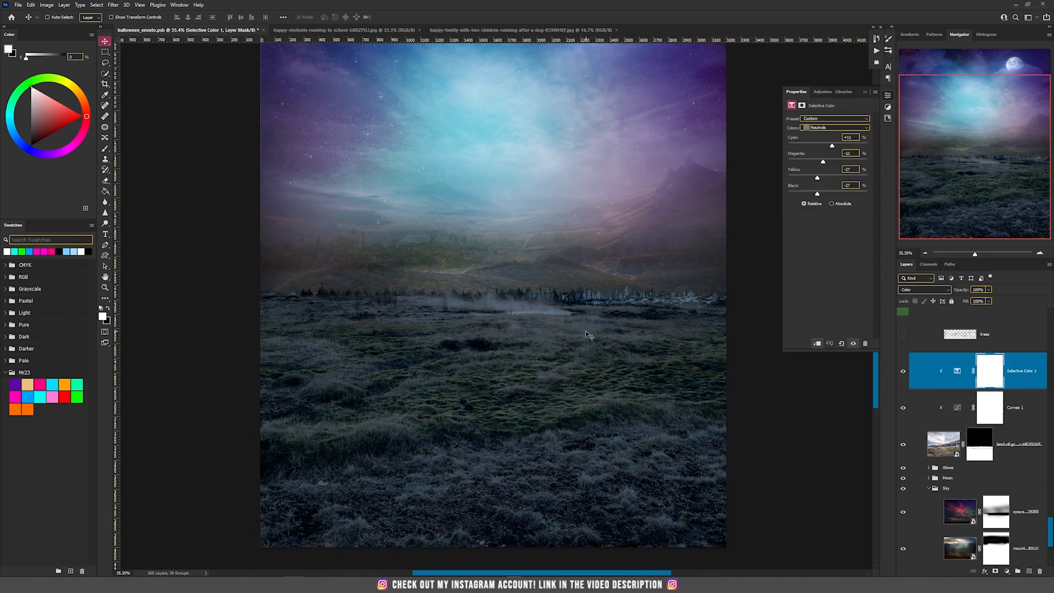
{"action": "scroll", "coordinate": [586, 332], "scroll_direction": "down", "scroll_amount": 2}
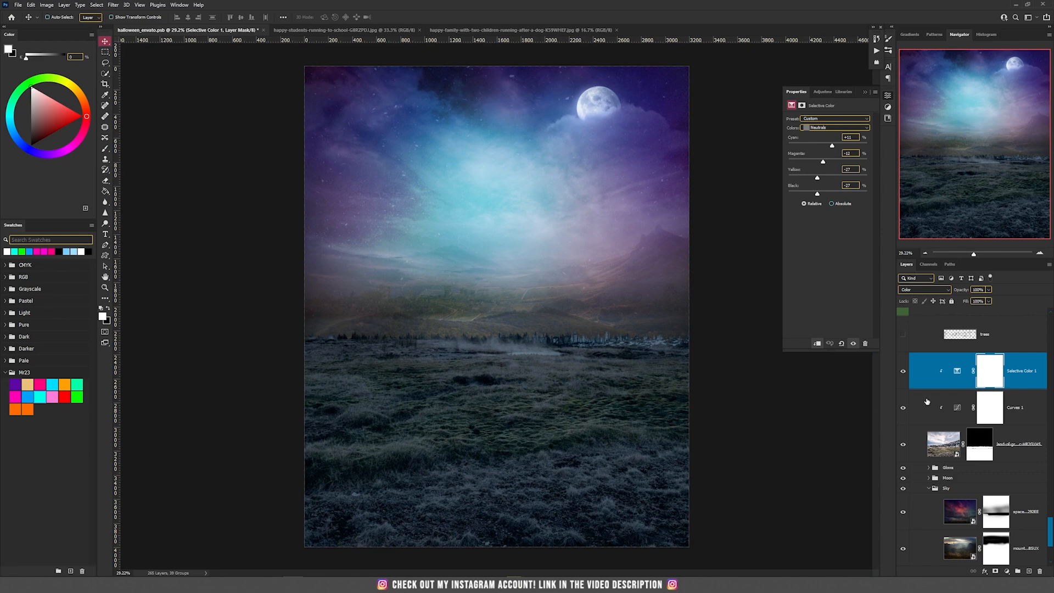
Add a new layer above Selective Color 1 and choose a treeline brush from the Evenant-Concept-Art-Brush-Pack
{"action": "scroll", "coordinate": [948, 402], "scroll_direction": "up", "scroll_amount": 2}
{"action": "scroll", "coordinate": [522, 372], "scroll_direction": "up", "scroll_amount": 5}
{"action": "left_click_drag", "start_coordinate": [595, 383], "coordinate": [584, 427]}
{"action": "left_click", "coordinate": [865, 93]}
{"action": "mouse_move", "coordinate": [508, 312]}
{"action": "left_mouse_down"}
{"action": "mouse_move", "coordinate": [539, 303]}
{"action": "mouse_move", "coordinate": [524, 304]}
{"action": "left_mouse_up"}
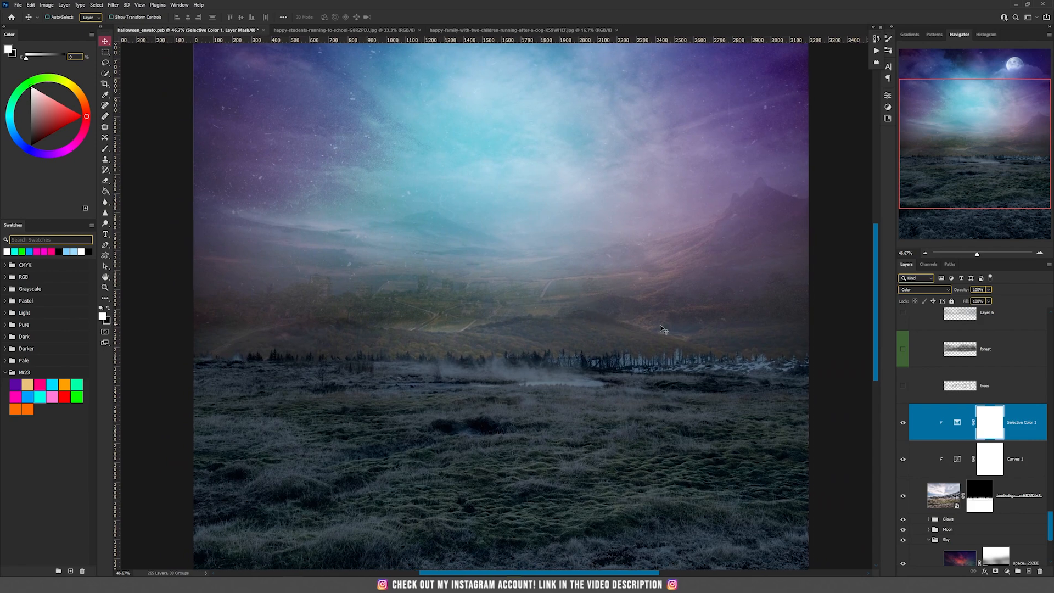
{"action": "left_click", "coordinate": [1029, 572]}
{"action": "key", "text": "b"}
{"action": "right_click", "coordinate": [518, 295]}
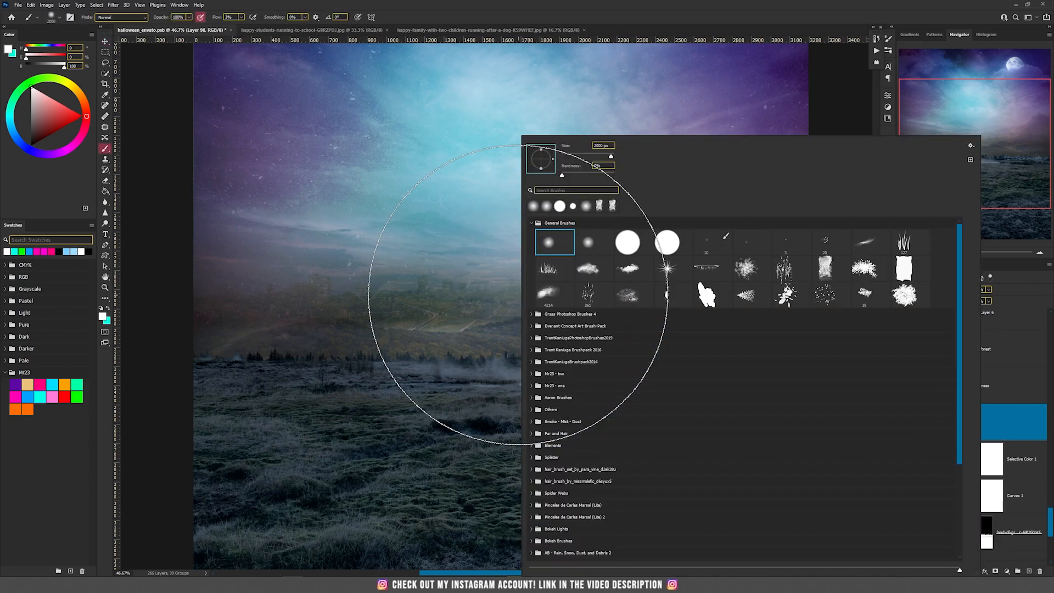
{"action": "left_click", "coordinate": [532, 327]}
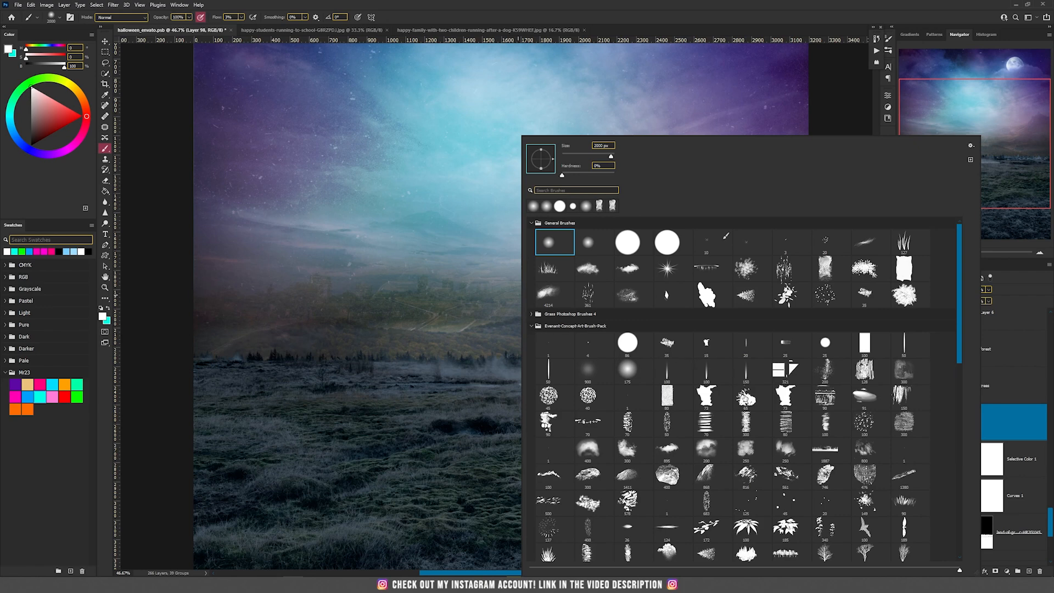
{"action": "scroll", "coordinate": [732, 382], "scroll_direction": "down", "scroll_amount": 5}
{"action": "left_click", "coordinate": [746, 467]}
{"action": "key", "text": "Return"}
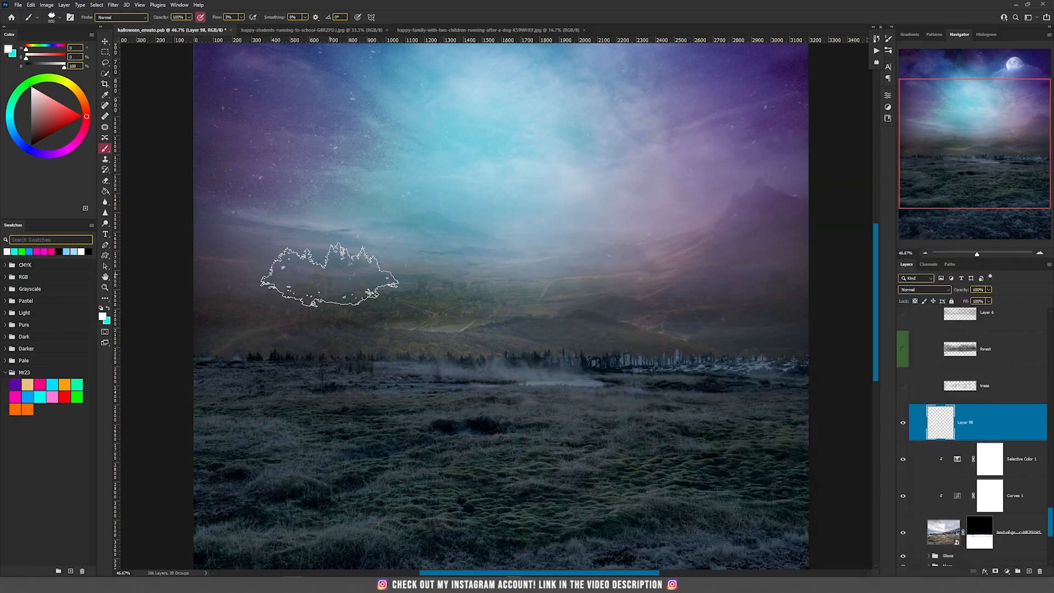
Set the treeline brush to 23% flow and 1400 px with a dark color sampled from the horizon
{"action": "left_click", "coordinate": [241, 17]}
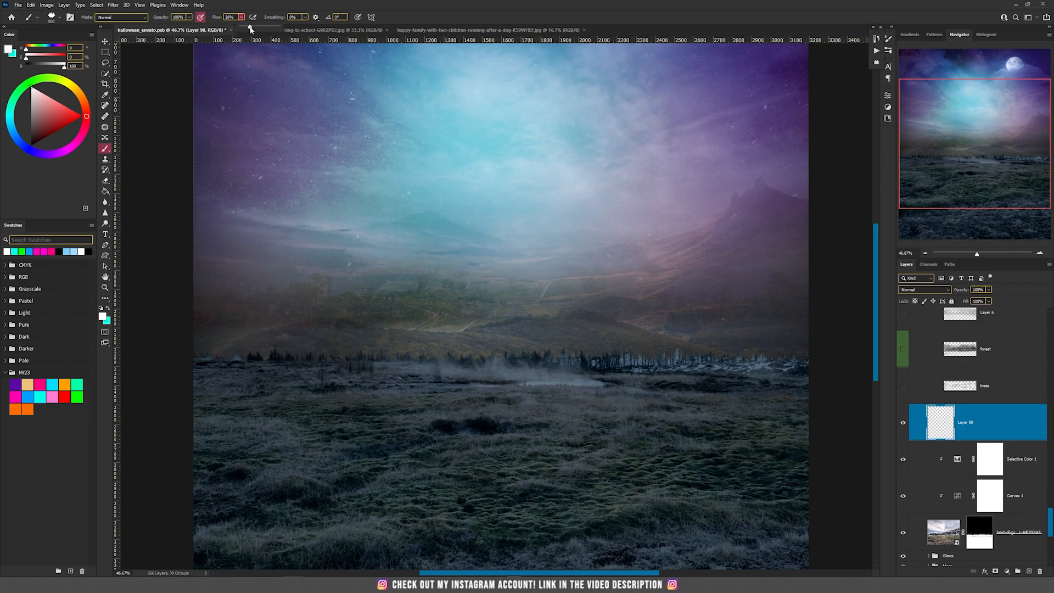
{"action": "left_click_drag", "start_coordinate": [250, 29], "coordinate": [249, 29]}
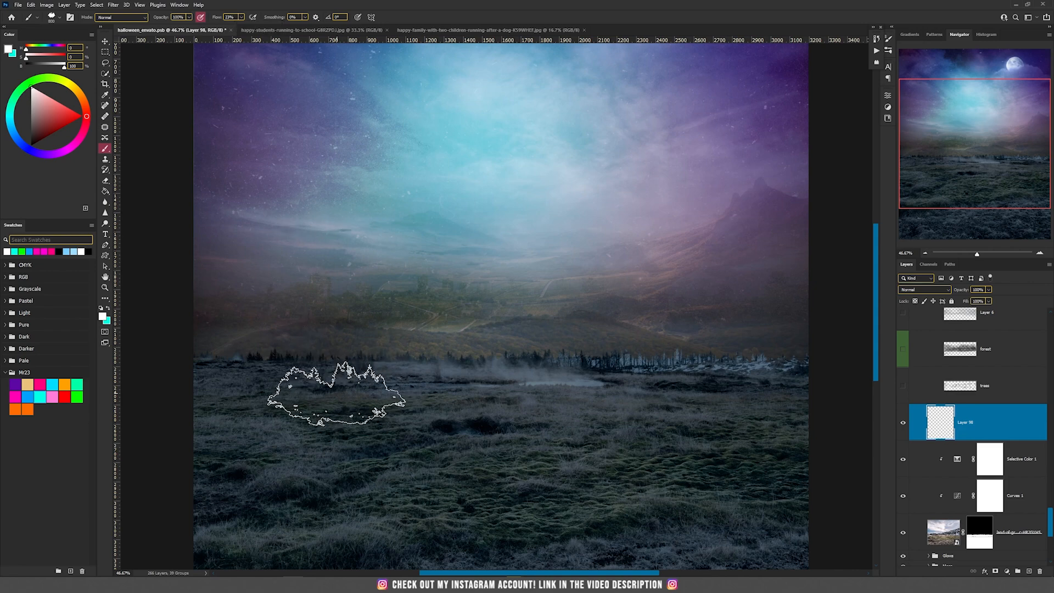
{"action": "left_click", "coordinate": [279, 354], "text": "alt"}
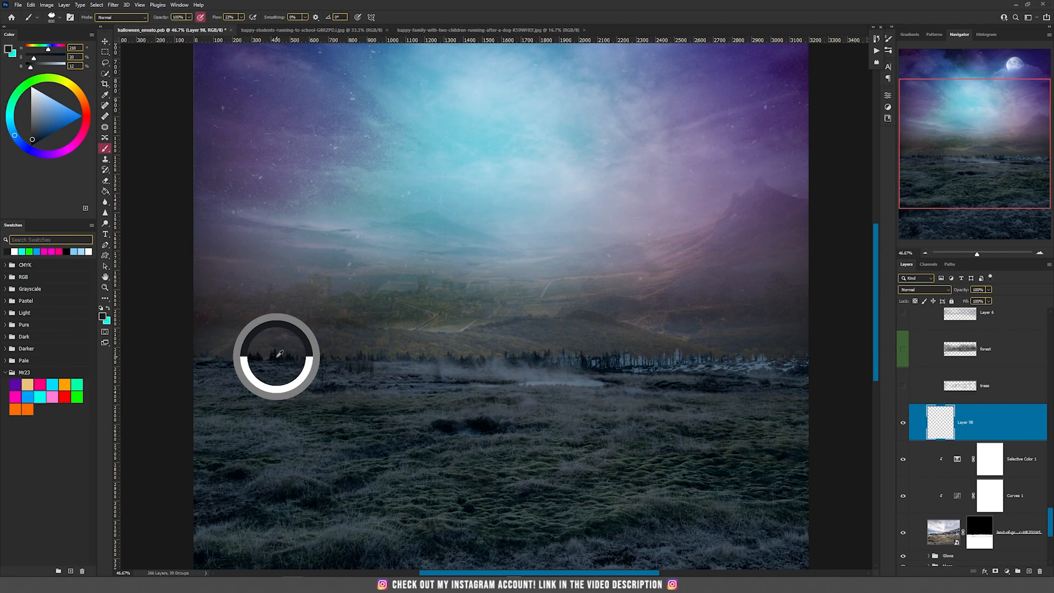
{"action": "key", "text": "bracketright"}
{"action": "key", "text": "bracketright"}
{"action": "key", "text": "bracketright"}
{"action": "key", "text": "bracketright"}
{"action": "key", "text": "bracketright"}
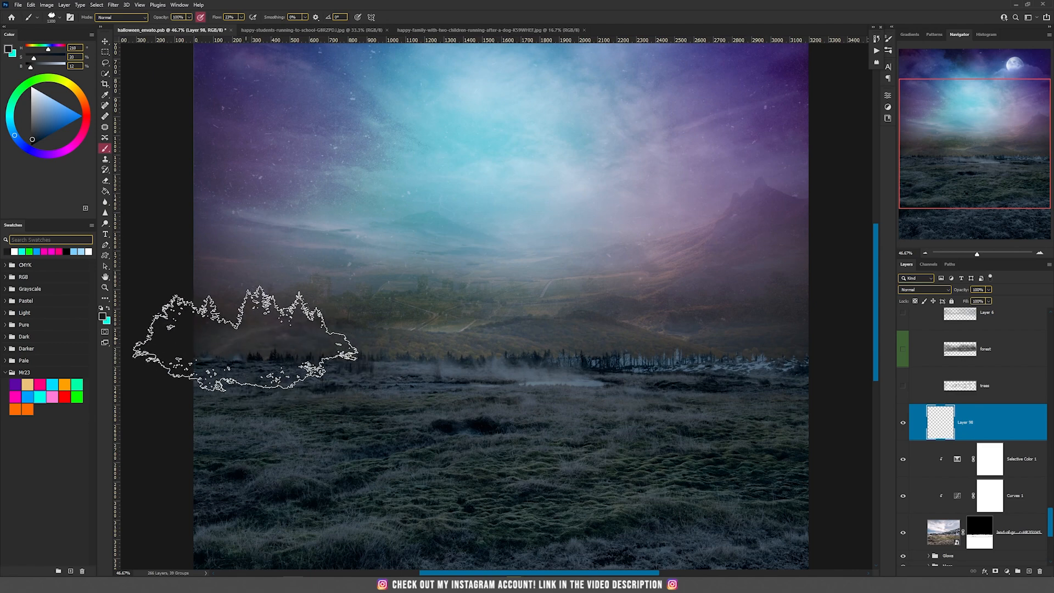
{"action": "key", "text": "bracketright"}
Stamp a hazy row of trees across the full width of the horizon with the treeline brush
{"action": "left_click", "coordinate": [290, 335]}
{"action": "left_click", "coordinate": [392, 337]}
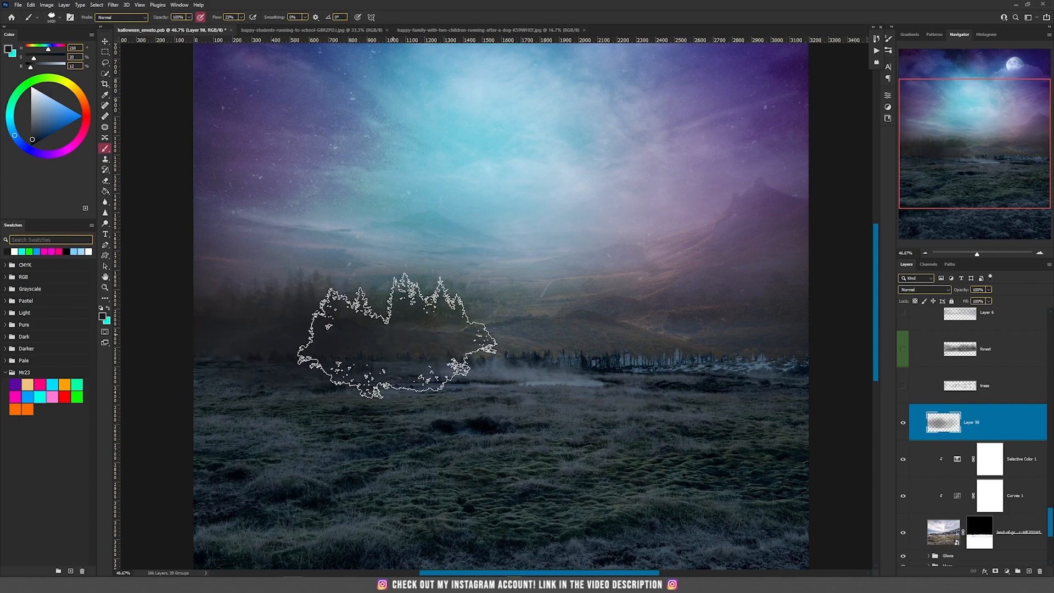
{"action": "left_click", "coordinate": [481, 334]}
{"action": "left_click", "coordinate": [587, 346]}
{"action": "left_click", "coordinate": [696, 355]}
{"action": "left_click", "coordinate": [761, 352]}
{"action": "left_click", "coordinate": [749, 344]}
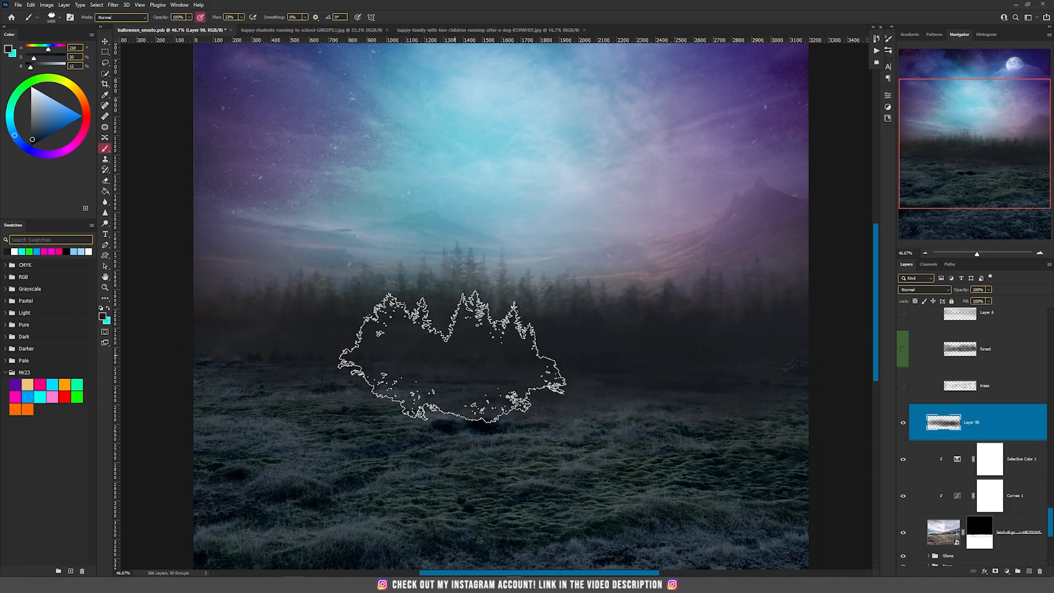
{"action": "left_click", "coordinate": [250, 269]}
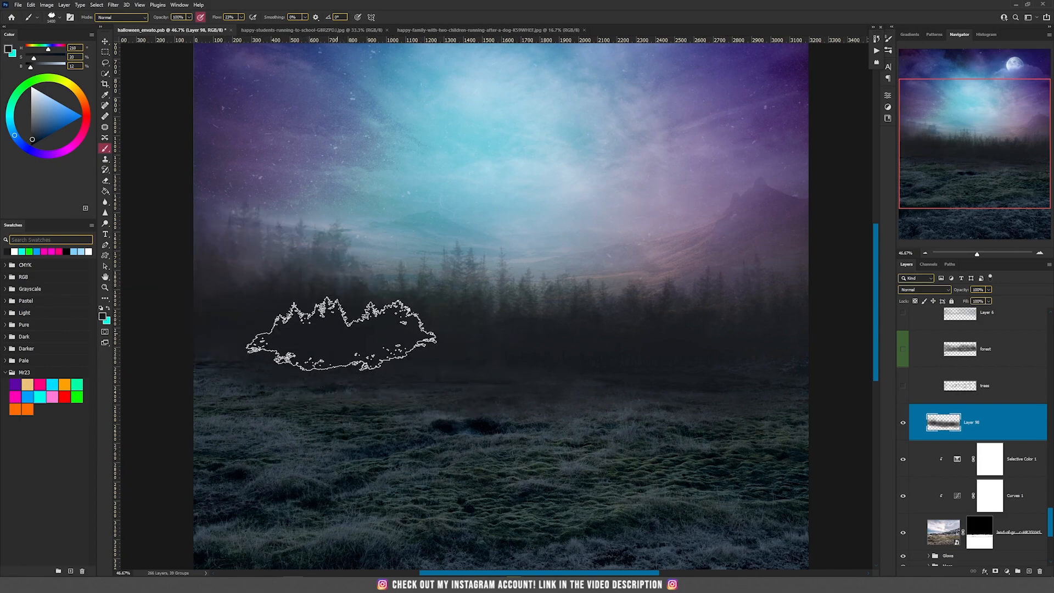
Stamp another row of trees along the horizon with a larger treeline brush and dark blue-grey colors sampled from the ground
{"action": "scroll", "coordinate": [416, 307], "scroll_direction": "down", "scroll_amount": 2}
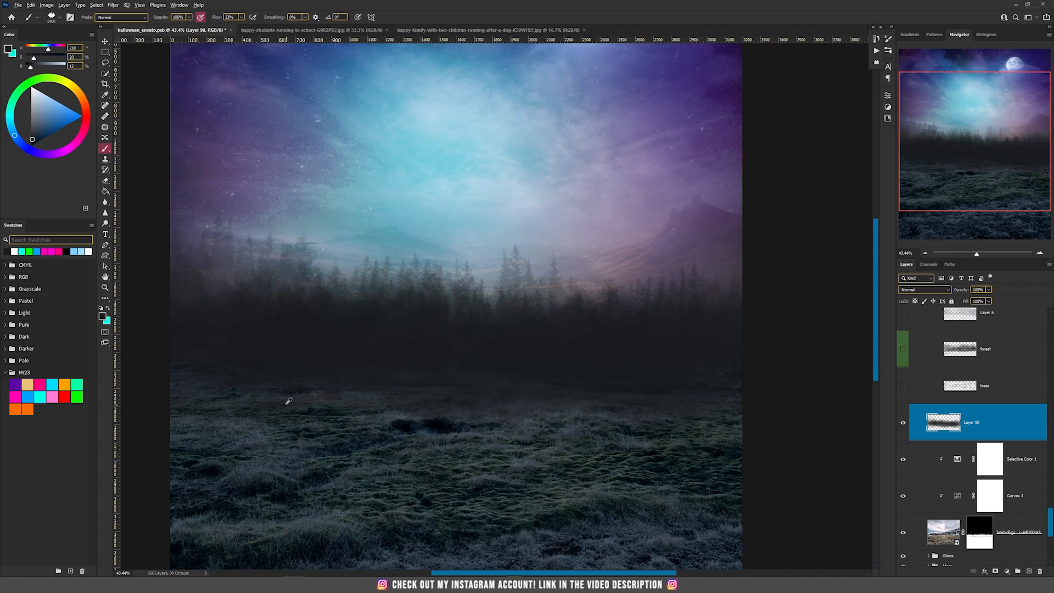
{"action": "left_click", "coordinate": [288, 401], "text": "alt"}
{"action": "left_click", "coordinate": [241, 18]}
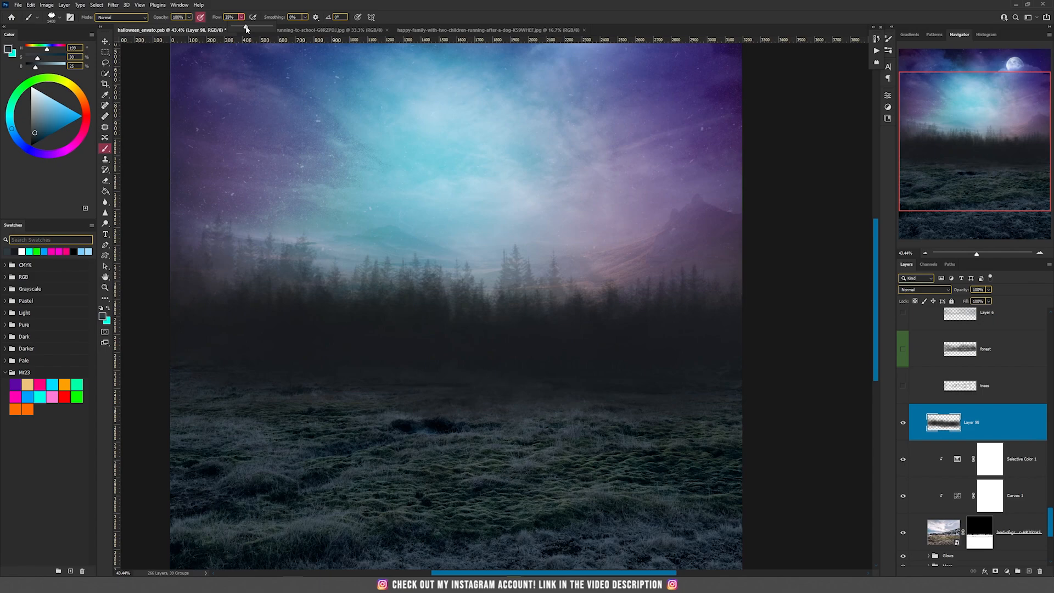
{"action": "left_click", "coordinate": [287, 5]}
{"action": "key", "text": "bracketright"}
{"action": "key", "text": "bracketright"}
{"action": "key", "text": "bracketright"}
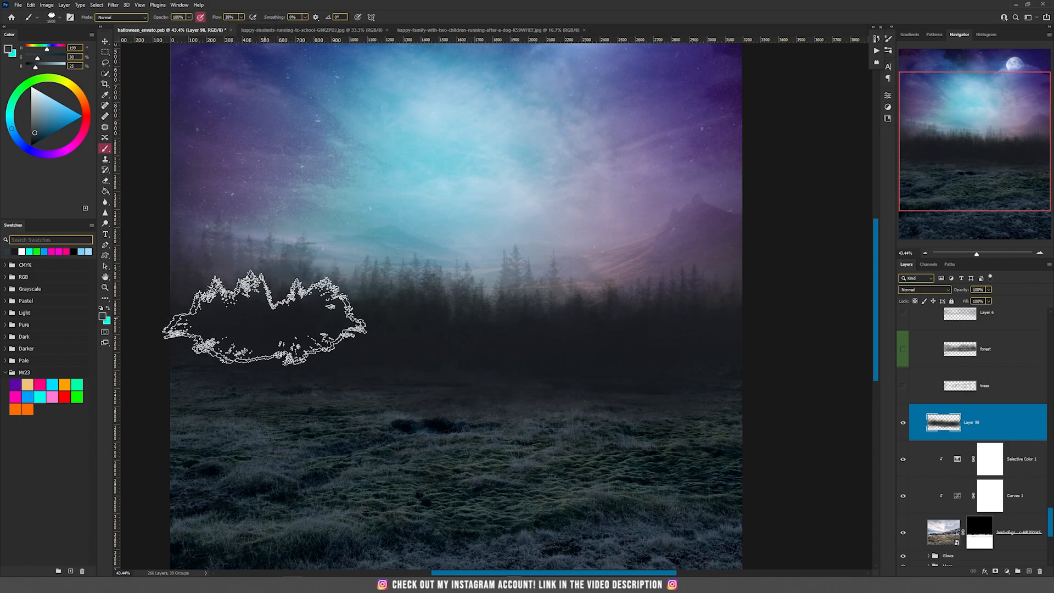
{"action": "left_click", "coordinate": [419, 424], "text": "alt"}
{"action": "mouse_move", "coordinate": [214, 335]}
{"action": "left_mouse_down"}
{"action": "mouse_move", "coordinate": [235, 314]}
{"action": "mouse_move", "coordinate": [402, 346]}
{"action": "mouse_move", "coordinate": [711, 337]}
{"action": "mouse_move", "coordinate": [697, 324]}
{"action": "mouse_move", "coordinate": [465, 325]}
{"action": "left_mouse_up"}
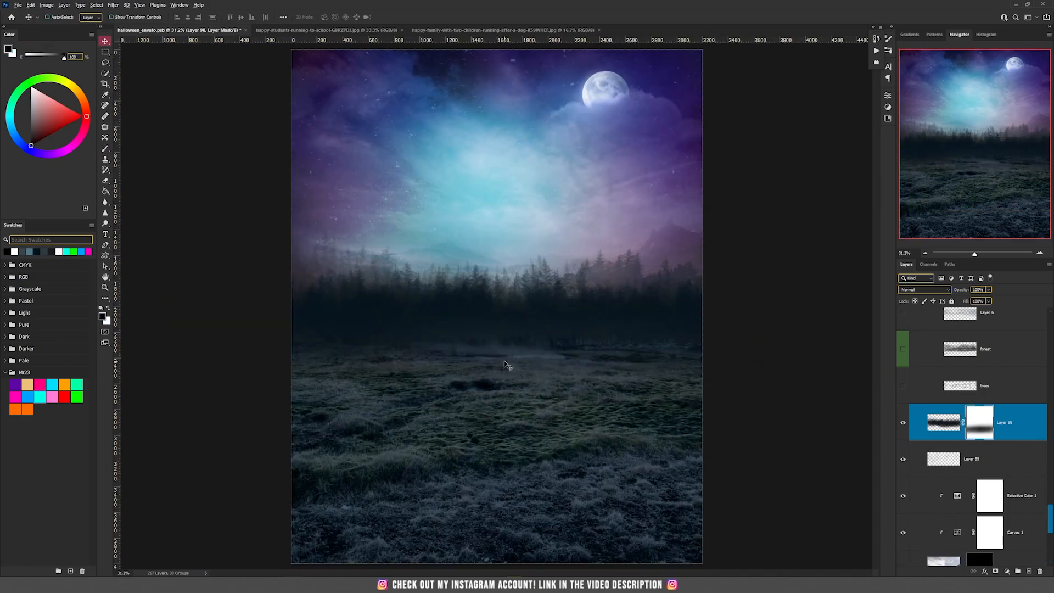
{"action": "scroll", "coordinate": [507, 365], "scroll_direction": "up", "scroll_amount": 3}
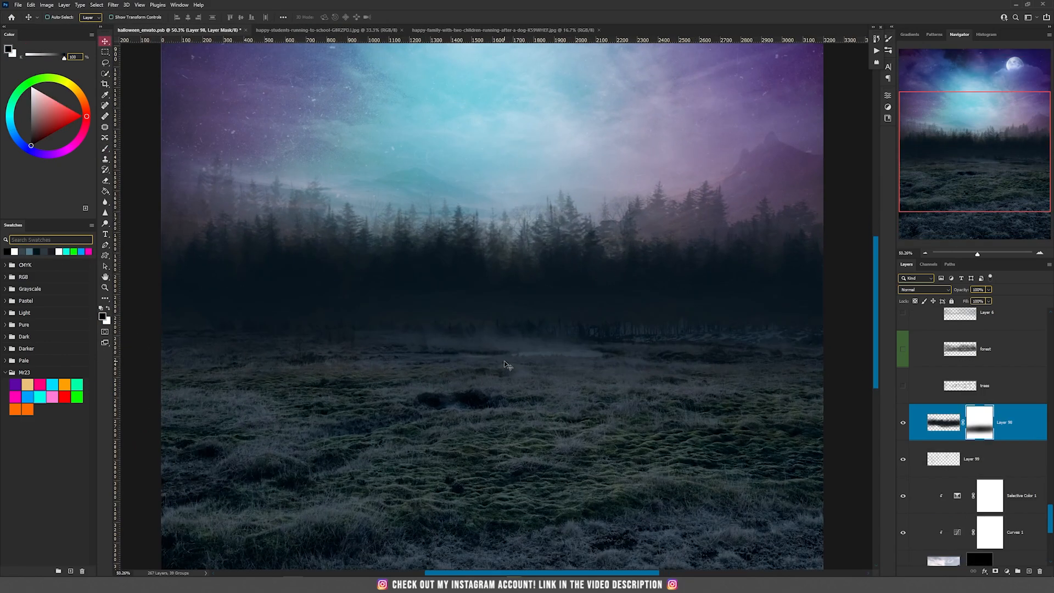
{"action": "scroll", "coordinate": [505, 363], "scroll_direction": "down", "scroll_amount": 4}
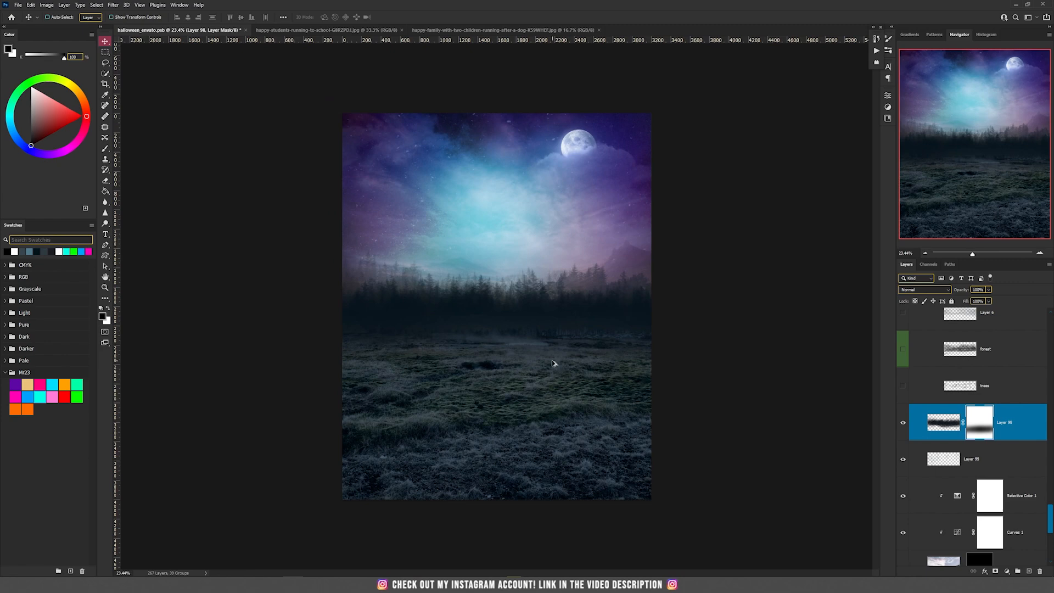
Delete the two painted tree layers above the landscape adjustments
{"action": "scroll", "coordinate": [553, 364], "scroll_direction": "up", "scroll_amount": 3}
{"action": "key", "text": "Delete"}
{"action": "key", "text": "Delete"}
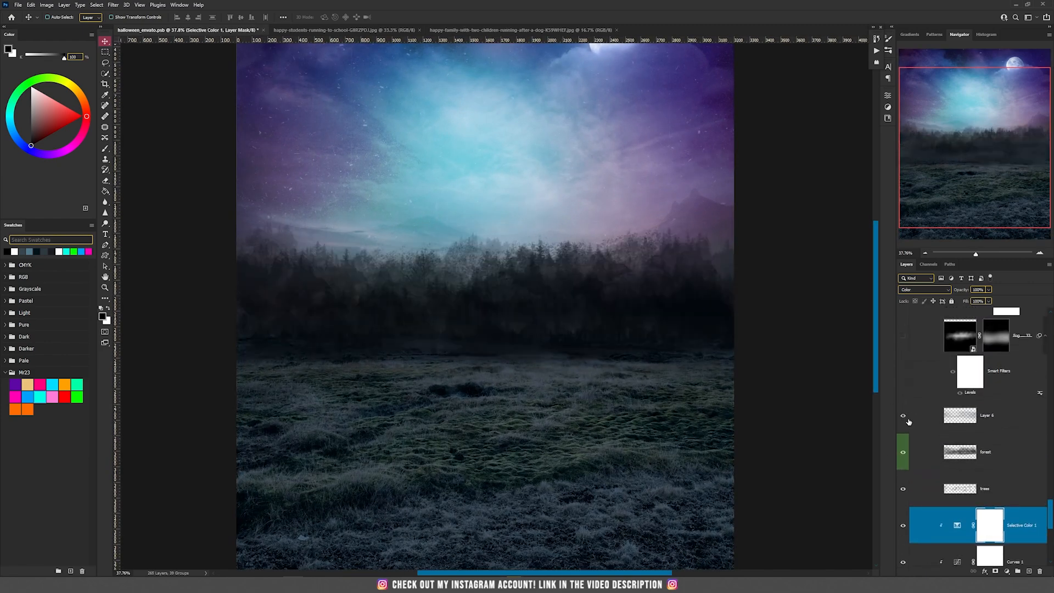
Preview the haze of Layer 6 over the forest by showing it, then hiding it again
{"action": "left_click", "coordinate": [902, 416]}
{"action": "left_click", "coordinate": [959, 419]}
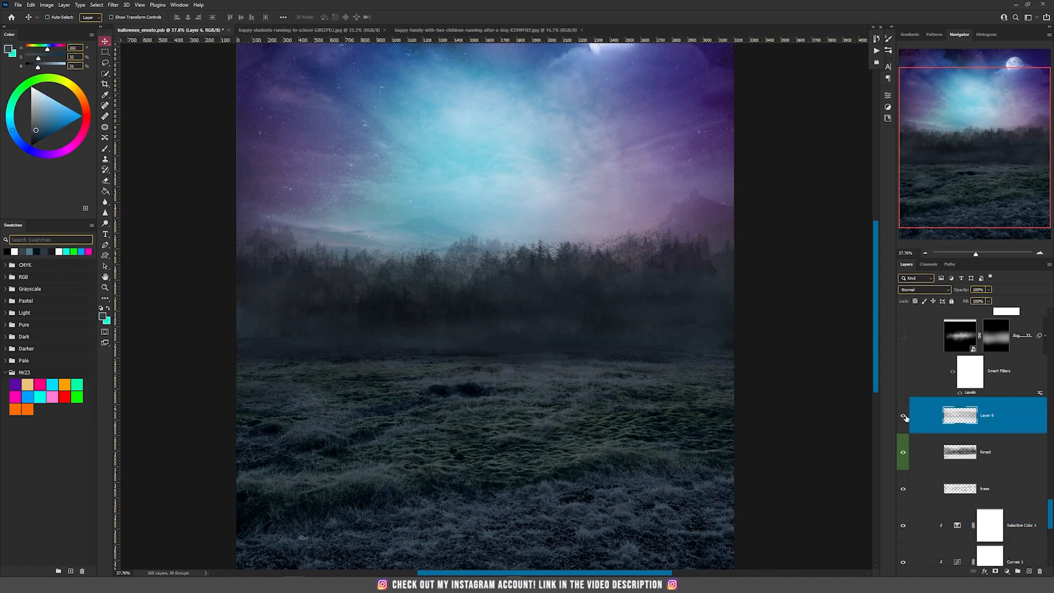
{"action": "left_click", "coordinate": [903, 417]}
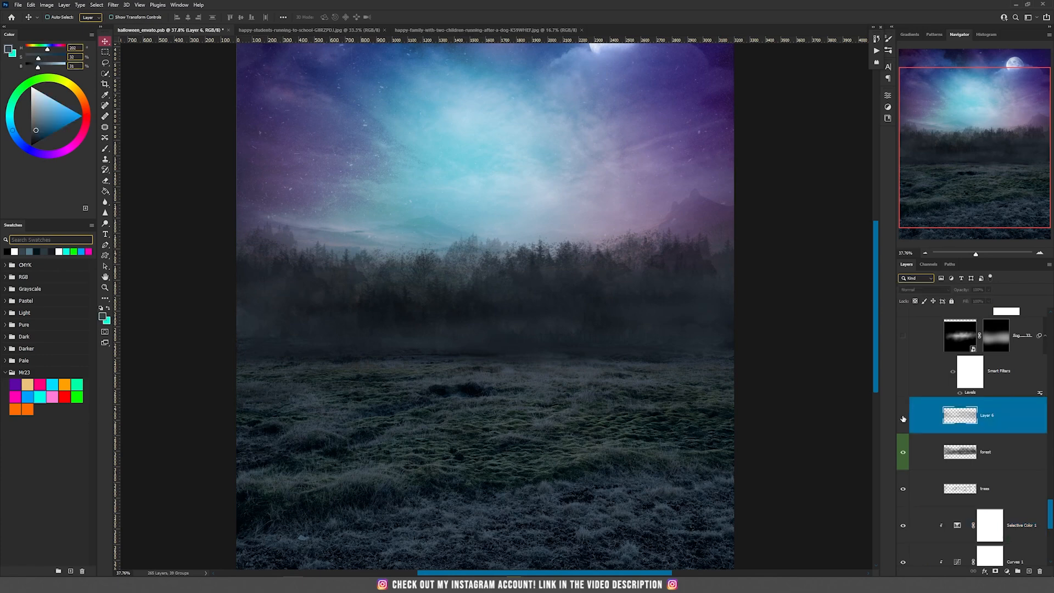
Add a new layer above Layer 6 and set up a smaller soft round brush at 10% flow
{"action": "left_click", "coordinate": [1030, 572]}
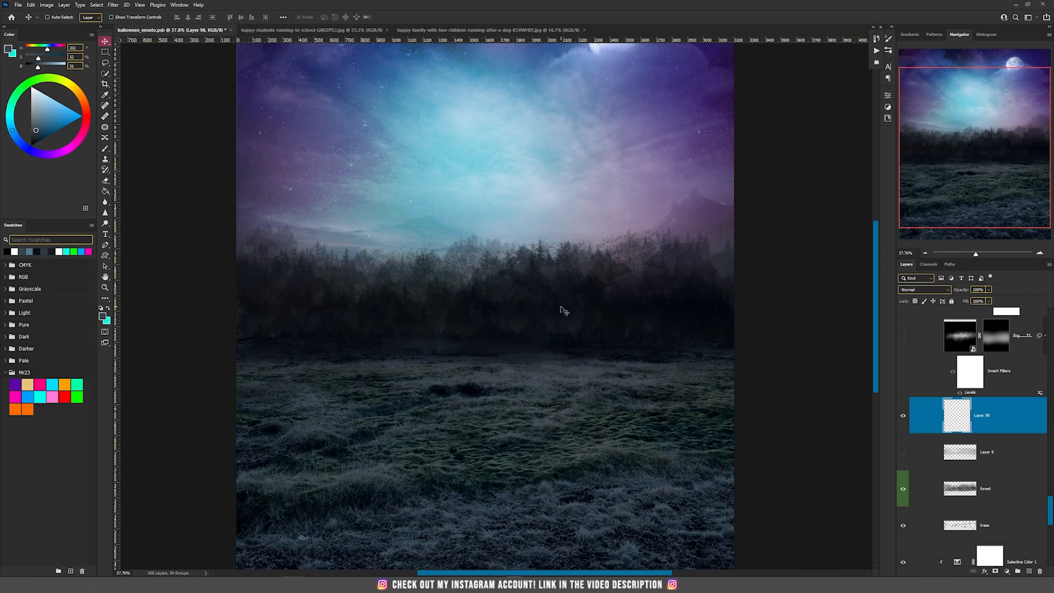
{"action": "key", "text": "b"}
{"action": "right_click", "coordinate": [354, 288]}
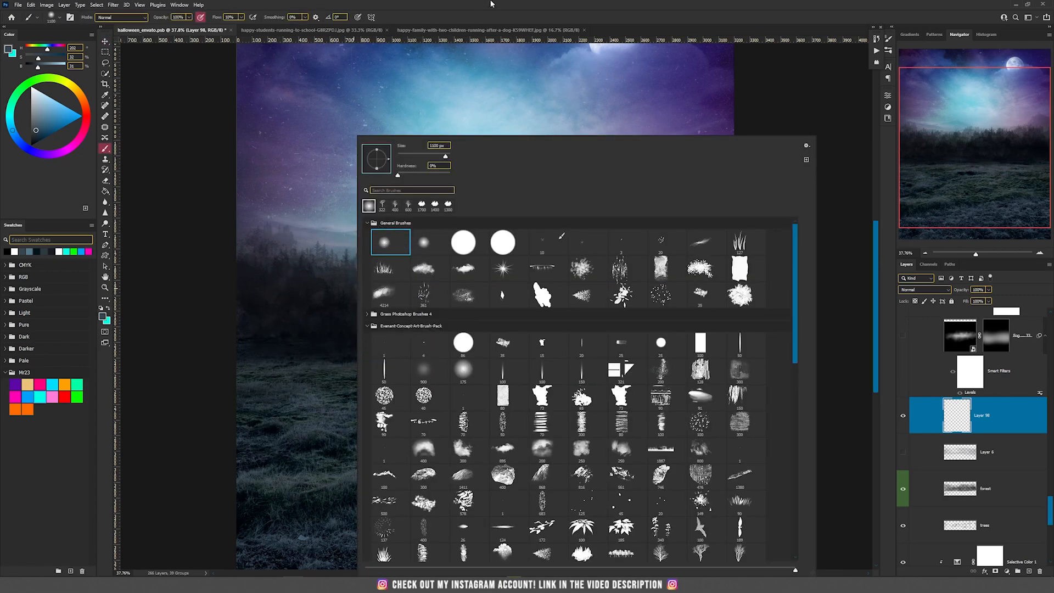
{"action": "double_click", "coordinate": [369, 205]}
{"action": "key", "text": "bracketleft"}
{"action": "key", "text": "bracketleft"}
{"action": "key", "text": "bracketleft"}
{"action": "key", "text": "bracketleft"}
{"action": "key", "text": "bracketleft"}
{"action": "key", "text": "bracketleft"}
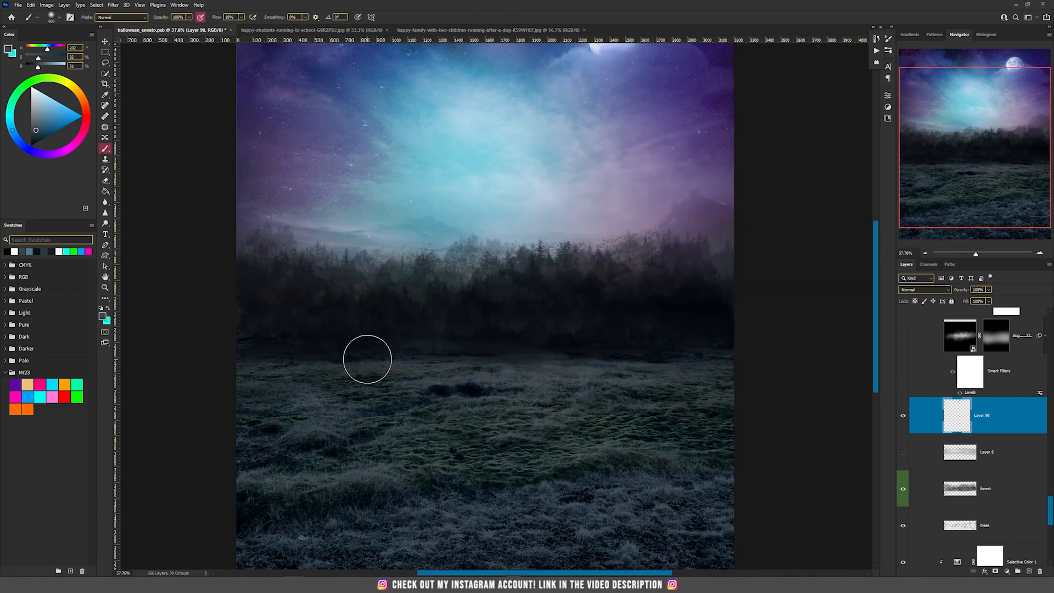
Paint soft haze along the base of the forest with a color sampled from the ground, and undo the last stroke
{"action": "left_click", "coordinate": [400, 361], "text": "alt"}
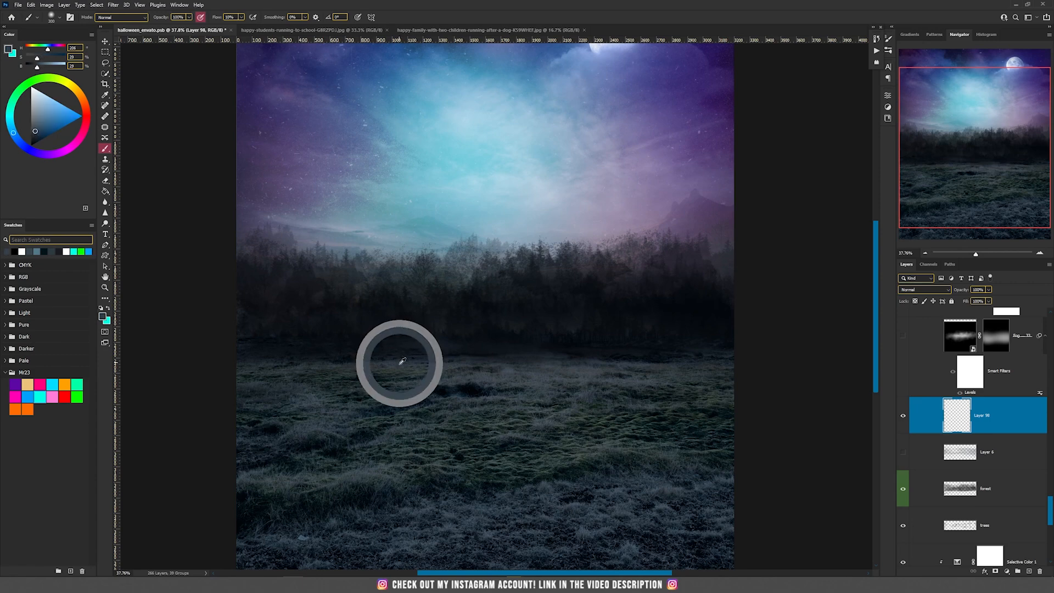
{"action": "left_click_drag", "start_coordinate": [259, 329], "coordinate": [506, 332]}
{"action": "left_click_drag", "start_coordinate": [446, 293], "coordinate": [715, 308]}
{"action": "key", "text": "ctrl+z"}
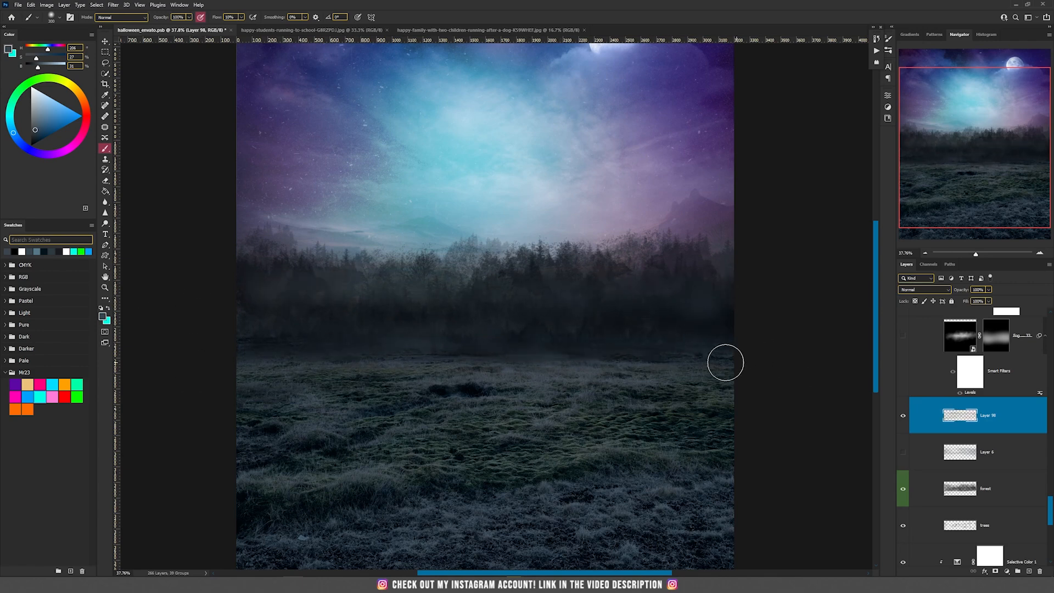
Delete the painted haze layer, then show the fog overlay above Layer 6 and select it
{"action": "key", "text": "Delete"}
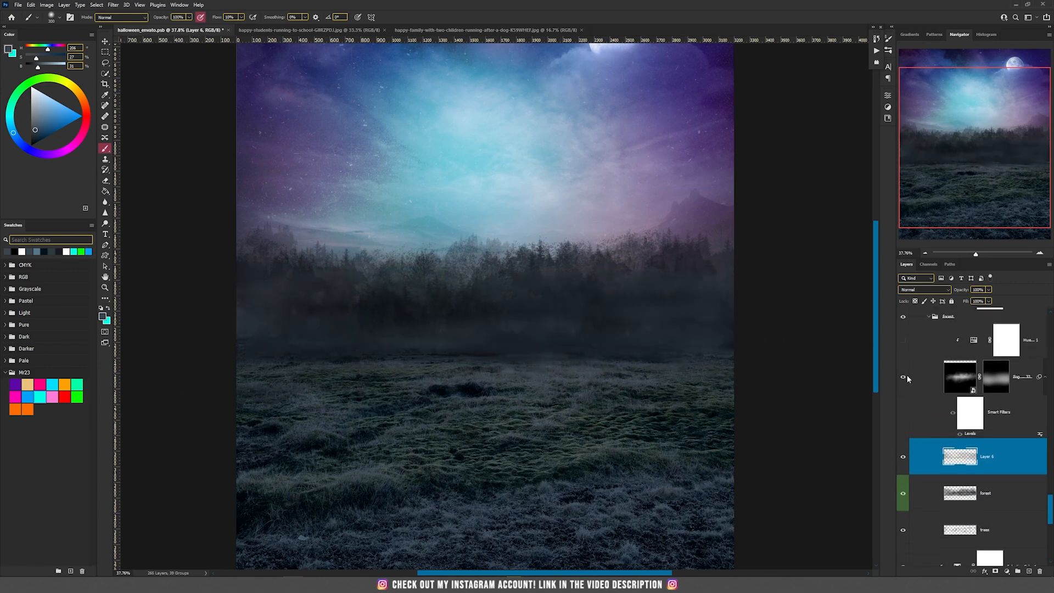
{"action": "left_click", "coordinate": [904, 377]}
{"action": "left_click", "coordinate": [957, 381]}
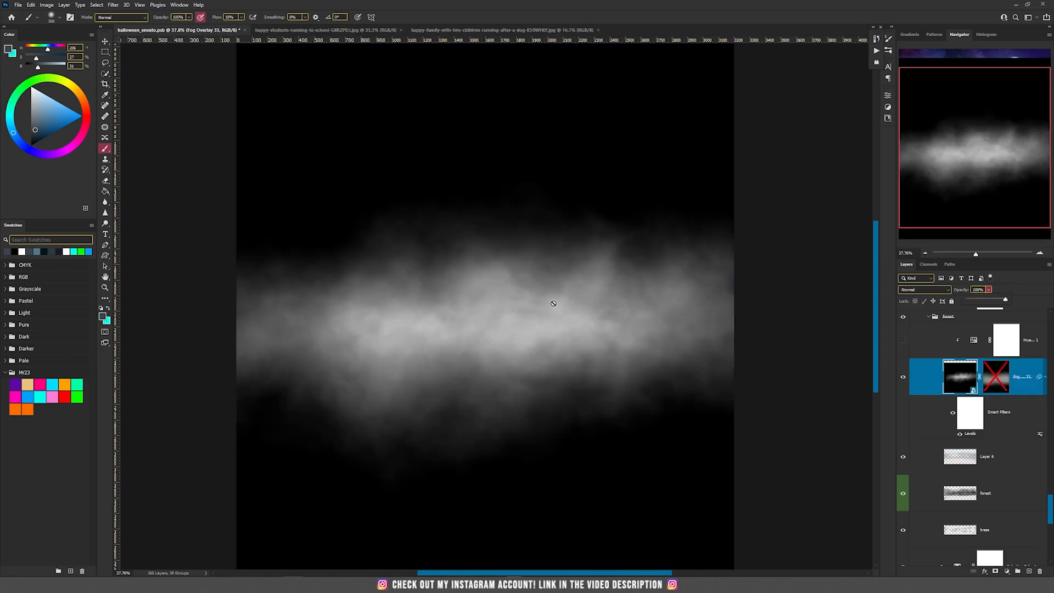
{"action": "key", "text": "v"}
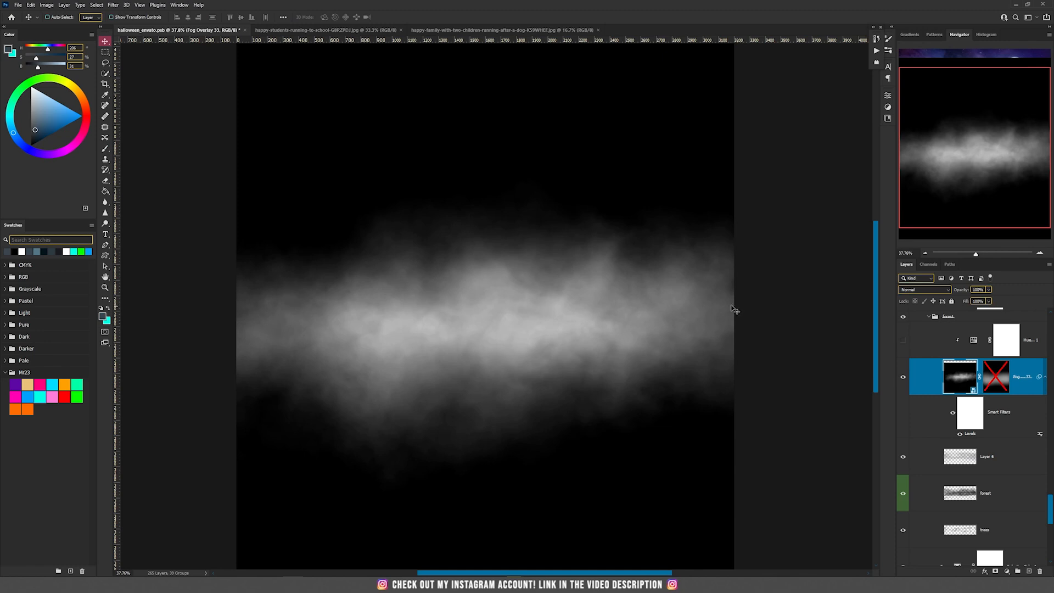
Set the fog overlay's blend mode to Screen, re-enable its layer mask and lower its opacity to 55%
{"action": "left_click", "coordinate": [916, 291]}
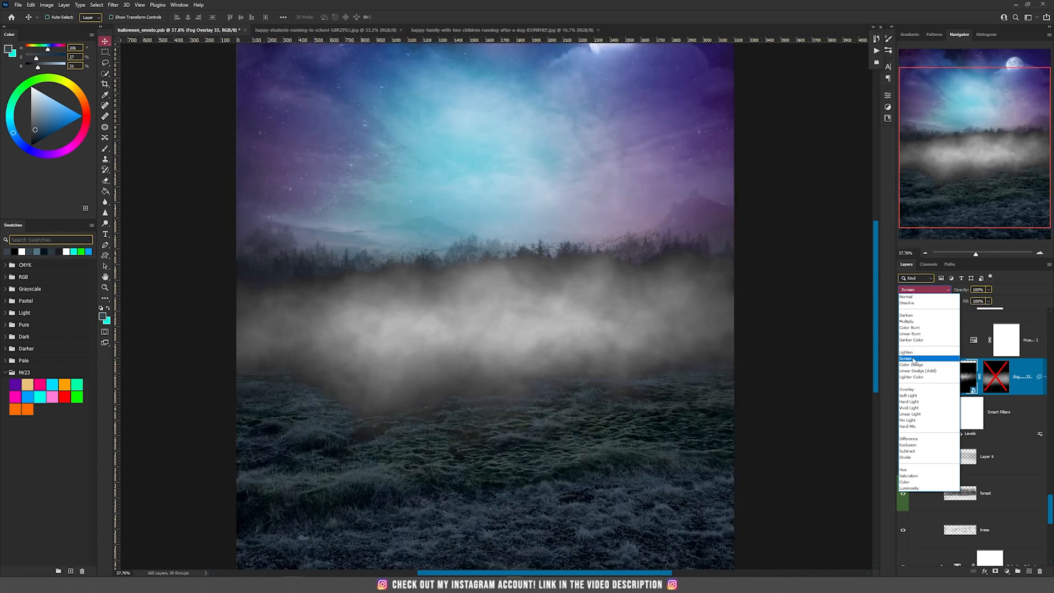
{"action": "left_click", "coordinate": [906, 357]}
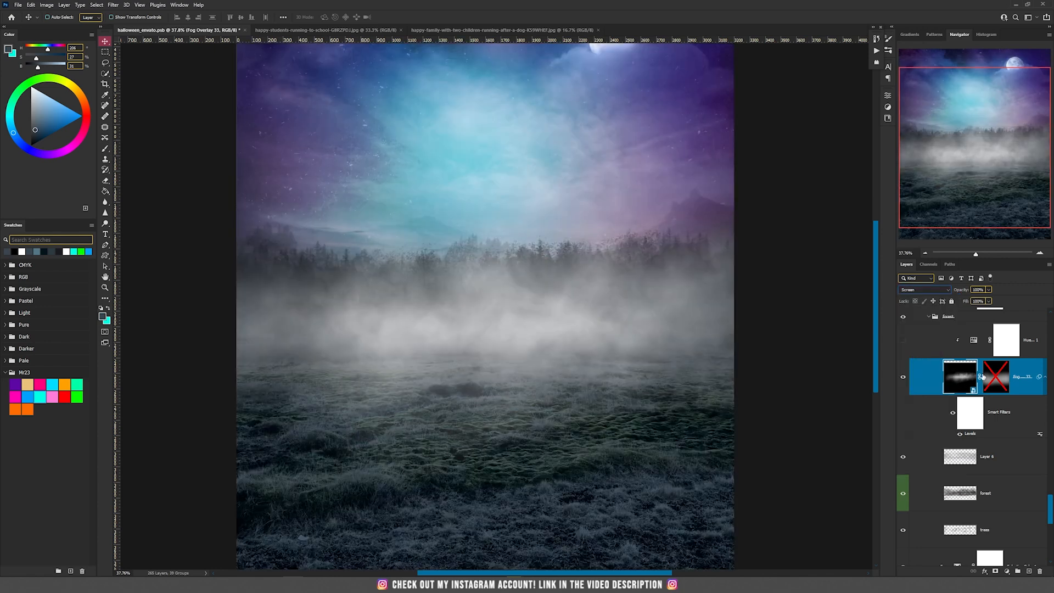
{"action": "left_click", "coordinate": [999, 379], "text": "shift"}
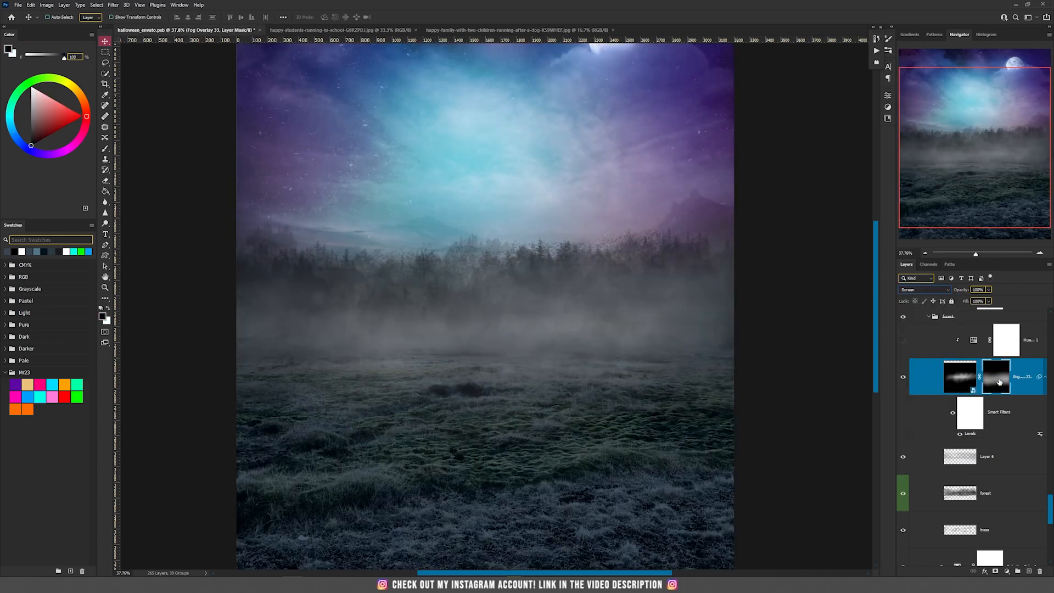
{"action": "left_click_drag", "start_coordinate": [982, 290], "coordinate": [921, 291]}
{"action": "type", "text": "55"}
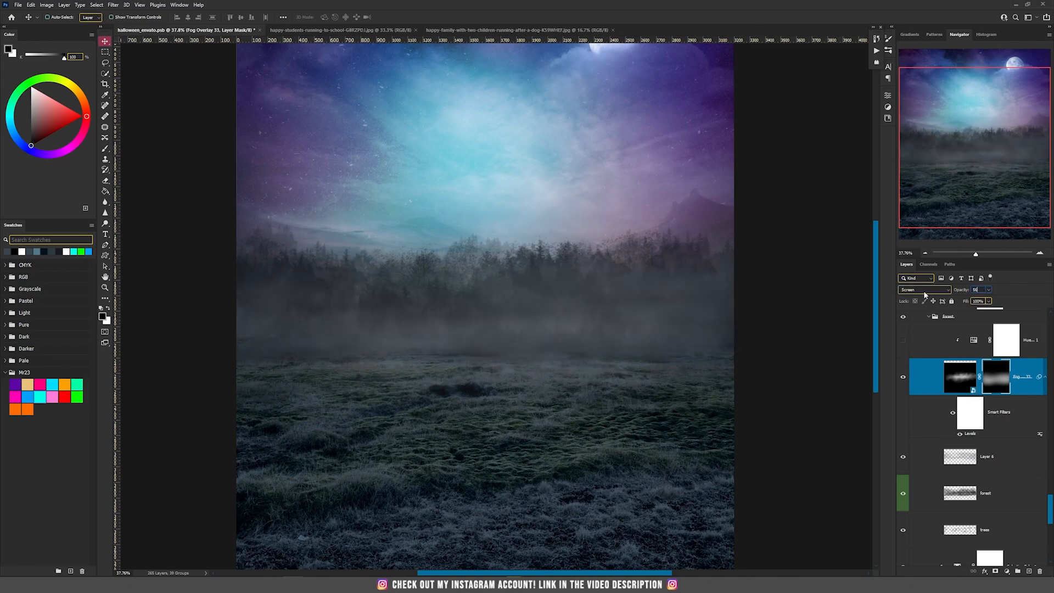
Show the colorizing Hue/Saturation adjustment clipped to the fog overlay and compare the image with and without it
{"action": "left_click", "coordinate": [903, 341]}
{"action": "double_click", "coordinate": [973, 344]}
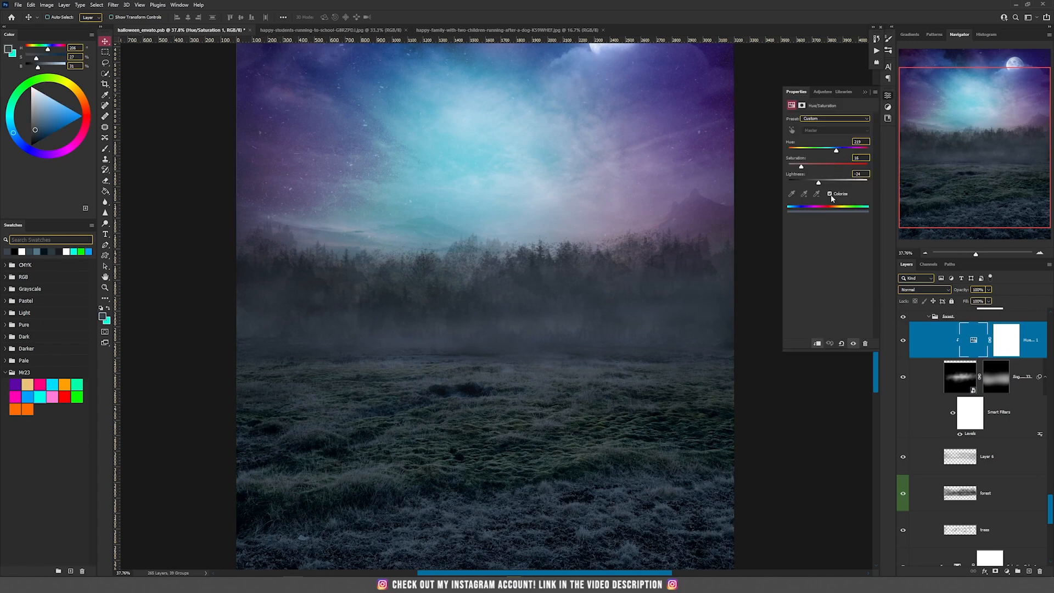
{"action": "left_click", "coordinate": [903, 341]}
{"action": "left_click", "coordinate": [903, 341]}
{"action": "left_click", "coordinate": [903, 340]}
{"action": "left_click", "coordinate": [903, 341]}
{"action": "left_click", "coordinate": [903, 341]}
{"action": "scroll", "coordinate": [680, 370], "scroll_direction": "down", "scroll_amount": 2}
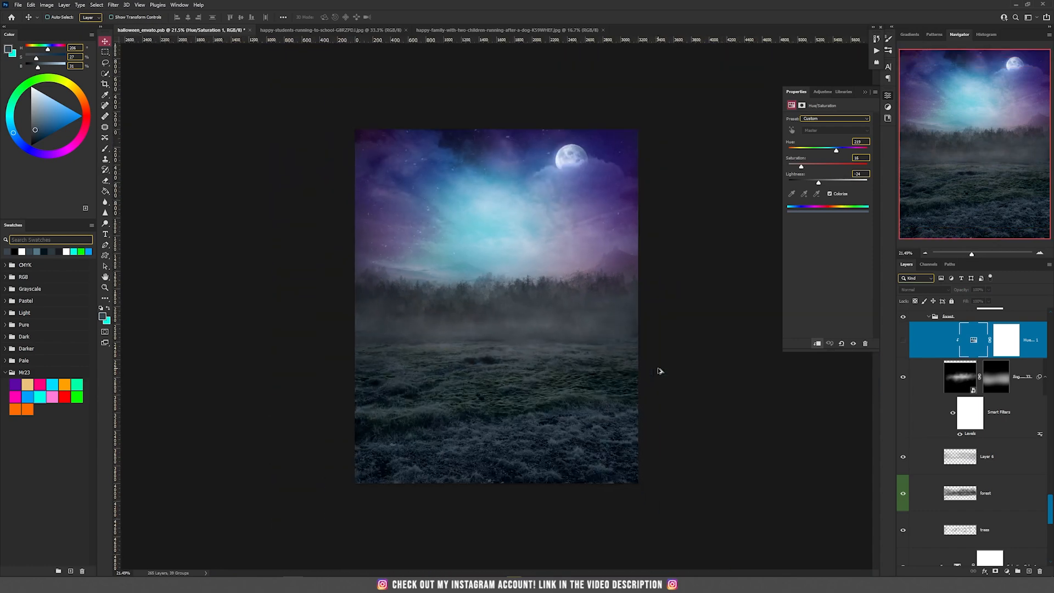
{"action": "scroll", "coordinate": [546, 336], "scroll_direction": "up", "scroll_amount": 2}
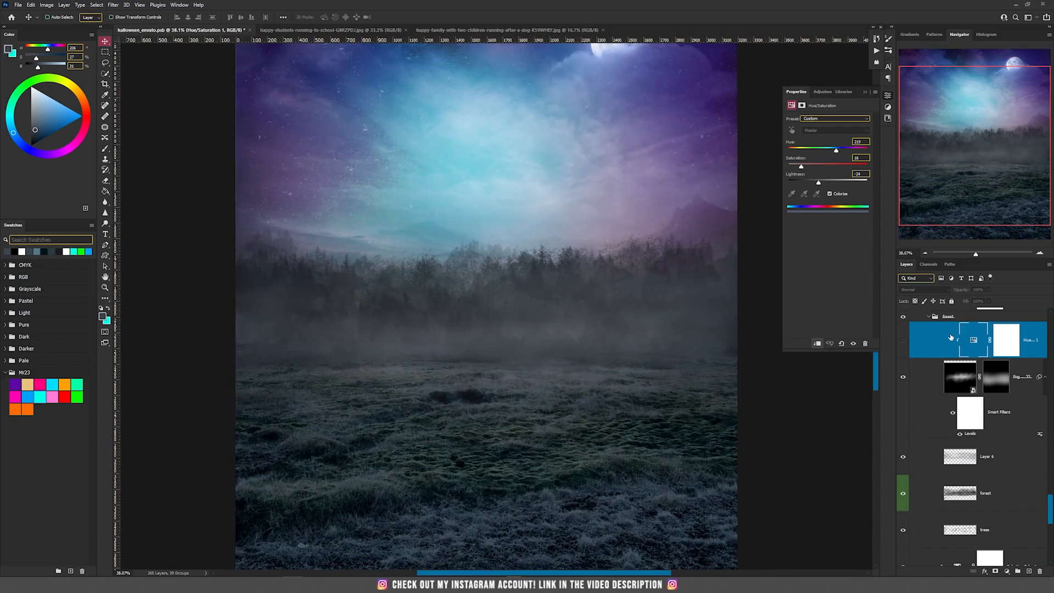
{"action": "left_click", "coordinate": [903, 341]}
{"action": "scroll", "coordinate": [684, 346], "scroll_direction": "down", "scroll_amount": 2}
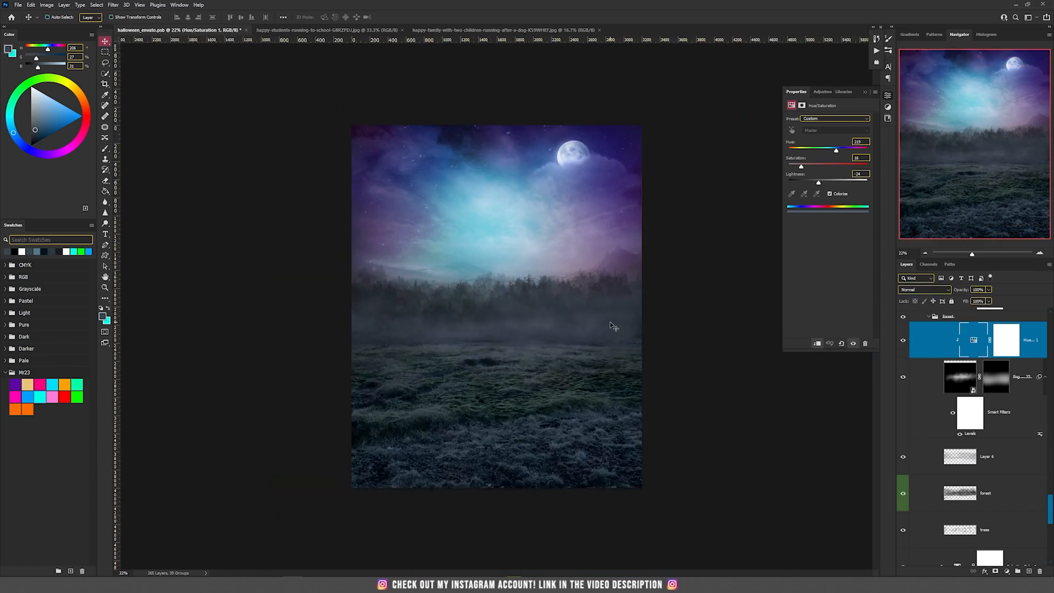
{"action": "scroll", "coordinate": [912, 387], "scroll_direction": "up", "scroll_amount": 2}
Collapse the forest group, show the Selective Color 3 adjustment above it and open its settings
{"action": "left_click", "coordinate": [928, 378]}
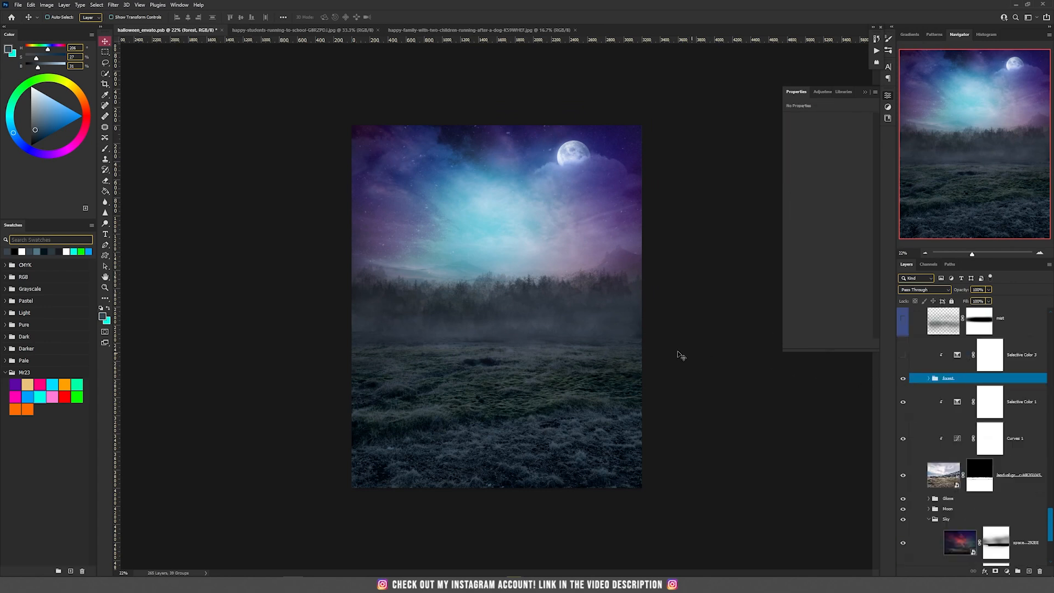
{"action": "mouse_move", "coordinate": [635, 331]}
{"action": "left_mouse_down"}
{"action": "mouse_move", "coordinate": [635, 275]}
{"action": "mouse_move", "coordinate": [620, 334]}
{"action": "left_mouse_up"}
{"action": "left_click", "coordinate": [902, 356]}
{"action": "left_click", "coordinate": [955, 356]}
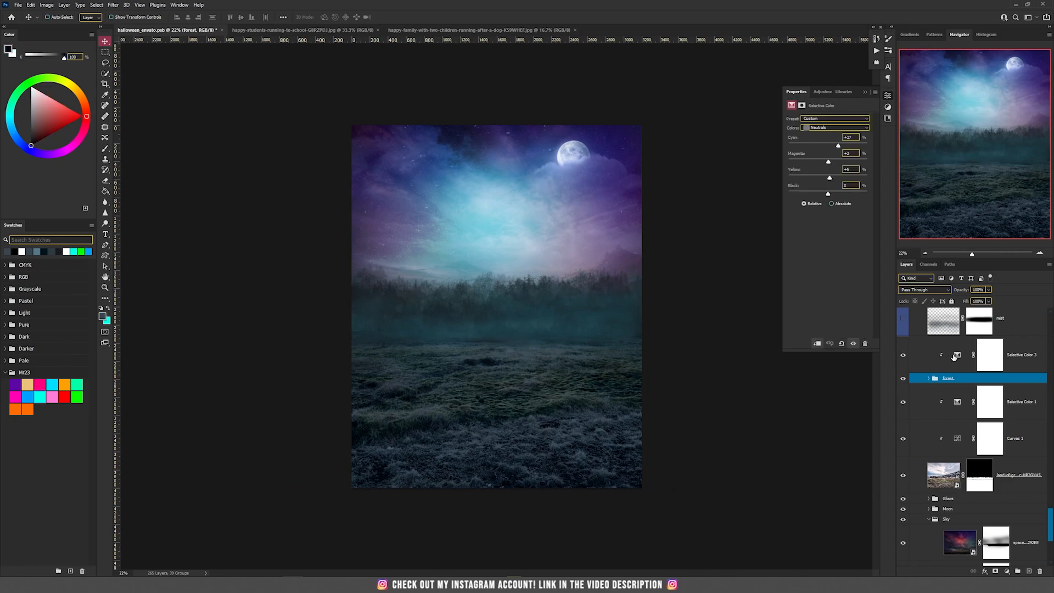
{"action": "scroll", "coordinate": [620, 298], "scroll_direction": "up", "scroll_amount": 5}
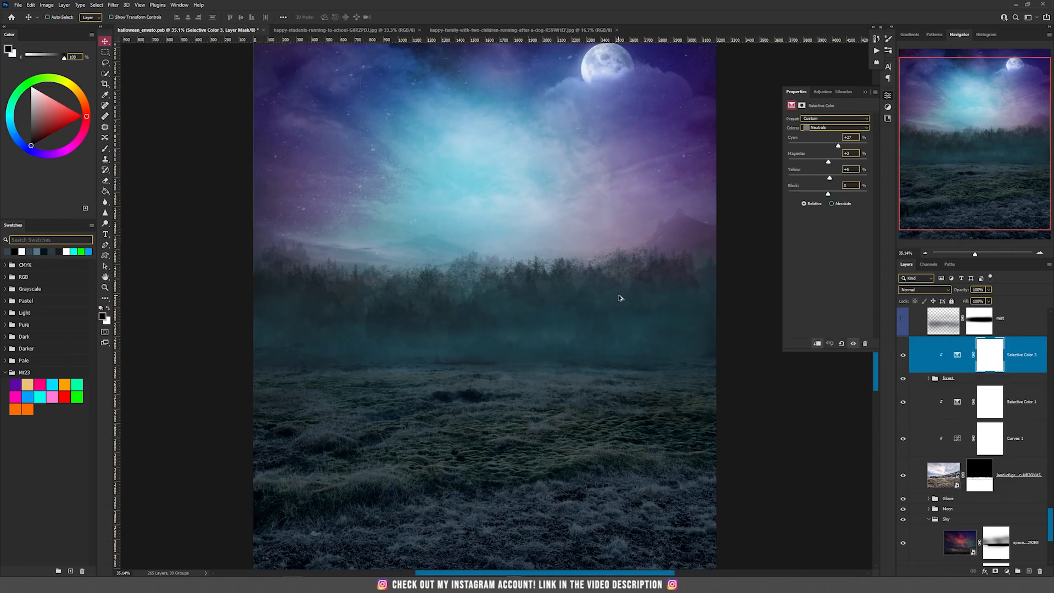
Show the mist layer above the forest and preview it with its mask disabled, then re-enable the mask
{"action": "scroll", "coordinate": [947, 351], "scroll_direction": "up", "scroll_amount": 1}
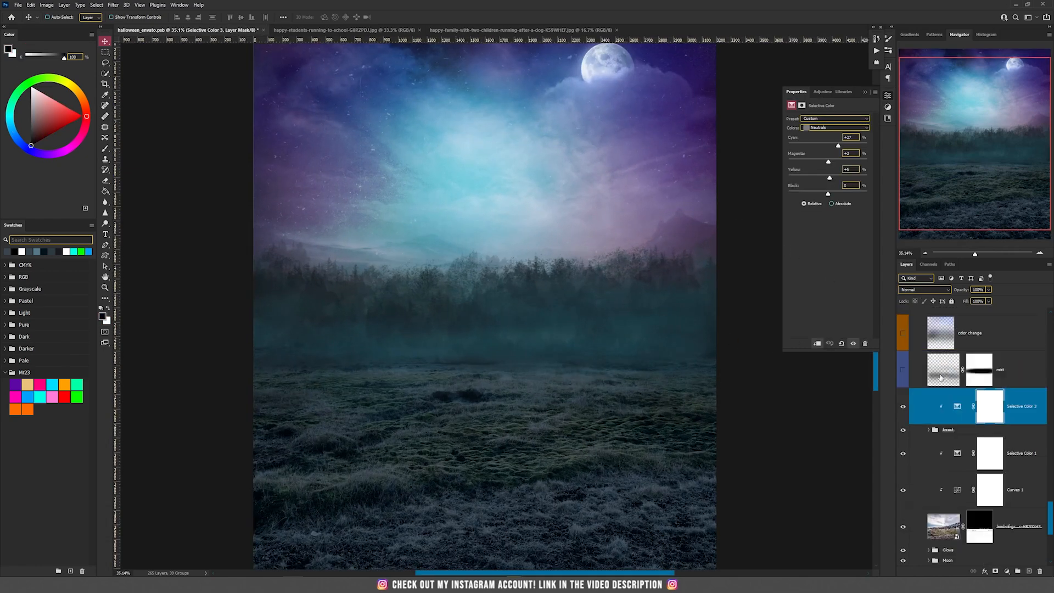
{"action": "left_click", "coordinate": [902, 371]}
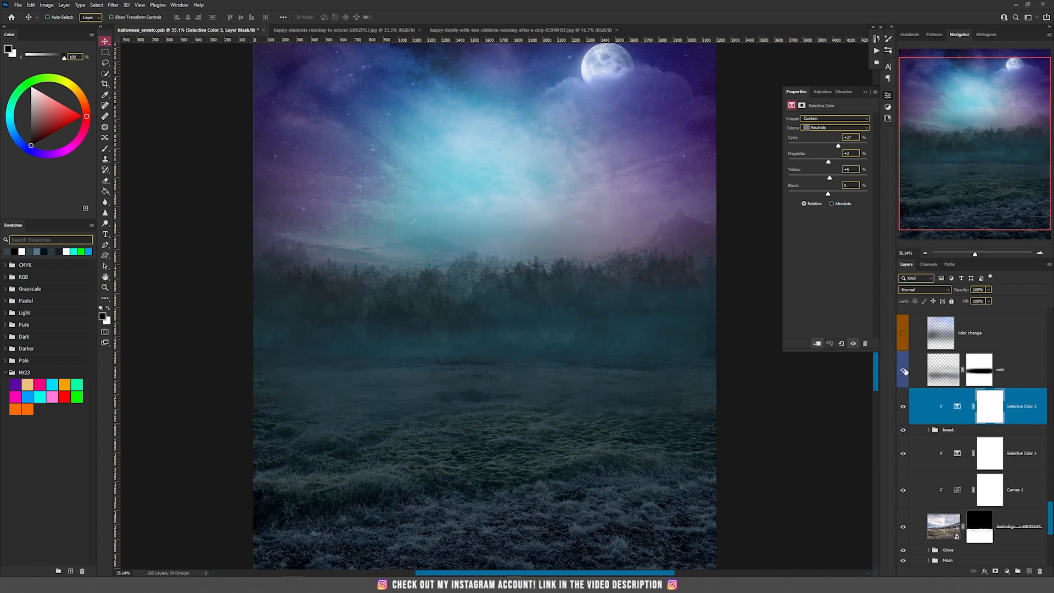
{"action": "scroll", "coordinate": [477, 391], "scroll_direction": "down", "scroll_amount": 3}
{"action": "left_click", "coordinate": [952, 373]}
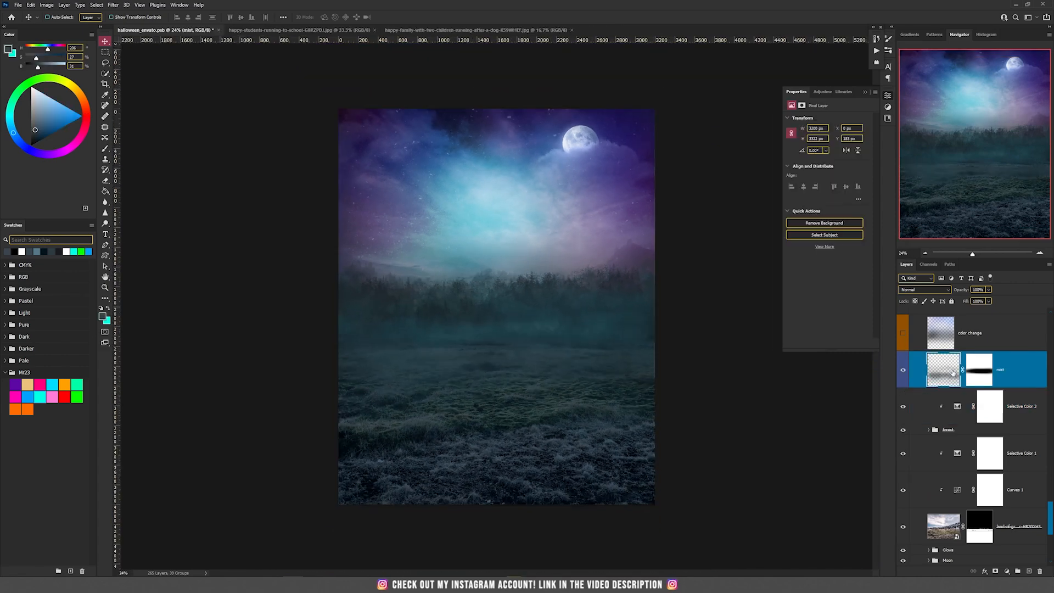
{"action": "left_click", "coordinate": [979, 374], "text": "shift"}
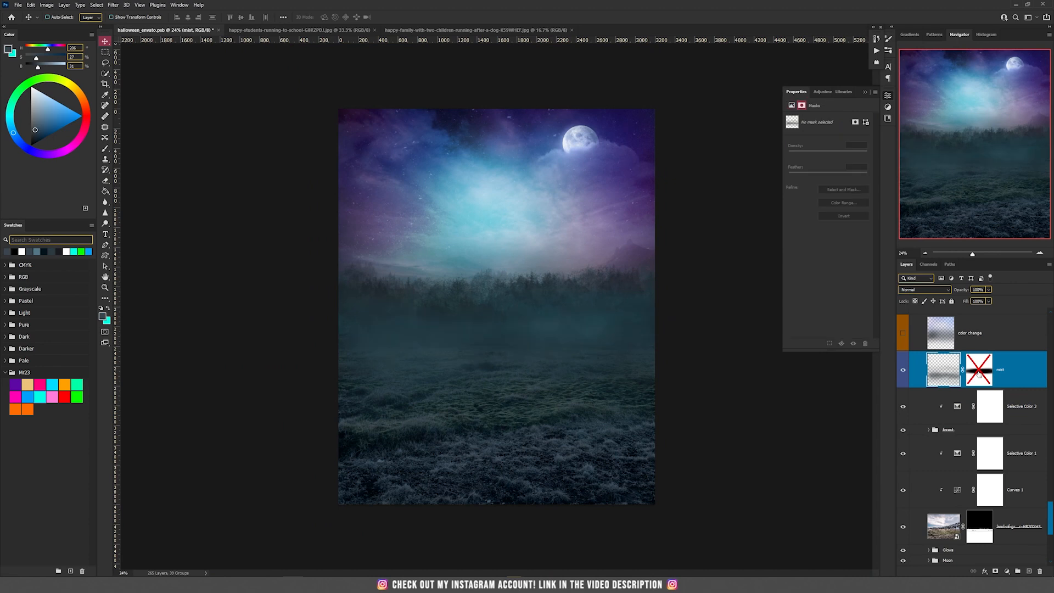
{"action": "left_click", "coordinate": [979, 373], "text": "shift"}
Preview the color change layer over the scene, check its blend mode and hide it again
{"action": "left_click", "coordinate": [902, 334]}
{"action": "left_click", "coordinate": [972, 339]}
{"action": "left_click", "coordinate": [931, 291]}
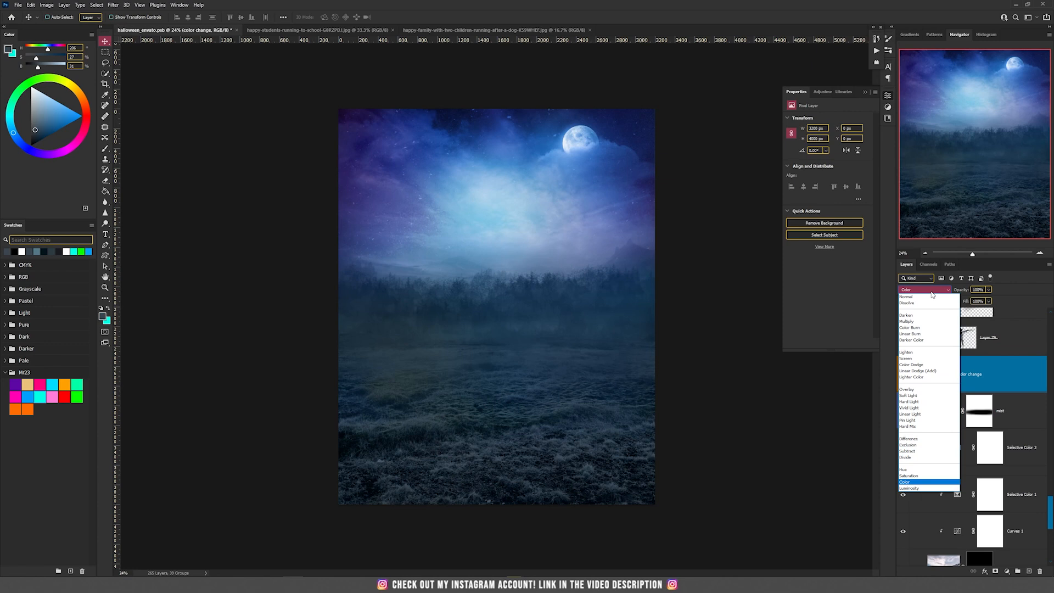
{"action": "left_click", "coordinate": [932, 291]}
{"action": "left_click", "coordinate": [902, 375]}
{"action": "left_click", "coordinate": [902, 375]}
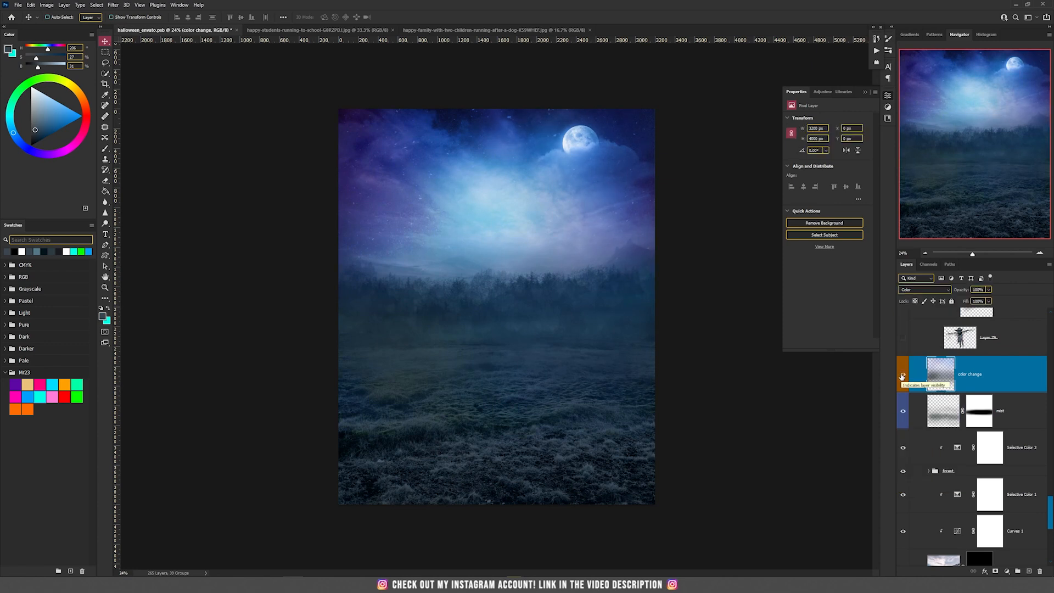
{"action": "left_click", "coordinate": [902, 374]}
Add a new layer above the color change layer and set its blend mode to Color
{"action": "left_click", "coordinate": [1028, 571]}
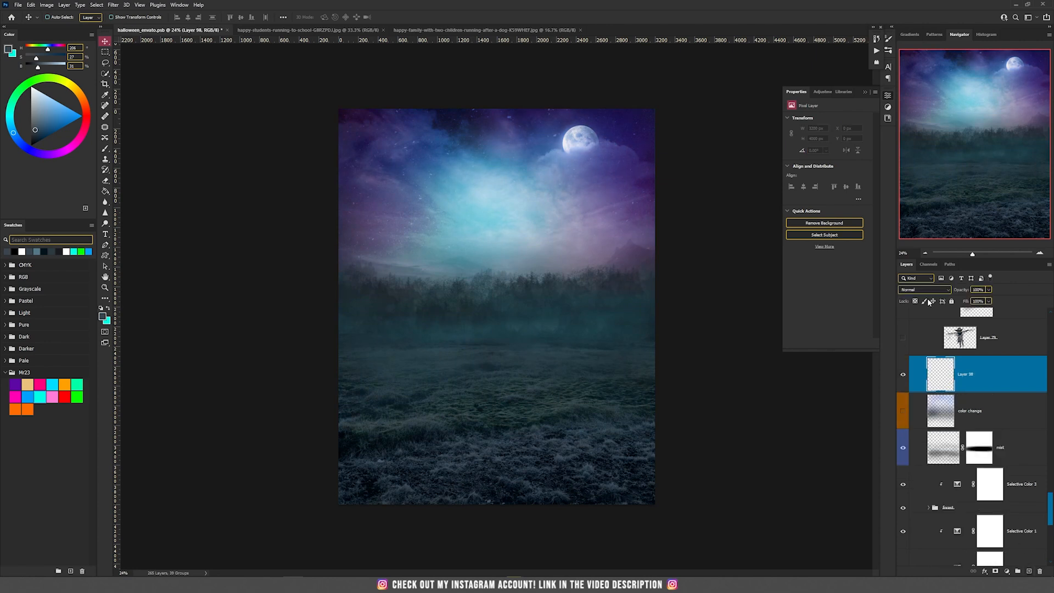
{"action": "left_click", "coordinate": [925, 290]}
{"action": "left_click", "coordinate": [911, 481]}
Paint deep blue over the sky, forest and grass on the new layer with a 1200 px soft round brush
{"action": "key", "text": "b"}
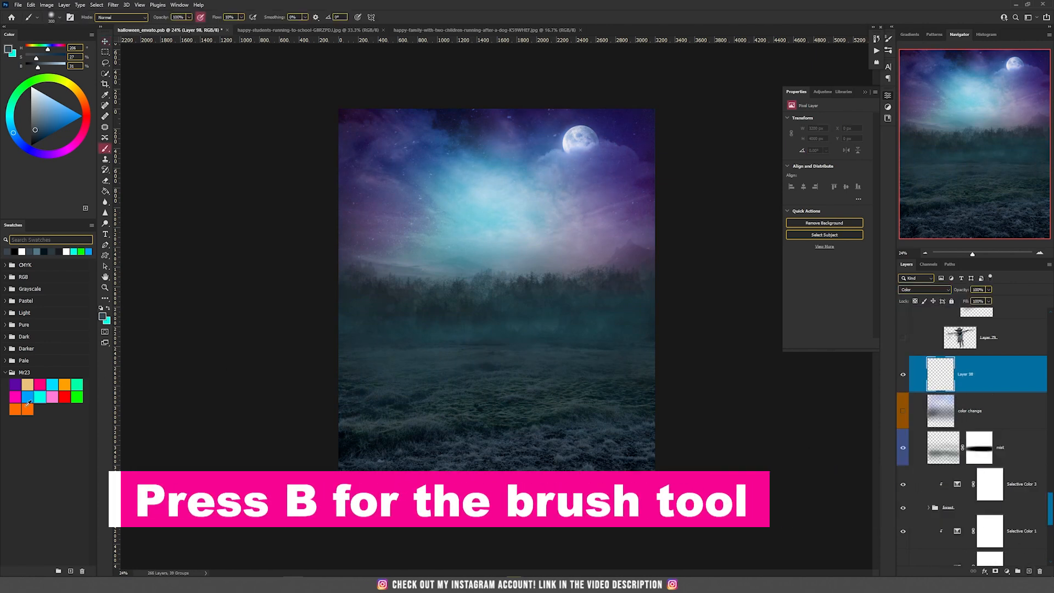
{"action": "left_click", "coordinate": [28, 397]}
{"action": "key", "text": "bracketright"}
{"action": "key", "text": "bracketright"}
{"action": "key", "text": "bracketright"}
{"action": "key", "text": "bracketright"}
{"action": "key", "text": "bracketright"}
{"action": "key", "text": "bracketright"}
{"action": "left_click", "coordinate": [57, 130]}
{"action": "key", "text": "bracketright"}
{"action": "key", "text": "bracketright"}
{"action": "key", "text": "bracketright"}
{"action": "mouse_move", "coordinate": [383, 149]}
{"action": "left_mouse_down"}
{"action": "mouse_move", "coordinate": [365, 287]}
{"action": "mouse_move", "coordinate": [463, 349]}
{"action": "left_mouse_up"}
{"action": "left_click_drag", "start_coordinate": [779, 426], "coordinate": [340, 423]}
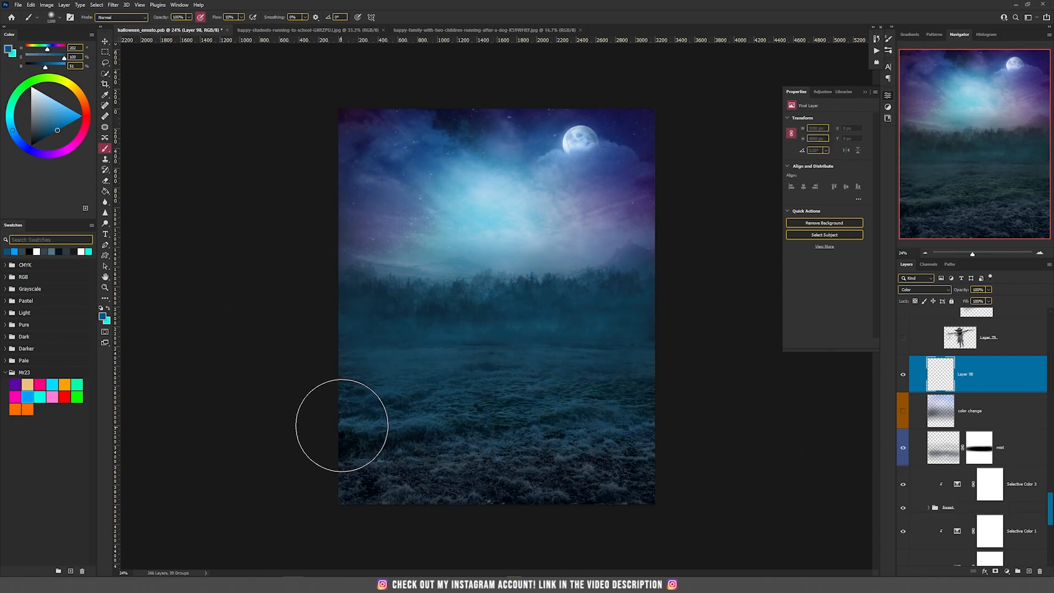
Remove the painted blue layer and show the color change layer in its place
{"action": "key", "text": "v"}
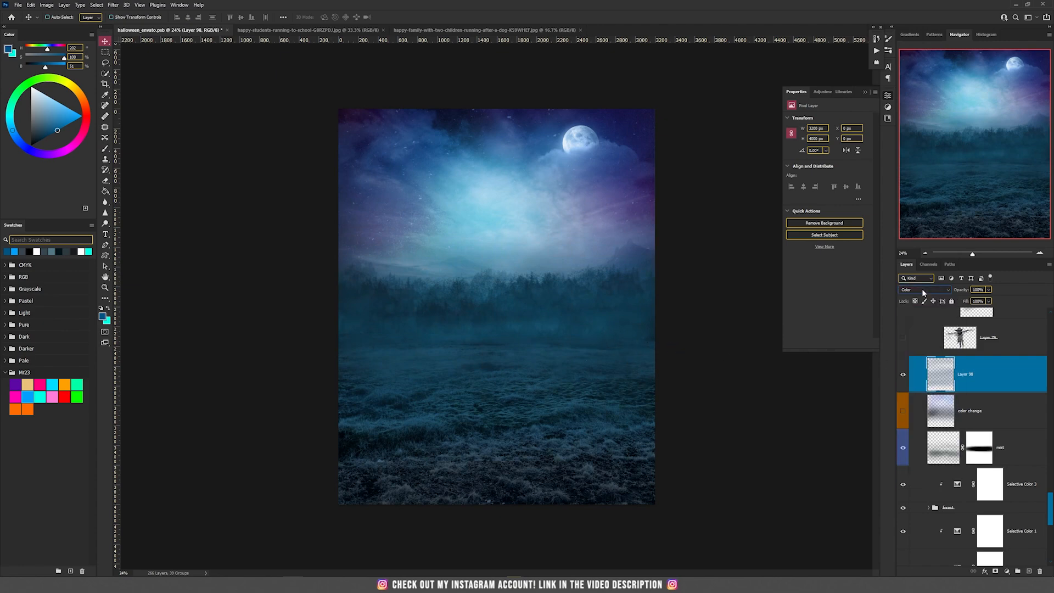
{"action": "key", "text": "ctrl+e"}
Show the scarecrow layer above the color change layer and inspect the painted figure up close
{"action": "scroll", "coordinate": [395, 376], "scroll_direction": "up", "scroll_amount": 5}
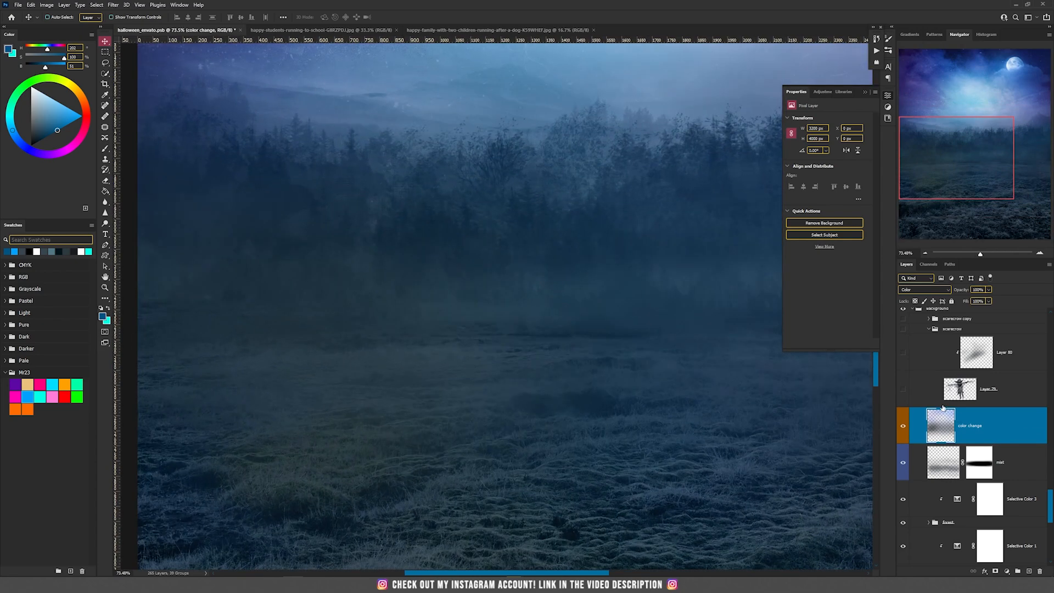
{"action": "scroll", "coordinate": [943, 408], "scroll_direction": "up", "scroll_amount": 1}
{"action": "left_click", "coordinate": [902, 421]}
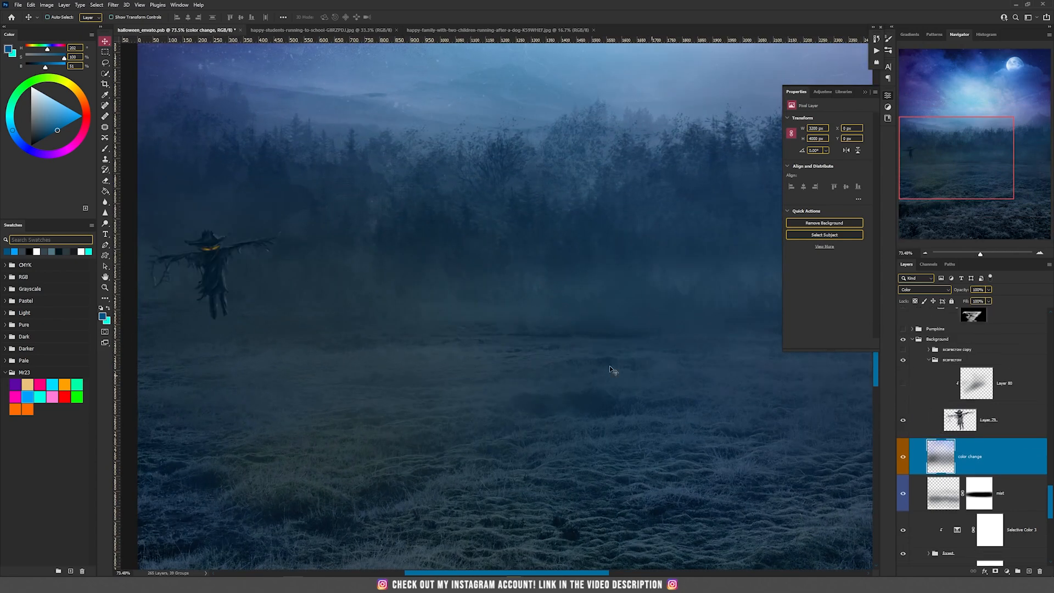
{"action": "scroll", "coordinate": [214, 266], "scroll_direction": "up", "scroll_amount": 4}
{"action": "left_click_drag", "start_coordinate": [214, 266], "coordinate": [395, 294]}
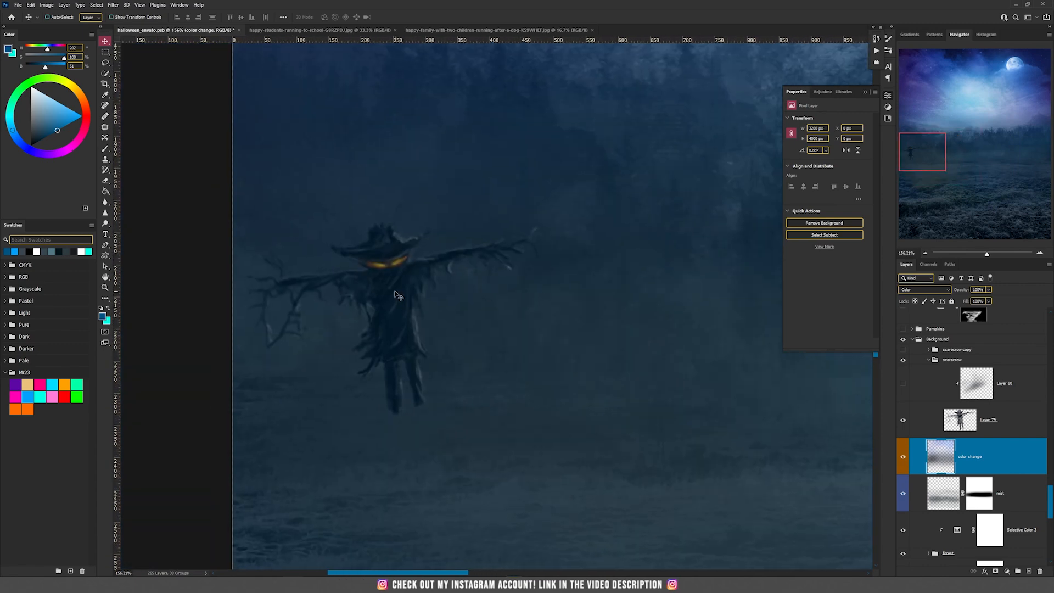
{"action": "scroll", "coordinate": [394, 294], "scroll_direction": "up", "scroll_amount": 2}
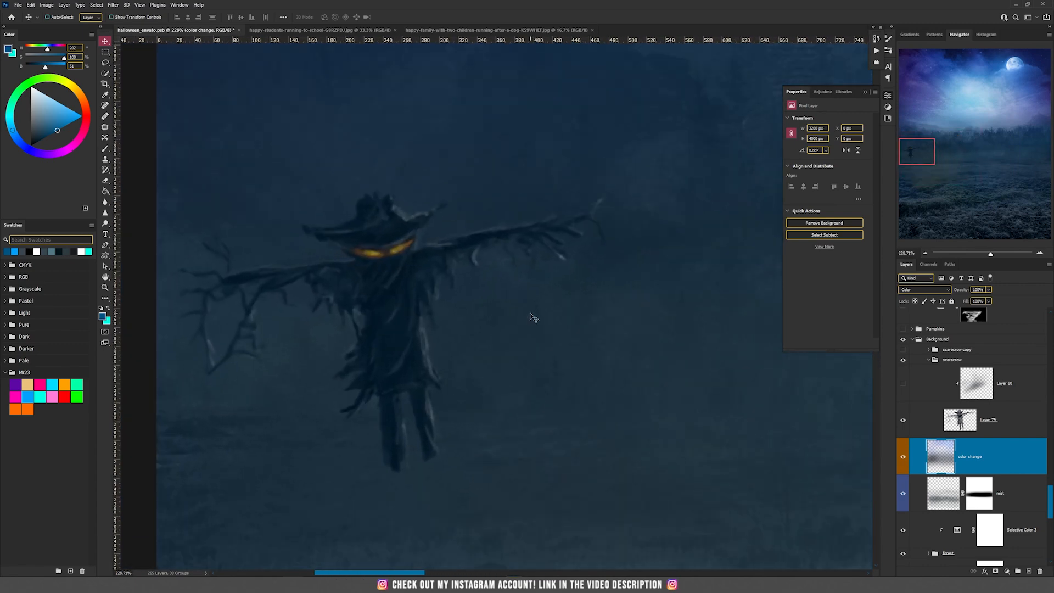
{"action": "scroll", "coordinate": [530, 317], "scroll_direction": "down", "scroll_amount": 1}
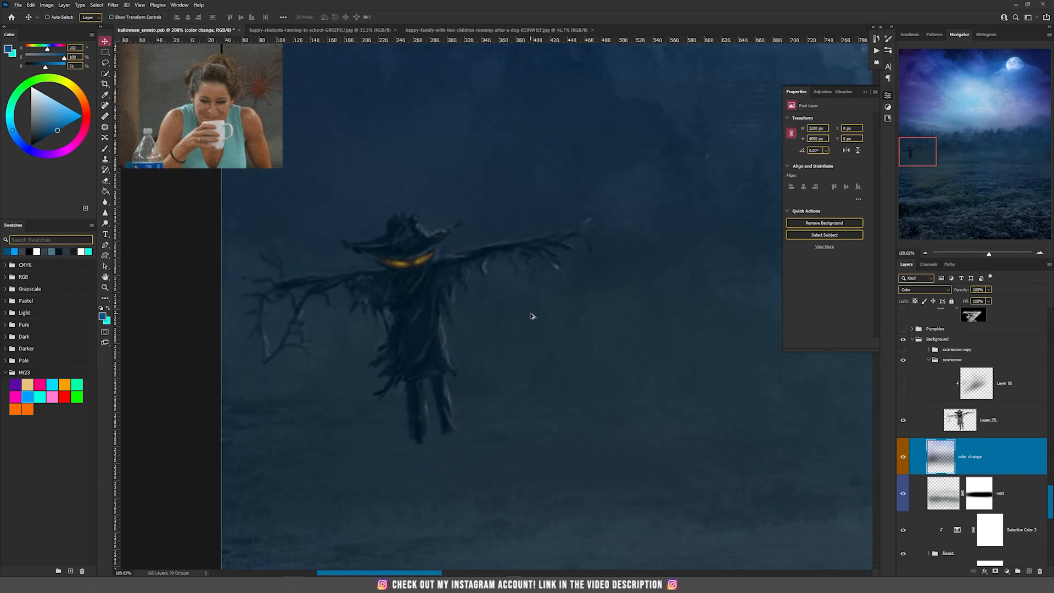
{"action": "scroll", "coordinate": [530, 313], "scroll_direction": "down", "scroll_amount": 1}
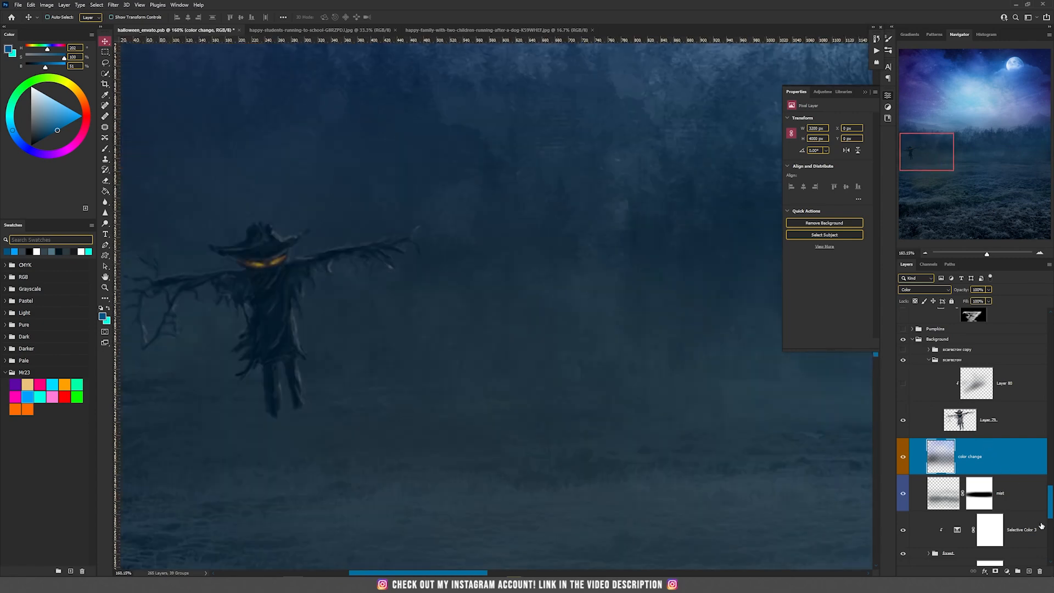
Add a new layer above the color change layer and choose the ragged solid brush tip from General Brushes
{"action": "left_click", "coordinate": [1029, 571]}
{"action": "scroll", "coordinate": [501, 325], "scroll_direction": "right", "scroll_amount": 2}
{"action": "key", "text": "b"}
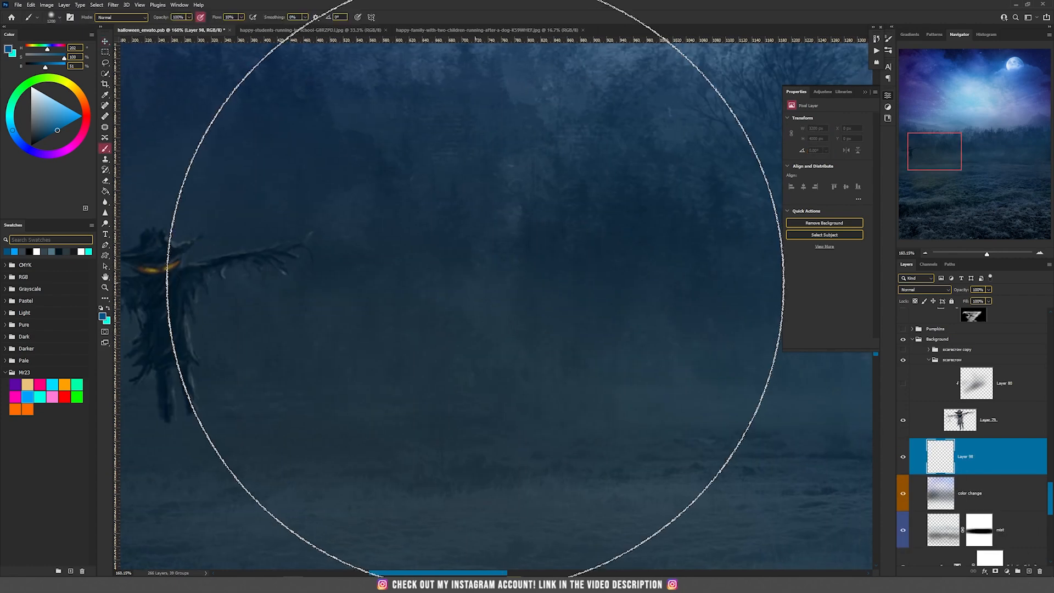
{"action": "scroll", "coordinate": [473, 291], "scroll_direction": "down", "scroll_amount": 5}
{"action": "right_click", "coordinate": [502, 284]}
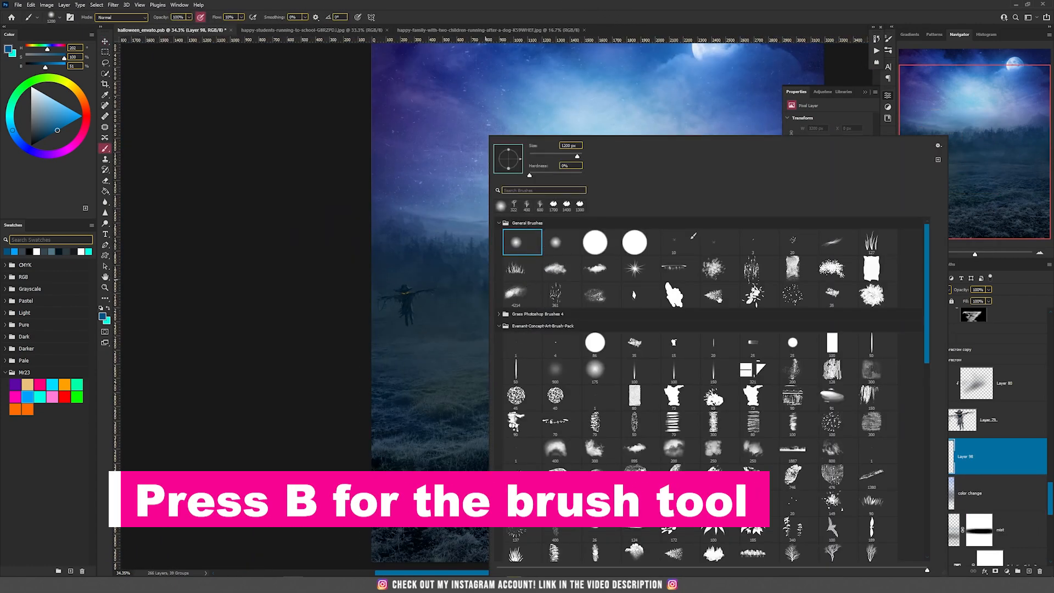
{"action": "left_click", "coordinate": [674, 294]}
{"action": "left_click", "coordinate": [601, 6]}
Shrink the ragged brush to a fine size and sample the dark blue from the existing scarecrow's body
{"action": "scroll", "coordinate": [448, 331], "scroll_direction": "up", "scroll_amount": 5}
{"action": "key", "text": "bracketleft"}
{"action": "key", "text": "bracketleft"}
{"action": "key", "text": "bracketleft"}
{"action": "key", "text": "bracketleft"}
{"action": "key", "text": "bracketleft"}
{"action": "key", "text": "bracketleft"}
{"action": "key", "text": "bracketleft"}
{"action": "key", "text": "bracketleft"}
{"action": "key", "text": "bracketleft"}
{"action": "key", "text": "bracketleft"}
{"action": "key", "text": "bracketleft"}
{"action": "scroll", "coordinate": [414, 244], "scroll_direction": "up", "scroll_amount": 2}
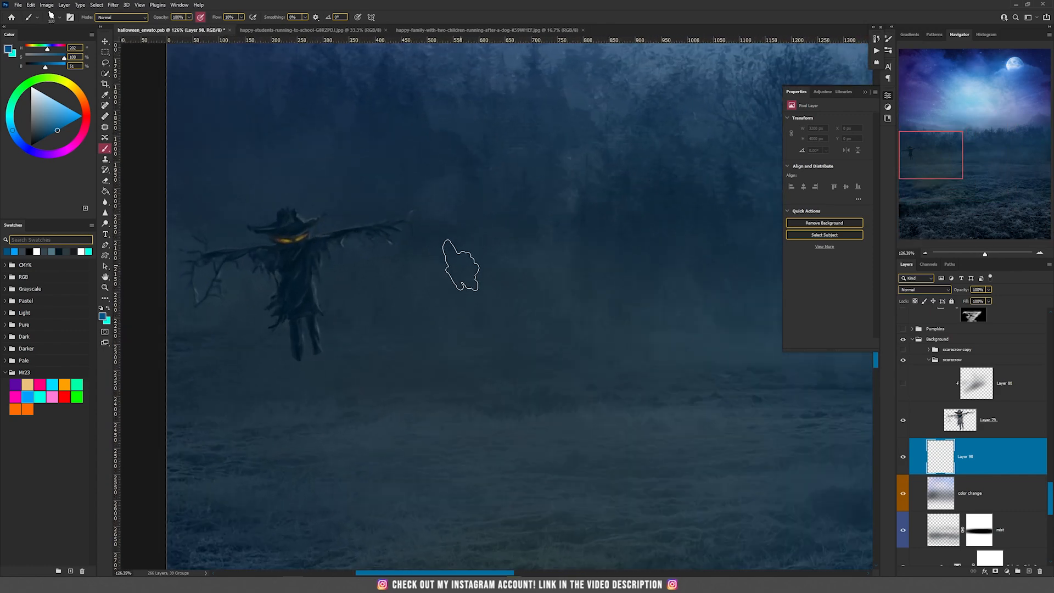
{"action": "key", "text": "bracketleft"}
{"action": "key", "text": "bracketleft"}
{"action": "key", "text": "bracketleft"}
{"action": "key", "text": "bracketleft"}
{"action": "key", "text": "bracketleft"}
{"action": "key", "text": "bracketleft"}
{"action": "key", "text": "bracketleft"}
{"action": "left_click", "coordinate": [471, 233]}
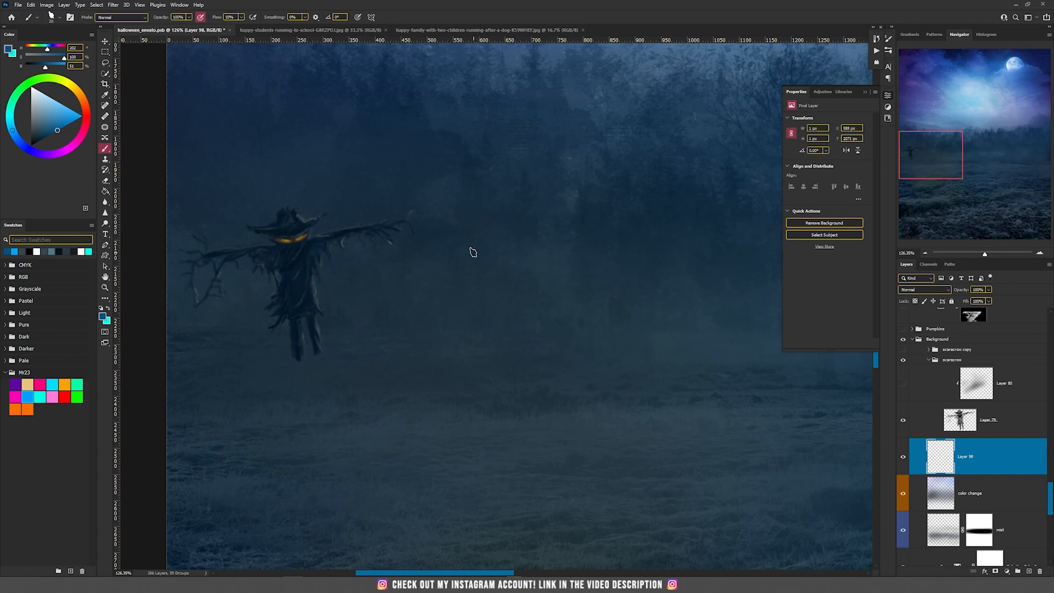
{"action": "left_click", "coordinate": [300, 249], "text": "alt"}
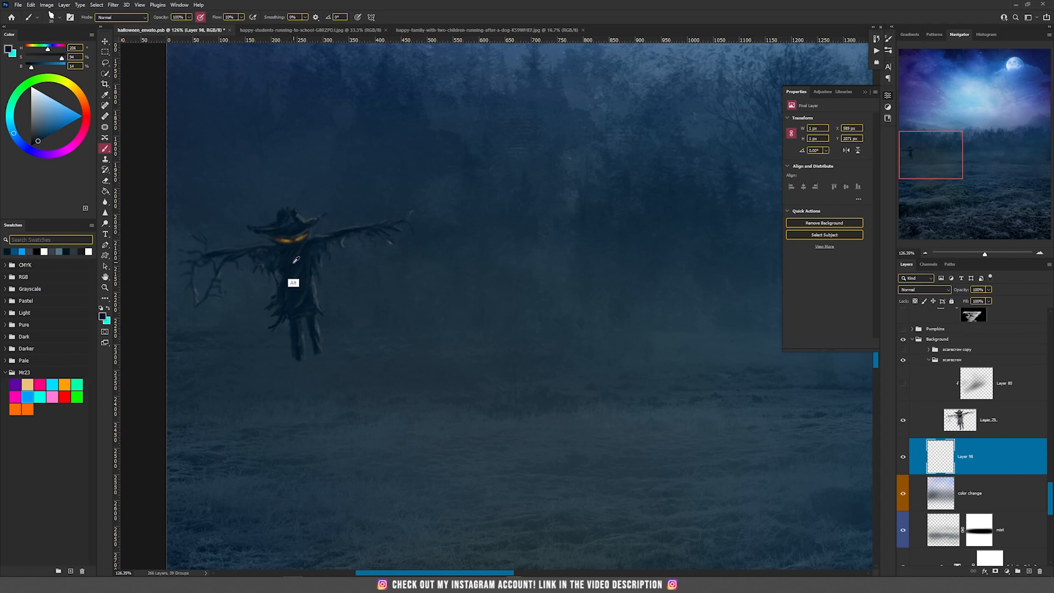
{"action": "right_click", "coordinate": [495, 230], "text": "alt"}
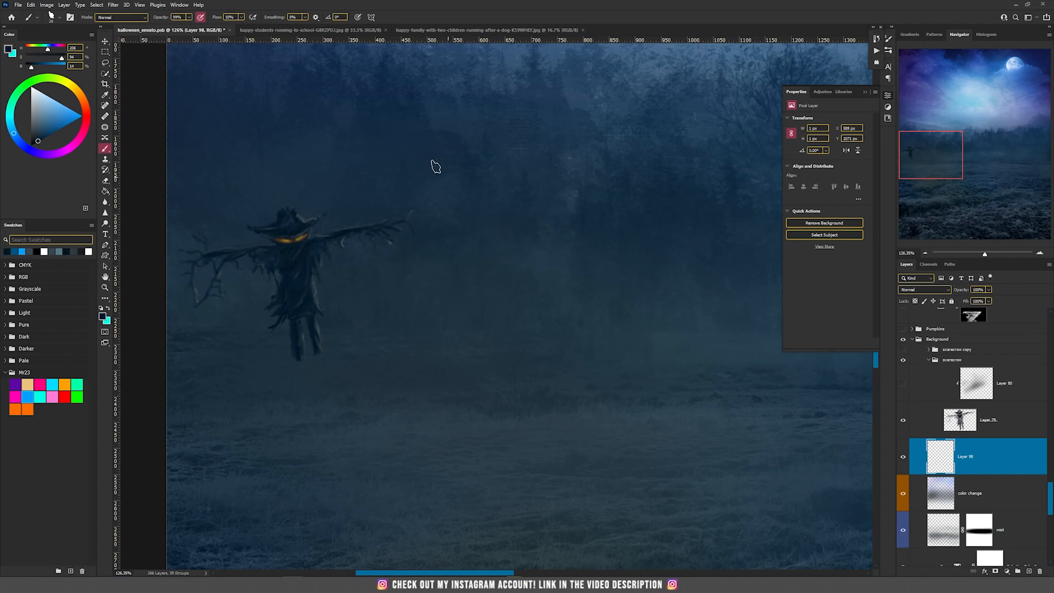
Paint a dark silhouette beside the existing scarecrow at 100% flow, with legs, ragged coat, hat and outstretched arms
{"action": "left_click", "coordinate": [240, 19]}
{"action": "left_click", "coordinate": [189, 17]}
{"action": "mouse_move", "coordinate": [498, 328]}
{"action": "left_mouse_down"}
{"action": "mouse_move", "coordinate": [466, 341]}
{"action": "mouse_move", "coordinate": [475, 327]}
{"action": "mouse_move", "coordinate": [476, 357]}
{"action": "left_mouse_up"}
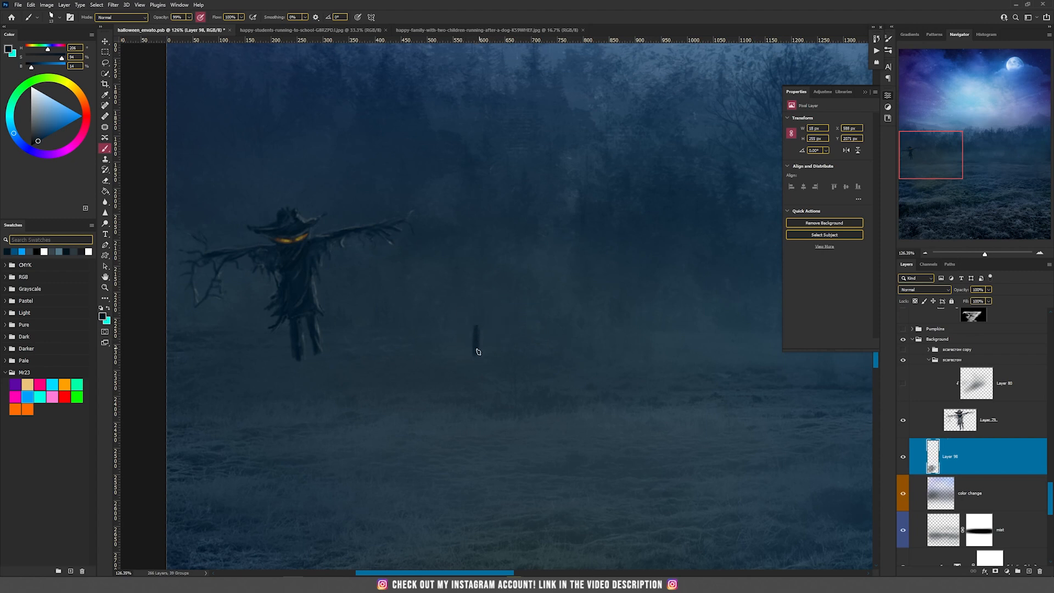
{"action": "mouse_move", "coordinate": [473, 349]}
{"action": "left_mouse_down"}
{"action": "mouse_move", "coordinate": [476, 323]}
{"action": "mouse_move", "coordinate": [480, 349]}
{"action": "mouse_move", "coordinate": [494, 325]}
{"action": "mouse_move", "coordinate": [496, 350]}
{"action": "mouse_move", "coordinate": [494, 321]}
{"action": "left_mouse_up"}
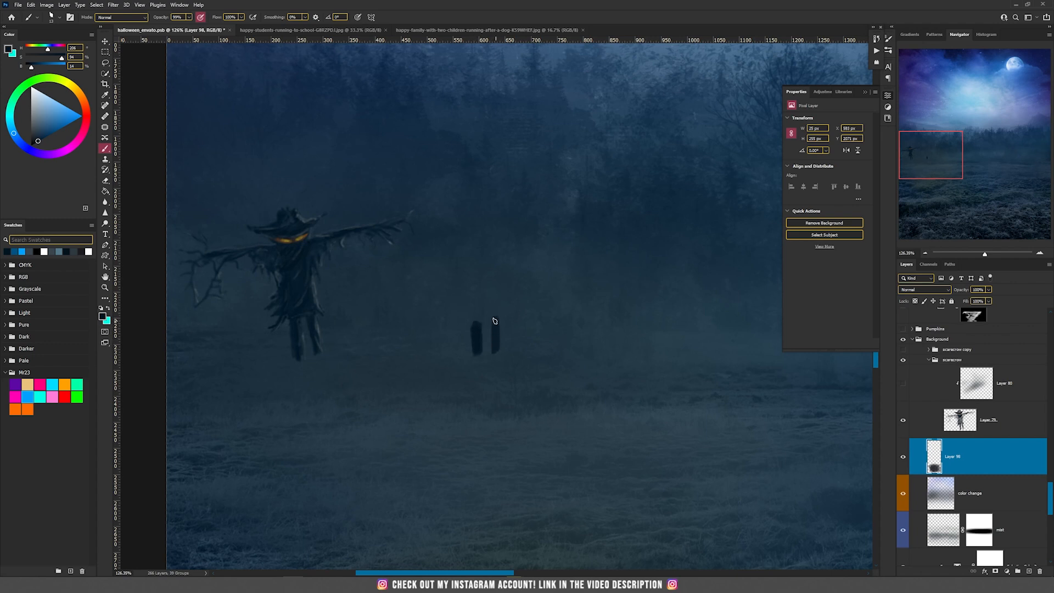
{"action": "mouse_move", "coordinate": [494, 338]}
{"action": "left_mouse_down"}
{"action": "mouse_move", "coordinate": [486, 317]}
{"action": "mouse_move", "coordinate": [460, 323]}
{"action": "mouse_move", "coordinate": [498, 303]}
{"action": "mouse_move", "coordinate": [489, 280]}
{"action": "mouse_move", "coordinate": [473, 281]}
{"action": "mouse_move", "coordinate": [468, 303]}
{"action": "mouse_move", "coordinate": [487, 264]}
{"action": "mouse_move", "coordinate": [465, 260]}
{"action": "mouse_move", "coordinate": [481, 253]}
{"action": "mouse_move", "coordinate": [492, 276]}
{"action": "mouse_move", "coordinate": [468, 247]}
{"action": "mouse_move", "coordinate": [481, 236]}
{"action": "mouse_move", "coordinate": [472, 249]}
{"action": "mouse_move", "coordinate": [529, 313]}
{"action": "mouse_move", "coordinate": [502, 315]}
{"action": "left_mouse_up"}
{"action": "mouse_move", "coordinate": [491, 236]}
{"action": "left_mouse_down"}
{"action": "mouse_move", "coordinate": [554, 220]}
{"action": "mouse_move", "coordinate": [387, 252]}
{"action": "mouse_move", "coordinate": [507, 220]}
{"action": "mouse_move", "coordinate": [467, 214]}
{"action": "mouse_move", "coordinate": [505, 217]}
{"action": "mouse_move", "coordinate": [466, 212]}
{"action": "mouse_move", "coordinate": [491, 206]}
{"action": "left_mouse_up"}
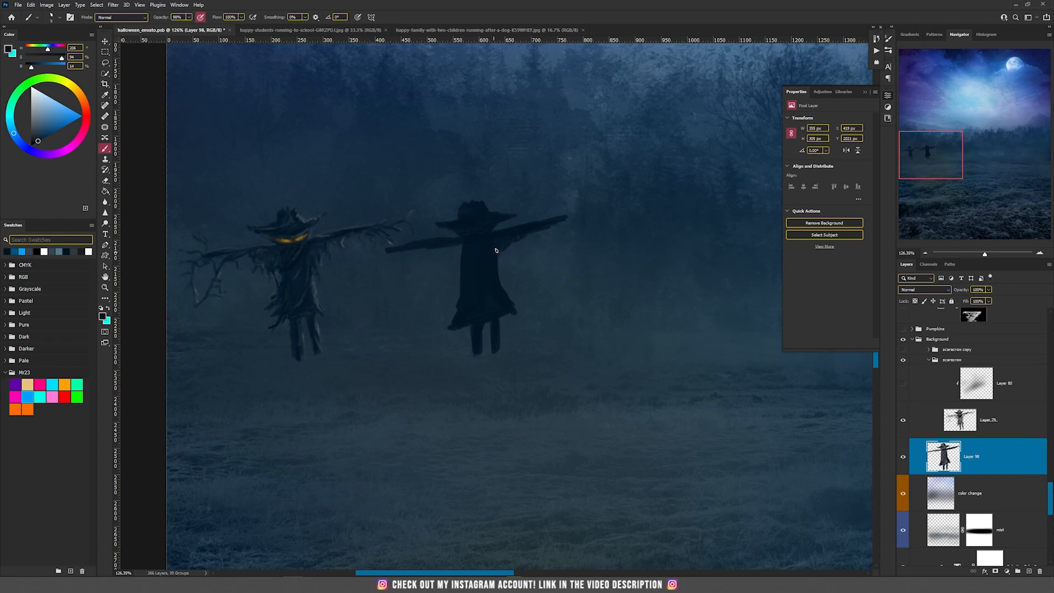
{"action": "left_click_drag", "start_coordinate": [455, 267], "coordinate": [447, 252]}
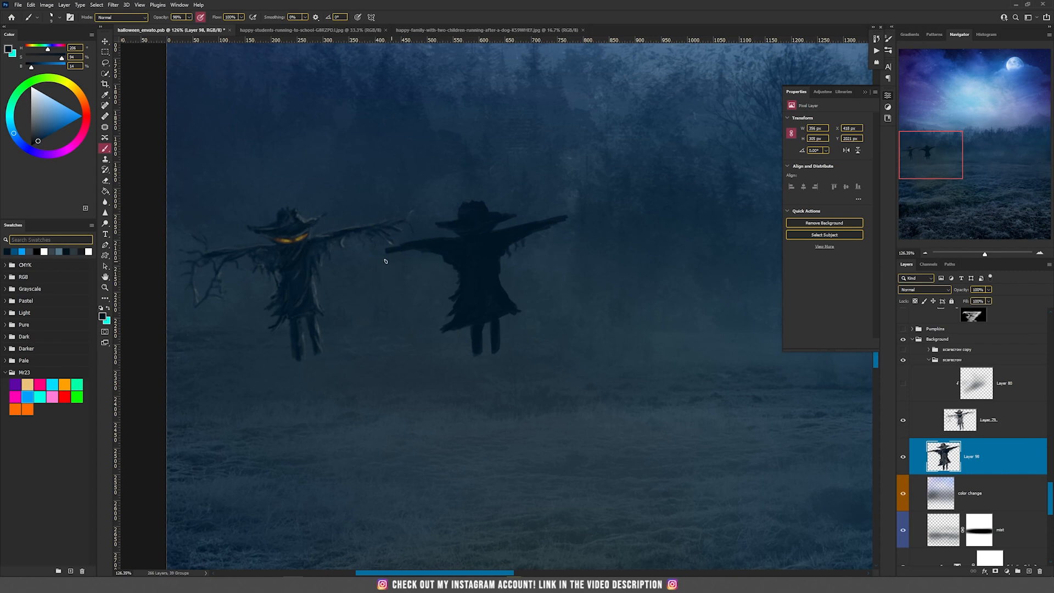
Erase along the silhouette's arms and coat with a small ragged Eraser tip at 99% opacity and 100% flow
{"action": "left_click", "coordinate": [105, 180]}
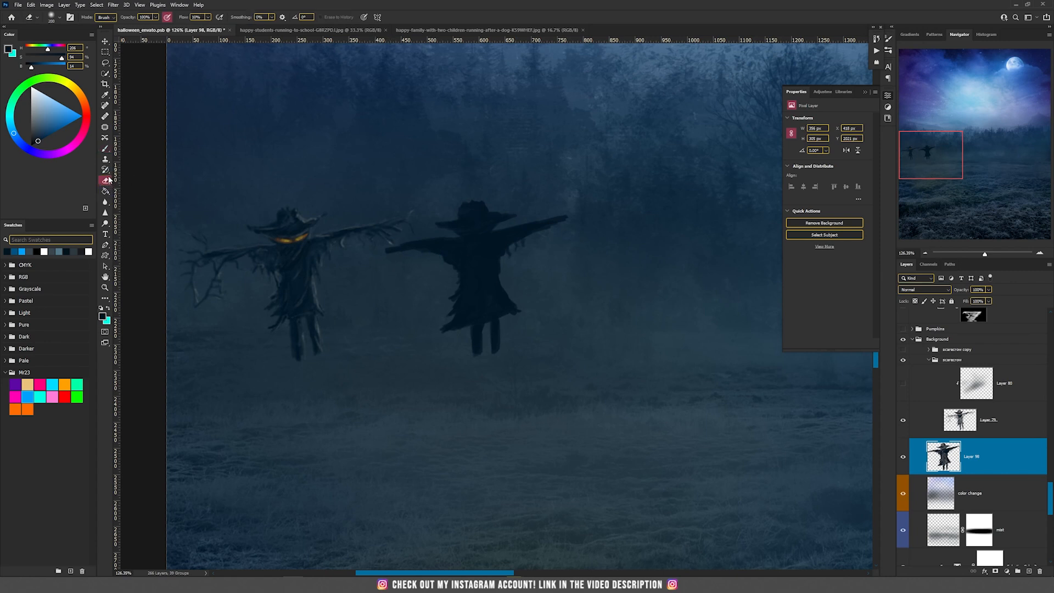
{"action": "right_click", "coordinate": [422, 250]}
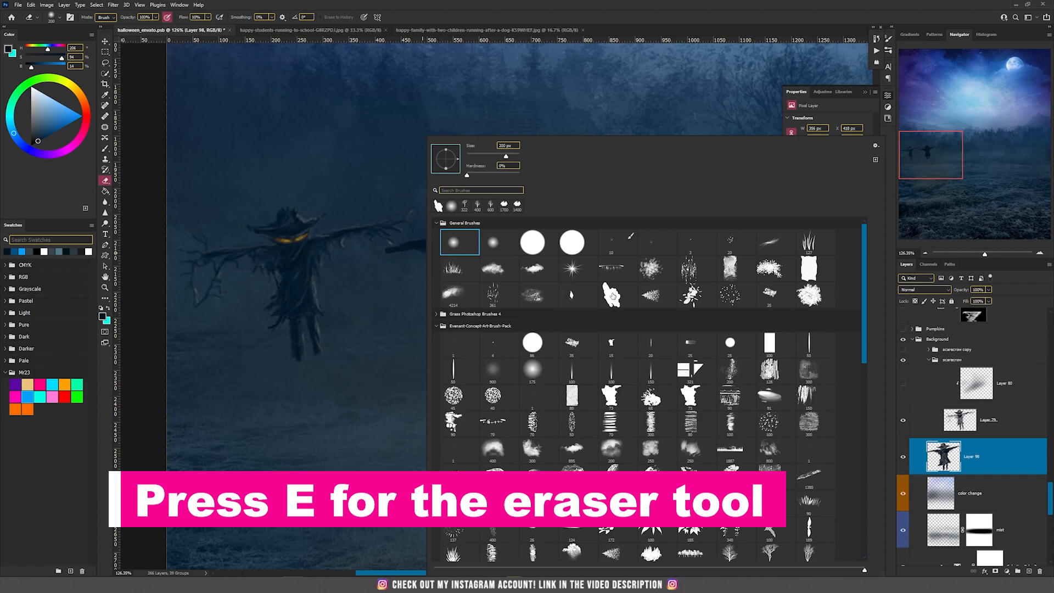
{"action": "left_click", "coordinate": [542, 21]}
{"action": "left_click_drag", "start_coordinate": [449, 194], "coordinate": [394, 180]}
{"action": "left_click", "coordinate": [208, 18]}
{"action": "left_click", "coordinate": [155, 18]}
{"action": "left_click_drag", "start_coordinate": [156, 26], "coordinate": [256, 3]}
{"action": "left_click_drag", "start_coordinate": [446, 307], "coordinate": [441, 308], "text": "alt"}
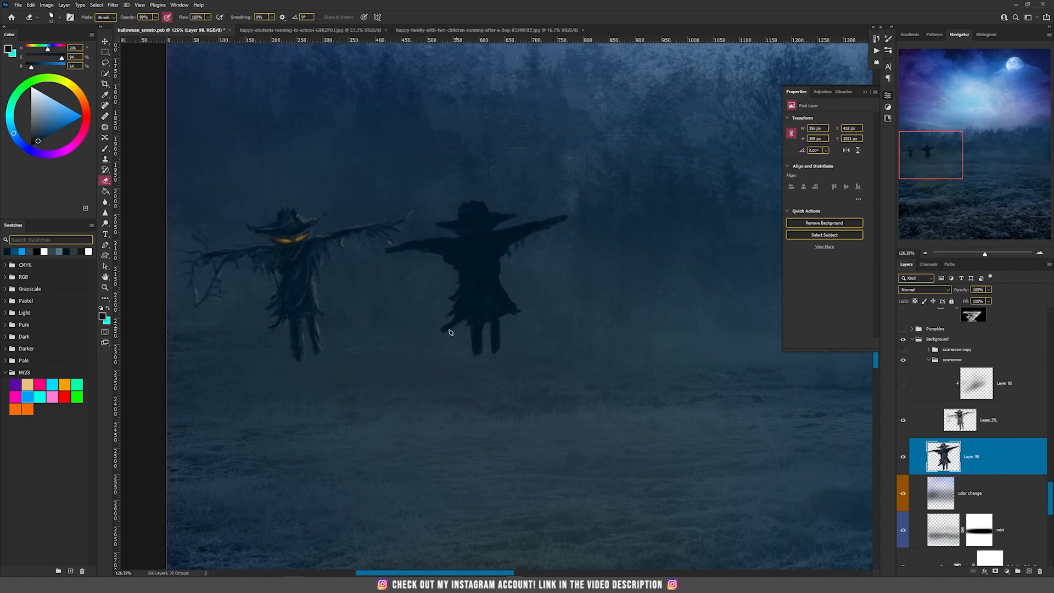
{"action": "right_click", "coordinate": [458, 306], "text": "alt"}
Paint thin branching twigs at the ends of both arms and thin their tips with the Eraser
{"action": "key", "text": "b"}
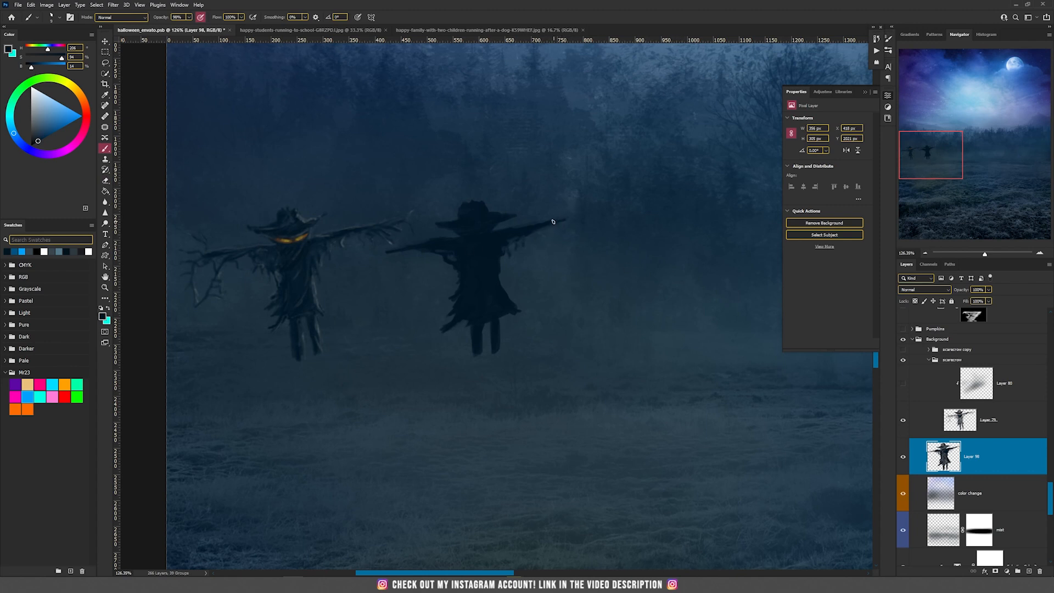
{"action": "mouse_move", "coordinate": [572, 223]}
{"action": "left_mouse_down"}
{"action": "mouse_move", "coordinate": [599, 210]}
{"action": "mouse_move", "coordinate": [573, 220]}
{"action": "mouse_move", "coordinate": [591, 195]}
{"action": "mouse_move", "coordinate": [586, 230]}
{"action": "left_mouse_up"}
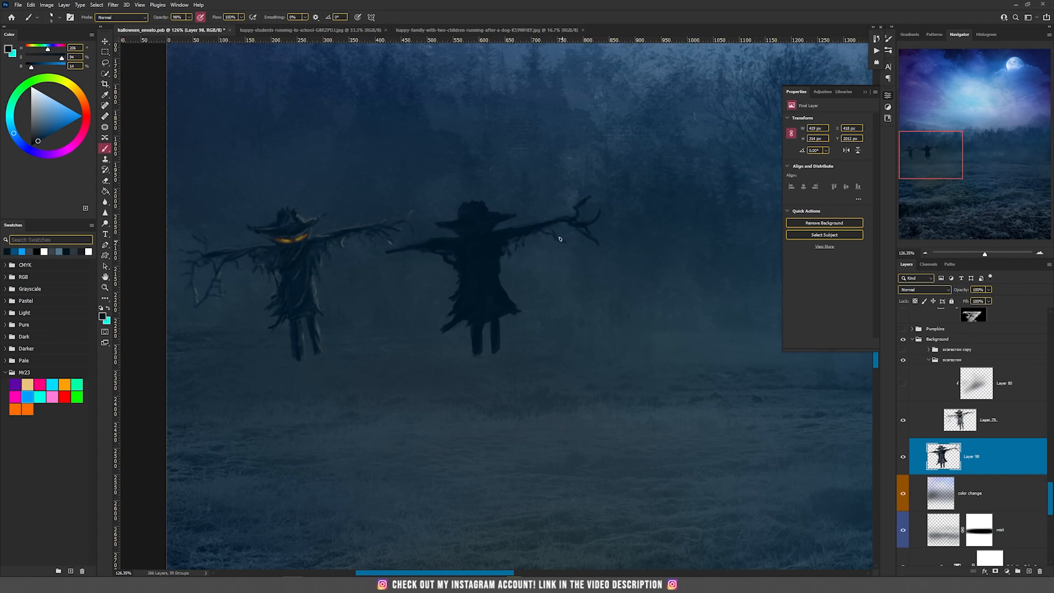
{"action": "left_click_drag", "start_coordinate": [596, 193], "coordinate": [608, 186]}
{"action": "left_click_drag", "start_coordinate": [395, 256], "coordinate": [367, 266]}
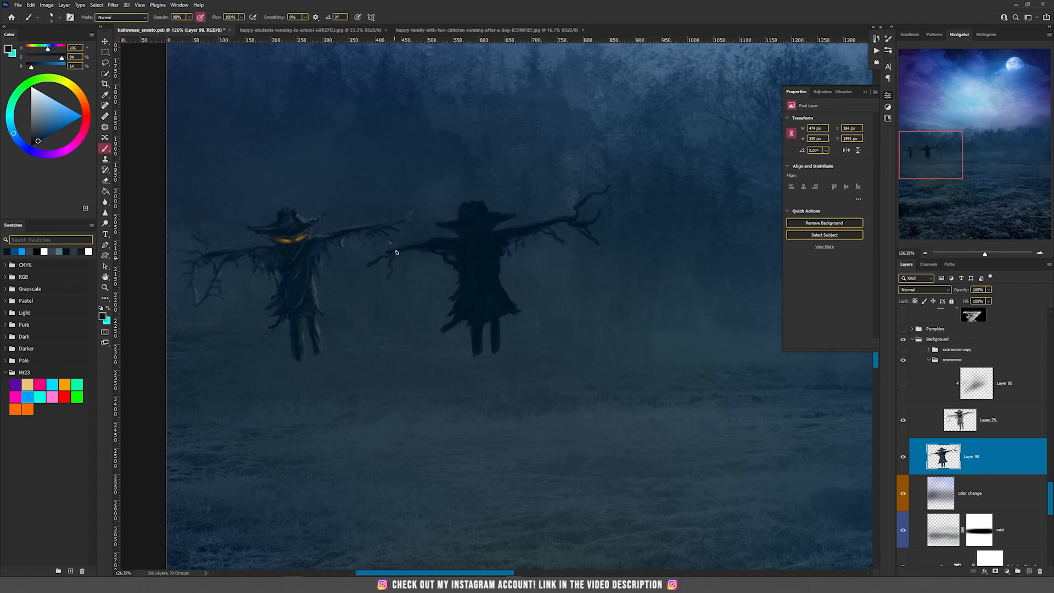
{"action": "left_click_drag", "start_coordinate": [352, 273], "coordinate": [380, 254]}
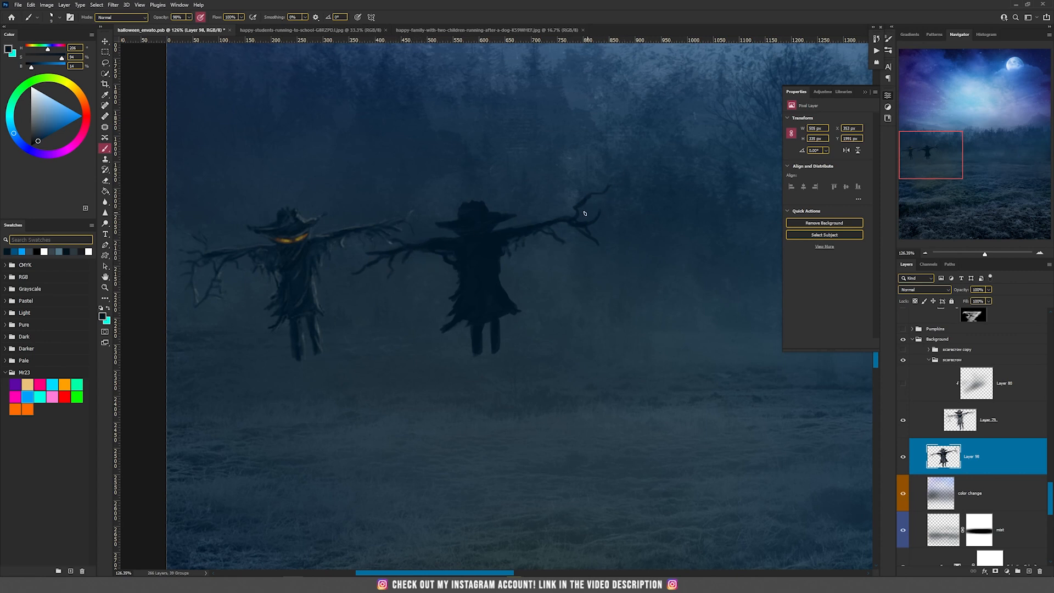
{"action": "key", "text": "x"}
{"action": "key", "text": "e"}
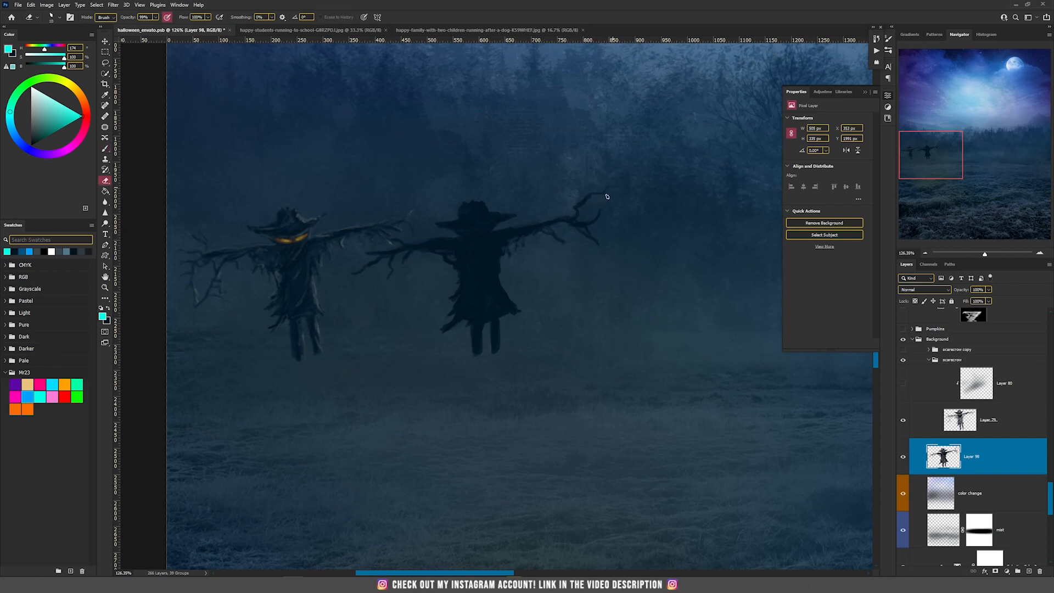
Lock the transparent pixels of the silhouette layer and return to the Brush tool
{"action": "key", "text": "v"}
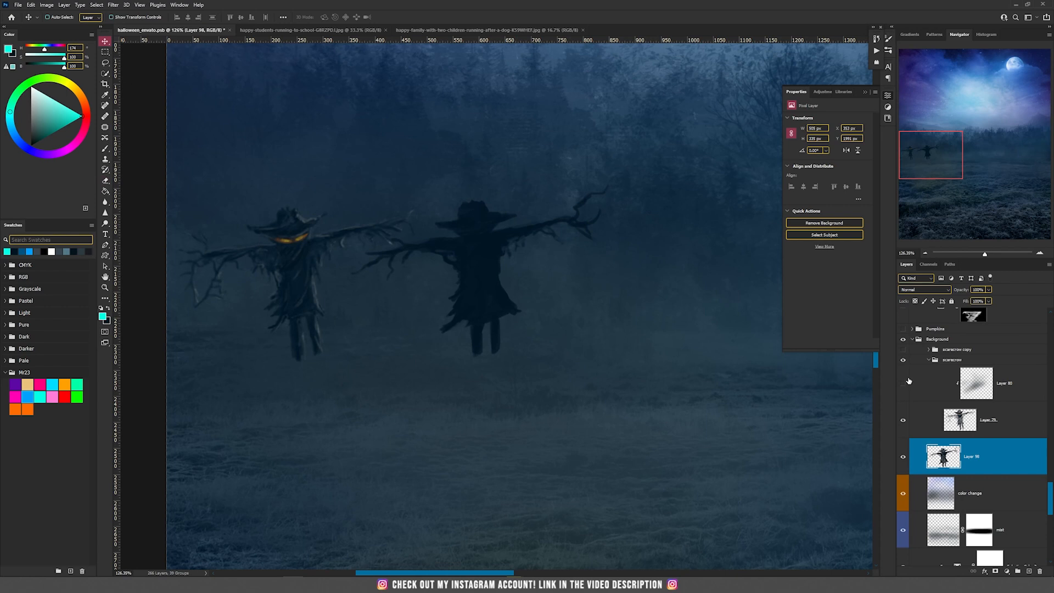
{"action": "left_click", "coordinate": [915, 301]}
{"action": "key", "text": "b"}
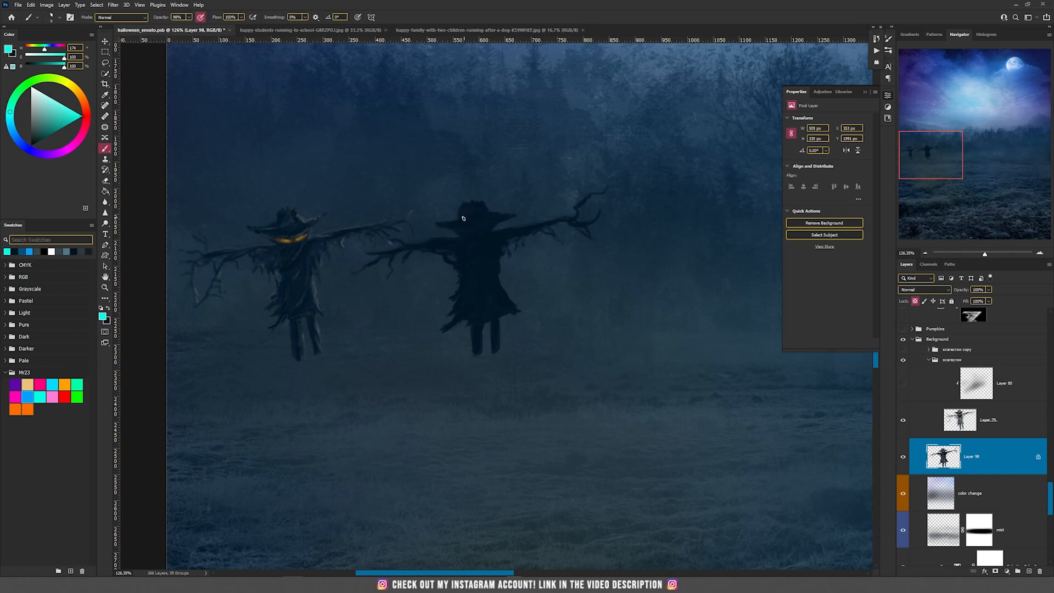
{"action": "mouse_move", "coordinate": [467, 216]}
{"action": "left_mouse_down"}
{"action": "mouse_move", "coordinate": [448, 227]}
{"action": "mouse_move", "coordinate": [424, 218]}
{"action": "mouse_move", "coordinate": [452, 249]}
{"action": "mouse_move", "coordinate": [464, 274]}
{"action": "left_mouse_up"}
{"action": "mouse_move", "coordinate": [464, 291]}
{"action": "left_mouse_down"}
{"action": "mouse_move", "coordinate": [448, 316]}
{"action": "mouse_move", "coordinate": [450, 347]}
{"action": "left_mouse_up"}
{"action": "key", "text": "ctrl+z"}
{"action": "key", "text": "ctrl+z"}
{"action": "key", "text": "ctrl+z"}
Sample blue from the misty background and paint soft highlights along the moon-facing side of the new scarecrow's coat and leg
{"action": "key", "text": "alt"}
{"action": "left_click", "coordinate": [463, 77], "text": "alt"}
{"action": "left_click_drag", "start_coordinate": [607, 207], "coordinate": [456, 225]}
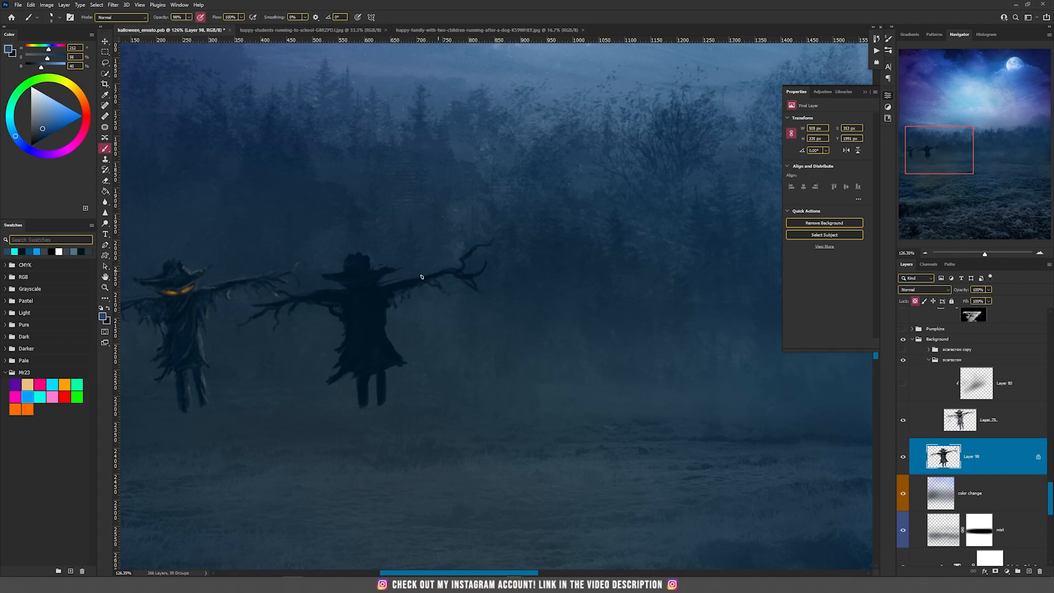
{"action": "left_click_drag", "start_coordinate": [387, 338], "coordinate": [401, 358]}
{"action": "left_click_drag", "start_coordinate": [386, 324], "coordinate": [384, 312]}
{"action": "left_click_drag", "start_coordinate": [388, 374], "coordinate": [384, 401]}
{"action": "left_click_drag", "start_coordinate": [396, 358], "coordinate": [390, 352]}
Pick a lighter grey-blue and brighten the highlights on the hat brim, outstretched arm, coat hem and leg
{"action": "left_click", "coordinate": [36, 117]}
{"action": "left_click", "coordinate": [36, 111]}
{"action": "left_click_drag", "start_coordinate": [366, 252], "coordinate": [400, 267]}
{"action": "left_click_drag", "start_coordinate": [388, 284], "coordinate": [414, 277]}
{"action": "left_click_drag", "start_coordinate": [425, 276], "coordinate": [484, 246]}
{"action": "mouse_move", "coordinate": [395, 353]}
{"action": "left_mouse_down"}
{"action": "mouse_move", "coordinate": [389, 341]}
{"action": "mouse_move", "coordinate": [404, 363]}
{"action": "left_mouse_up"}
{"action": "left_click_drag", "start_coordinate": [386, 374], "coordinate": [384, 401]}
{"action": "left_click_drag", "start_coordinate": [391, 299], "coordinate": [386, 295]}
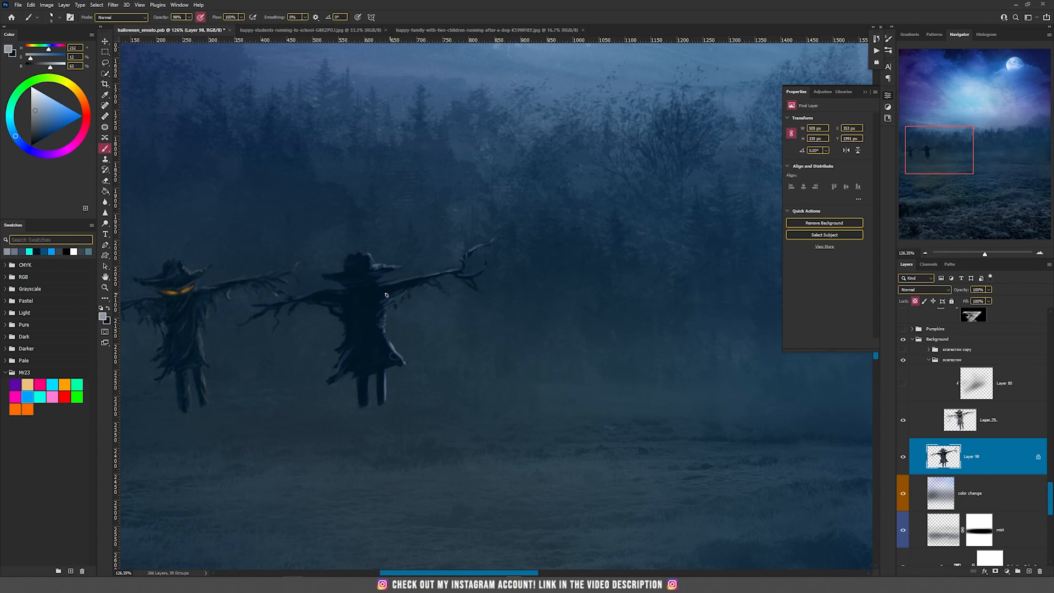
Paint glowing yellow eyes with orange accents beneath the hat brim, shaping them with the figure's dark blue
{"action": "left_click", "coordinate": [30, 408]}
{"action": "left_click_drag", "start_coordinate": [350, 283], "coordinate": [358, 282]}
{"action": "left_click", "coordinate": [362, 285], "text": "alt"}
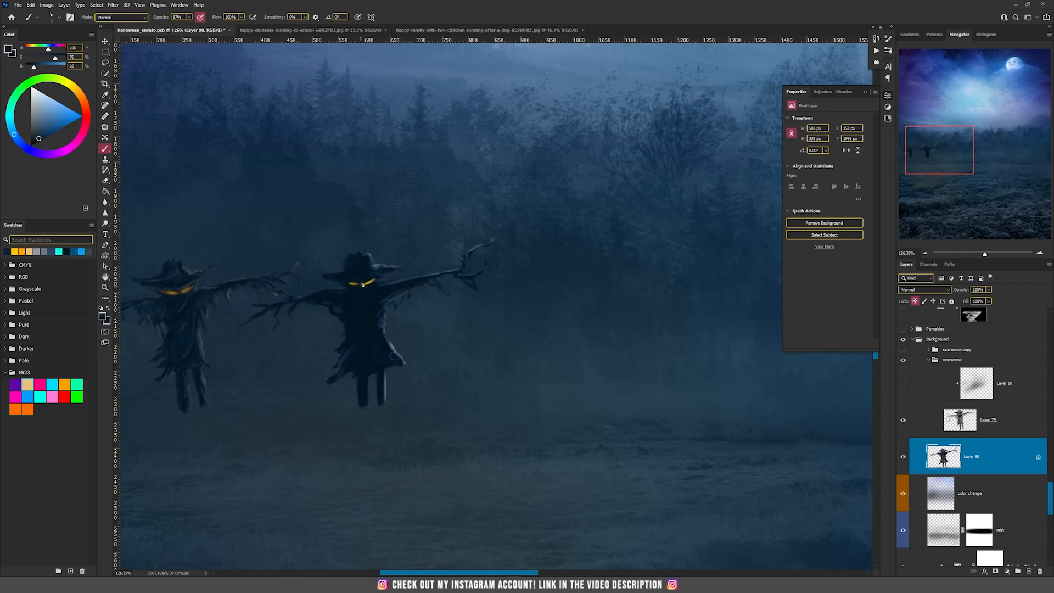
{"action": "left_click", "coordinate": [28, 409]}
{"action": "left_click_drag", "start_coordinate": [488, 261], "coordinate": [522, 310]}
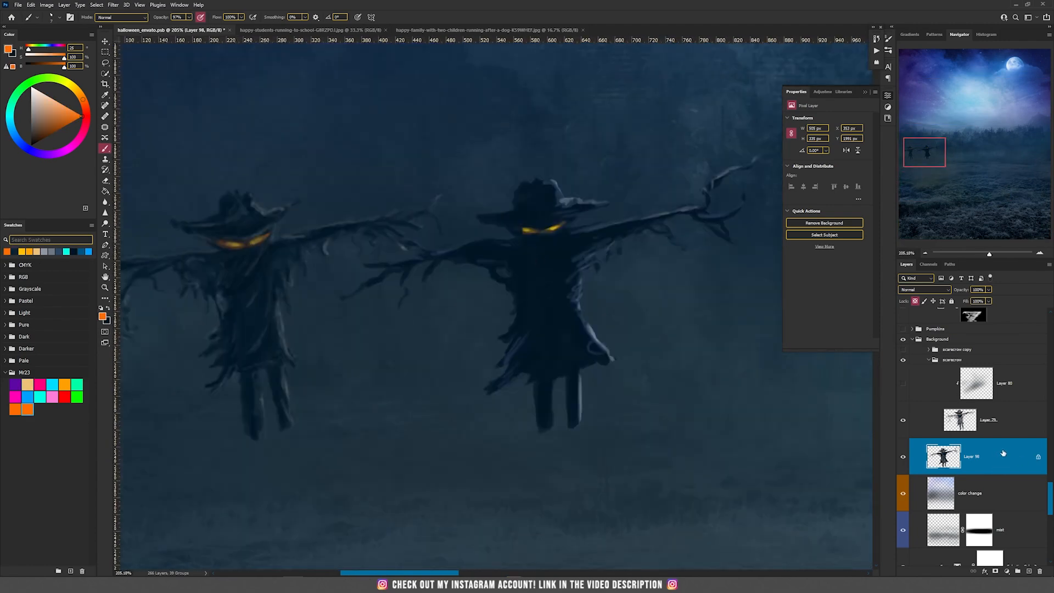
Add a new layer clipped to the painted scarecrow and set a soft round brush to 100% opacity and 10% flow
{"action": "left_click", "coordinate": [1029, 572]}
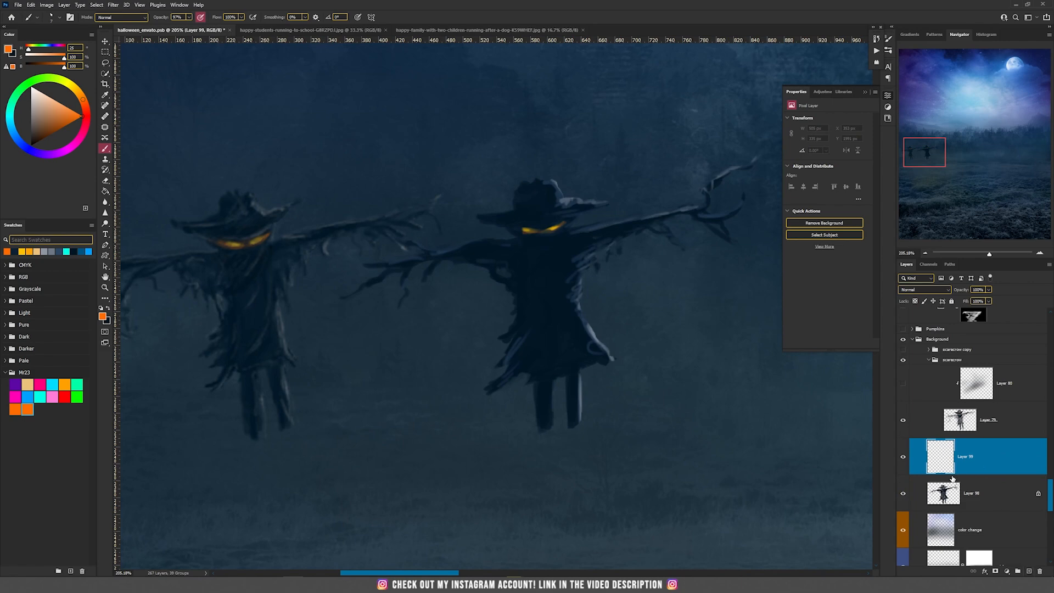
{"action": "left_click", "coordinate": [953, 474], "text": "alt"}
{"action": "left_click_drag", "start_coordinate": [504, 365], "coordinate": [450, 365]}
{"action": "right_click", "coordinate": [512, 297]}
{"action": "left_click", "coordinate": [533, 258]}
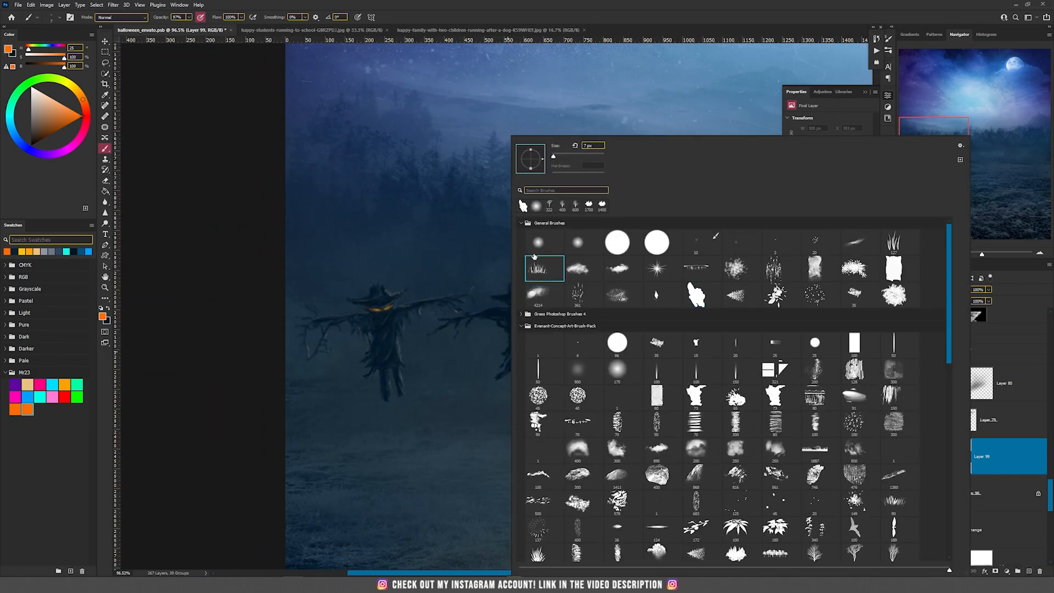
{"action": "double_click", "coordinate": [535, 258]}
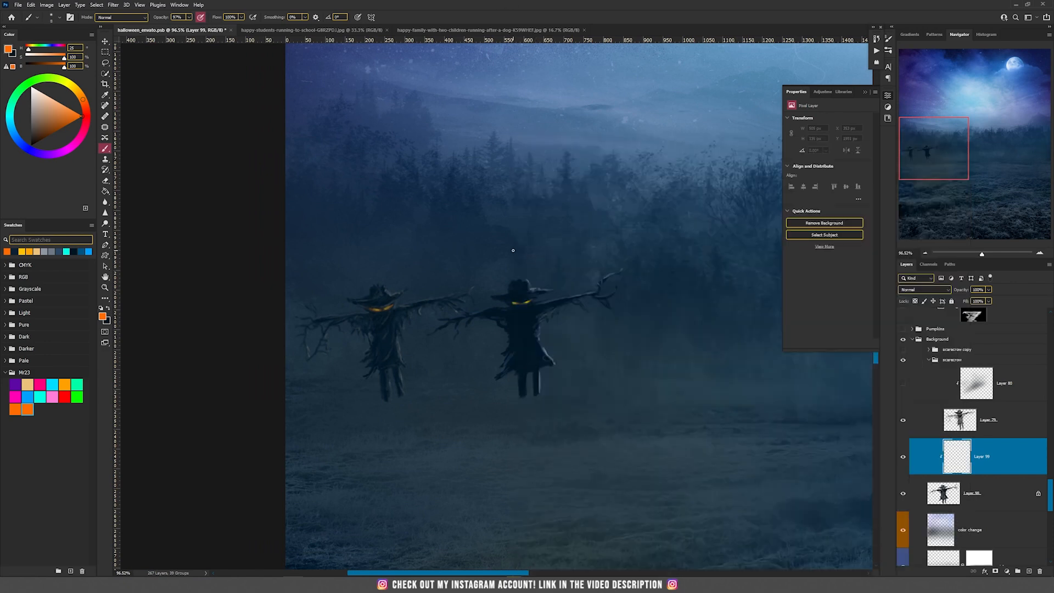
{"action": "left_click", "coordinate": [241, 18]}
{"action": "left_click_drag", "start_coordinate": [190, 20], "coordinate": [238, 23]}
Sample the misty background color and softly paint it over the scarecrow's legs and lower coat
{"action": "scroll", "coordinate": [548, 394], "scroll_direction": "up", "scroll_amount": 3}
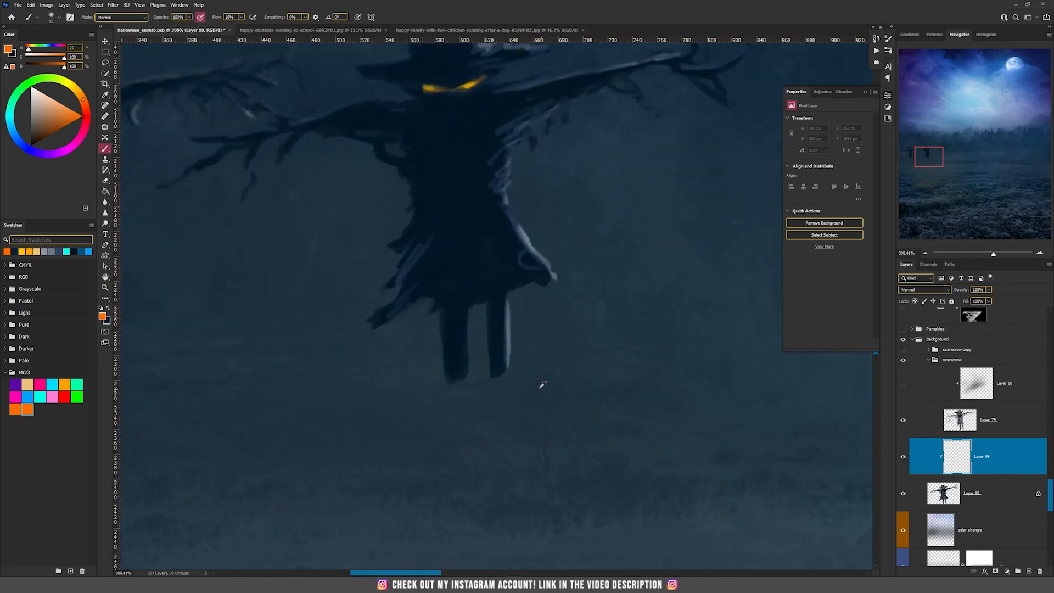
{"action": "key", "text": "]"}
{"action": "key", "text": "]"}
{"action": "key", "text": "]"}
{"action": "key", "text": "]"}
{"action": "key", "text": "]"}
{"action": "key", "text": "]"}
{"action": "key", "text": "]"}
{"action": "key", "text": "alt"}
{"action": "left_click", "coordinate": [574, 358], "text": "alt"}
{"action": "mouse_move", "coordinate": [542, 363]}
{"action": "left_mouse_down"}
{"action": "mouse_move", "coordinate": [434, 378]}
{"action": "mouse_move", "coordinate": [461, 386]}
{"action": "mouse_move", "coordinate": [427, 396]}
{"action": "mouse_move", "coordinate": [411, 387]}
{"action": "mouse_move", "coordinate": [389, 312]}
{"action": "mouse_move", "coordinate": [431, 273]}
{"action": "mouse_move", "coordinate": [459, 209]}
{"action": "mouse_move", "coordinate": [468, 238]}
{"action": "mouse_move", "coordinate": [415, 263]}
{"action": "left_mouse_up"}
Enlarge the soft brush and fade the scarecrow's legs and body further into the mist
{"action": "scroll", "coordinate": [414, 256], "scroll_direction": "down", "scroll_amount": 6}
{"action": "key", "text": "bracketright"}
{"action": "key", "text": "bracketright"}
{"action": "key", "text": "bracketright"}
{"action": "key", "text": "bracketright"}
{"action": "key", "text": "bracketright"}
{"action": "key", "text": "bracketright"}
{"action": "key", "text": "bracketright"}
{"action": "key", "text": "bracketright"}
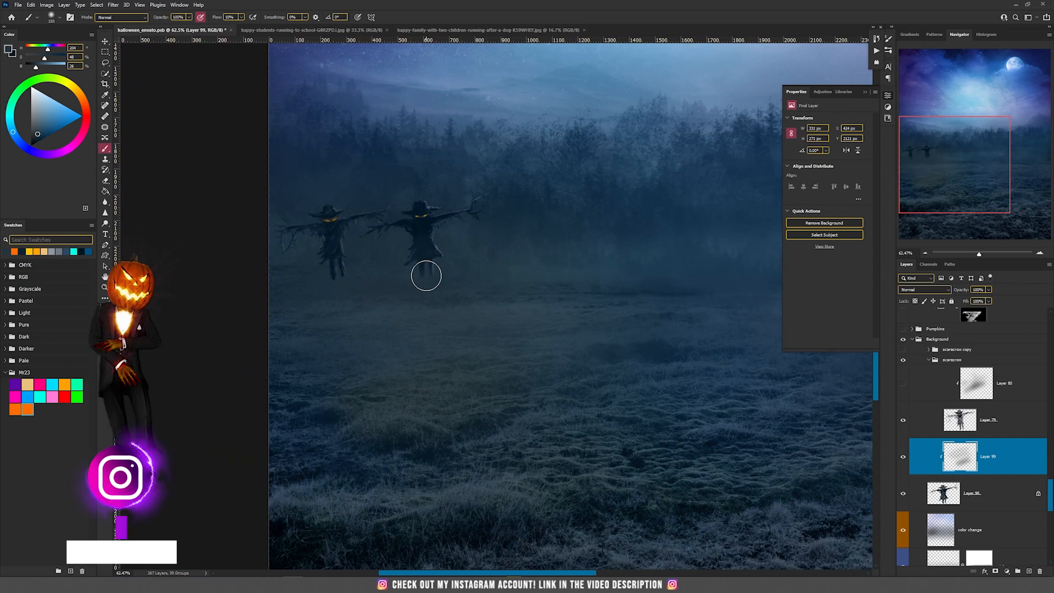
{"action": "mouse_move", "coordinate": [471, 262]}
{"action": "left_mouse_down"}
{"action": "mouse_move", "coordinate": [496, 264]}
{"action": "mouse_move", "coordinate": [485, 219]}
{"action": "mouse_move", "coordinate": [356, 310]}
{"action": "mouse_move", "coordinate": [320, 320]}
{"action": "left_mouse_up"}
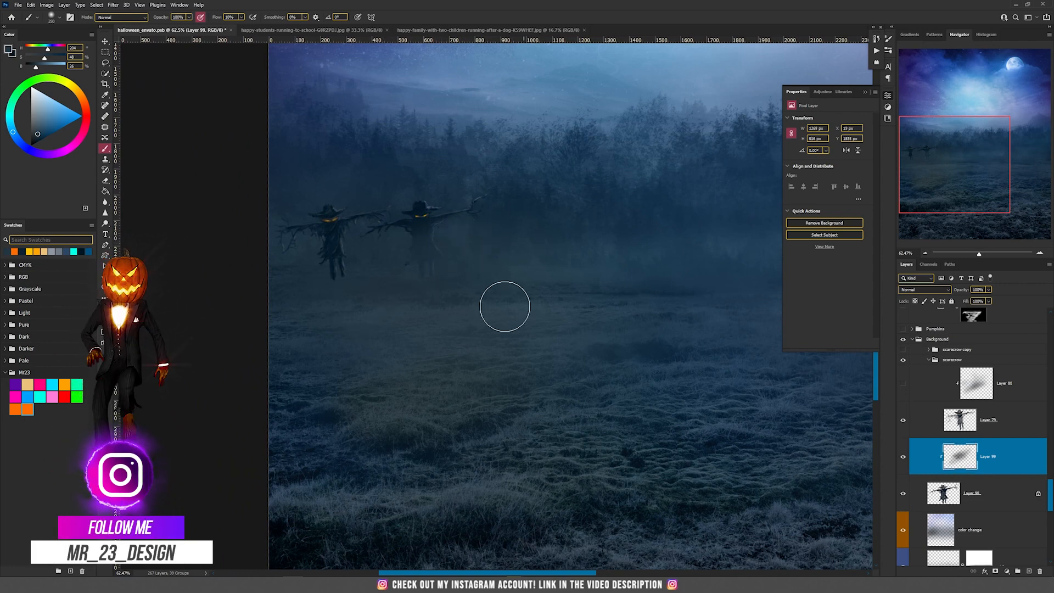
Show the scarecrow copy group on the far side of the field and inspect the figure up close
{"action": "scroll", "coordinate": [479, 323], "scroll_direction": "down", "scroll_amount": 6}
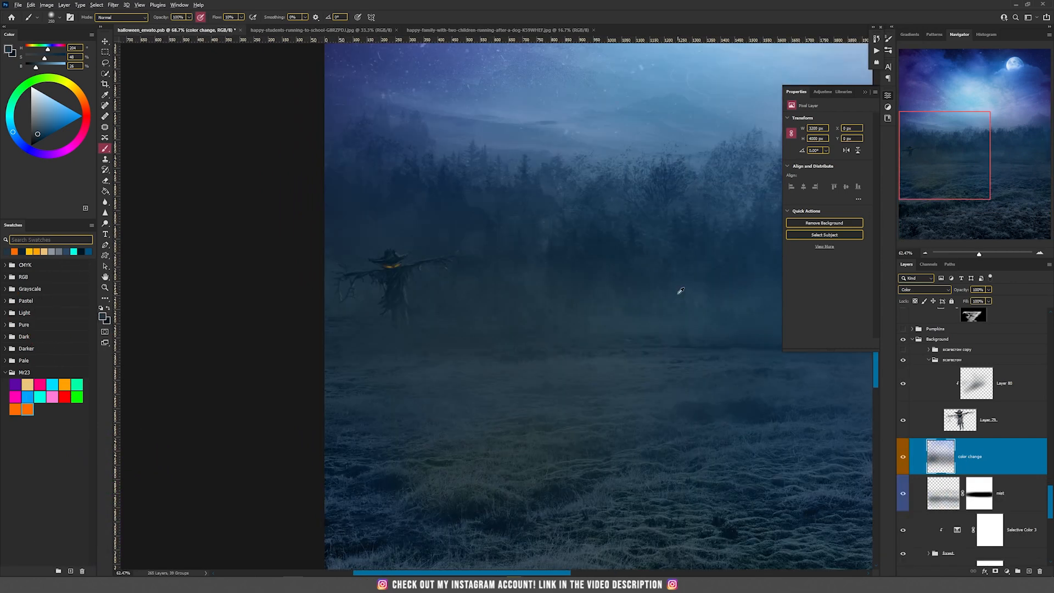
{"action": "scroll", "coordinate": [680, 291], "scroll_direction": "down", "scroll_amount": 3}
{"action": "left_click_drag", "start_coordinate": [608, 310], "coordinate": [421, 353]}
{"action": "left_click_drag", "start_coordinate": [648, 279], "coordinate": [336, 286]}
{"action": "mouse_move", "coordinate": [749, 287]}
{"action": "left_mouse_down"}
{"action": "mouse_move", "coordinate": [710, 287]}
{"action": "mouse_move", "coordinate": [761, 286]}
{"action": "left_mouse_up"}
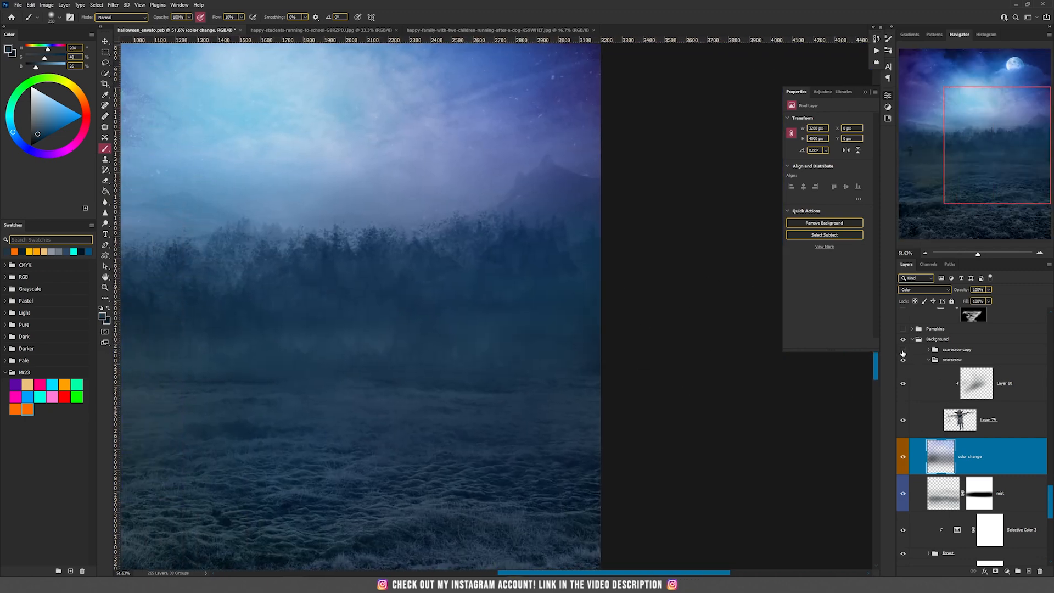
{"action": "left_click", "coordinate": [903, 350]}
{"action": "scroll", "coordinate": [492, 362], "scroll_direction": "up", "scroll_amount": 10}
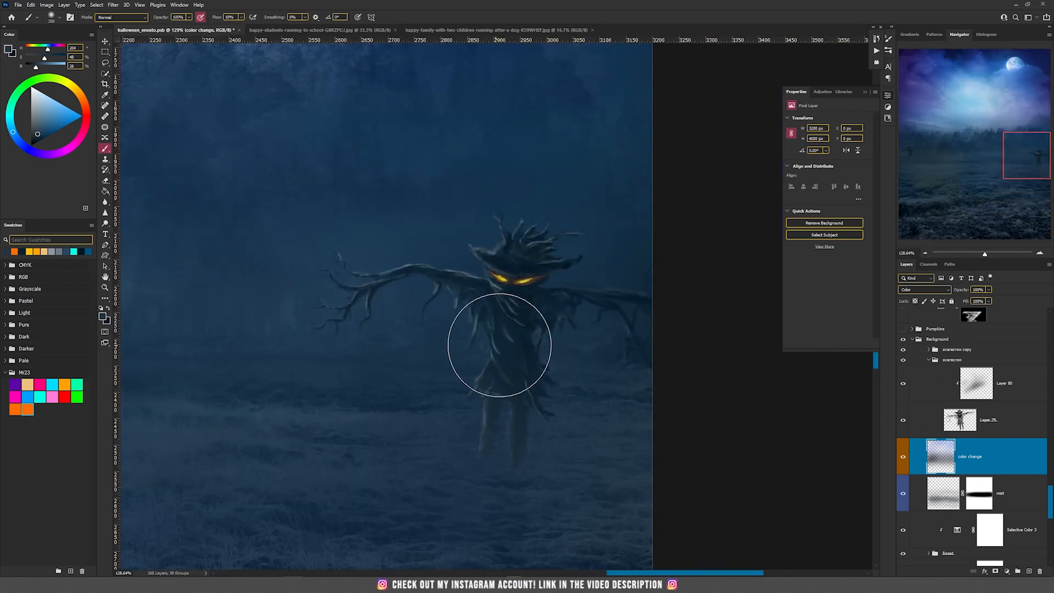
{"action": "key", "text": "v"}
{"action": "scroll", "coordinate": [381, 288], "scroll_direction": "up", "scroll_amount": 4}
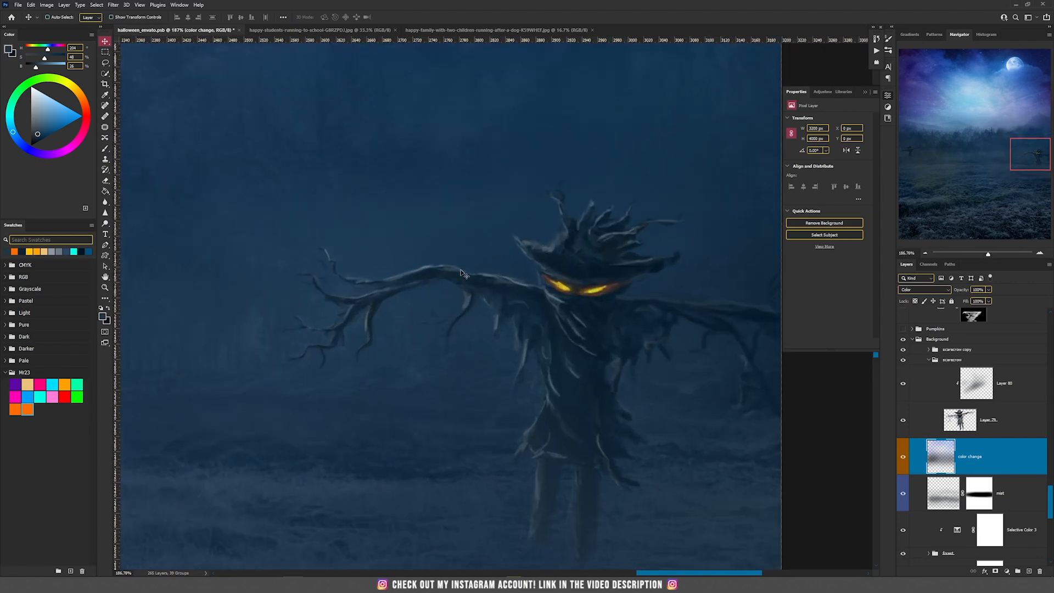
Show the pumpkins subgroup over the foreground grass
{"action": "scroll", "coordinate": [520, 295], "scroll_direction": "down", "scroll_amount": 15}
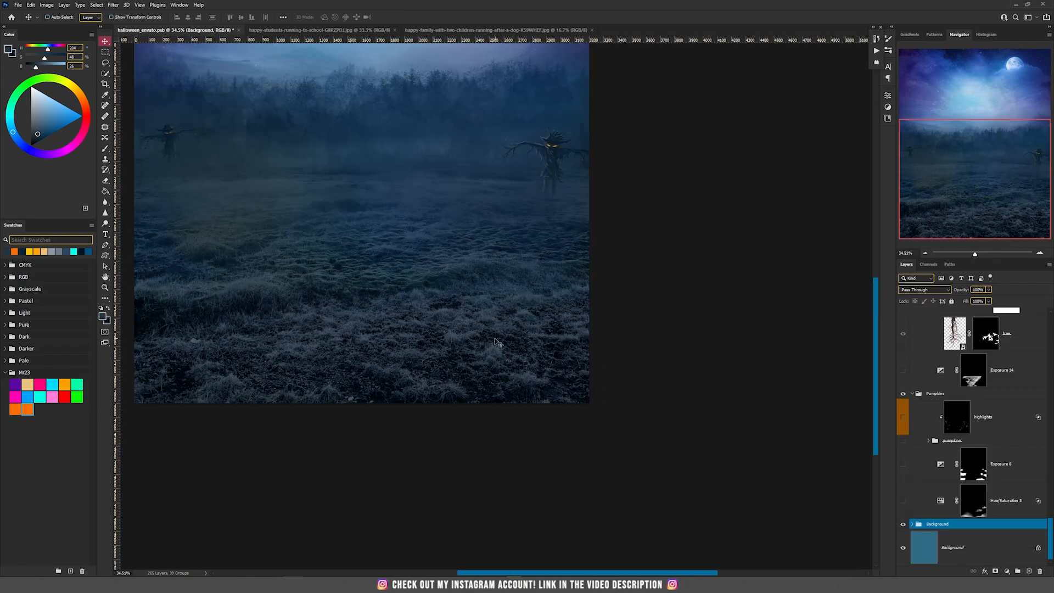
{"action": "scroll", "coordinate": [345, 308], "scroll_direction": "up", "scroll_amount": 3}
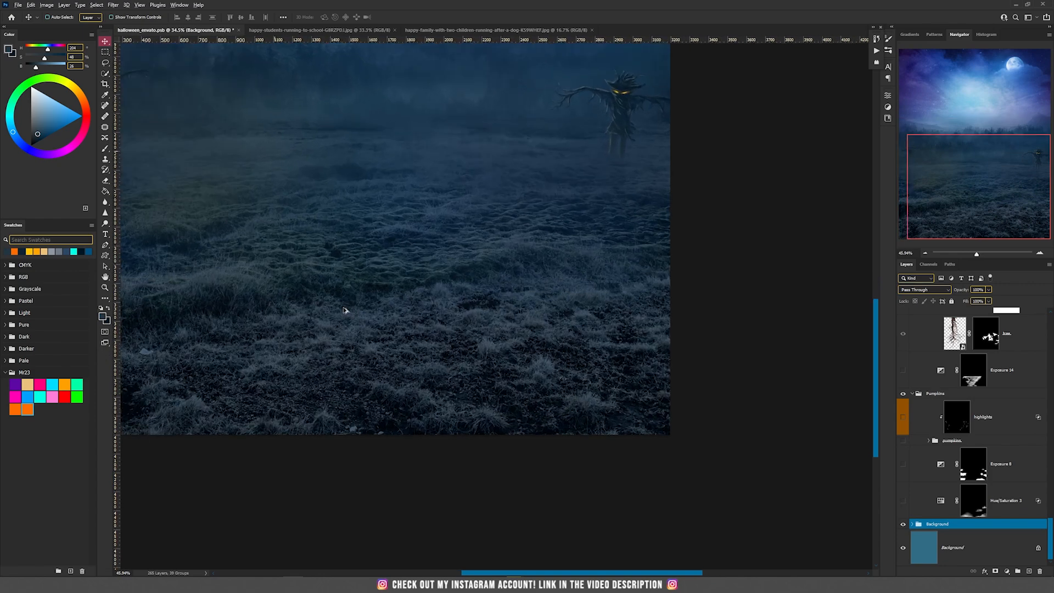
{"action": "left_click_drag", "start_coordinate": [348, 301], "coordinate": [473, 342]}
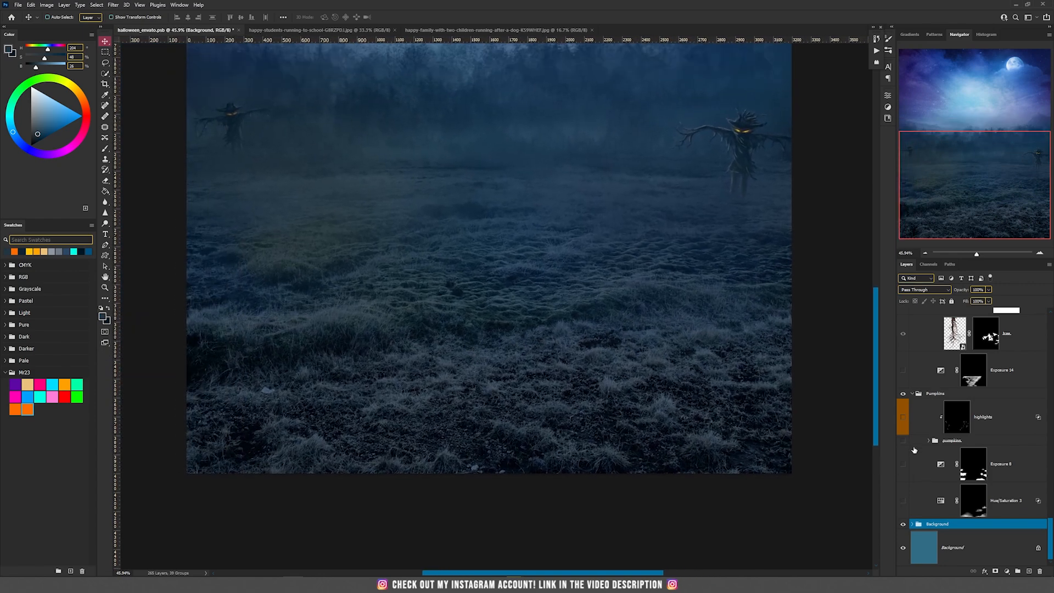
{"action": "left_click", "coordinate": [902, 440]}
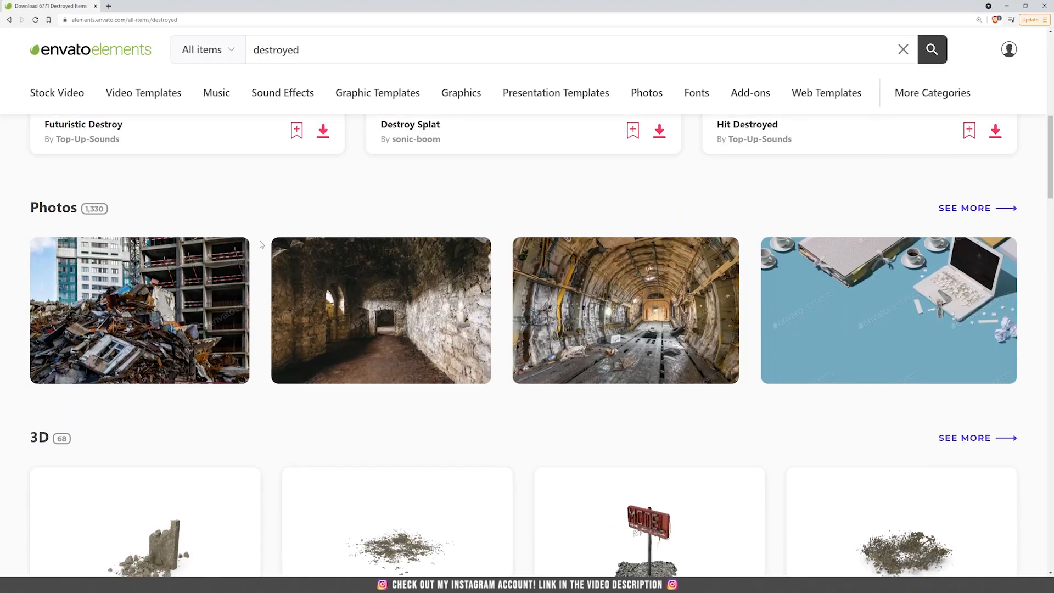
Switch to Envato Elements and browse the results for "destroyed" across photos, 3D objects and video templates
{"action": "scroll", "coordinate": [261, 245], "scroll_direction": "down", "scroll_amount": 2}
{"action": "scroll", "coordinate": [262, 245], "scroll_direction": "down", "scroll_amount": 12}
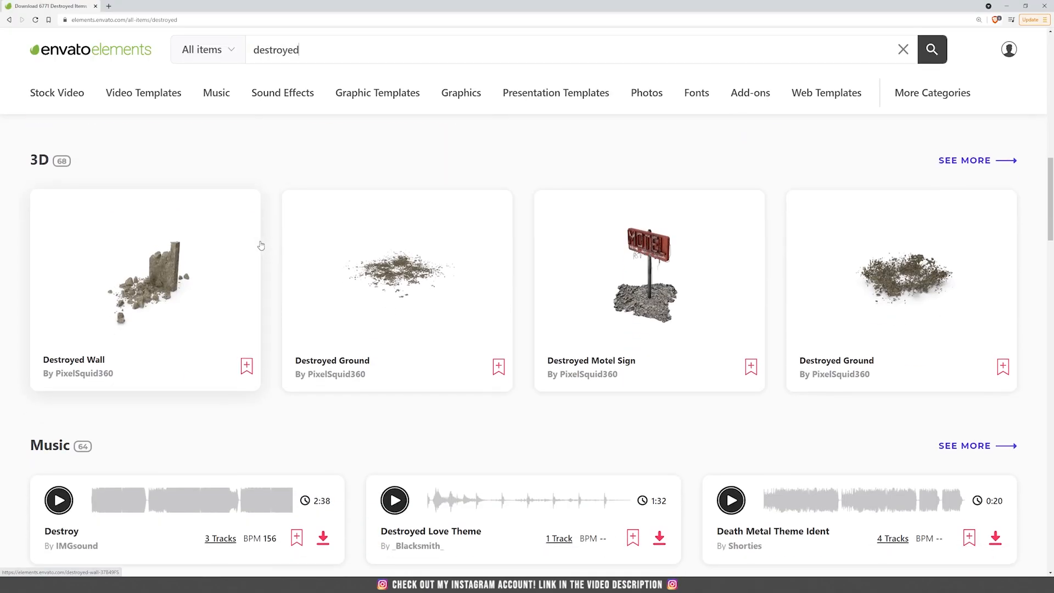
{"action": "scroll", "coordinate": [261, 245], "scroll_direction": "down", "scroll_amount": 3}
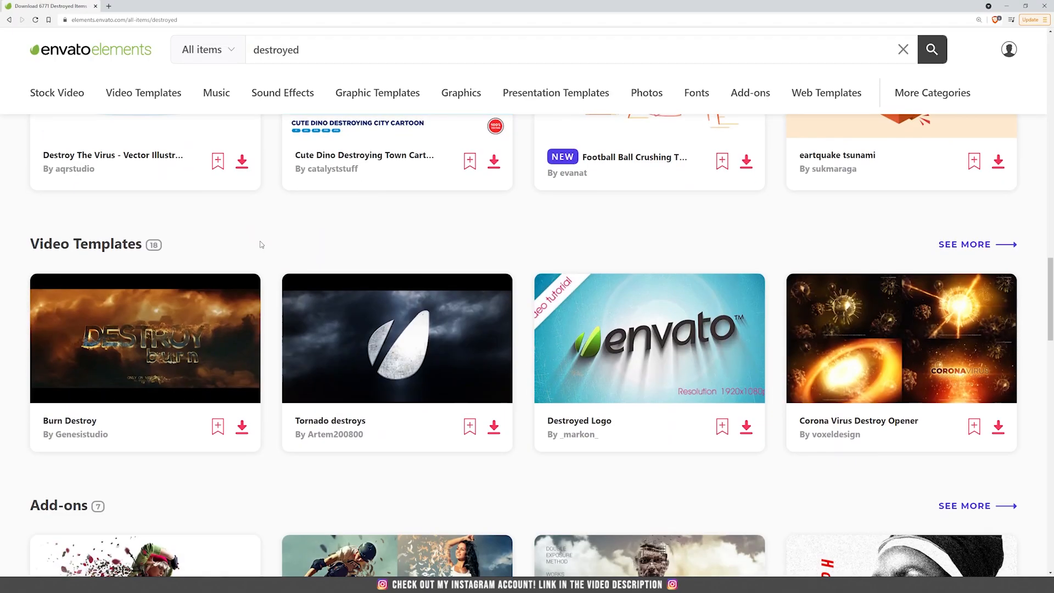
{"action": "scroll", "coordinate": [262, 245], "scroll_direction": "down", "scroll_amount": 5}
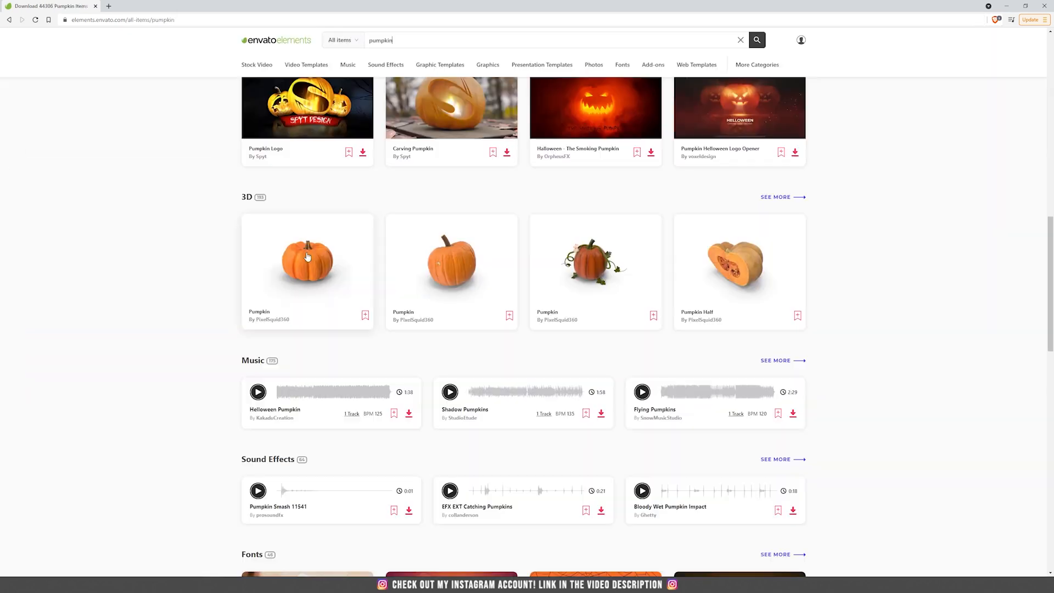
Open several 3D pumpkin models from the pumpkin results and rotate their 360 renders to inspect different angles
{"action": "left_click", "coordinate": [287, 264]}
{"action": "left_click", "coordinate": [451, 437]}
{"action": "left_click_drag", "start_coordinate": [477, 289], "coordinate": [365, 318]}
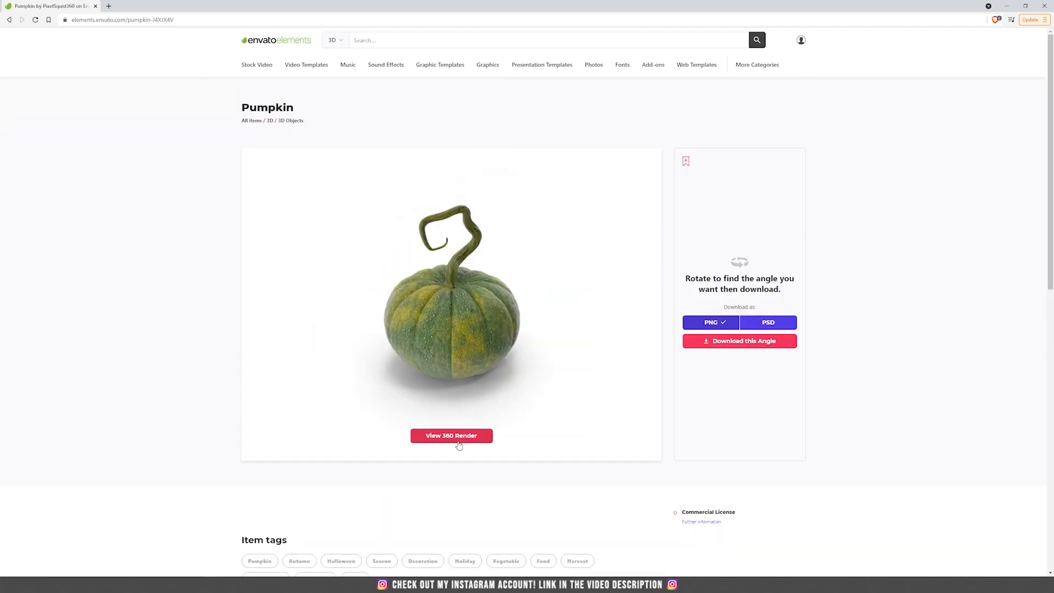
{"action": "left_click", "coordinate": [451, 435]}
{"action": "left_click_drag", "start_coordinate": [464, 300], "coordinate": [430, 318]}
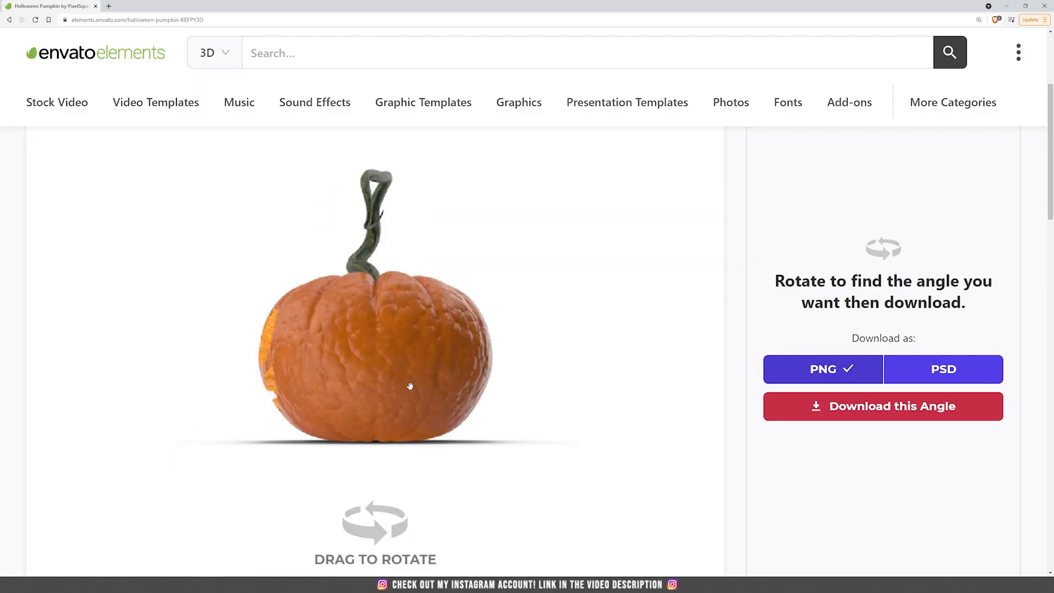
{"action": "mouse_move", "coordinate": [409, 384]}
{"action": "left_mouse_down"}
{"action": "mouse_move", "coordinate": [419, 400]}
{"action": "mouse_move", "coordinate": [431, 391]}
{"action": "mouse_move", "coordinate": [420, 373]}
{"action": "mouse_move", "coordinate": [426, 392]}
{"action": "left_mouse_up"}
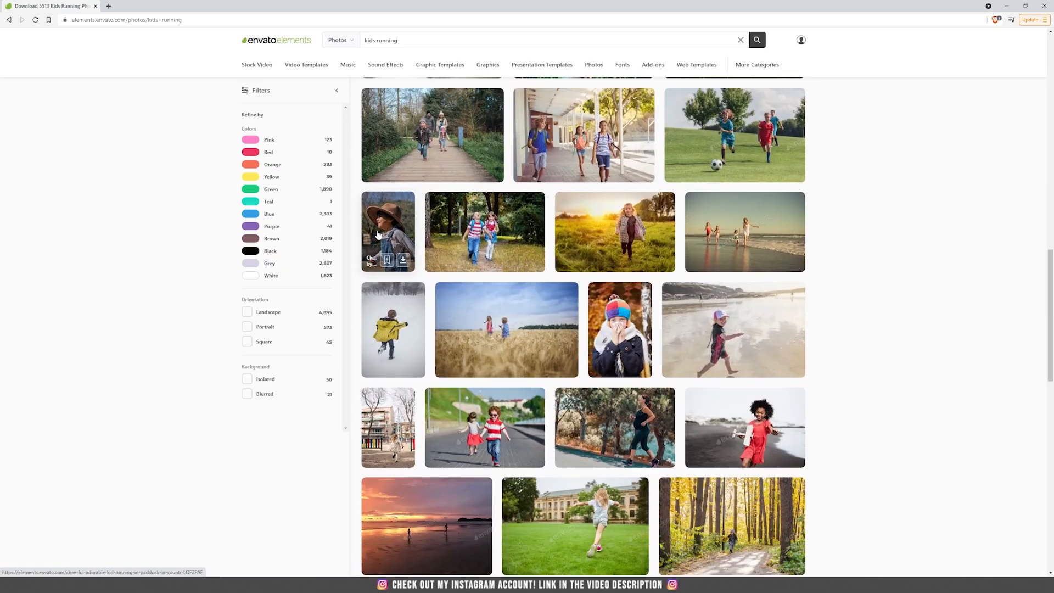
Browse the "kids running" photos and examine the running students and the family with a dog
{"action": "scroll", "coordinate": [377, 234], "scroll_direction": "down", "scroll_amount": 6}
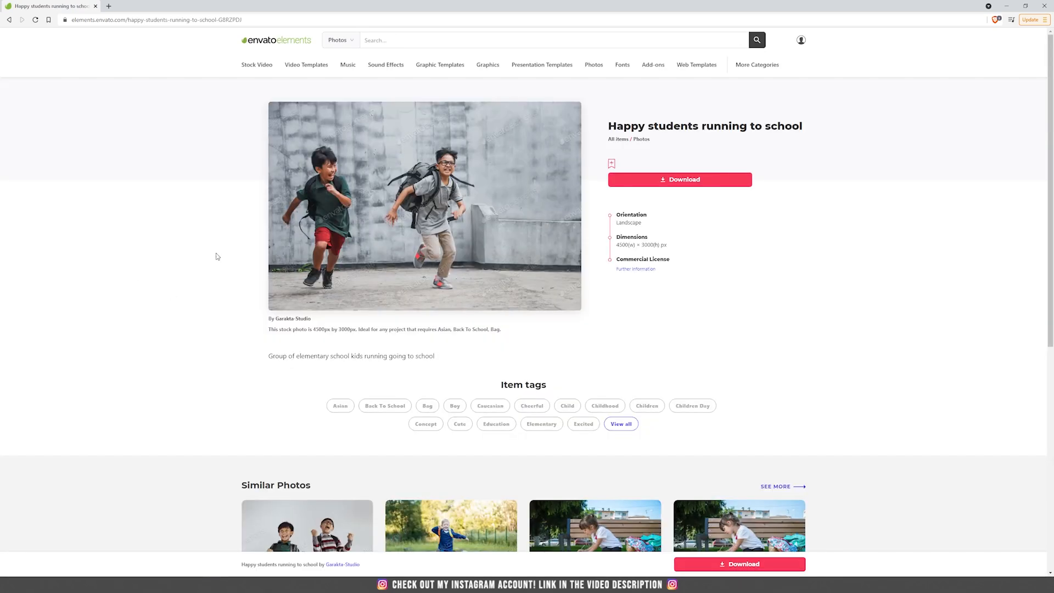
{"action": "left_click", "coordinate": [481, 194]}
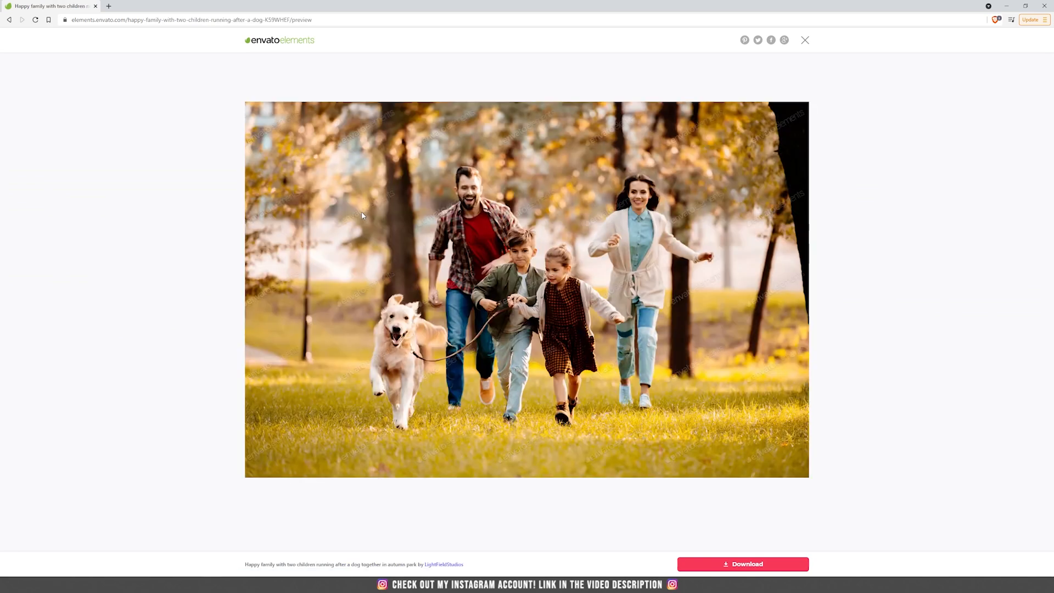
{"action": "left_click", "coordinate": [300, 41]}
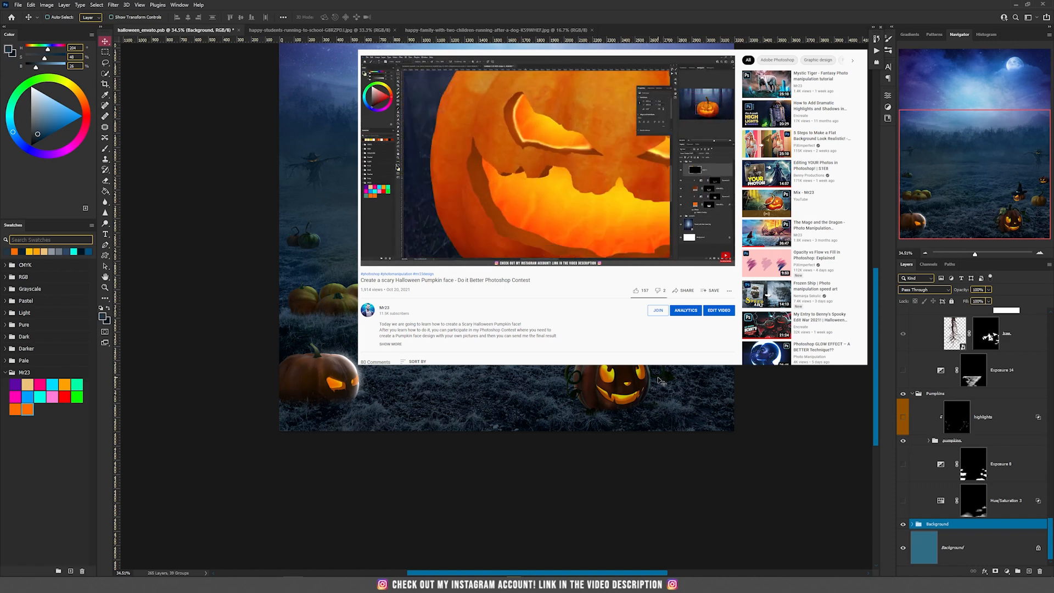
Return to Photoshop, turn on the Hue/Saturation 3 adjustment to inspect the orange glow on the grass, and hide it again
{"action": "scroll", "coordinate": [575, 391], "scroll_direction": "up", "scroll_amount": 5}
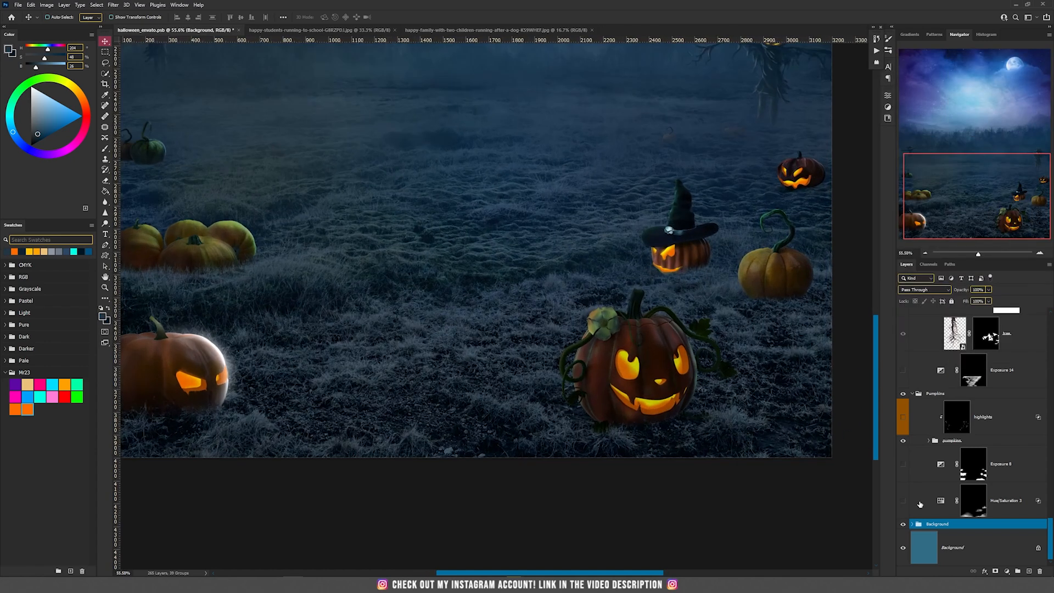
{"action": "left_click", "coordinate": [903, 503]}
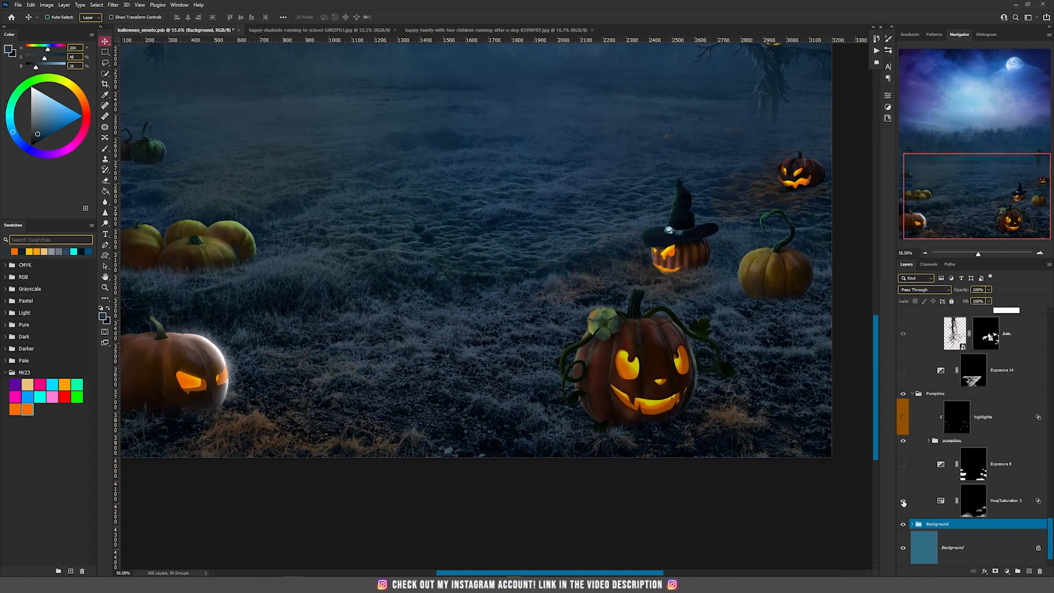
{"action": "left_click", "coordinate": [973, 505]}
{"action": "left_click", "coordinate": [1016, 496]}
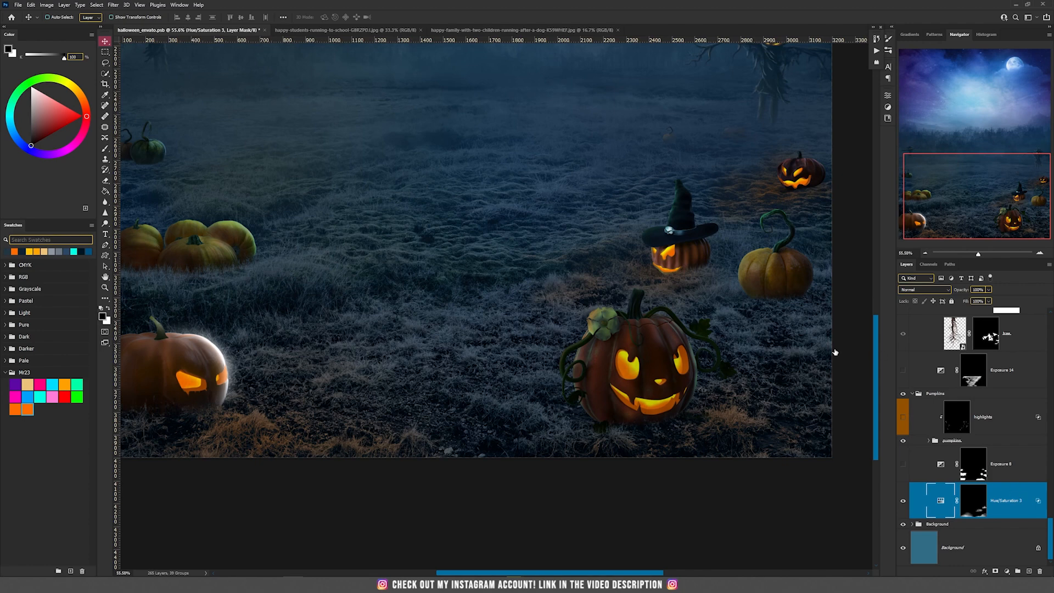
{"action": "left_click", "coordinate": [903, 500]}
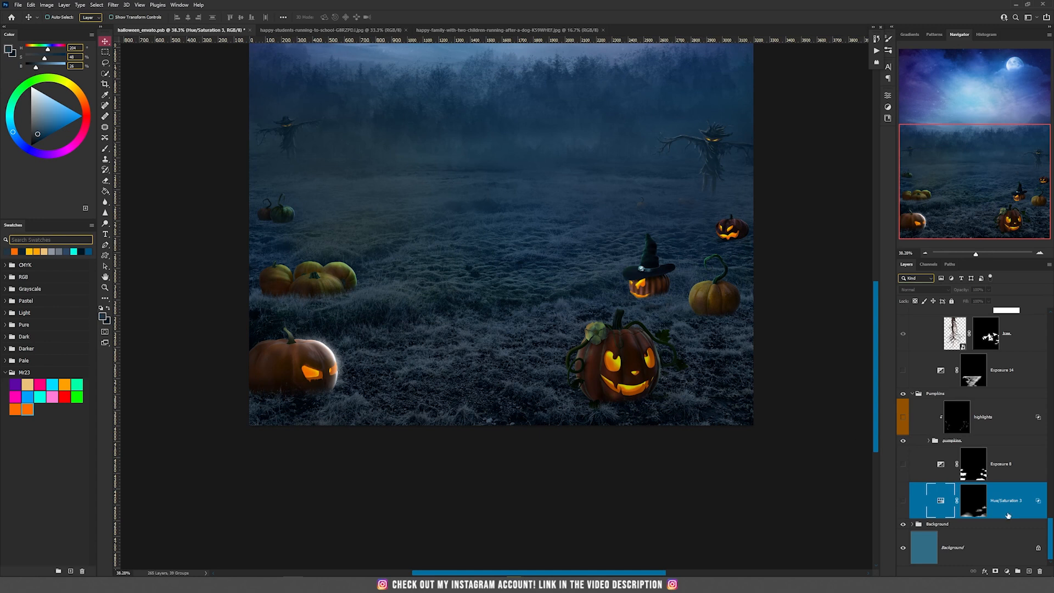
Add a colorized Hue/Saturation adjustment layer above Hue/Saturation 3 with hue 34 and a raised saturation for an orange tint
{"action": "left_click", "coordinate": [1017, 573]}
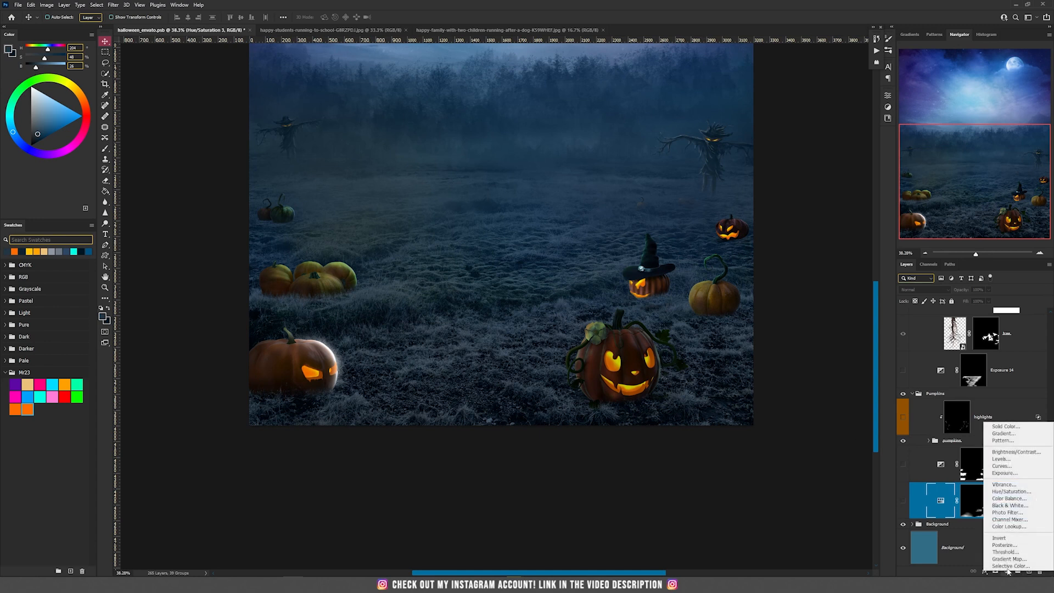
{"action": "left_click", "coordinate": [1010, 490]}
{"action": "left_click", "coordinate": [830, 194]}
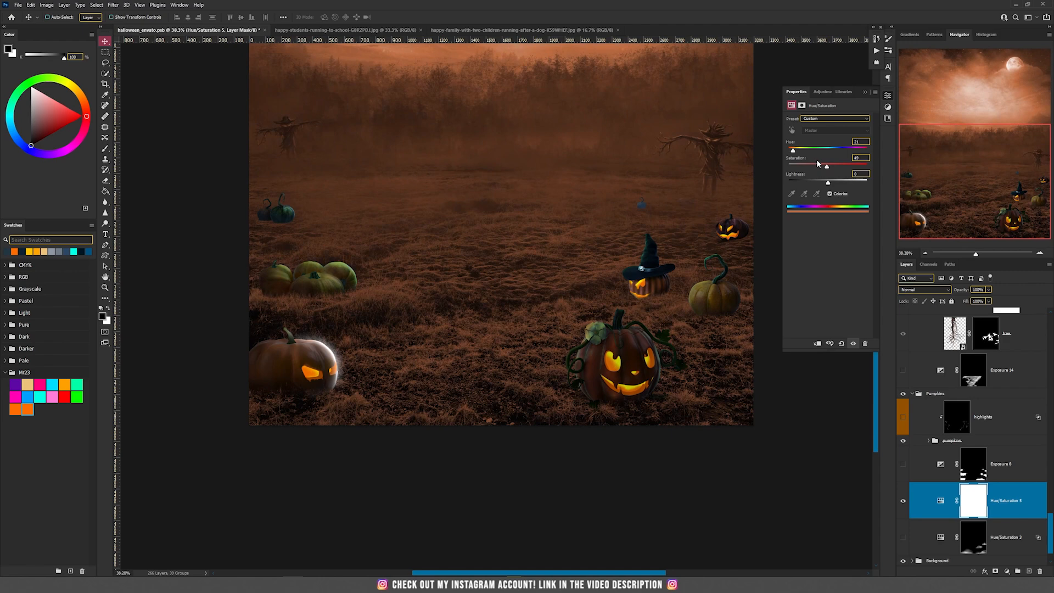
{"action": "left_click_drag", "start_coordinate": [816, 168], "coordinate": [843, 167]}
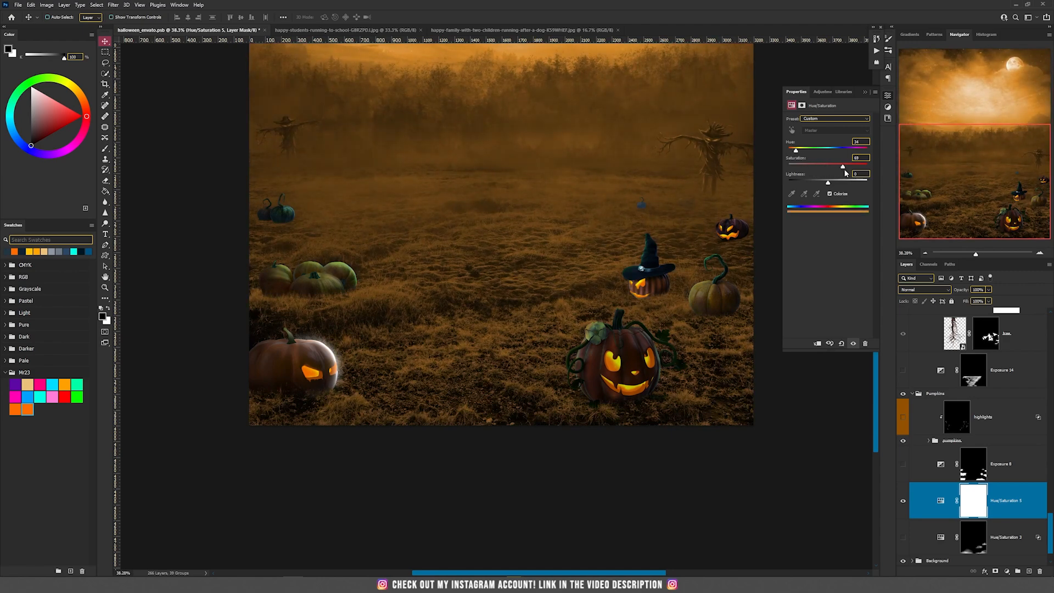
Split the underlying layer's black Blend If slider on the orange adjustment to keep the dark grass areas untinted
{"action": "double_click", "coordinate": [1034, 502]}
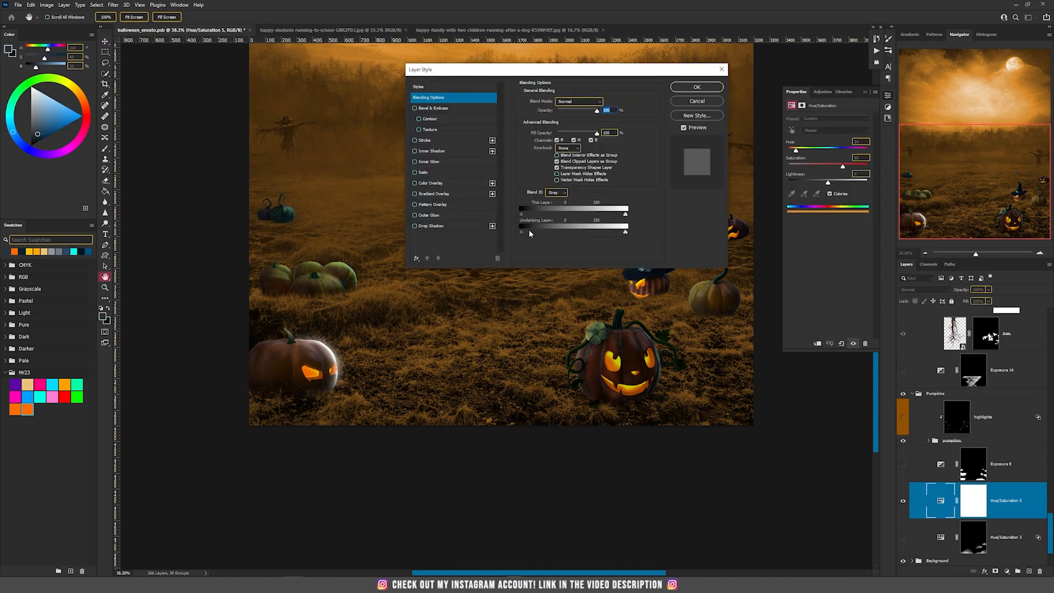
{"action": "left_click_drag", "start_coordinate": [529, 231], "coordinate": [534, 232]}
{"action": "key", "text": "alt"}
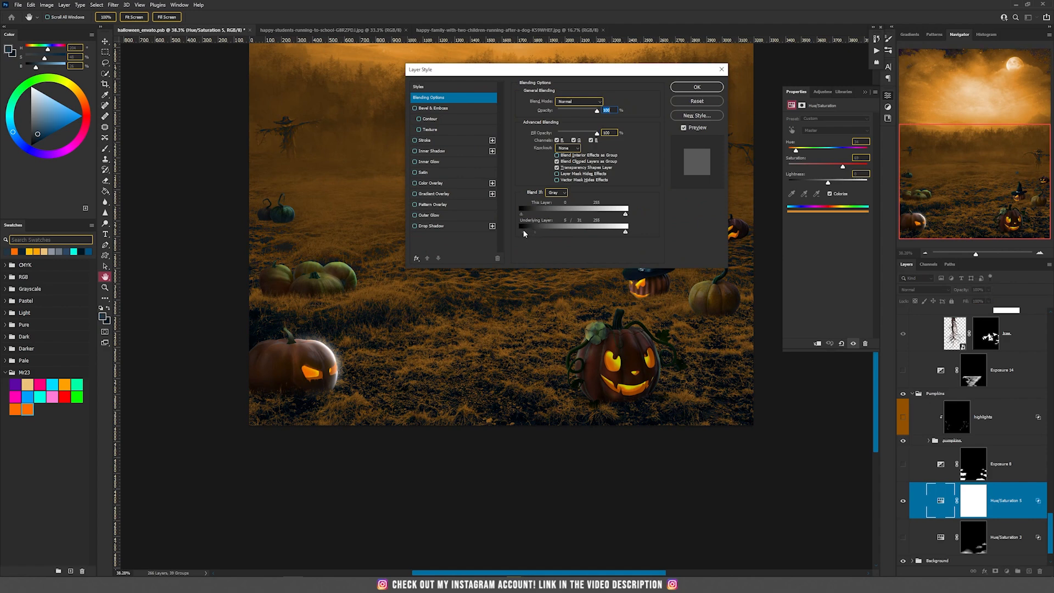
{"action": "left_click_drag", "start_coordinate": [520, 231], "coordinate": [524, 232]}
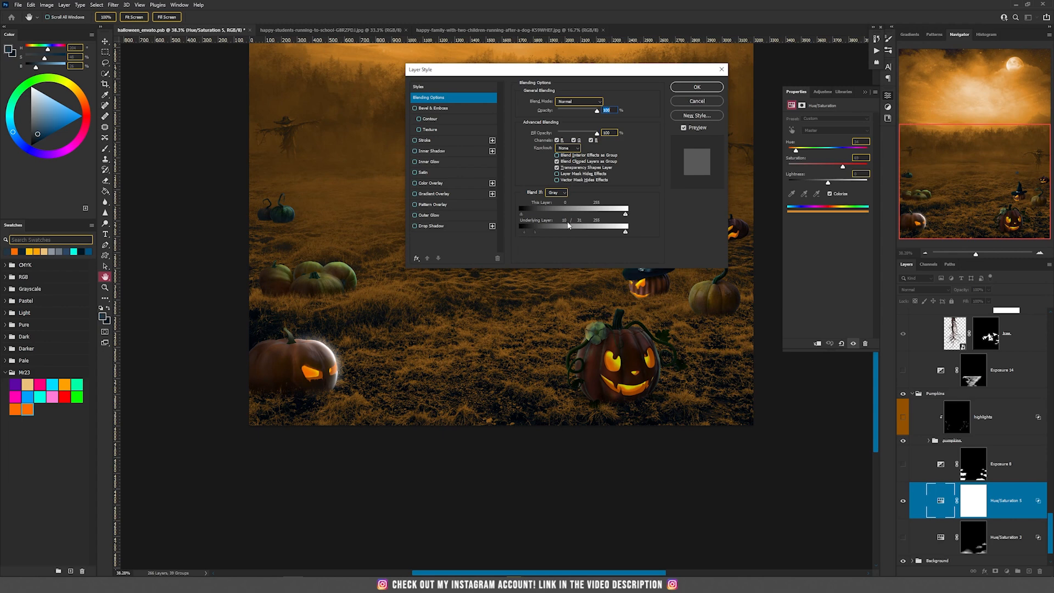
{"action": "left_click", "coordinate": [696, 87]}
Invert the orange adjustment's mask and paint white with a soft brush over the grass around the lit foreground pumpkins
{"action": "left_click", "coordinate": [975, 505]}
{"action": "key", "text": "ctrl+i"}
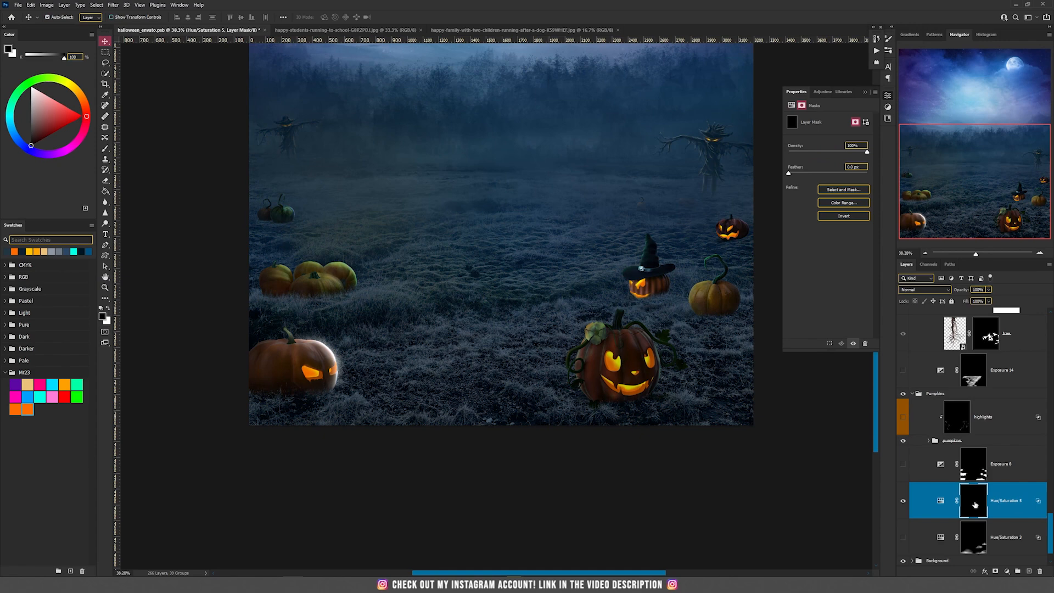
{"action": "key", "text": "b"}
{"action": "key", "text": "x"}
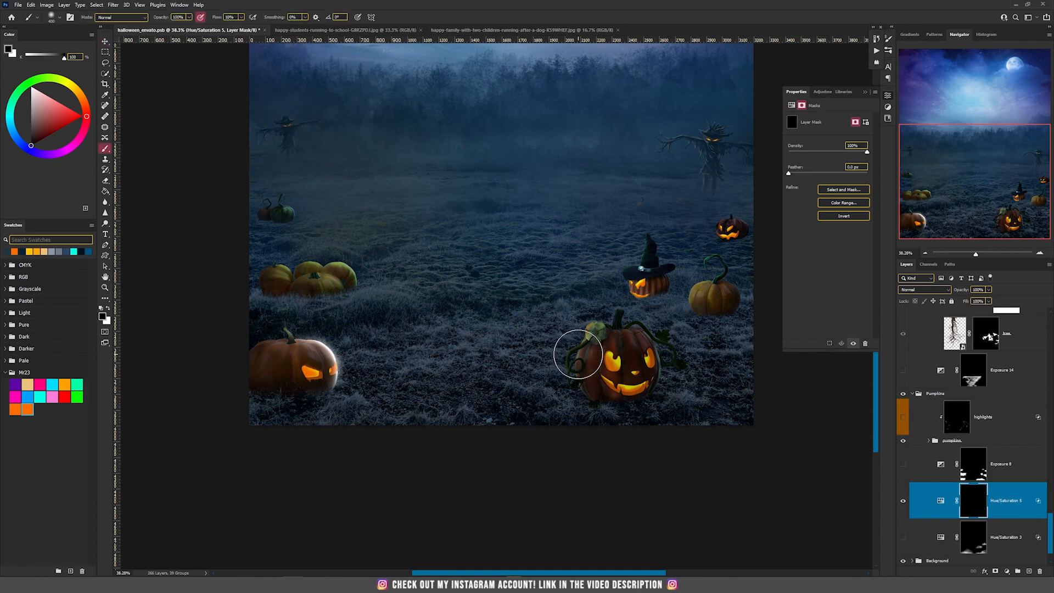
{"action": "key", "text": "bracketright"}
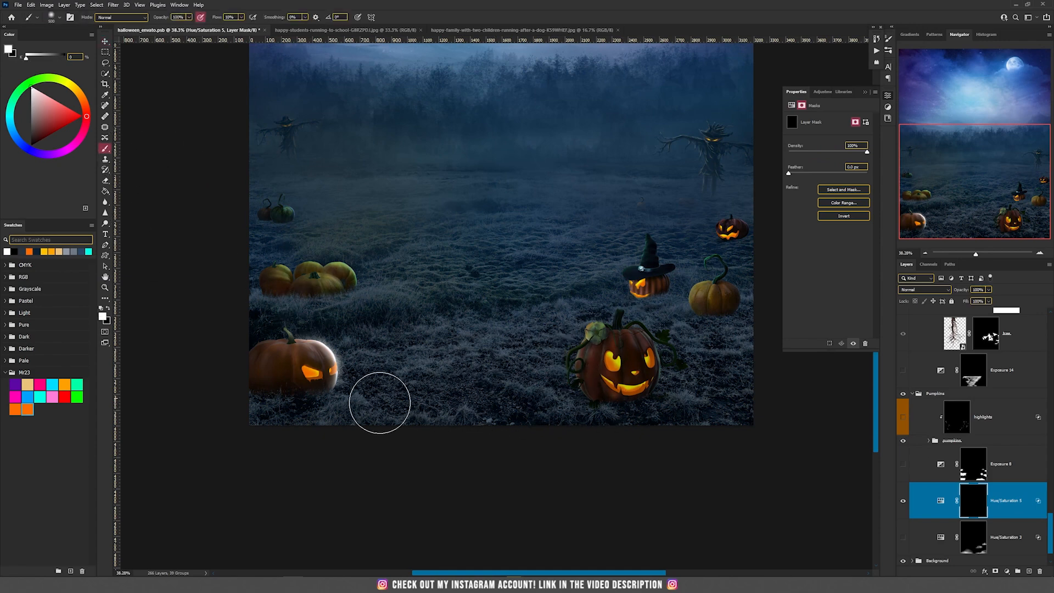
{"action": "mouse_move", "coordinate": [346, 401]}
{"action": "left_mouse_down"}
{"action": "mouse_move", "coordinate": [450, 411]}
{"action": "mouse_move", "coordinate": [357, 396]}
{"action": "mouse_move", "coordinate": [485, 408]}
{"action": "mouse_move", "coordinate": [586, 393]}
{"action": "mouse_move", "coordinate": [787, 422]}
{"action": "mouse_move", "coordinate": [674, 399]}
{"action": "mouse_move", "coordinate": [703, 374]}
{"action": "left_mouse_up"}
{"action": "key", "text": "bracketleft"}
{"action": "key", "text": "bracketleft"}
{"action": "key", "text": "bracketleft"}
Toggle the existing Exposure adjustment beneath the pumpkins to compare the ground shadows and check its settings
{"action": "scroll", "coordinate": [297, 321], "scroll_direction": "up", "scroll_amount": 5}
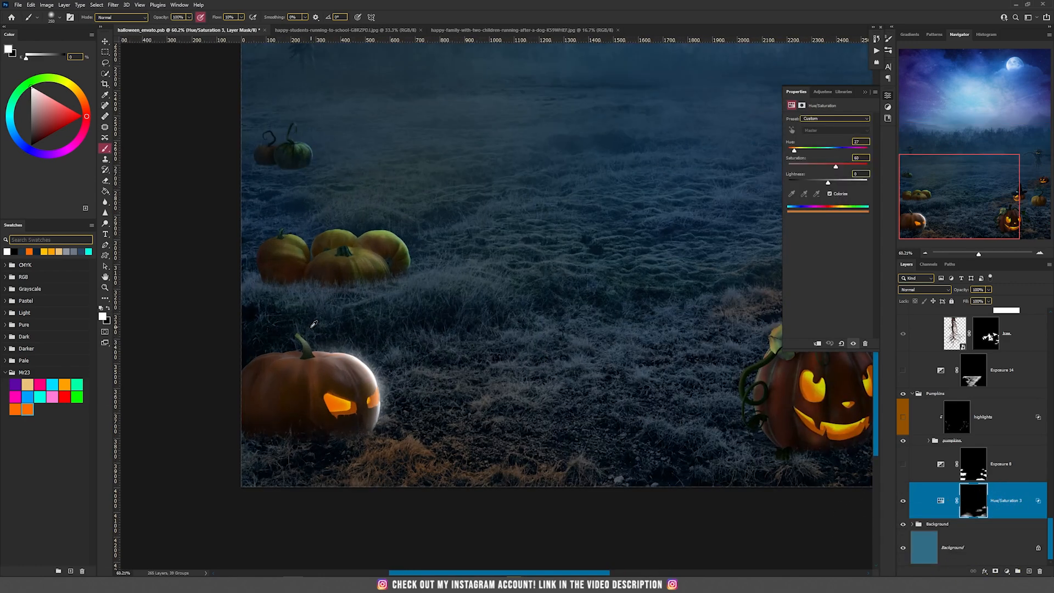
{"action": "scroll", "coordinate": [314, 323], "scroll_direction": "up", "scroll_amount": 1}
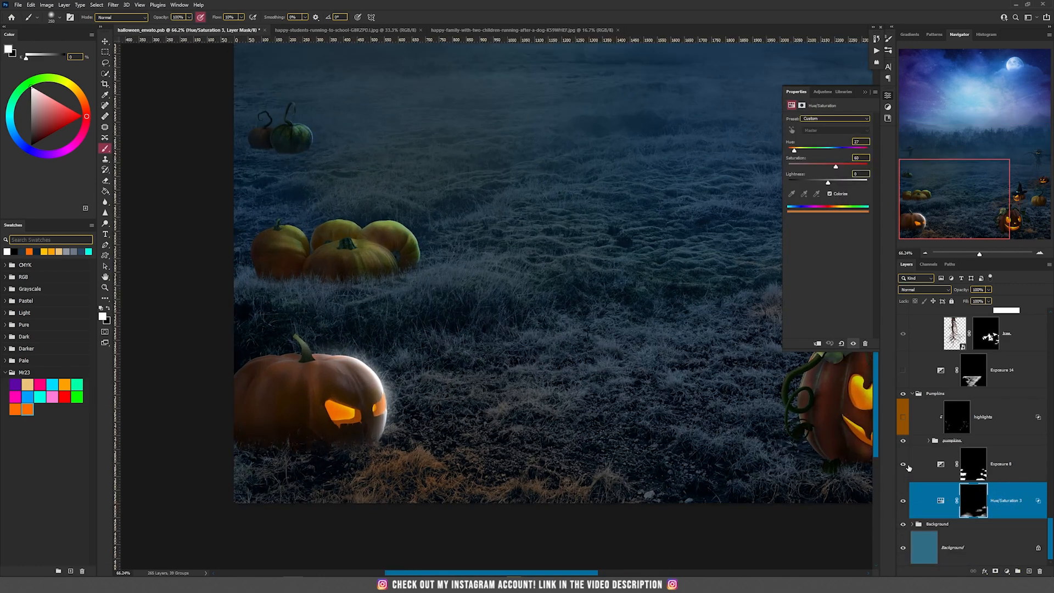
{"action": "left_click", "coordinate": [907, 466]}
{"action": "left_click", "coordinate": [907, 465]}
{"action": "left_click", "coordinate": [999, 478]}
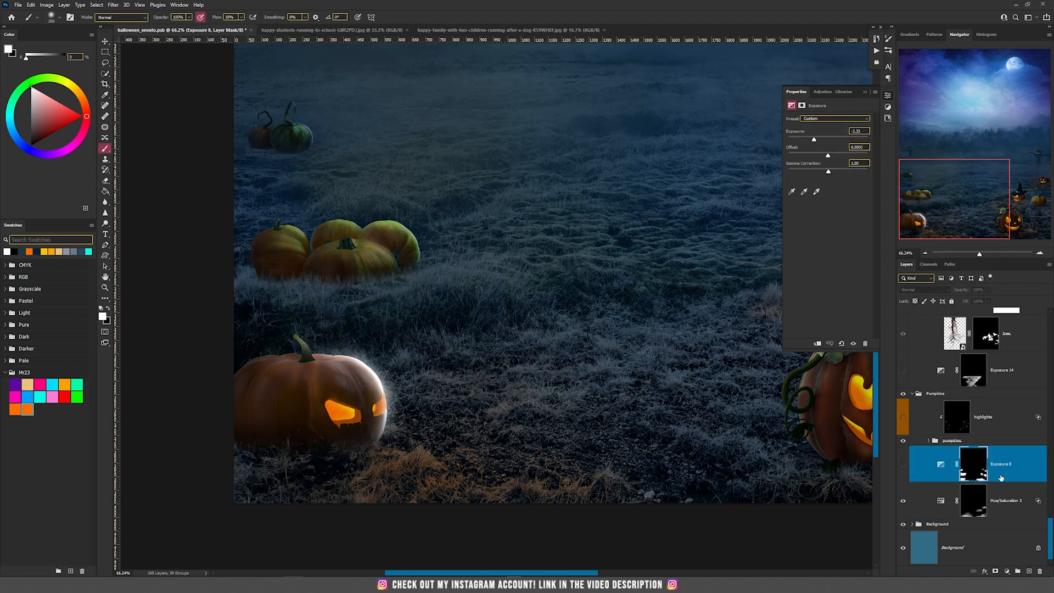
Add an Exposure adjustment layer above Hue/Saturation 3 and set its exposure to -1.87
{"action": "left_click", "coordinate": [1007, 509]}
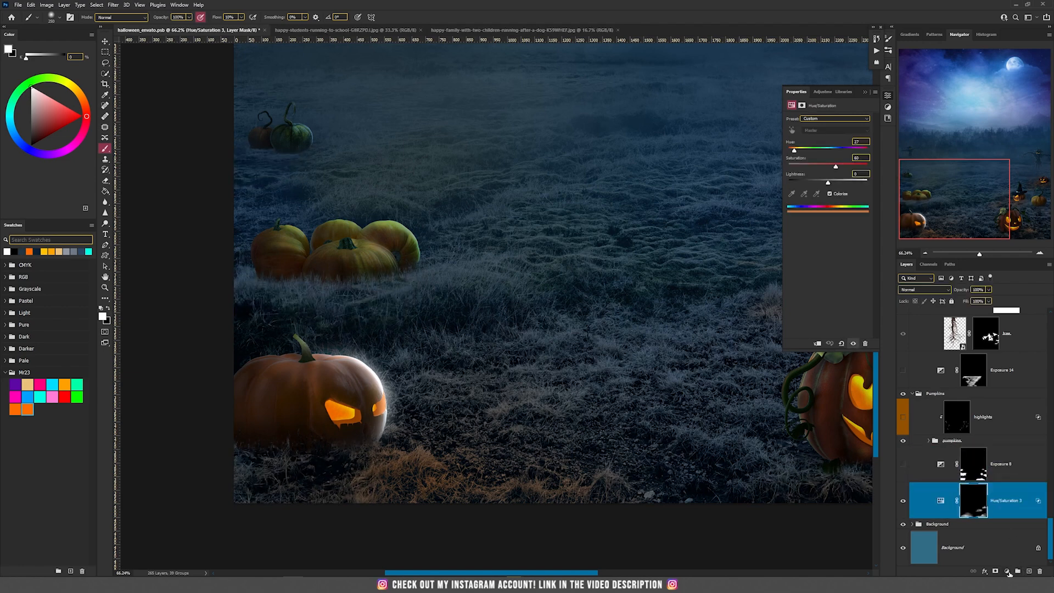
{"action": "left_click", "coordinate": [1009, 572]}
{"action": "left_click", "coordinate": [1005, 476]}
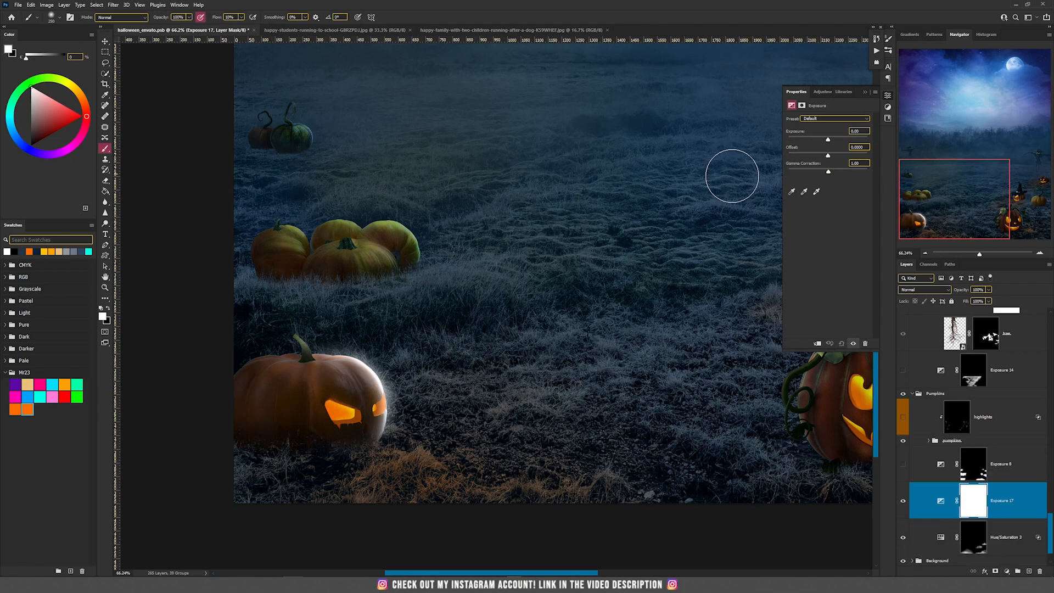
{"action": "left_click", "coordinate": [818, 141]}
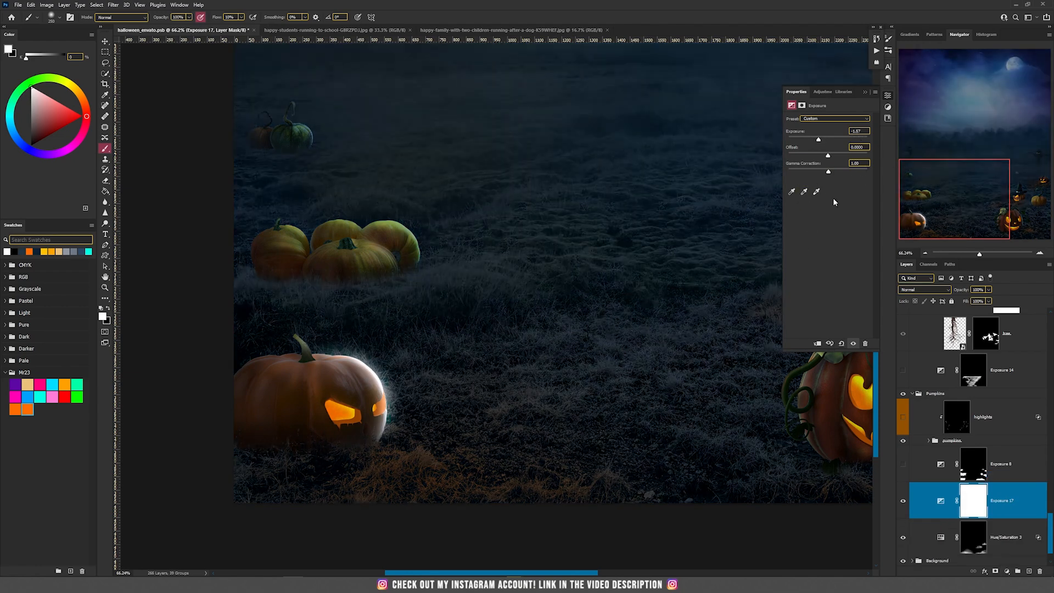
Invert the Exposure layer's mask and paint white with a larger soft brush to shade the ground around the near-left pumpkin
{"action": "left_click", "coordinate": [982, 513]}
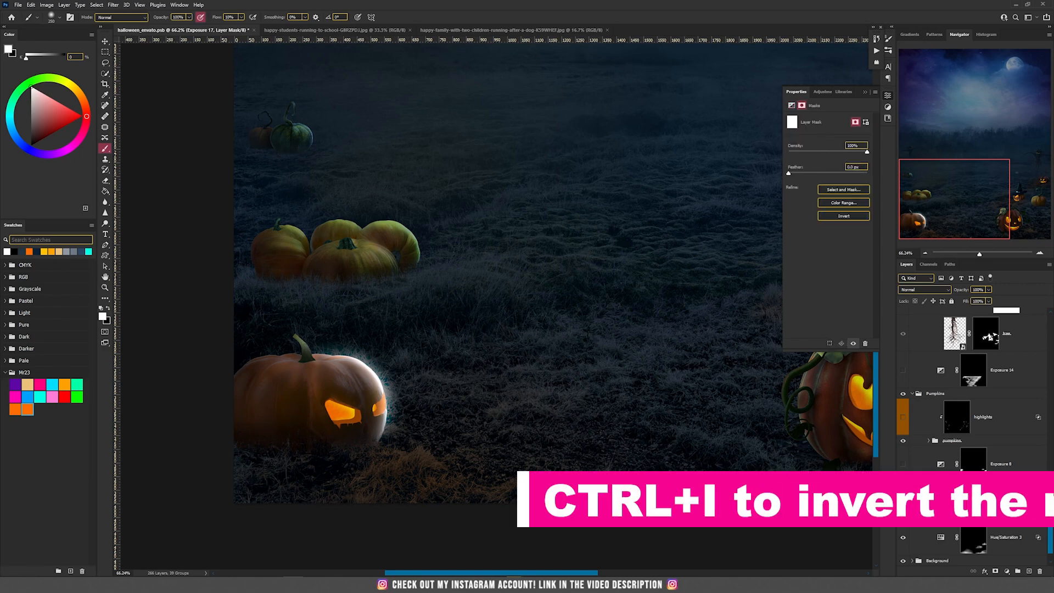
{"action": "key", "text": "ctrl+i"}
{"action": "key", "text": "bracketright"}
{"action": "mouse_move", "coordinate": [337, 301]}
{"action": "left_mouse_down"}
{"action": "mouse_move", "coordinate": [309, 301]}
{"action": "mouse_move", "coordinate": [437, 281]}
{"action": "mouse_move", "coordinate": [259, 325]}
{"action": "left_mouse_up"}
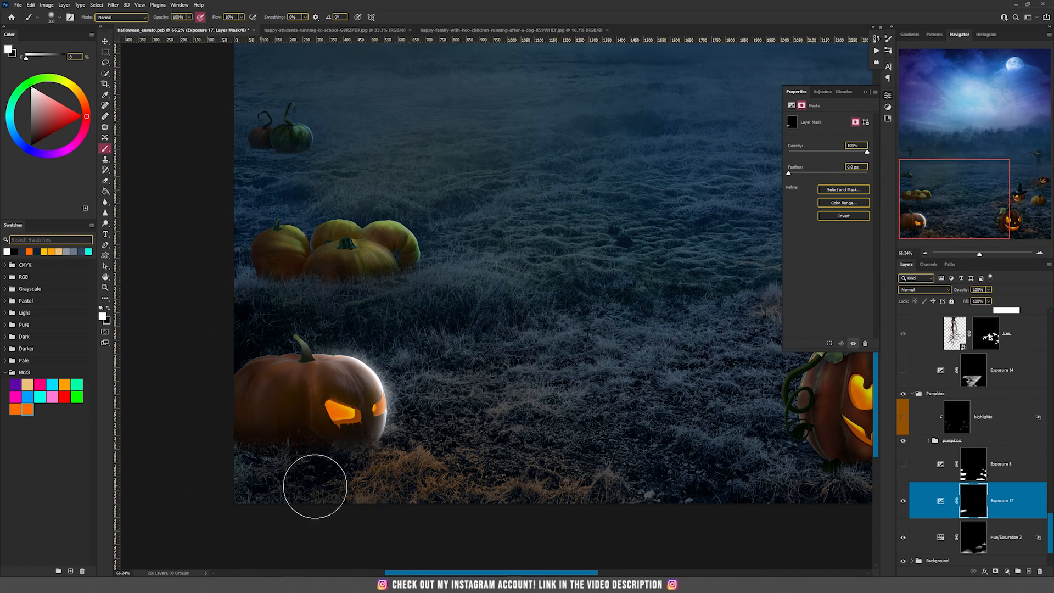
{"action": "scroll", "coordinate": [526, 303], "scroll_direction": "down", "scroll_amount": 5}
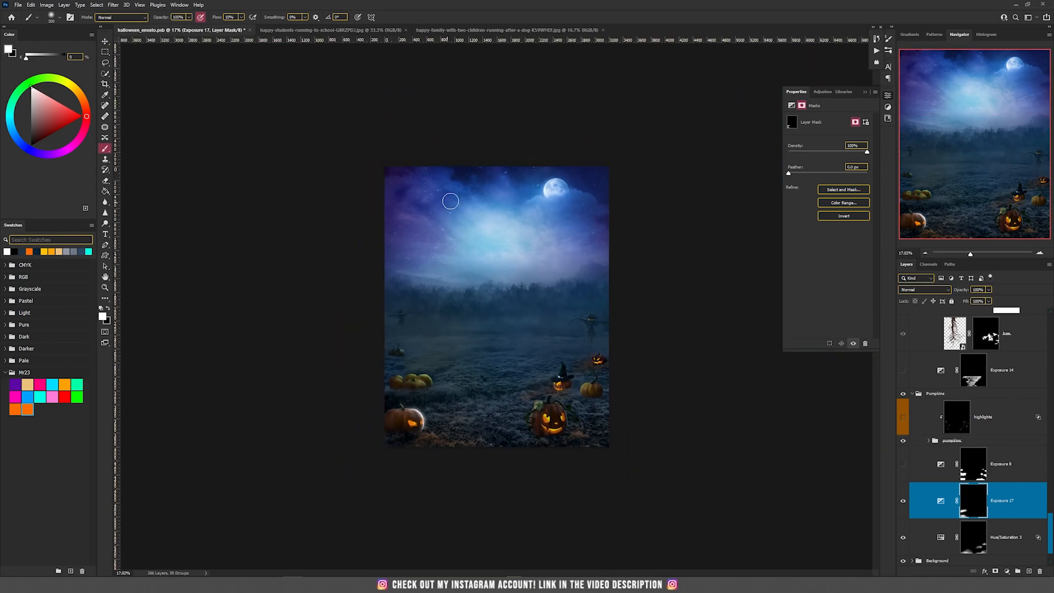
Remove the new Exposure 17 adjustment, make the existing Exposure 8 layer visible again and select the pumpkins group
{"action": "scroll", "coordinate": [454, 247], "scroll_direction": "up", "scroll_amount": 2}
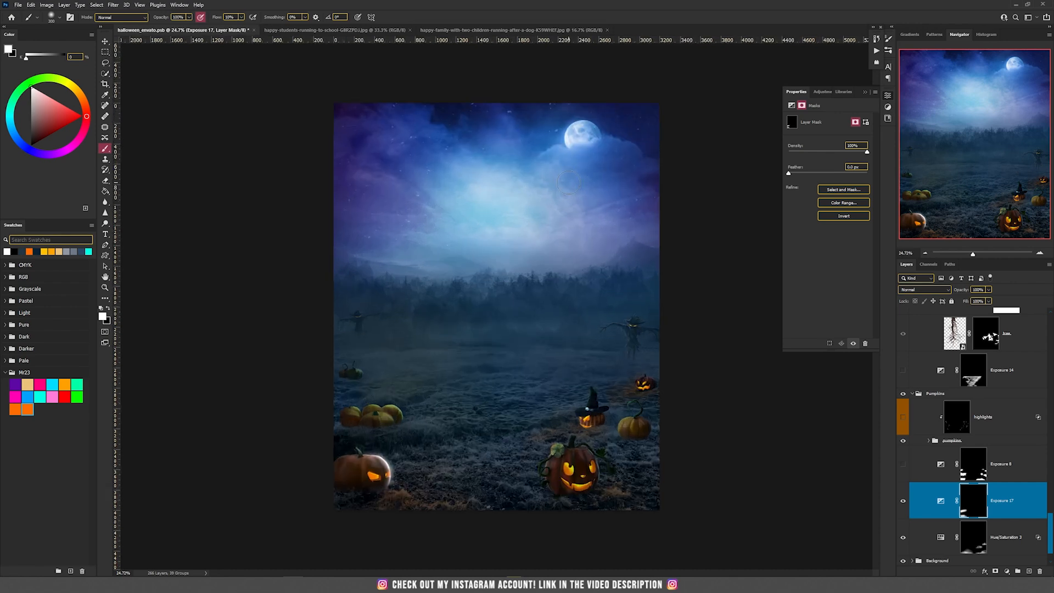
{"action": "mouse_move", "coordinate": [540, 204]}
{"action": "left_mouse_down"}
{"action": "mouse_move", "coordinate": [580, 163]}
{"action": "mouse_move", "coordinate": [497, 268]}
{"action": "mouse_move", "coordinate": [456, 275]}
{"action": "left_mouse_up"}
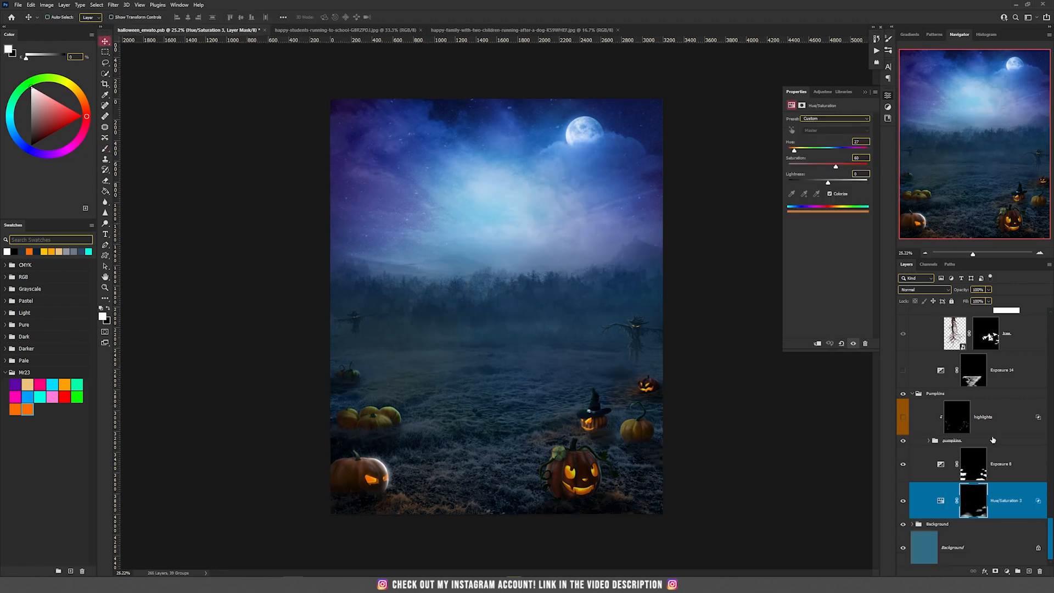
{"action": "left_click", "coordinate": [972, 442]}
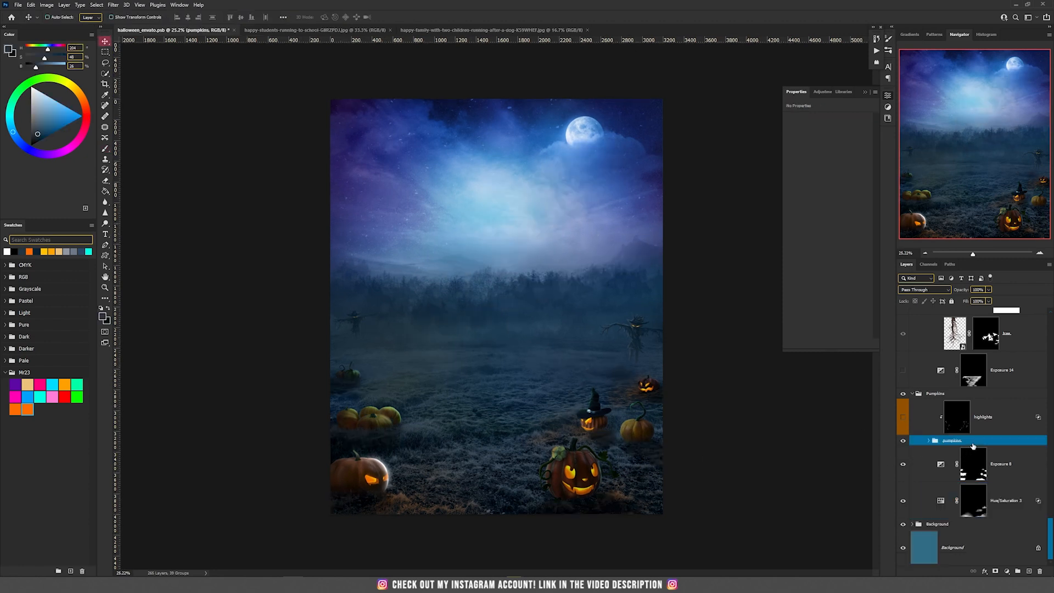
Toggle the highlights layer clipped to the pumpkins group to compare the pumpkins with and without it
{"action": "scroll", "coordinate": [645, 455], "scroll_direction": "up", "scroll_amount": 3}
{"action": "left_click_drag", "start_coordinate": [601, 374], "coordinate": [596, 295]}
{"action": "key", "text": "ctrl+z"}
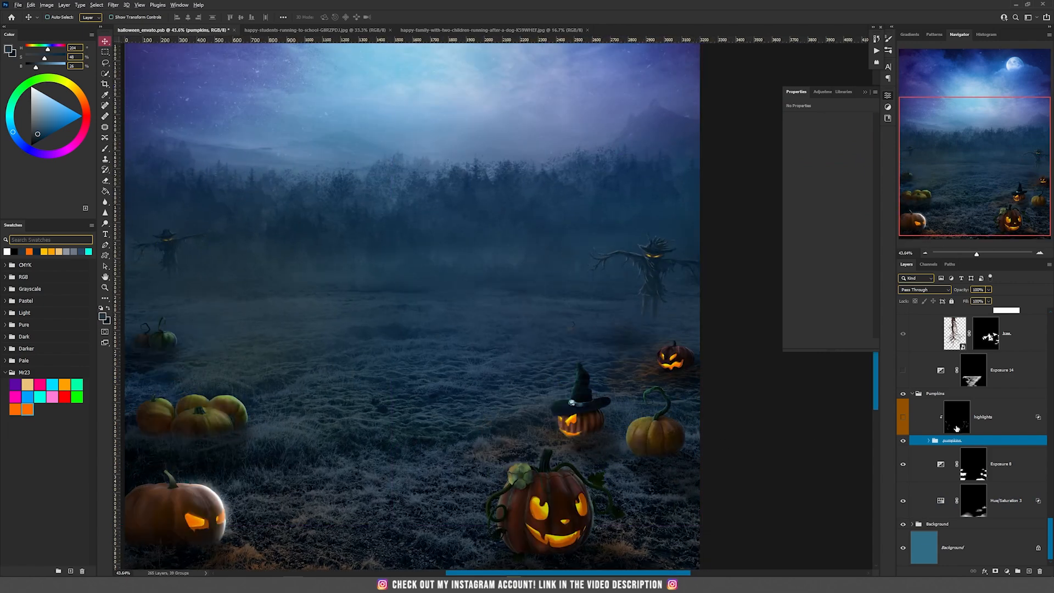
{"action": "left_click", "coordinate": [903, 420]}
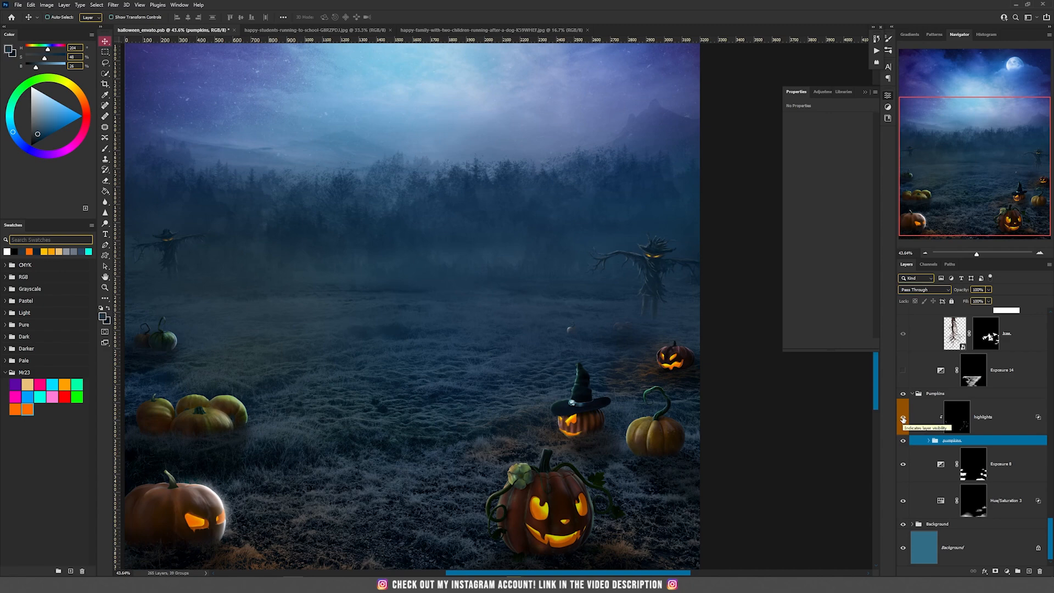
{"action": "left_click", "coordinate": [903, 420]}
{"action": "left_click", "coordinate": [903, 420]}
{"action": "left_click", "coordinate": [903, 420]}
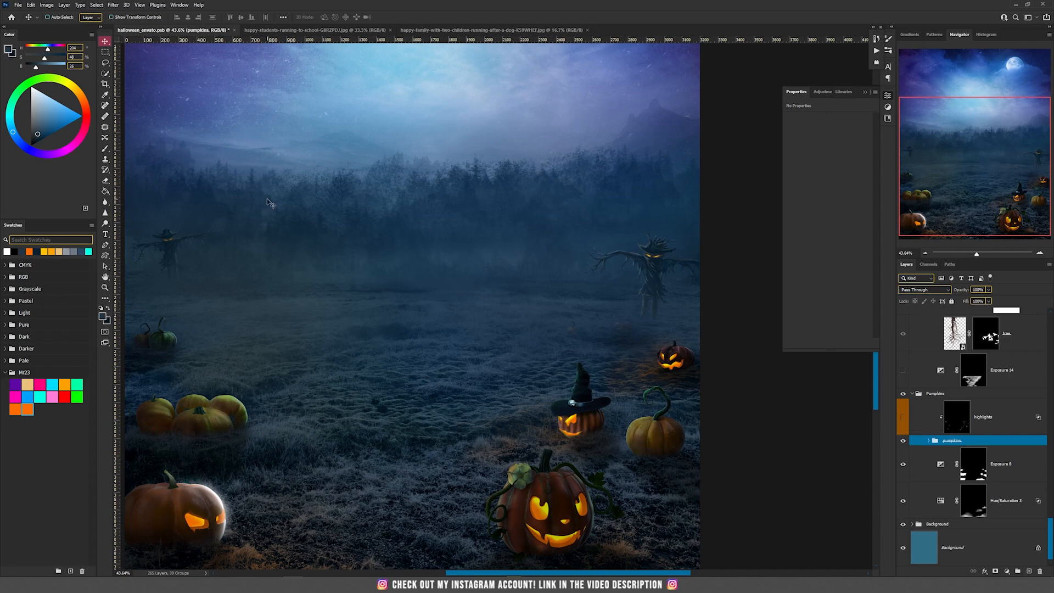
Create a layer clipped to the pumpkins group in Linear Dodge (Add) mode, filled with neutral black
{"action": "left_click", "coordinate": [64, 4]}
{"action": "mouse_move", "coordinate": [71, 12]}
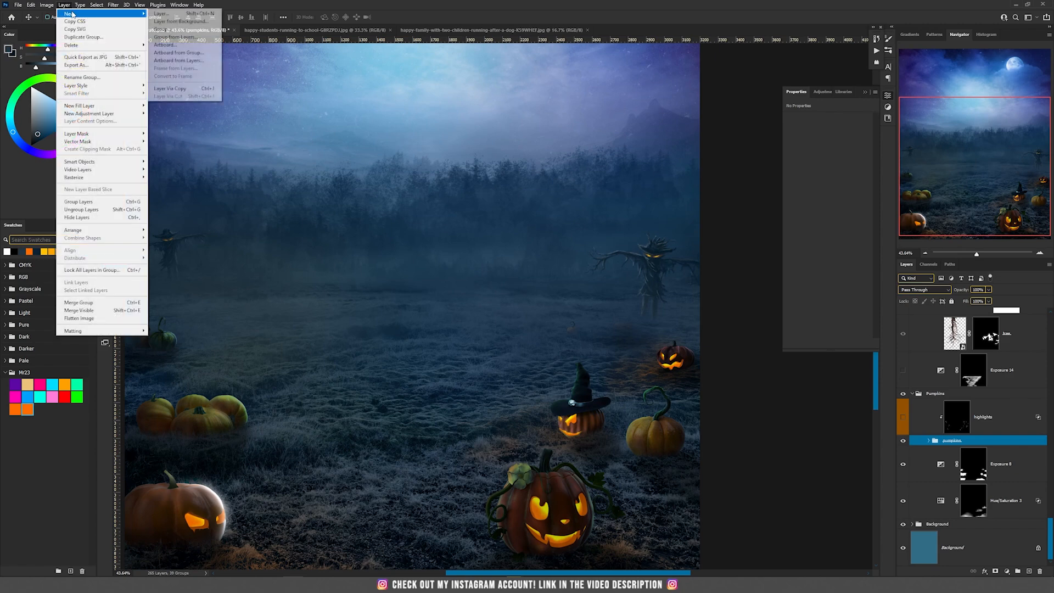
{"action": "left_click", "coordinate": [165, 13]}
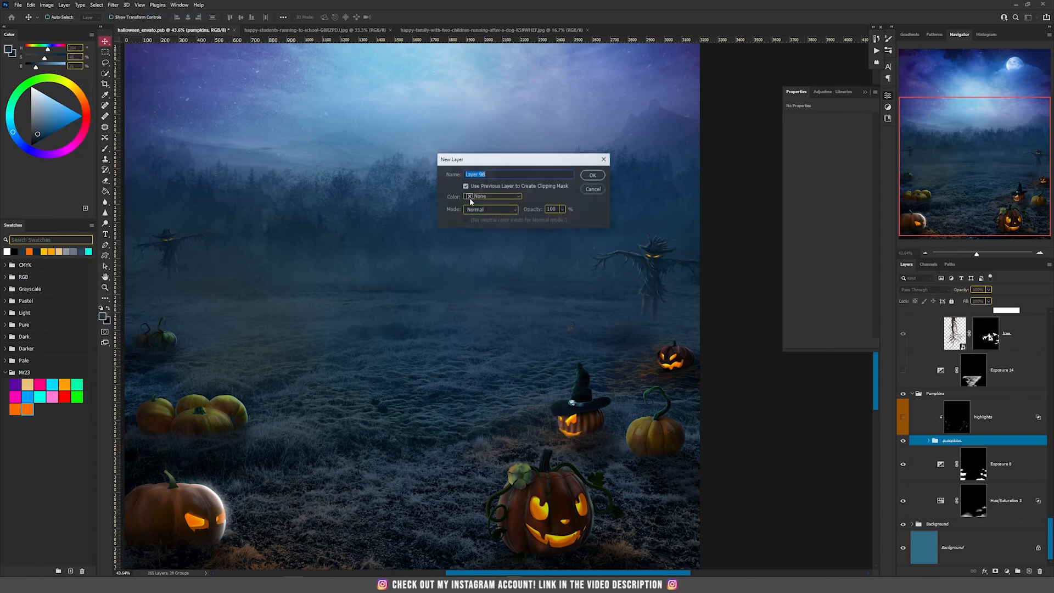
{"action": "left_click", "coordinate": [502, 209]}
{"action": "left_click", "coordinate": [483, 301]}
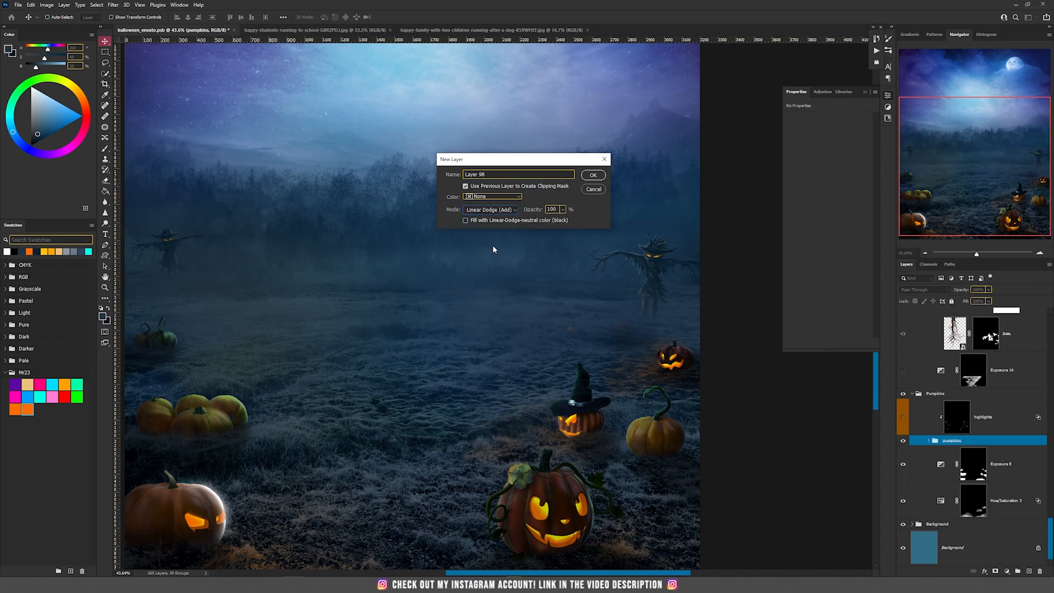
{"action": "left_click", "coordinate": [592, 175]}
Split the new layer's Blend If sliders for the underlying layer, with the dark end at 0/70 and the light end reaching 240
{"action": "scroll", "coordinate": [643, 471], "scroll_direction": "up", "scroll_amount": 5}
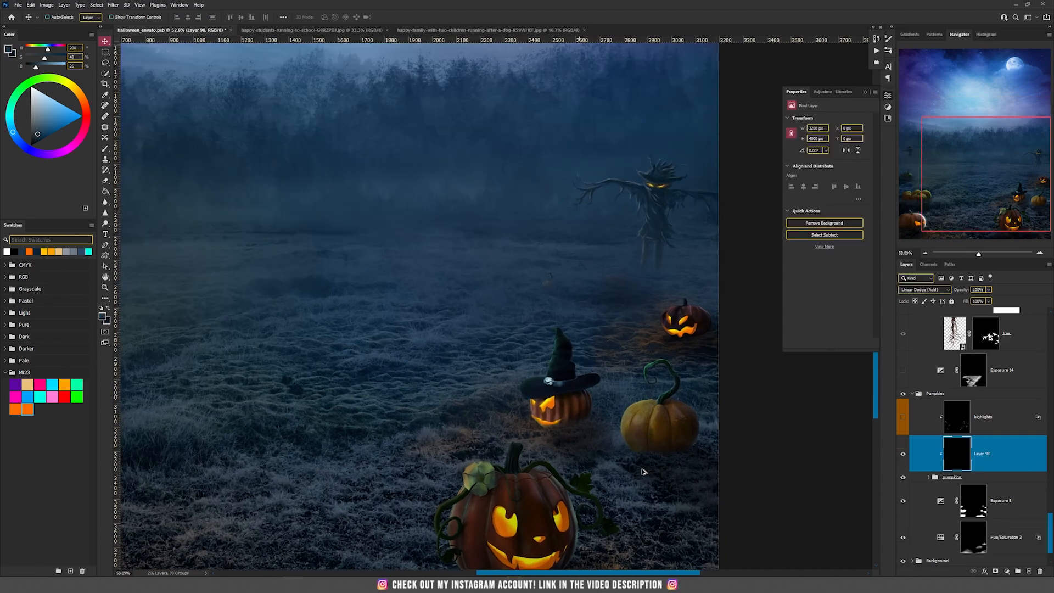
{"action": "left_click_drag", "start_coordinate": [579, 442], "coordinate": [591, 292]}
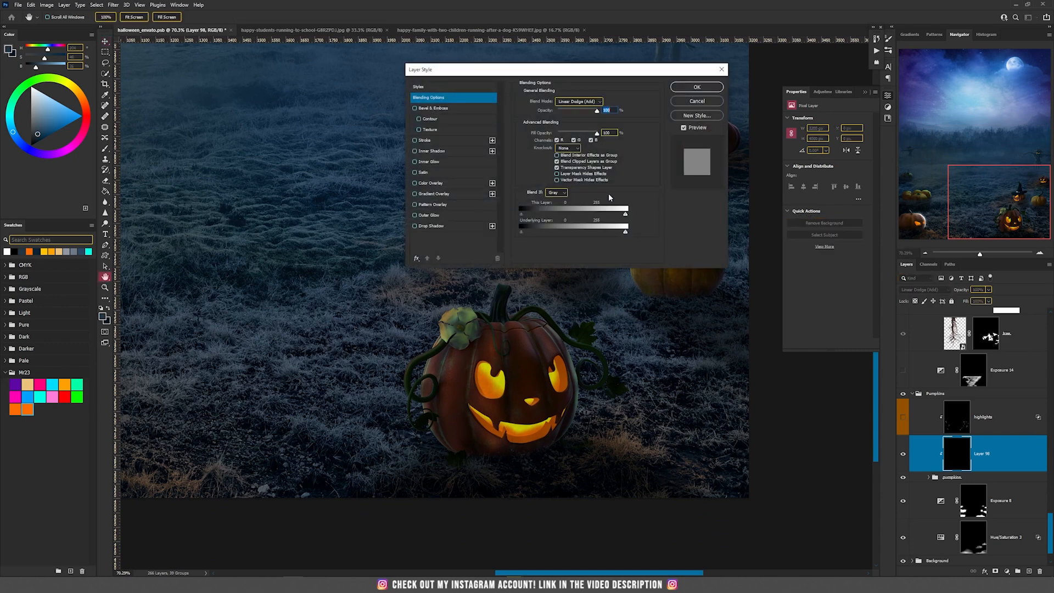
{"action": "left_click_drag", "start_coordinate": [522, 231], "coordinate": [551, 234]}
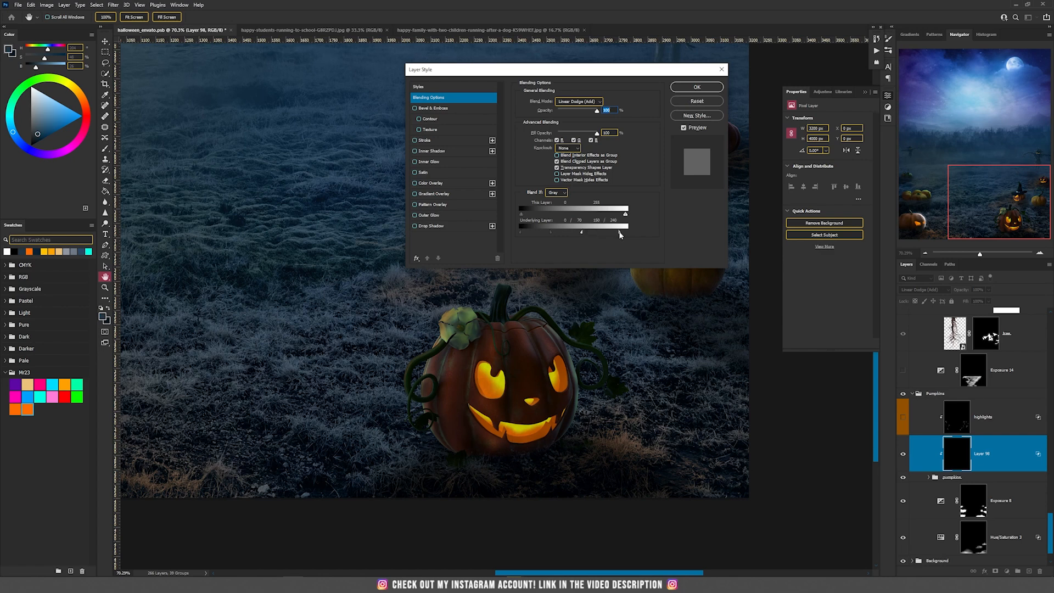
{"action": "left_click", "coordinate": [697, 87]}
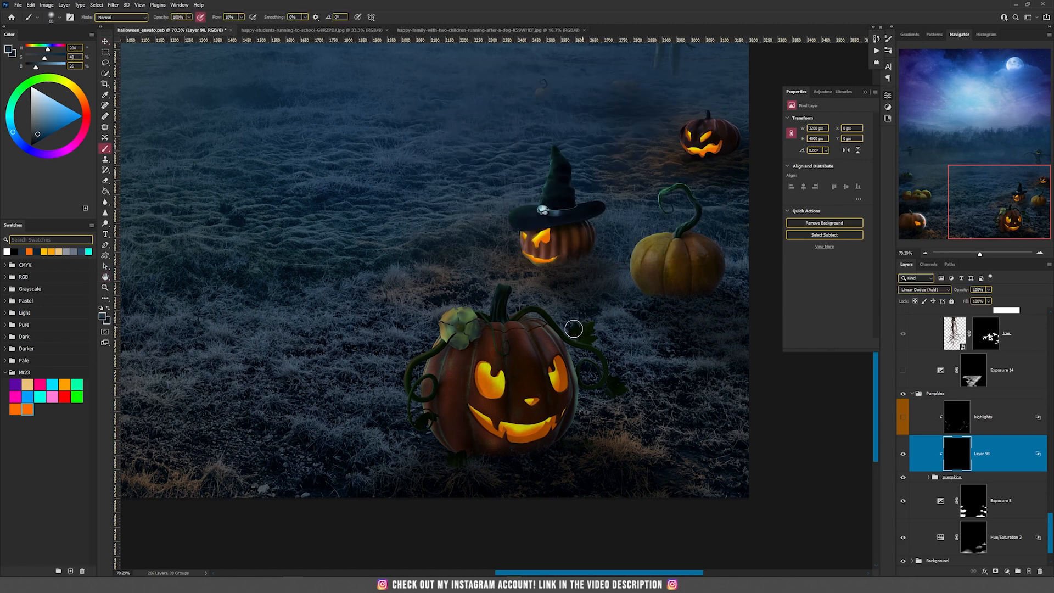
Paint white highlights with a smaller soft brush along the edges of the witch hat and the pumpkins
{"action": "key", "text": "d"}
{"action": "key", "text": "x"}
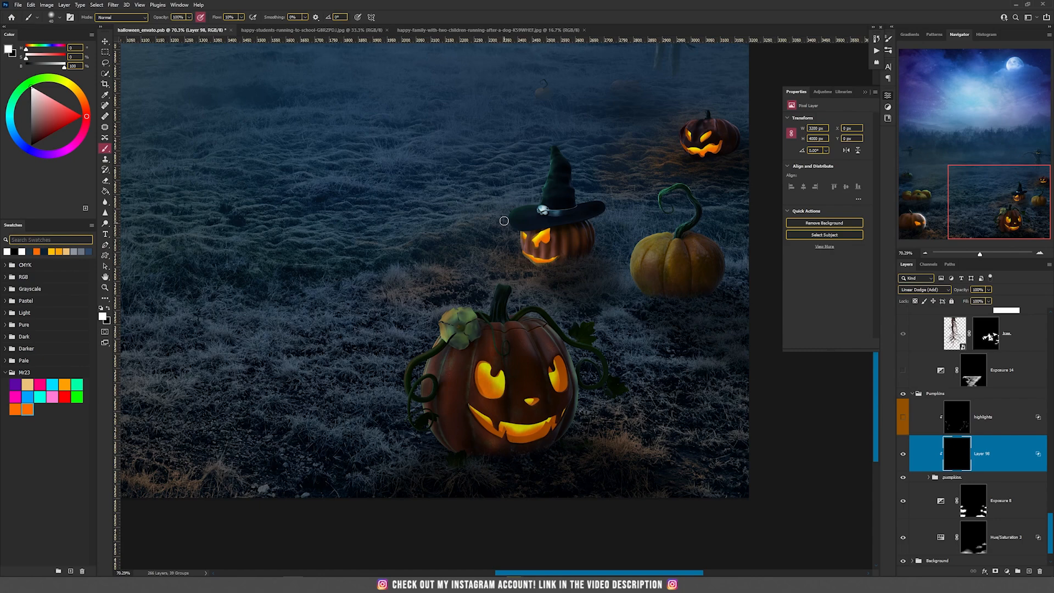
{"action": "scroll", "coordinate": [504, 235], "scroll_direction": "up", "scroll_amount": 5}
{"action": "key", "text": "bracketleft"}
{"action": "key", "text": "bracketleft"}
{"action": "key", "text": "bracketleft"}
{"action": "key", "text": "bracketleft"}
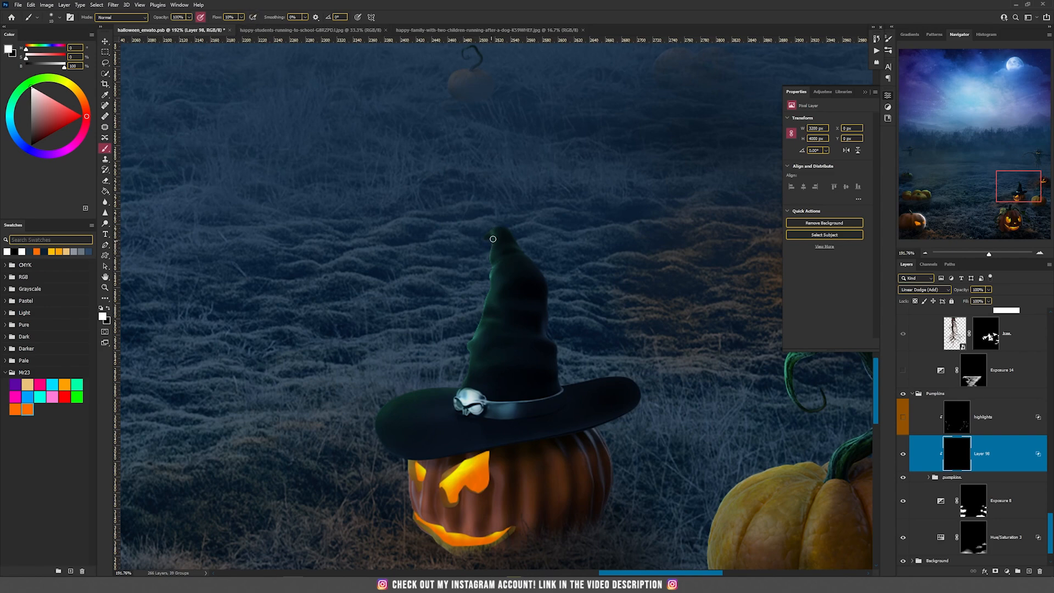
{"action": "mouse_move", "coordinate": [491, 272]}
{"action": "left_mouse_down"}
{"action": "mouse_move", "coordinate": [482, 302]}
{"action": "mouse_move", "coordinate": [494, 305]}
{"action": "mouse_move", "coordinate": [481, 304]}
{"action": "mouse_move", "coordinate": [466, 337]}
{"action": "mouse_move", "coordinate": [459, 389]}
{"action": "mouse_move", "coordinate": [379, 402]}
{"action": "mouse_move", "coordinate": [377, 436]}
{"action": "left_mouse_up"}
{"action": "left_click_drag", "start_coordinate": [411, 492], "coordinate": [420, 519]}
{"action": "left_click_drag", "start_coordinate": [463, 391], "coordinate": [508, 405]}
{"action": "mouse_move", "coordinate": [762, 463]}
{"action": "left_mouse_down"}
{"action": "mouse_move", "coordinate": [720, 513]}
{"action": "mouse_move", "coordinate": [533, 279]}
{"action": "mouse_move", "coordinate": [483, 343]}
{"action": "left_mouse_up"}
{"action": "left_click_drag", "start_coordinate": [557, 299], "coordinate": [509, 337]}
{"action": "left_click_drag", "start_coordinate": [491, 323], "coordinate": [486, 404]}
{"action": "left_click_drag", "start_coordinate": [561, 167], "coordinate": [642, 167]}
{"action": "mouse_move", "coordinate": [637, 181]}
{"action": "left_mouse_down"}
{"action": "mouse_move", "coordinate": [652, 204]}
{"action": "mouse_move", "coordinate": [597, 293]}
{"action": "left_mouse_up"}
{"action": "mouse_move", "coordinate": [558, 212]}
{"action": "left_mouse_down"}
{"action": "mouse_move", "coordinate": [559, 167]}
{"action": "mouse_move", "coordinate": [507, 321]}
{"action": "left_mouse_up"}
{"action": "mouse_move", "coordinate": [534, 161]}
{"action": "left_mouse_down"}
{"action": "mouse_move", "coordinate": [560, 140]}
{"action": "mouse_move", "coordinate": [527, 182]}
{"action": "mouse_move", "coordinate": [535, 219]}
{"action": "left_mouse_up"}
{"action": "left_click_drag", "start_coordinate": [619, 142], "coordinate": [620, 168]}
{"action": "left_click_drag", "start_coordinate": [576, 142], "coordinate": [549, 153]}
{"action": "mouse_move", "coordinate": [600, 133]}
{"action": "left_mouse_down"}
{"action": "mouse_move", "coordinate": [599, 121]}
{"action": "mouse_move", "coordinate": [474, 260]}
{"action": "left_mouse_up"}
{"action": "left_click_drag", "start_coordinate": [293, 153], "coordinate": [864, 170]}
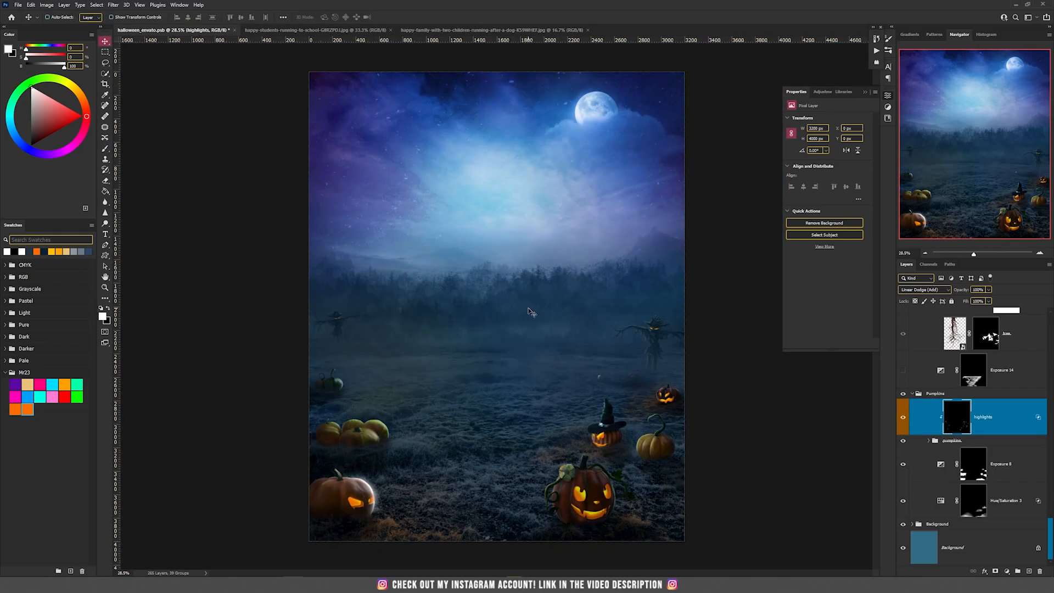
Add an empty layer and place it directly above the Pumpkins group
{"action": "key", "text": "alt+]"}
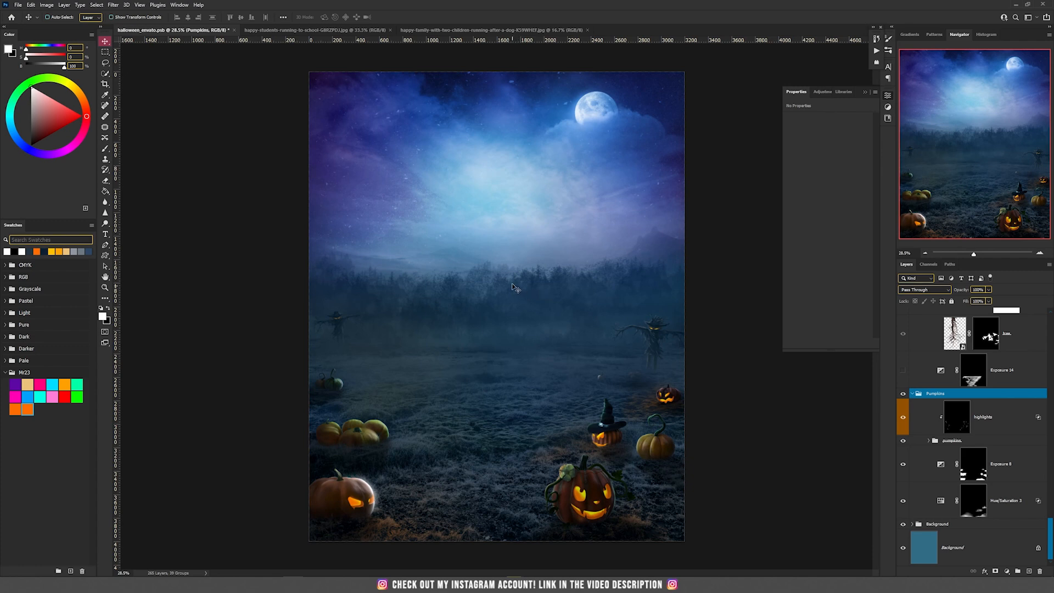
{"action": "left_click", "coordinate": [1028, 571]}
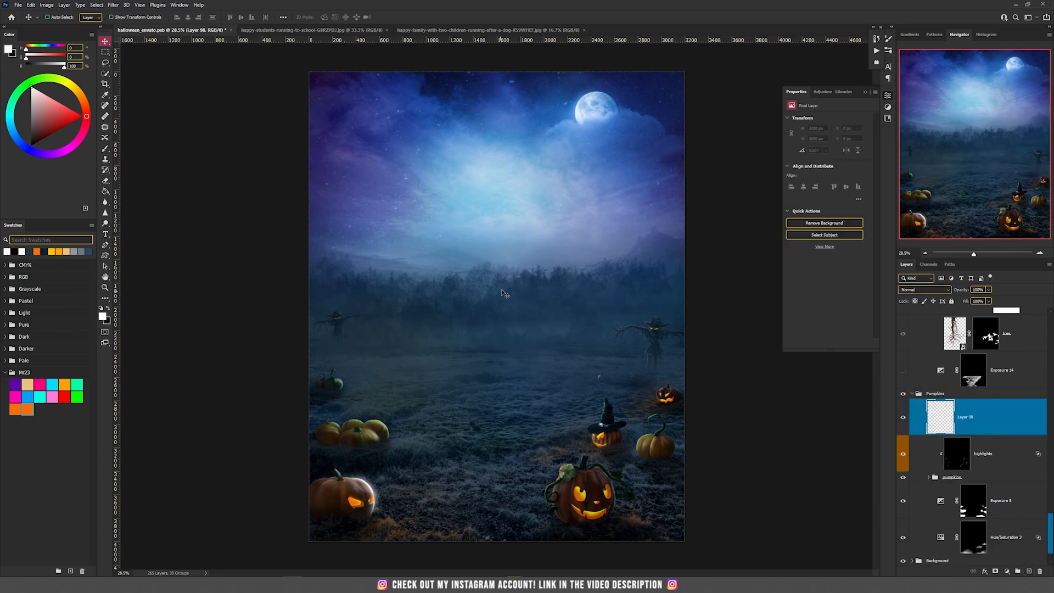
{"action": "left_click_drag", "start_coordinate": [972, 400], "coordinate": [971, 388]}
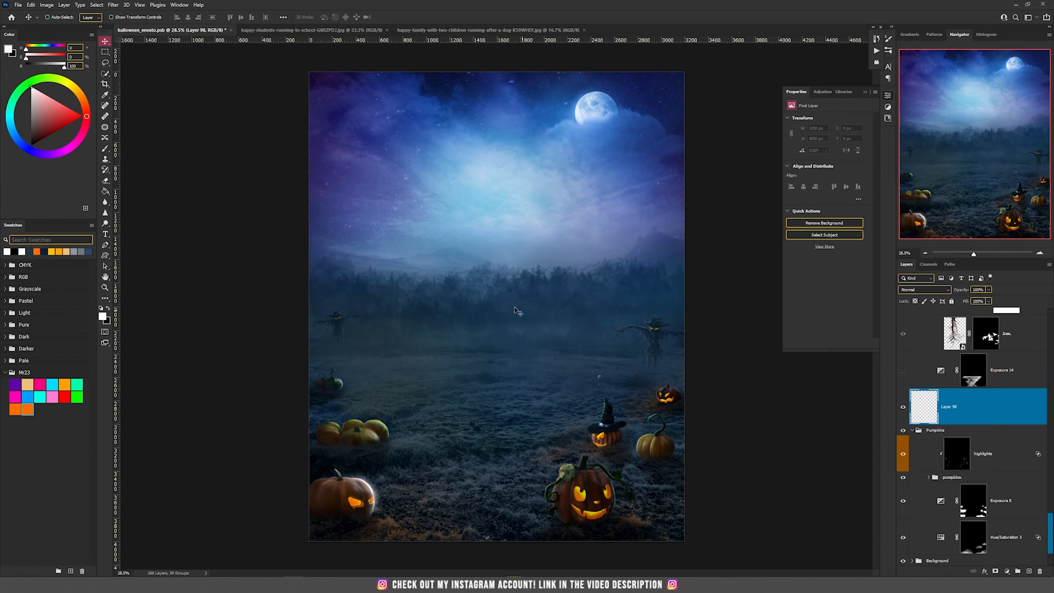
Sketch the sides of a giant tree monster's torso and two legs with root-like feet in white brush strokes
{"action": "key", "text": "b"}
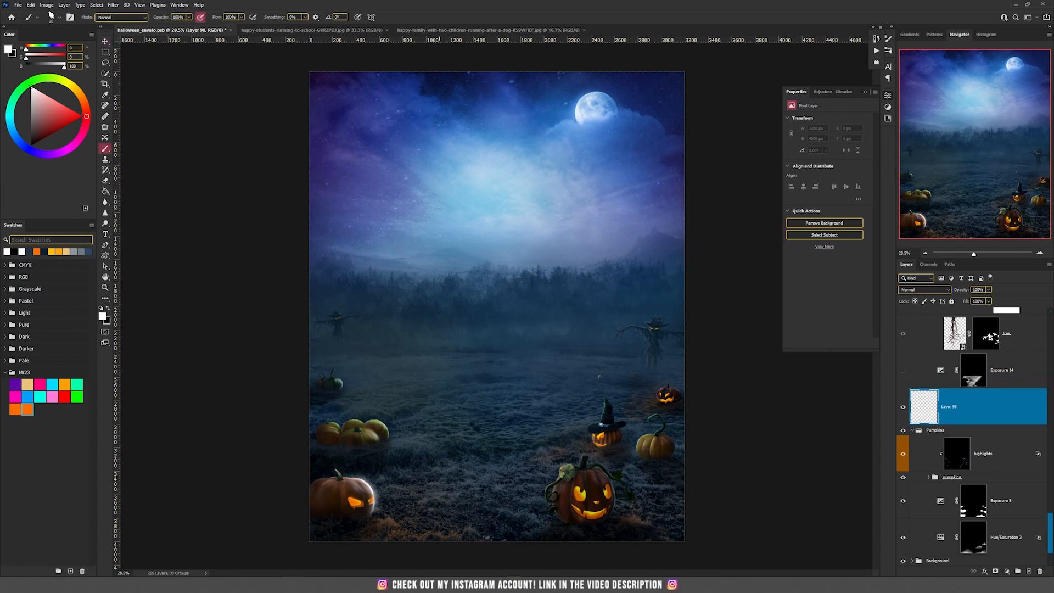
{"action": "left_click_drag", "start_coordinate": [483, 221], "coordinate": [489, 235]}
{"action": "mouse_move", "coordinate": [479, 296]}
{"action": "left_mouse_down"}
{"action": "mouse_move", "coordinate": [425, 316]}
{"action": "mouse_move", "coordinate": [406, 305]}
{"action": "left_mouse_up"}
{"action": "mouse_move", "coordinate": [475, 219]}
{"action": "left_mouse_down"}
{"action": "mouse_move", "coordinate": [454, 294]}
{"action": "mouse_move", "coordinate": [478, 297]}
{"action": "left_mouse_up"}
{"action": "left_click_drag", "start_coordinate": [511, 226], "coordinate": [515, 296]}
{"action": "left_click_drag", "start_coordinate": [495, 291], "coordinate": [511, 297]}
{"action": "left_click_drag", "start_coordinate": [517, 300], "coordinate": [549, 421]}
{"action": "left_click_drag", "start_coordinate": [557, 373], "coordinate": [597, 407]}
{"action": "left_click_drag", "start_coordinate": [461, 326], "coordinate": [365, 409]}
{"action": "left_click_drag", "start_coordinate": [417, 362], "coordinate": [411, 409]}
{"action": "left_click_drag", "start_coordinate": [417, 365], "coordinate": [426, 391]}
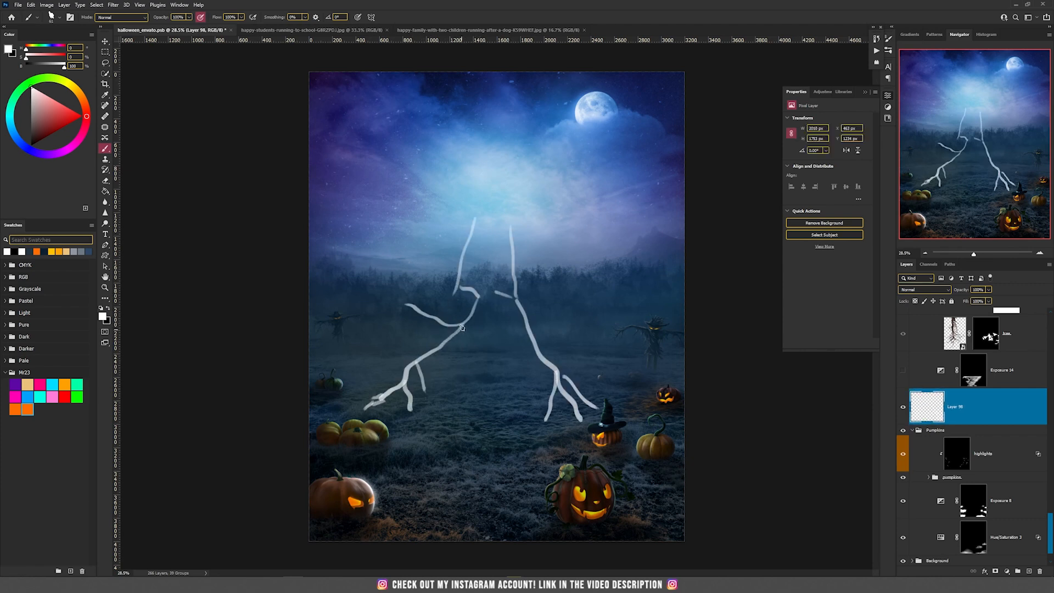
Thicken the sketched legs and draw two long outstretched arms across the sky in white
{"action": "left_click_drag", "start_coordinate": [496, 292], "coordinate": [519, 328]}
{"action": "left_click_drag", "start_coordinate": [463, 326], "coordinate": [422, 352]}
{"action": "left_click_drag", "start_coordinate": [497, 296], "coordinate": [554, 390]}
{"action": "left_click_drag", "start_coordinate": [491, 294], "coordinate": [434, 345]}
{"action": "left_click_drag", "start_coordinate": [472, 218], "coordinate": [332, 201]}
{"action": "mouse_move", "coordinate": [505, 227]}
{"action": "left_mouse_down"}
{"action": "mouse_move", "coordinate": [576, 215]}
{"action": "mouse_move", "coordinate": [648, 221]}
{"action": "left_mouse_up"}
{"action": "left_click_drag", "start_coordinate": [428, 203], "coordinate": [318, 193]}
{"action": "mouse_move", "coordinate": [346, 199]}
{"action": "left_mouse_down"}
{"action": "mouse_move", "coordinate": [462, 216]}
{"action": "mouse_move", "coordinate": [667, 224]}
{"action": "left_mouse_up"}
Sketch the monster's round head with a scowling face and branches growing from it, and refine the arm on the moon side
{"action": "left_click_drag", "start_coordinate": [460, 204], "coordinate": [530, 203]}
{"action": "left_click_drag", "start_coordinate": [467, 179], "coordinate": [521, 209]}
{"action": "left_click_drag", "start_coordinate": [472, 187], "coordinate": [485, 194]}
{"action": "mouse_move", "coordinate": [496, 197]}
{"action": "left_mouse_down"}
{"action": "mouse_move", "coordinate": [515, 197]}
{"action": "mouse_move", "coordinate": [508, 212]}
{"action": "left_mouse_up"}
{"action": "left_click_drag", "start_coordinate": [464, 165], "coordinate": [455, 100]}
{"action": "left_click_drag", "start_coordinate": [456, 118], "coordinate": [483, 92]}
{"action": "left_click_drag", "start_coordinate": [489, 147], "coordinate": [507, 101]}
{"action": "left_click_drag", "start_coordinate": [444, 181], "coordinate": [404, 126]}
{"action": "left_click_drag", "start_coordinate": [511, 160], "coordinate": [570, 101]}
{"action": "left_click_drag", "start_coordinate": [519, 187], "coordinate": [537, 173]}
{"action": "left_click_drag", "start_coordinate": [615, 222], "coordinate": [642, 207]}
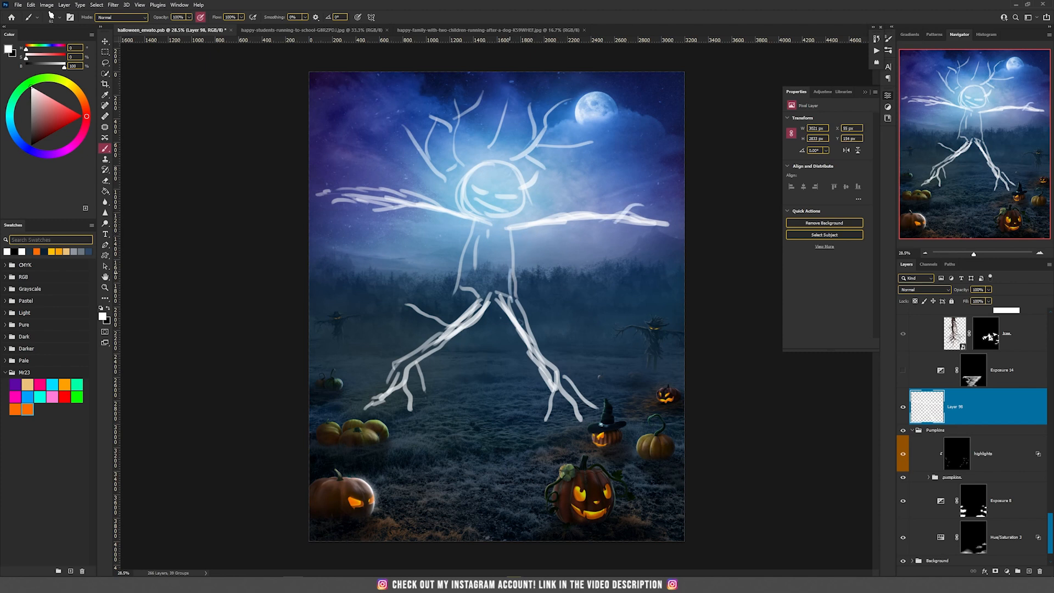
Reinforce the sketched lower body and draw a large clawed hand reaching forward from the torso
{"action": "left_click_drag", "start_coordinate": [483, 259], "coordinate": [458, 297]}
{"action": "left_click_drag", "start_coordinate": [505, 264], "coordinate": [513, 307]}
{"action": "left_click_drag", "start_coordinate": [480, 299], "coordinate": [414, 351]}
{"action": "mouse_move", "coordinate": [515, 305]}
{"action": "left_mouse_down"}
{"action": "mouse_move", "coordinate": [551, 285]}
{"action": "mouse_move", "coordinate": [634, 306]}
{"action": "mouse_move", "coordinate": [609, 333]}
{"action": "left_mouse_up"}
{"action": "left_click_drag", "start_coordinate": [571, 316], "coordinate": [581, 352]}
{"action": "mouse_move", "coordinate": [519, 324]}
{"action": "left_mouse_down"}
{"action": "mouse_move", "coordinate": [582, 297]}
{"action": "mouse_move", "coordinate": [582, 314]}
{"action": "left_mouse_up"}
{"action": "mouse_move", "coordinate": [544, 294]}
{"action": "left_mouse_down"}
{"action": "mouse_move", "coordinate": [592, 291]}
{"action": "mouse_move", "coordinate": [632, 309]}
{"action": "left_mouse_up"}
{"action": "left_click_drag", "start_coordinate": [575, 299], "coordinate": [606, 329]}
{"action": "mouse_move", "coordinate": [568, 288]}
{"action": "left_mouse_down"}
{"action": "mouse_move", "coordinate": [547, 296]}
{"action": "mouse_move", "coordinate": [520, 238]}
{"action": "left_mouse_up"}
{"action": "left_click_drag", "start_coordinate": [536, 273], "coordinate": [512, 252]}
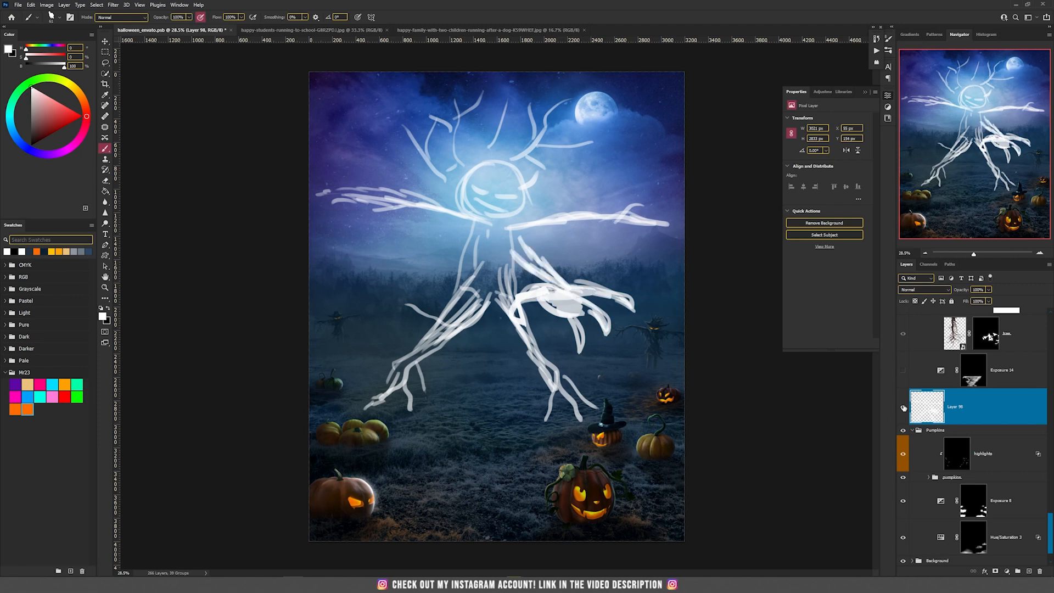
Hide the sketch layer and show the tree00400 layer with its mask disabled
{"action": "scroll", "coordinate": [903, 407], "scroll_direction": "up", "scroll_amount": 2}
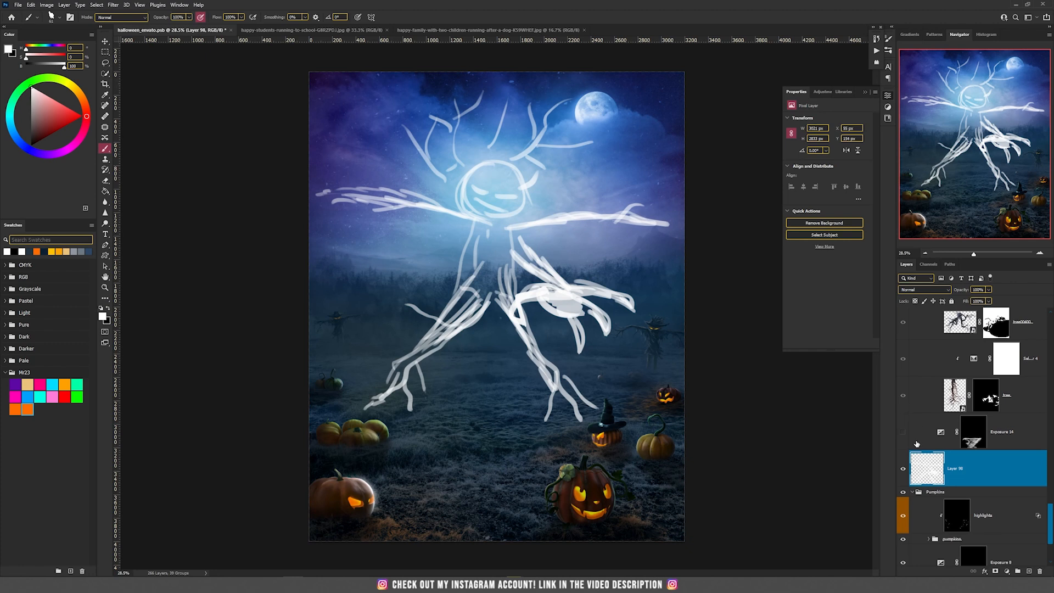
{"action": "left_click", "coordinate": [903, 469]}
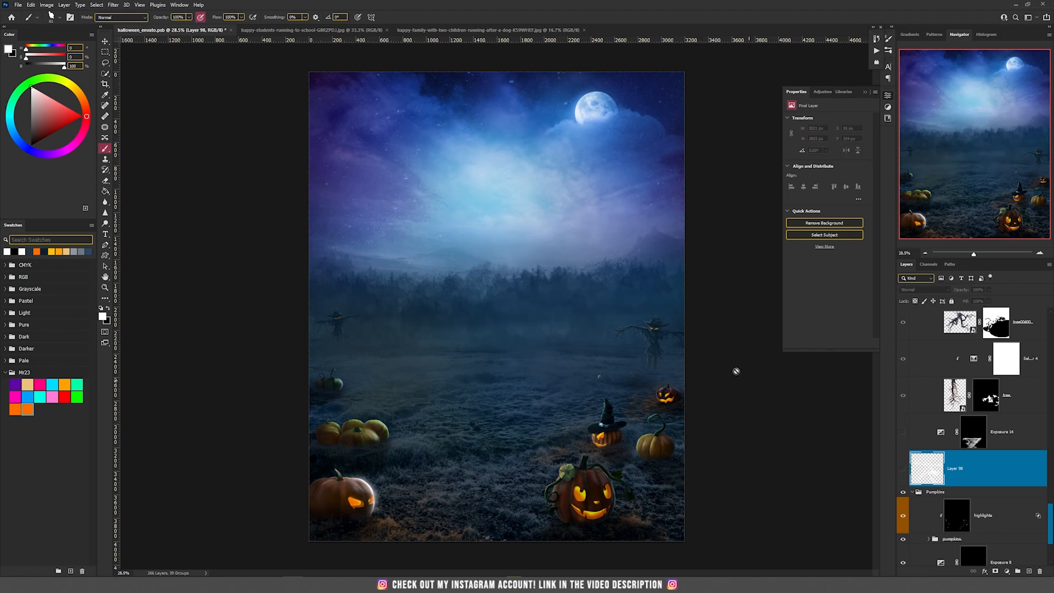
{"action": "scroll", "coordinate": [976, 417], "scroll_direction": "up", "scroll_amount": 3}
{"action": "scroll", "coordinate": [976, 418], "scroll_direction": "up", "scroll_amount": 4}
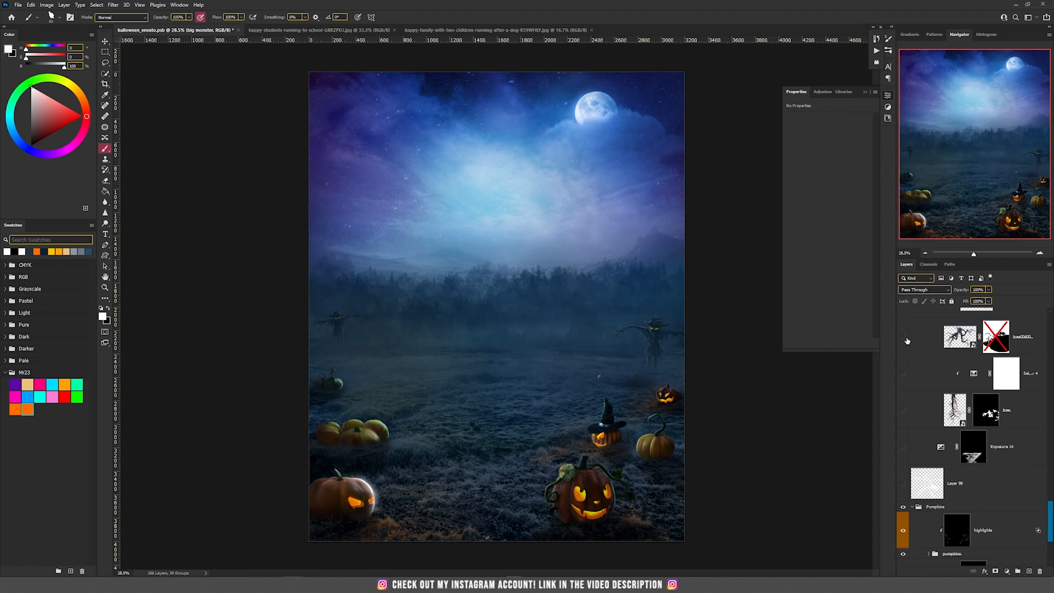
{"action": "left_click", "coordinate": [904, 338]}
{"action": "key", "text": "v"}
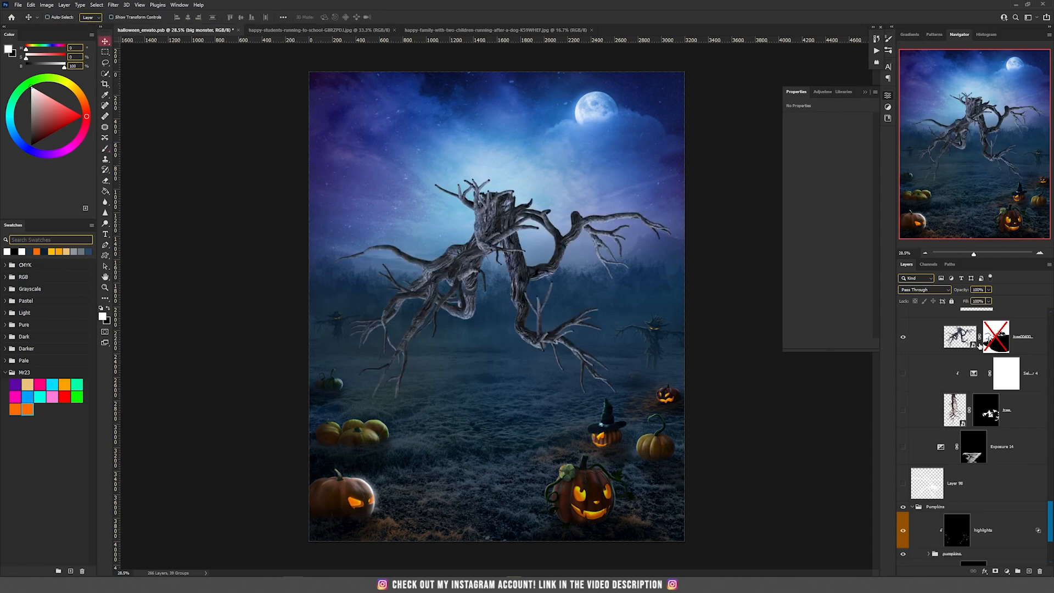
Try rotating the tree upright with Free Transform and repositioning it over the scene
{"action": "left_click", "coordinate": [968, 337]}
{"action": "key", "text": "ctrl+t"}
{"action": "left_click_drag", "start_coordinate": [800, 372], "coordinate": [163, 423]}
{"action": "left_click_drag", "start_coordinate": [531, 382], "coordinate": [527, 244]}
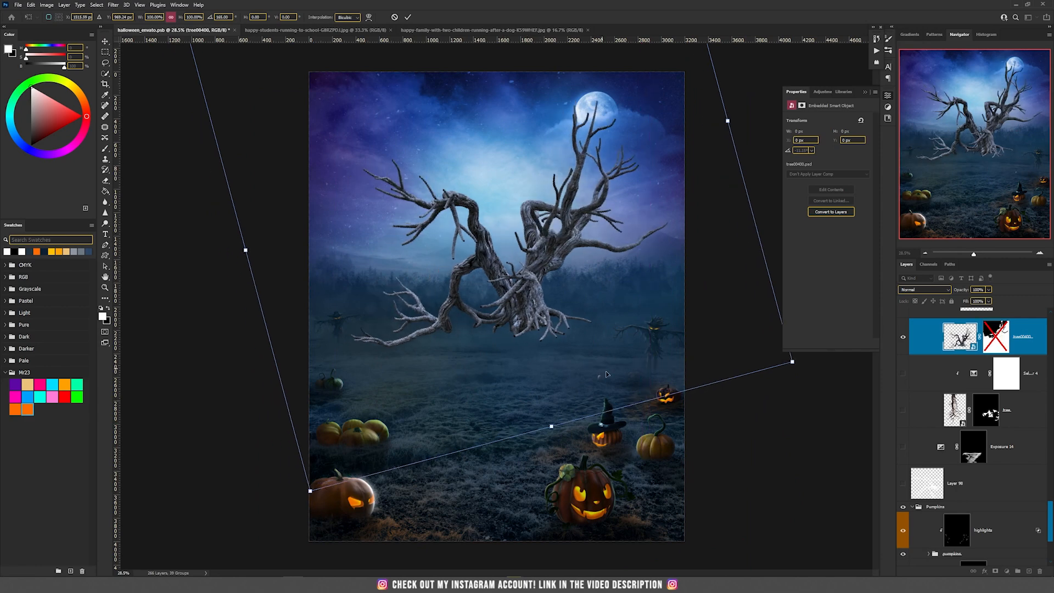
{"action": "key", "text": "Return"}
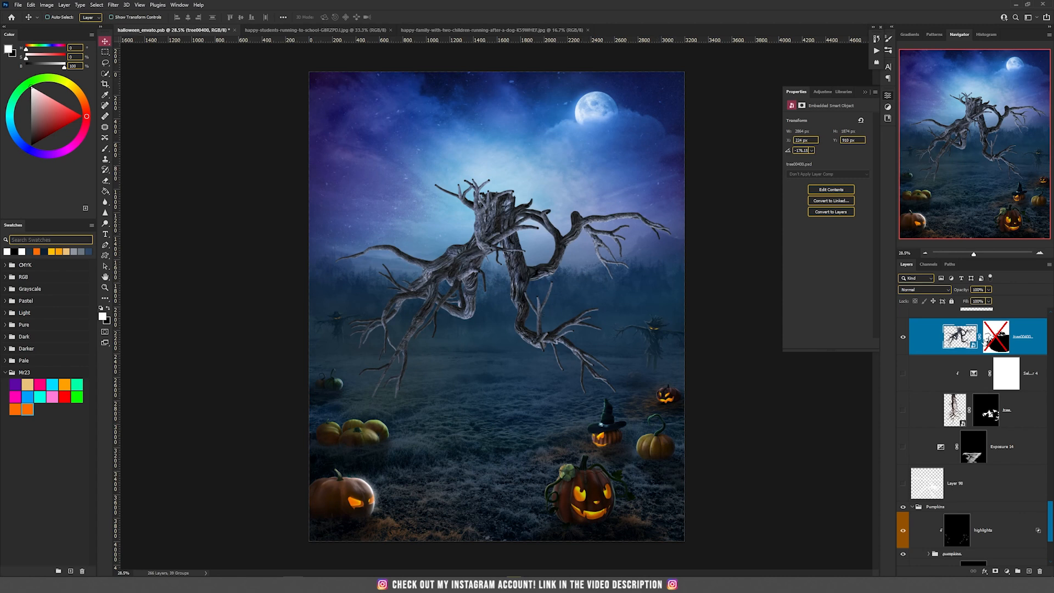
Re-enable the mask on the tree00400 layer and show the tree00400 copy 2 layer that extends the monster's leg
{"action": "left_click", "coordinate": [980, 340], "text": "shift"}
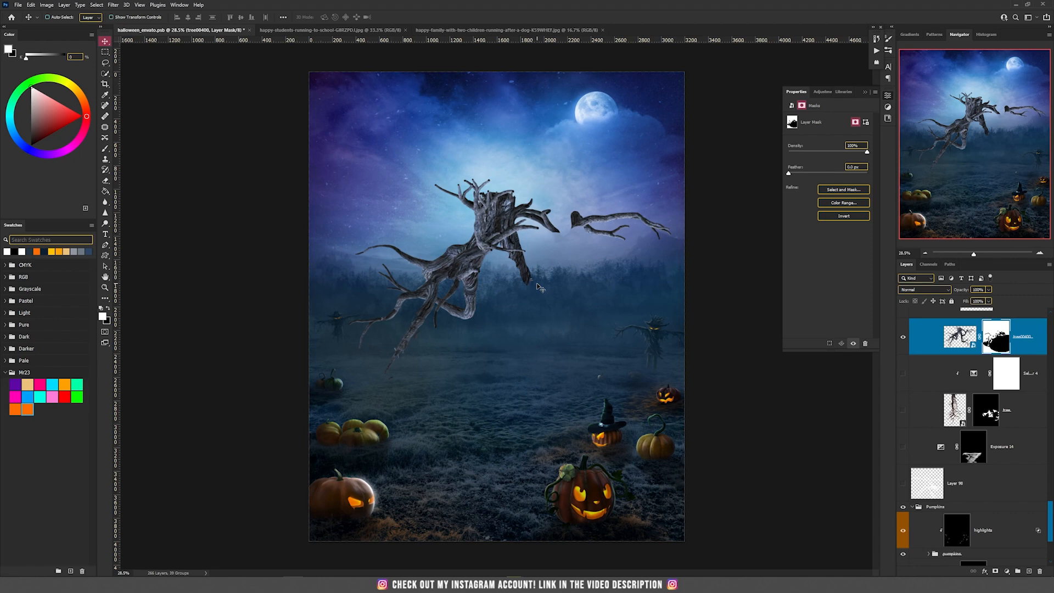
{"action": "scroll", "coordinate": [1004, 428], "scroll_direction": "up", "scroll_amount": 3}
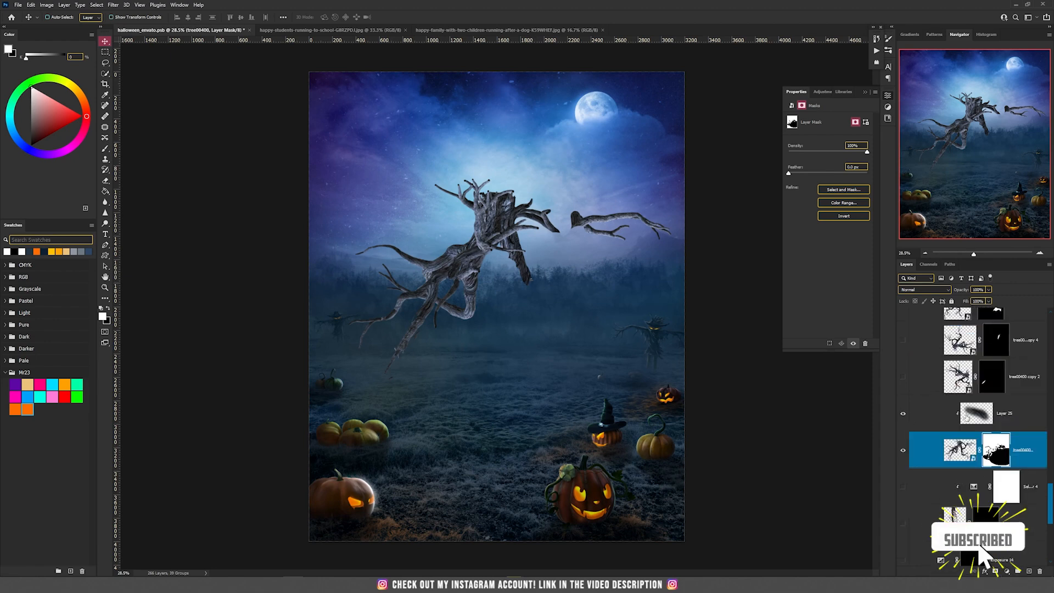
{"action": "scroll", "coordinate": [1004, 428], "scroll_direction": "up", "scroll_amount": 1}
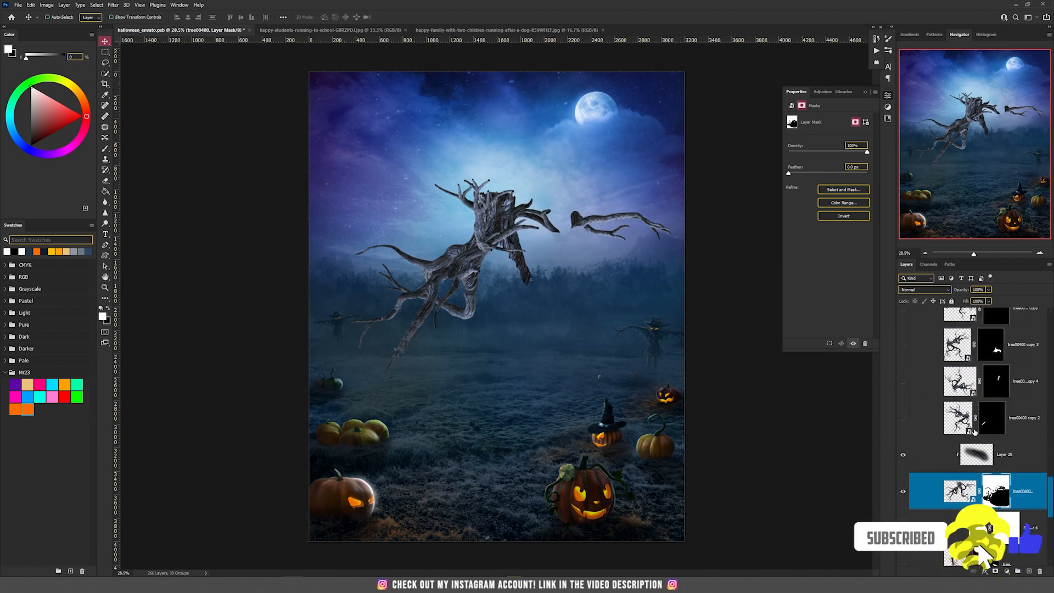
{"action": "left_click", "coordinate": [944, 420]}
{"action": "left_click", "coordinate": [903, 418]}
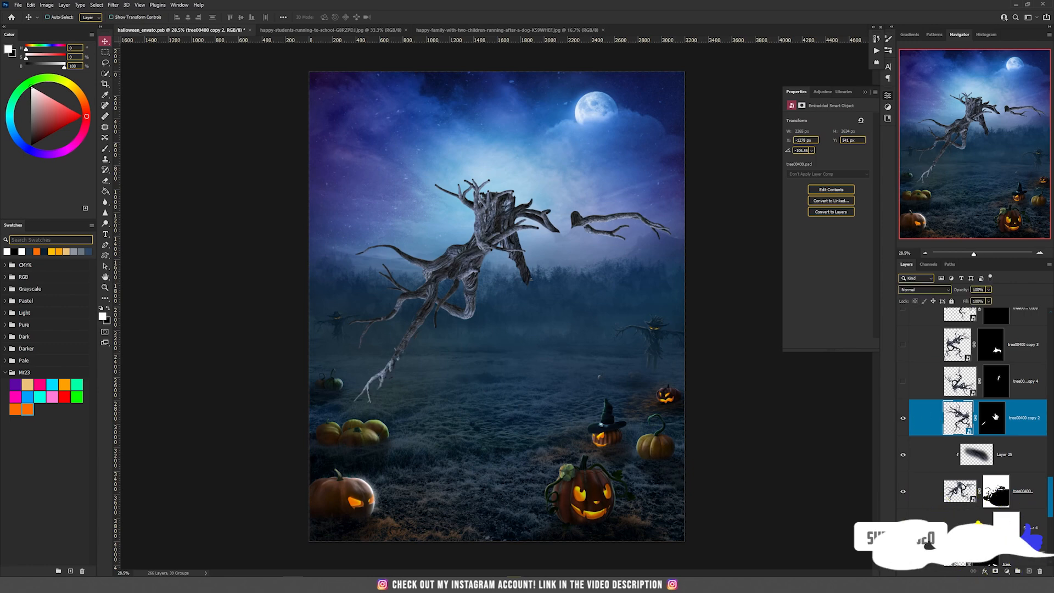
Disable the tree00400 copy 2 layer's mask, try moving the full branch and examine how it joins the leg
{"action": "left_click", "coordinate": [991, 418], "text": "shift"}
{"action": "left_click_drag", "start_coordinate": [421, 317], "coordinate": [610, 330]}
{"action": "key", "text": "ctrl+z"}
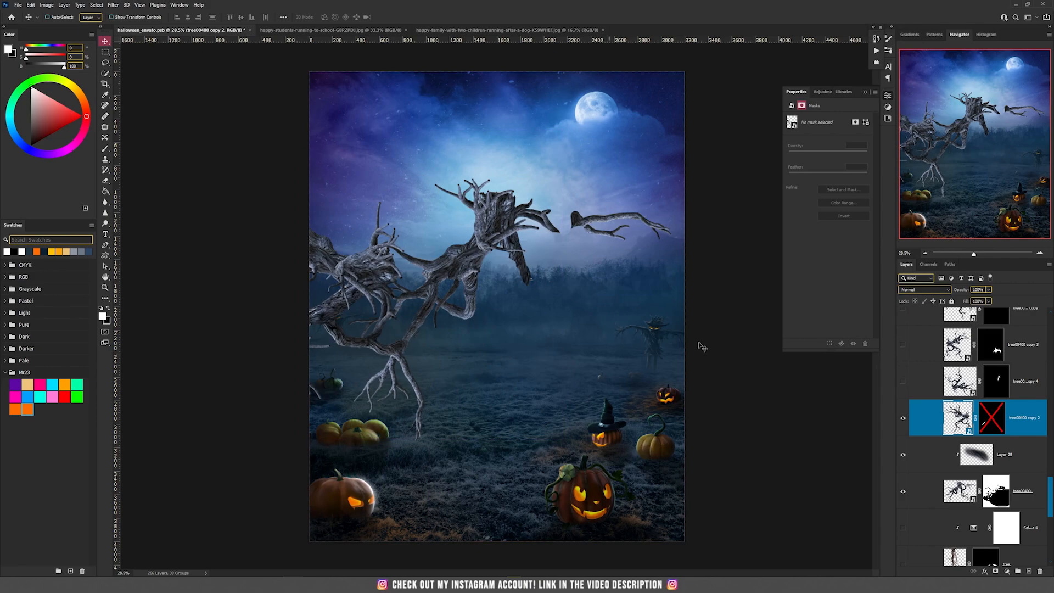
{"action": "scroll", "coordinate": [369, 386], "scroll_direction": "up", "scroll_amount": 5}
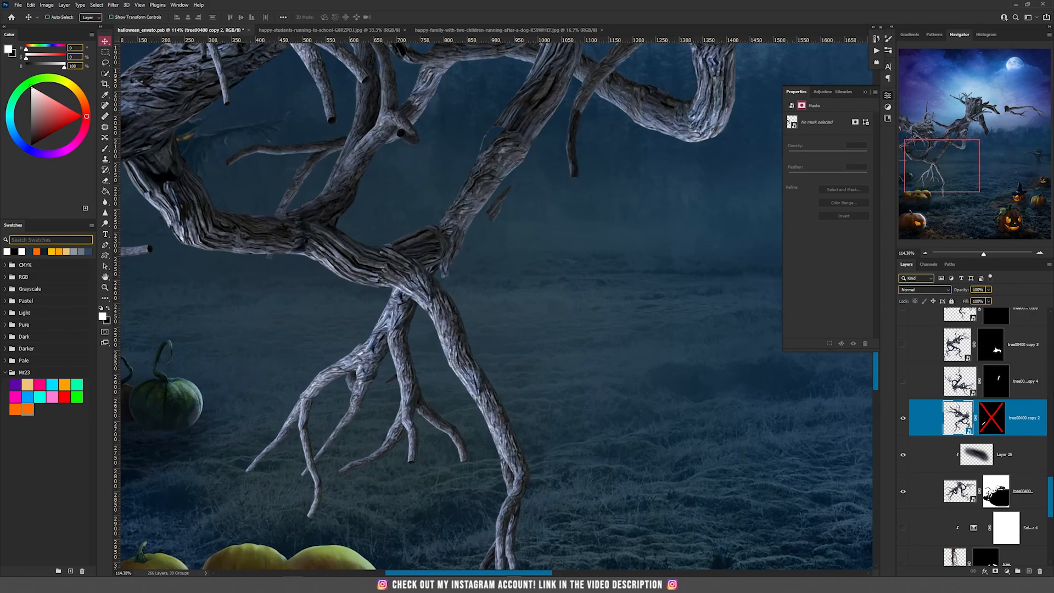
Re-enable the tree00400 copy 2 layer's mask and show the tree00400 copy 4 layer with its mask disabled
{"action": "left_click", "coordinate": [998, 416], "text": "shift"}
{"action": "scroll", "coordinate": [494, 395], "scroll_direction": "down", "scroll_amount": 5}
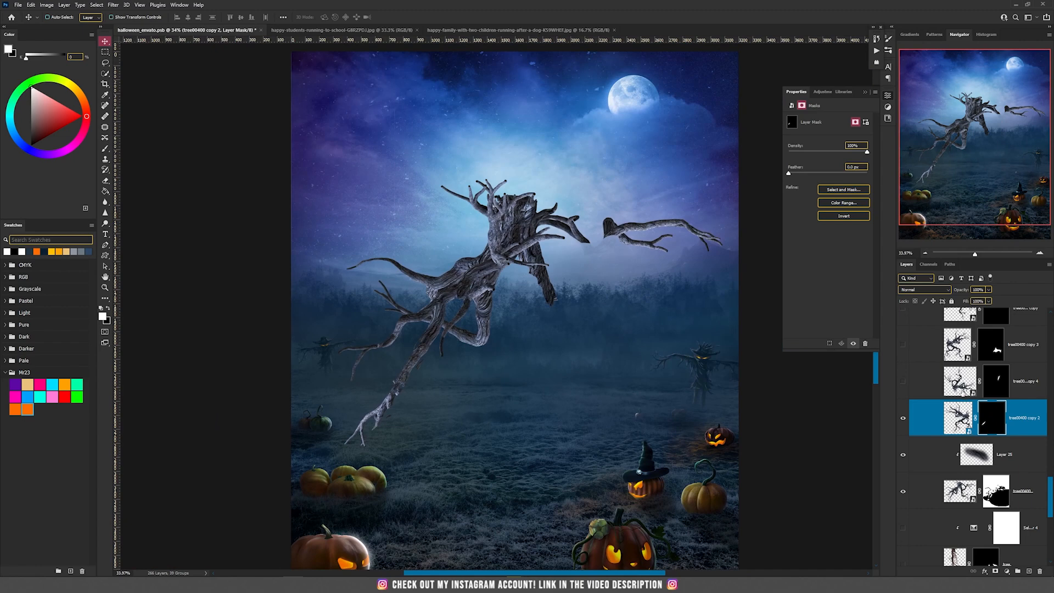
{"action": "left_click", "coordinate": [903, 382]}
{"action": "left_click", "coordinate": [995, 381], "text": "shift"}
{"action": "left_click", "coordinate": [966, 380]}
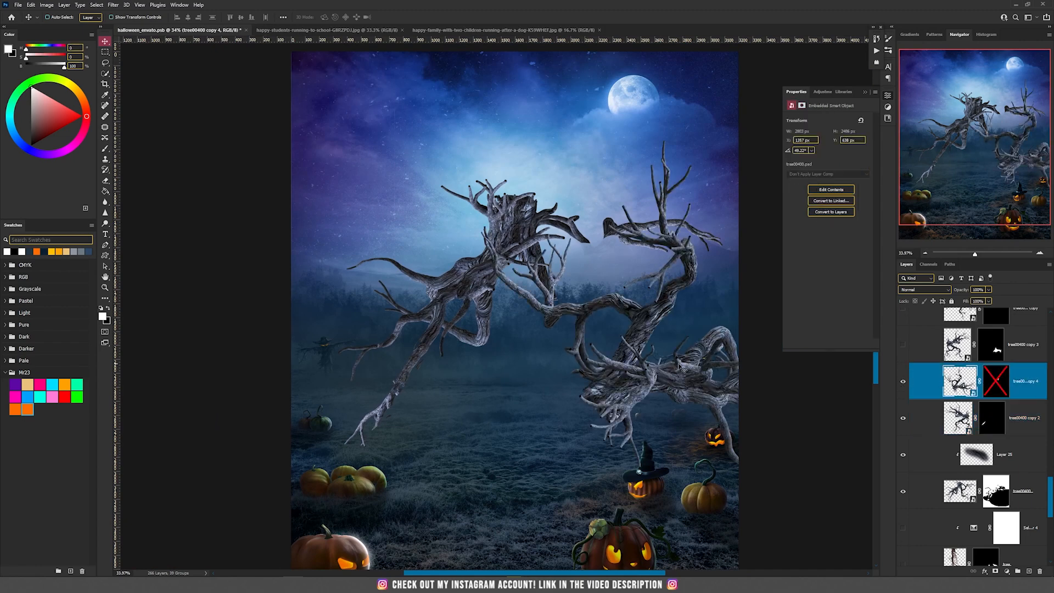
Re-enable the tree00400 copy 4 layer's mask and toggle the layer's visibility to compare the added branch
{"action": "left_click", "coordinate": [996, 381], "text": "shift"}
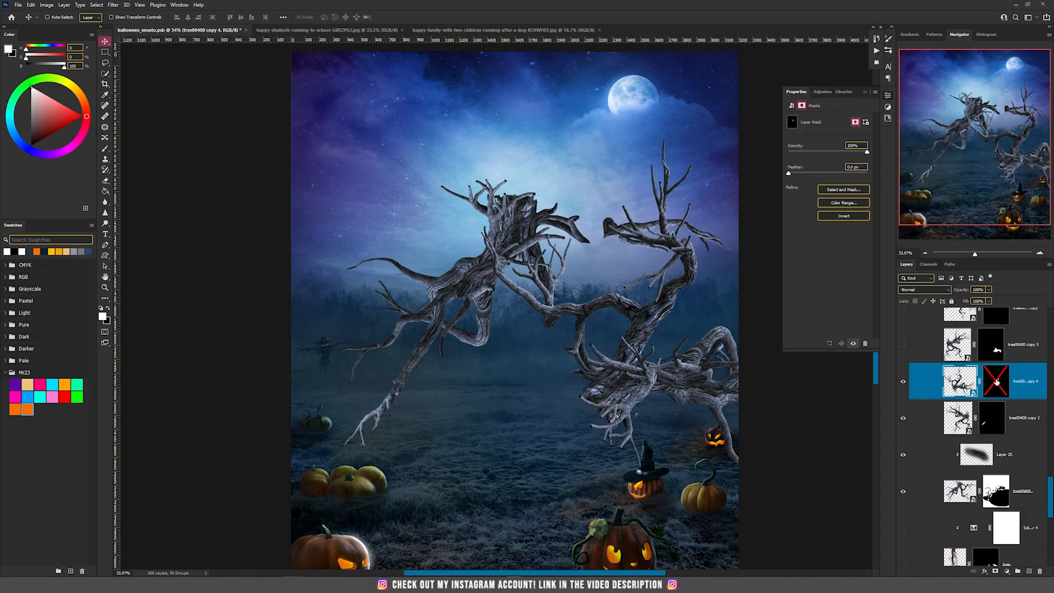
{"action": "scroll", "coordinate": [565, 280], "scroll_direction": "up", "scroll_amount": 5}
{"action": "left_click", "coordinate": [903, 380]}
{"action": "left_click", "coordinate": [903, 381]}
{"action": "scroll", "coordinate": [621, 375], "scroll_direction": "down", "scroll_amount": 3}
Show the tree00400 copy 3 layer and disable its mask to examine the full branch used for the foot
{"action": "left_click", "coordinate": [903, 345]}
{"action": "scroll", "coordinate": [732, 363], "scroll_direction": "down", "scroll_amount": 3}
{"action": "scroll", "coordinate": [623, 386], "scroll_direction": "up", "scroll_amount": 4}
{"action": "left_click", "coordinate": [903, 345]}
{"action": "left_click", "coordinate": [903, 344]}
{"action": "left_click", "coordinate": [991, 344], "text": "shift"}
{"action": "scroll", "coordinate": [667, 370], "scroll_direction": "down", "scroll_amount": 4}
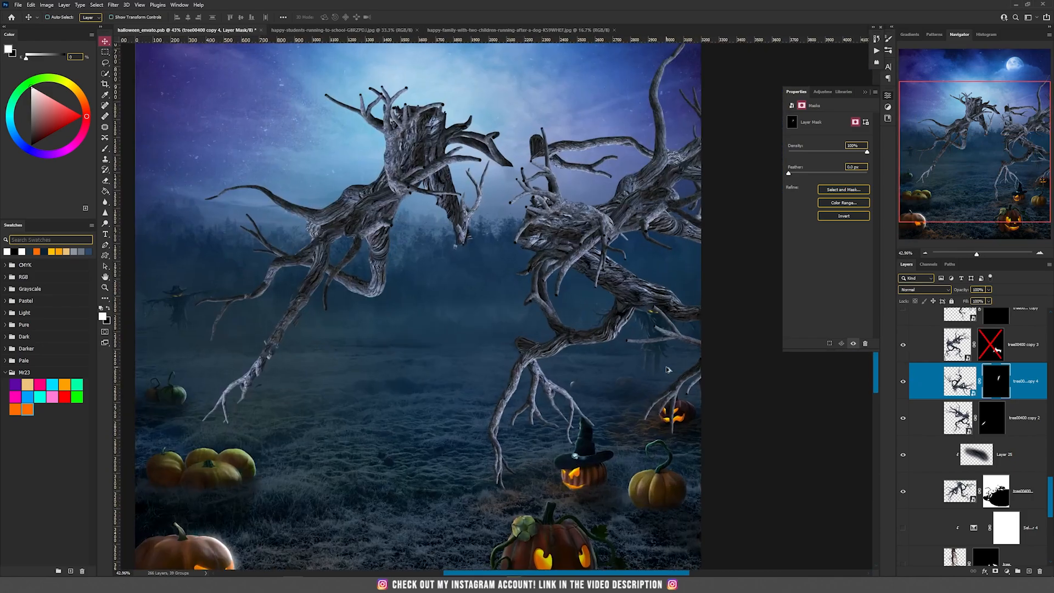
Re-enable the tree00400 copy 3 layer's mask and show the tree00400 copy layer that forms the monster's arms
{"action": "left_click", "coordinate": [990, 344]}
{"action": "scroll", "coordinate": [589, 449], "scroll_direction": "up", "scroll_amount": 7}
{"action": "scroll", "coordinate": [479, 412], "scroll_direction": "down", "scroll_amount": 6}
{"action": "scroll", "coordinate": [441, 349], "scroll_direction": "up", "scroll_amount": 4}
{"action": "scroll", "coordinate": [931, 365], "scroll_direction": "up", "scroll_amount": 2}
{"action": "left_click", "coordinate": [902, 370]}
{"action": "scroll", "coordinate": [666, 369], "scroll_direction": "down", "scroll_amount": 5}
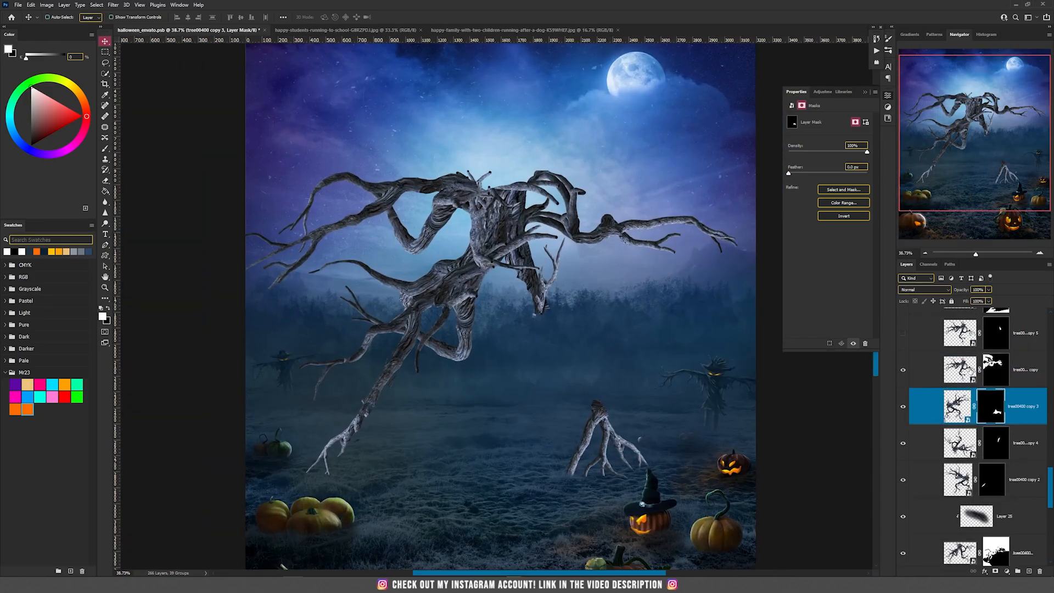
Show the tree00400 copy 5 and tree00394 layers to fill in the torso and the second leg
{"action": "left_click", "coordinate": [995, 370]}
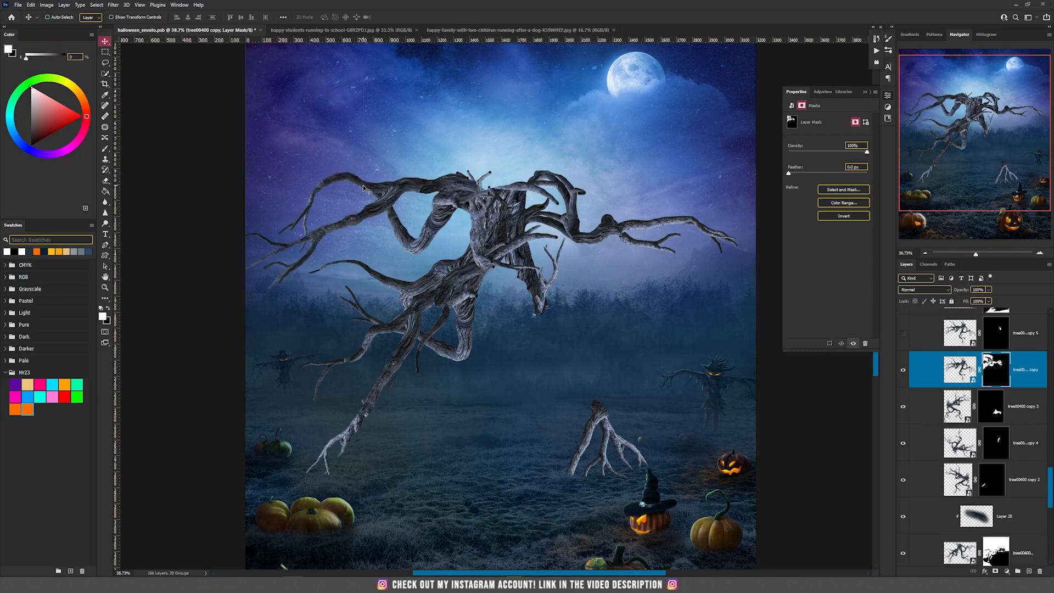
{"action": "scroll", "coordinate": [955, 374], "scroll_direction": "up", "scroll_amount": 1}
{"action": "left_click", "coordinate": [903, 373]}
{"action": "left_click", "coordinate": [995, 374]}
{"action": "scroll", "coordinate": [570, 263], "scroll_direction": "up", "scroll_amount": 4}
{"action": "left_click", "coordinate": [903, 337]}
{"action": "left_click", "coordinate": [995, 337]}
{"action": "scroll", "coordinate": [631, 308], "scroll_direction": "down", "scroll_amount": 5}
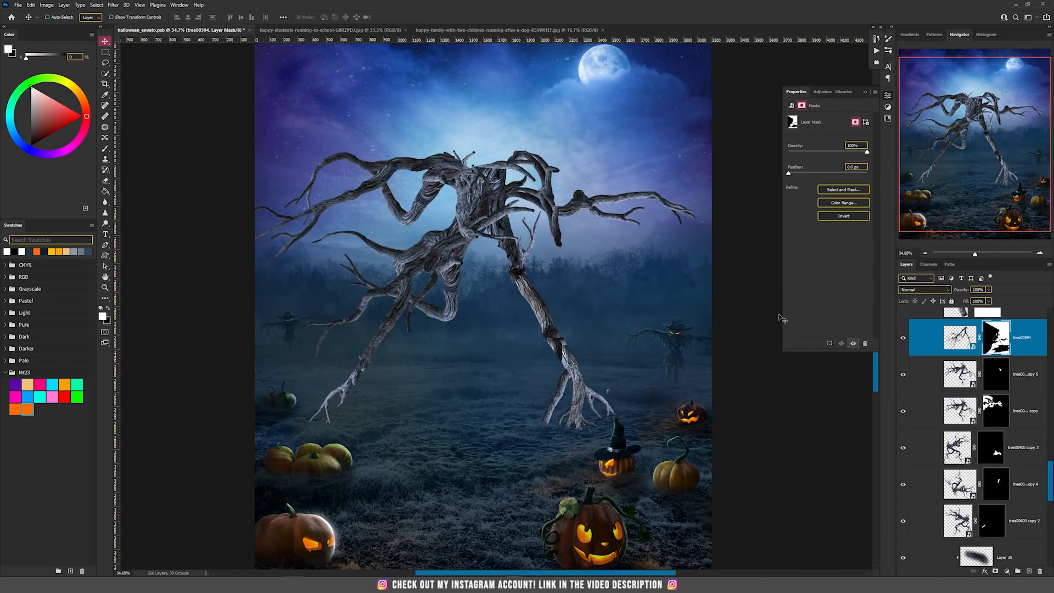
Show the Layer 19 bark piece on the monster's second leg, try moving it and undo the move
{"action": "scroll", "coordinate": [955, 353], "scroll_direction": "up", "scroll_amount": 1}
{"action": "left_click", "coordinate": [903, 353]}
{"action": "left_click", "coordinate": [955, 352]}
{"action": "left_click_drag", "start_coordinate": [571, 318], "coordinate": [558, 329]}
{"action": "scroll", "coordinate": [561, 328], "scroll_direction": "up", "scroll_amount": 8}
{"action": "scroll", "coordinate": [554, 301], "scroll_direction": "down", "scroll_amount": 5}
{"action": "key", "text": "ctrl+z"}
{"action": "left_click_drag", "start_coordinate": [507, 260], "coordinate": [679, 294]}
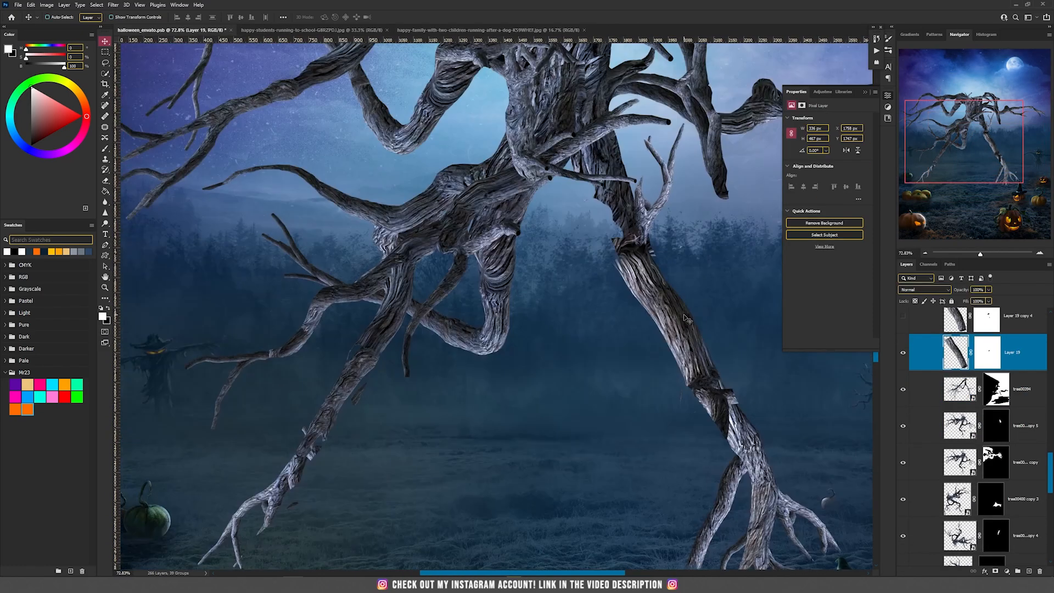
Show the Layer 19 copy 4, copy 5, copy 6 and copy 7 bark pieces that thicken the second leg
{"action": "scroll", "coordinate": [680, 294], "scroll_direction": "down", "scroll_amount": 4}
{"action": "scroll", "coordinate": [908, 366], "scroll_direction": "up", "scroll_amount": 1}
{"action": "left_click", "coordinate": [903, 367]}
{"action": "left_click", "coordinate": [903, 332]}
{"action": "scroll", "coordinate": [906, 369], "scroll_direction": "up", "scroll_amount": 2}
{"action": "left_click", "coordinate": [903, 372]}
{"action": "left_click", "coordinate": [903, 370]}
{"action": "scroll", "coordinate": [906, 370], "scroll_direction": "up", "scroll_amount": 1}
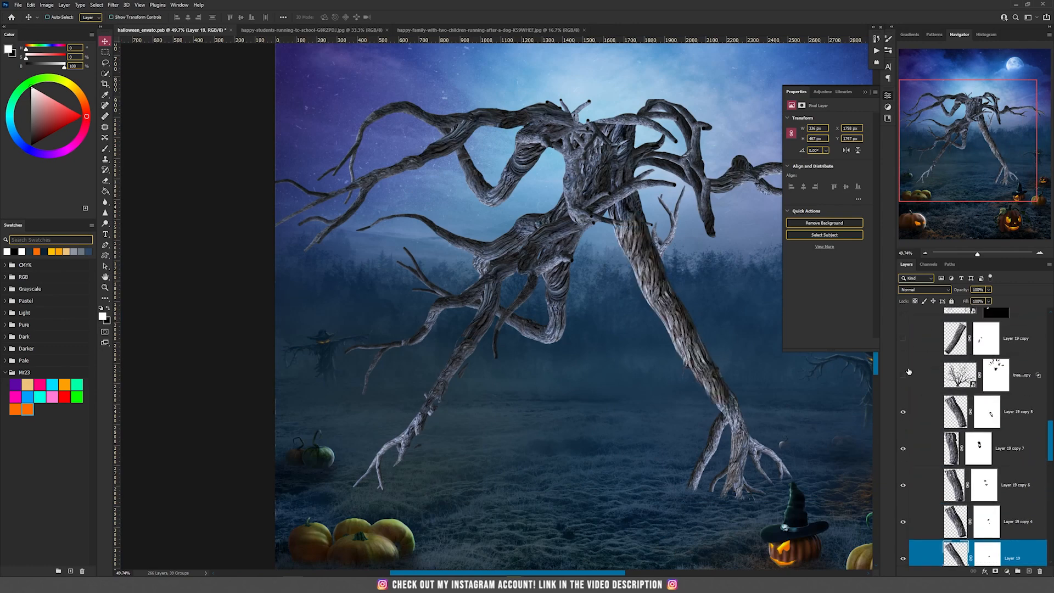
Show the tree00398 copy layer as the monster's branch crown and disable its mask
{"action": "scroll", "coordinate": [708, 274], "scroll_direction": "down", "scroll_amount": 4}
{"action": "left_click_drag", "start_coordinate": [708, 274], "coordinate": [646, 349]}
{"action": "left_click", "coordinate": [903, 375]}
{"action": "left_click", "coordinate": [995, 375], "text": "shift"}
Try moving the full tree crown, undo the move and re-enable the tree00398 copy layer's mask
{"action": "left_click_drag", "start_coordinate": [543, 216], "coordinate": [523, 216]}
{"action": "key", "text": "ctrl+z"}
{"action": "left_click", "coordinate": [995, 375], "text": "shift"}
{"action": "scroll", "coordinate": [582, 220], "scroll_direction": "up", "scroll_amount": 2}
{"action": "scroll", "coordinate": [581, 220], "scroll_direction": "down", "scroll_amount": 2}
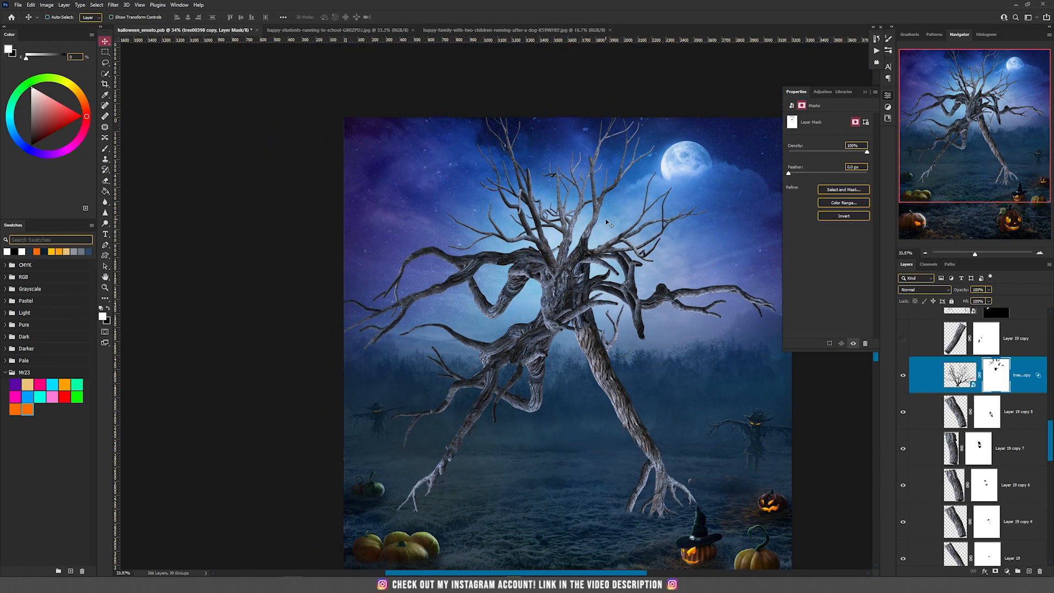
Show the Layer 19 copy, copy 2 and copy 3 bark pieces and the masked branch layer between them on the first leg
{"action": "scroll", "coordinate": [957, 384], "scroll_direction": "up", "scroll_amount": 1}
{"action": "left_click", "coordinate": [903, 389]}
{"action": "left_click", "coordinate": [955, 389]}
{"action": "left_click", "coordinate": [903, 353]}
{"action": "scroll", "coordinate": [922, 359], "scroll_direction": "up", "scroll_amount": 1}
{"action": "left_click", "coordinate": [903, 366]}
{"action": "scroll", "coordinate": [919, 366], "scroll_direction": "up", "scroll_amount": 1}
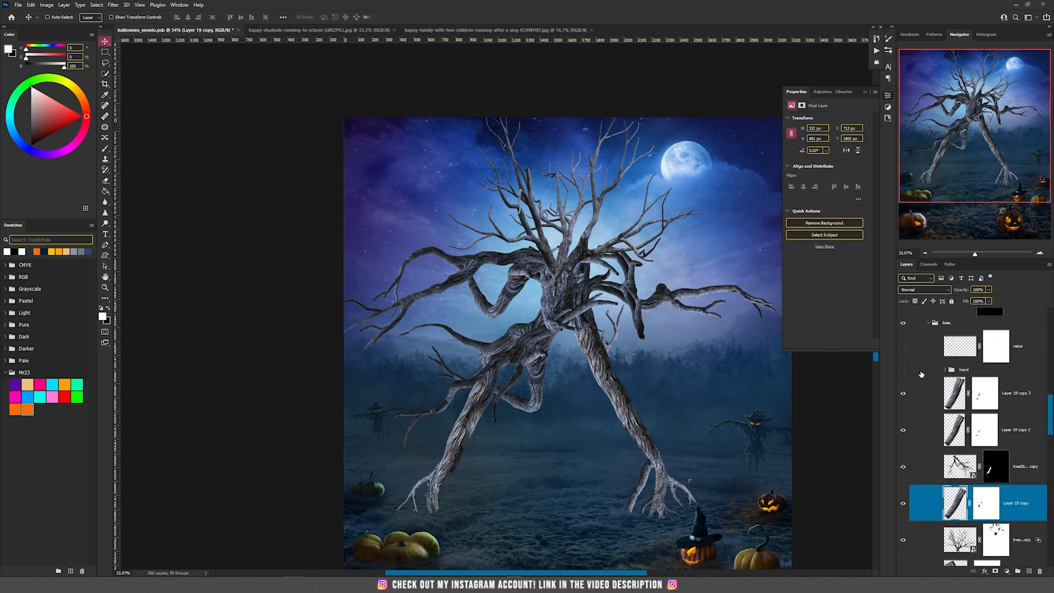
{"action": "left_click", "coordinate": [903, 399]}
{"action": "scroll", "coordinate": [556, 256], "scroll_direction": "down", "scroll_amount": 3}
{"action": "scroll", "coordinate": [482, 222], "scroll_direction": "up", "scroll_amount": 3}
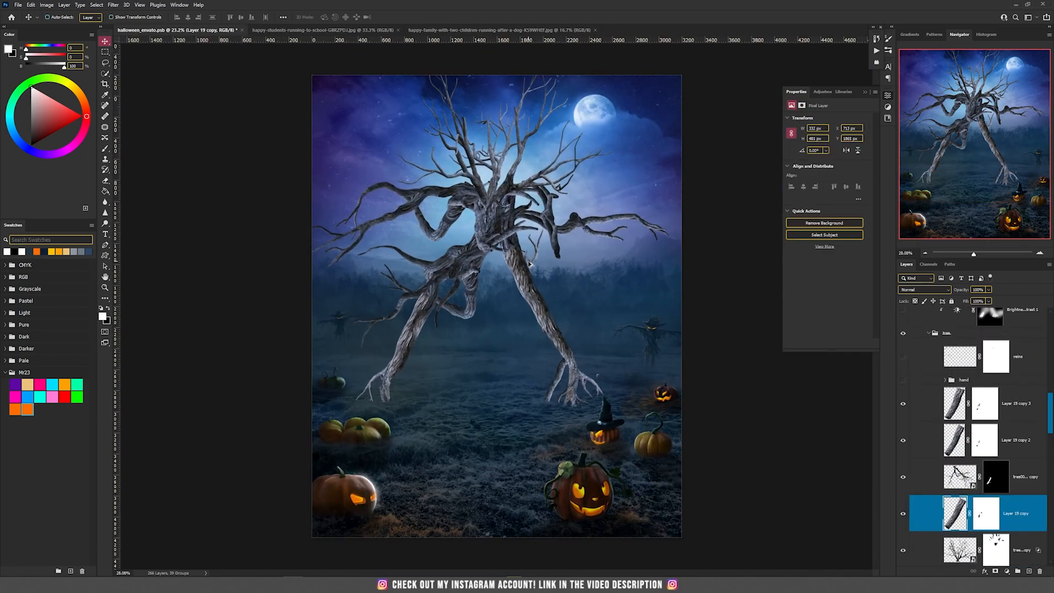
Show the hand group and display the Layer 24 bark texture clipped over the hand
{"action": "scroll", "coordinate": [990, 434], "scroll_direction": "up", "scroll_amount": 1}
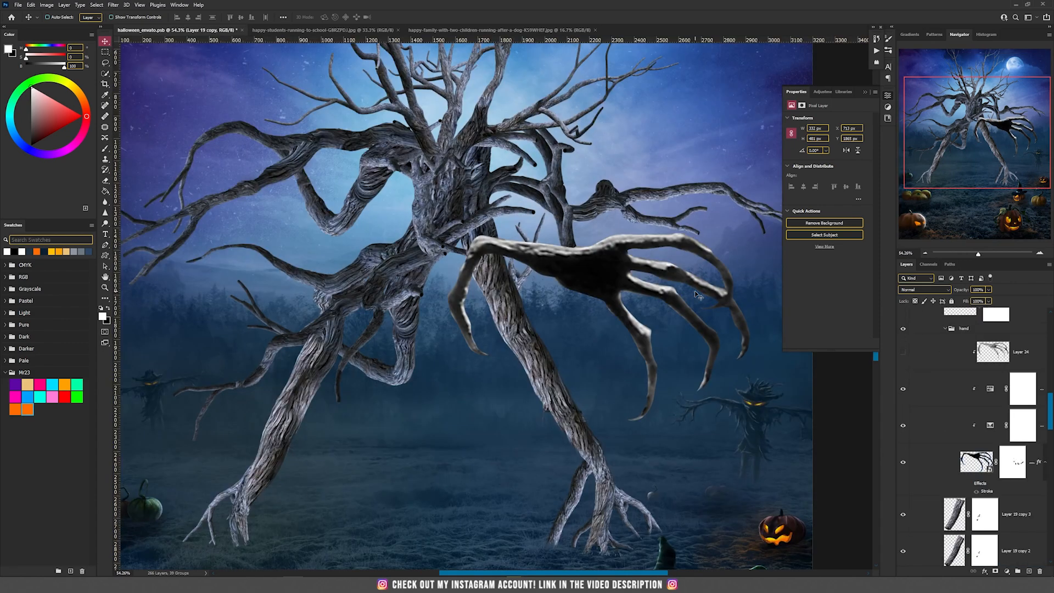
{"action": "scroll", "coordinate": [571, 323], "scroll_direction": "up", "scroll_amount": 2}
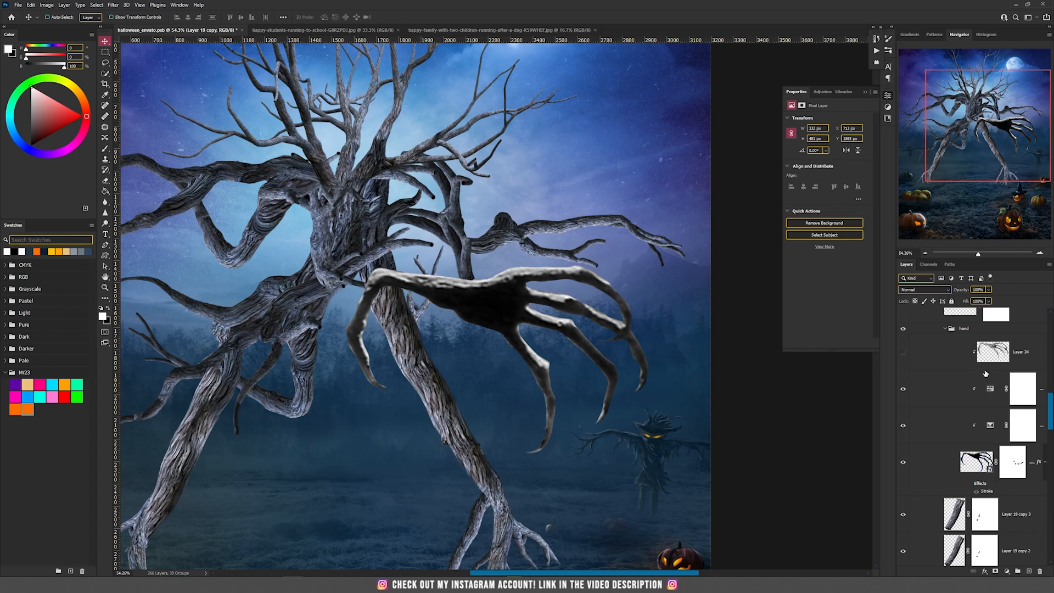
{"action": "left_click", "coordinate": [903, 353]}
{"action": "scroll", "coordinate": [459, 321], "scroll_direction": "up", "scroll_amount": 3}
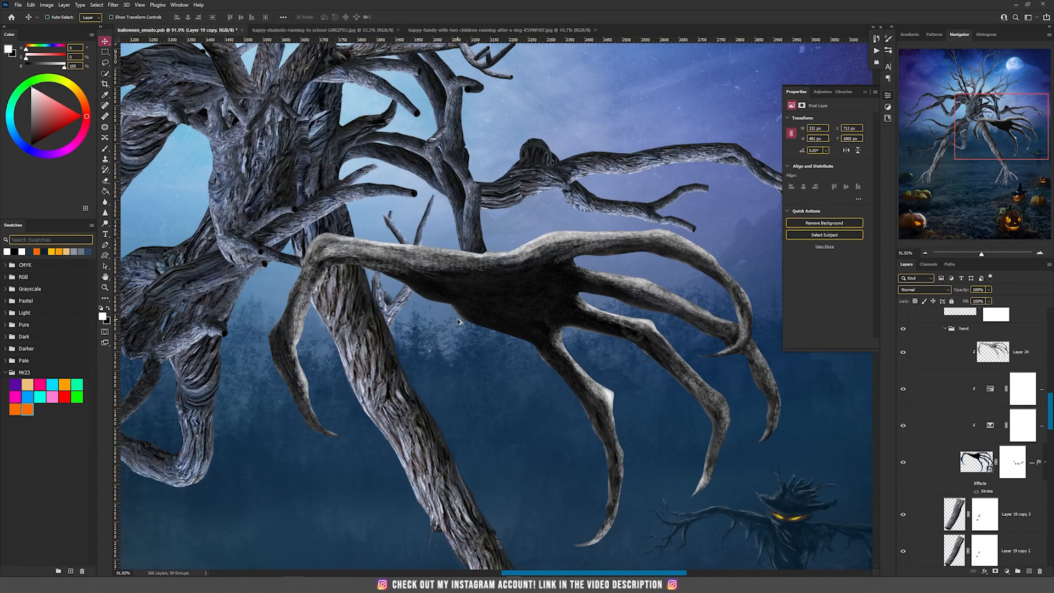
Add a new clipped layer above Hue/Saturation 2 in the hand group and choose a textured brush from General Brushes
{"action": "scroll", "coordinate": [458, 321], "scroll_direction": "down", "scroll_amount": 2}
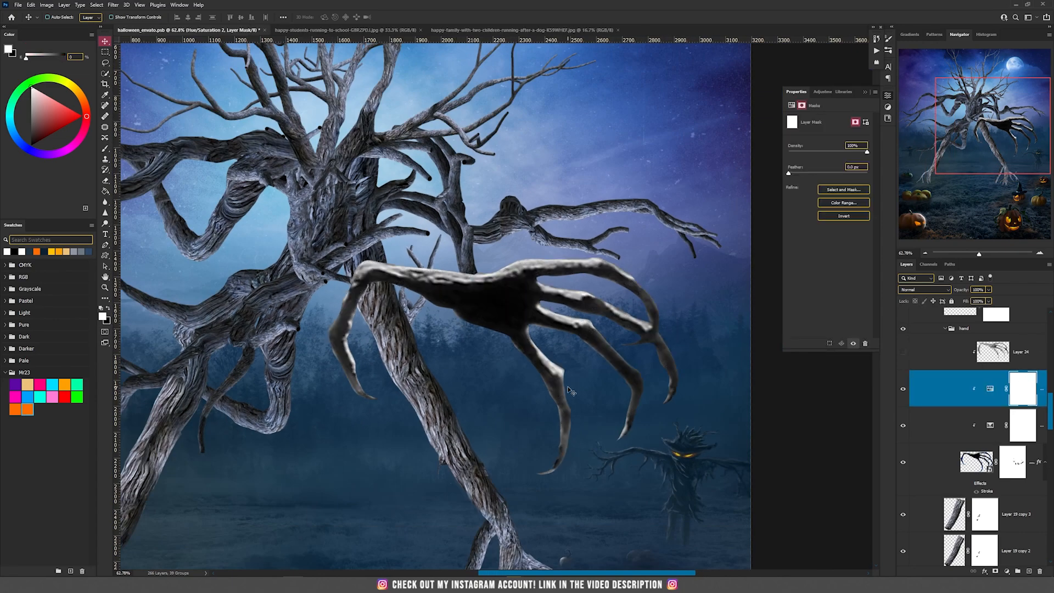
{"action": "scroll", "coordinate": [568, 388], "scroll_direction": "down", "scroll_amount": 2}
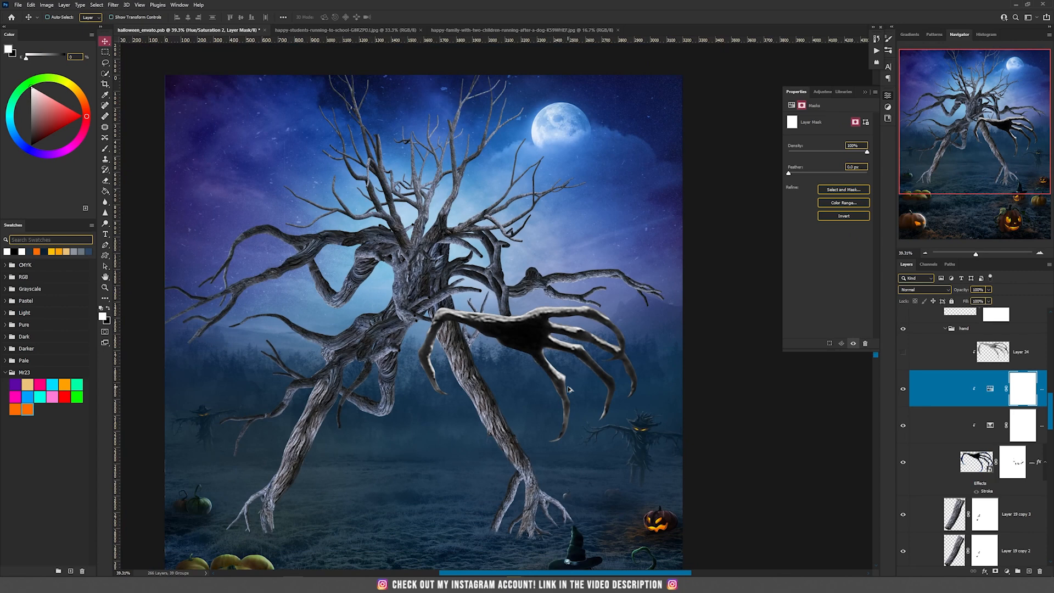
{"action": "scroll", "coordinate": [561, 364], "scroll_direction": "up", "scroll_amount": 2}
{"action": "left_click", "coordinate": [1029, 571]}
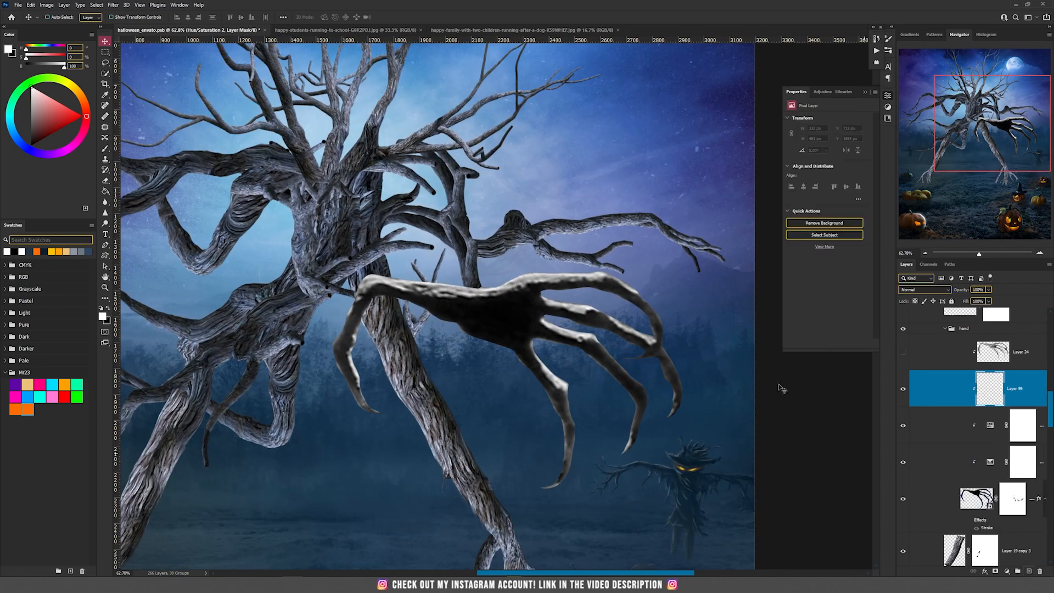
{"action": "key", "text": "b"}
{"action": "right_click", "coordinate": [614, 257]}
{"action": "left_click", "coordinate": [860, 270]}
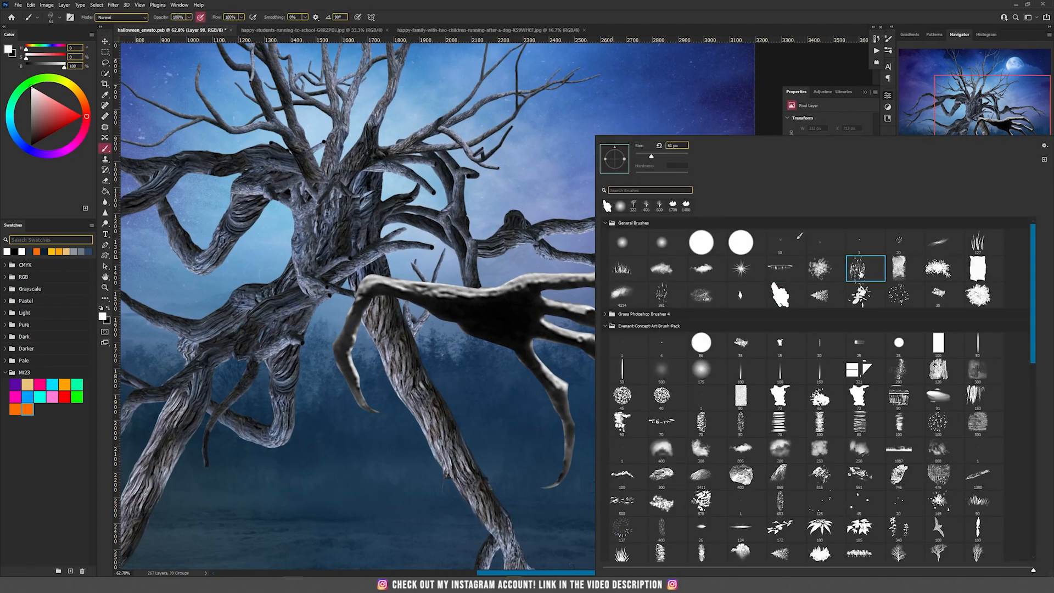
{"action": "left_click", "coordinate": [583, 4]}
Enlarge the brush to 100 px and paint bark texture over the palm and fingers with a gray sampled from the tree
{"action": "key", "text": "bracketright"}
{"action": "key", "text": "bracketright"}
{"action": "key", "text": "bracketright"}
{"action": "key", "text": "bracketright"}
{"action": "mouse_move", "coordinate": [464, 290]}
{"action": "left_mouse_down"}
{"action": "mouse_move", "coordinate": [447, 301]}
{"action": "mouse_move", "coordinate": [401, 285]}
{"action": "mouse_move", "coordinate": [540, 291]}
{"action": "mouse_move", "coordinate": [576, 278]}
{"action": "mouse_move", "coordinate": [678, 305]}
{"action": "mouse_move", "coordinate": [680, 336]}
{"action": "mouse_move", "coordinate": [606, 319]}
{"action": "left_mouse_up"}
{"action": "left_click", "coordinate": [401, 286], "text": "alt"}
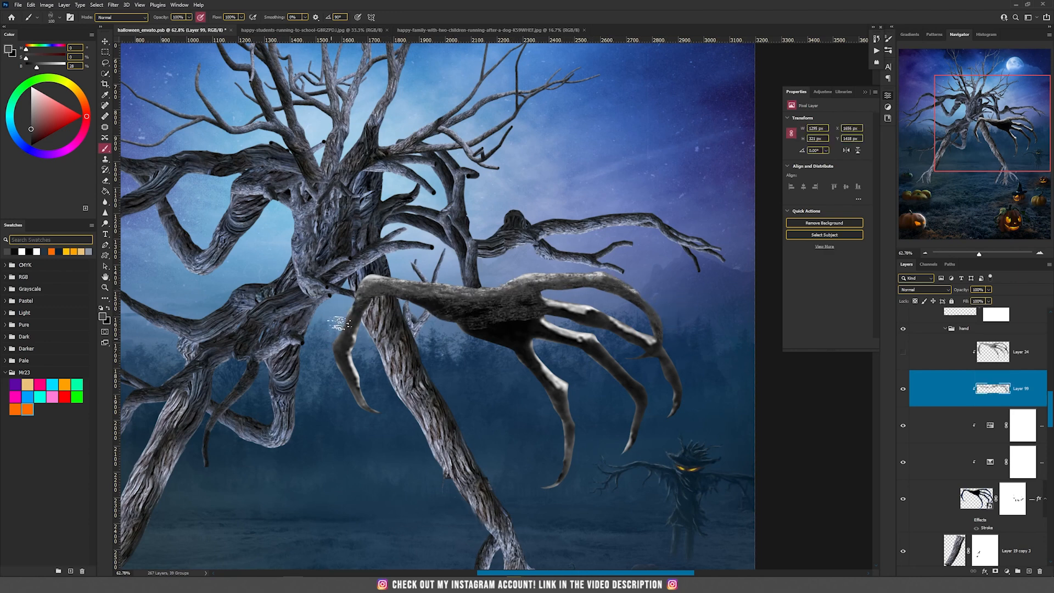
{"action": "mouse_move", "coordinate": [333, 363]}
{"action": "left_mouse_down"}
{"action": "mouse_move", "coordinate": [363, 378]}
{"action": "mouse_move", "coordinate": [365, 417]}
{"action": "left_mouse_up"}
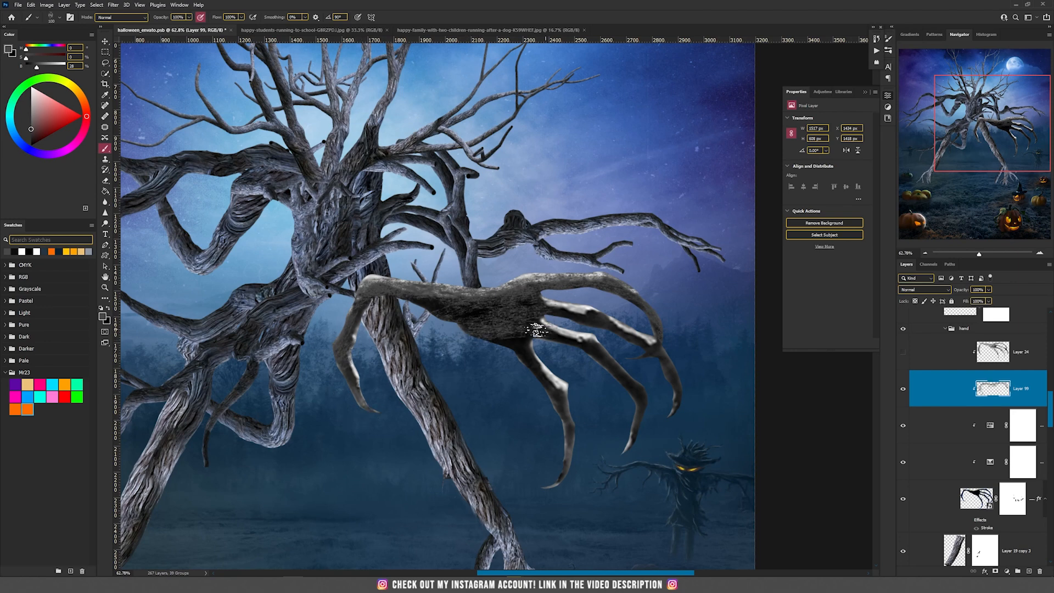
{"action": "mouse_move", "coordinate": [605, 351]}
{"action": "left_mouse_down"}
{"action": "mouse_move", "coordinate": [637, 408]}
{"action": "mouse_move", "coordinate": [645, 453]}
{"action": "left_mouse_up"}
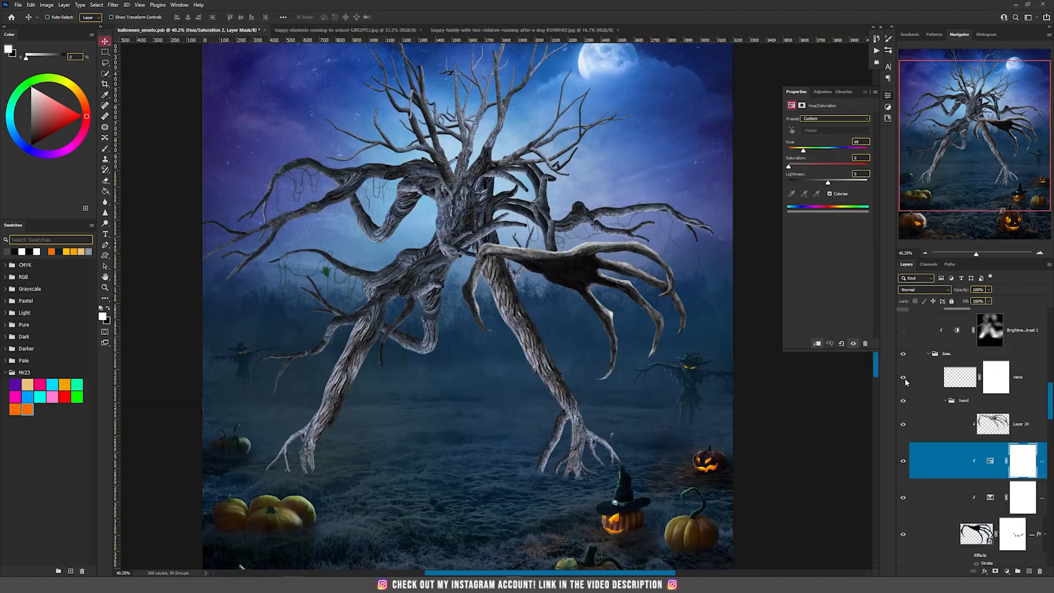
Show the veins layer over the tree and collapse the tree group
{"action": "left_click", "coordinate": [903, 378]}
{"action": "left_click", "coordinate": [928, 353]}
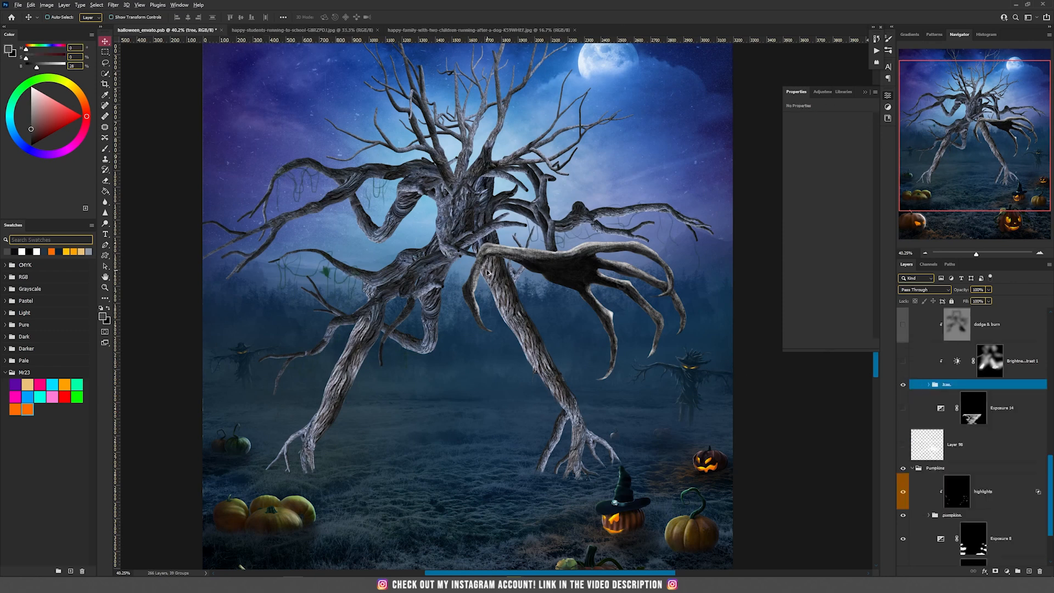
{"action": "scroll", "coordinate": [487, 271], "scroll_direction": "down", "scroll_amount": 3}
Show the Brightness/Contrast 1 adjustment clipped to the tree group and open its settings
{"action": "scroll", "coordinate": [515, 190], "scroll_direction": "up", "scroll_amount": 2}
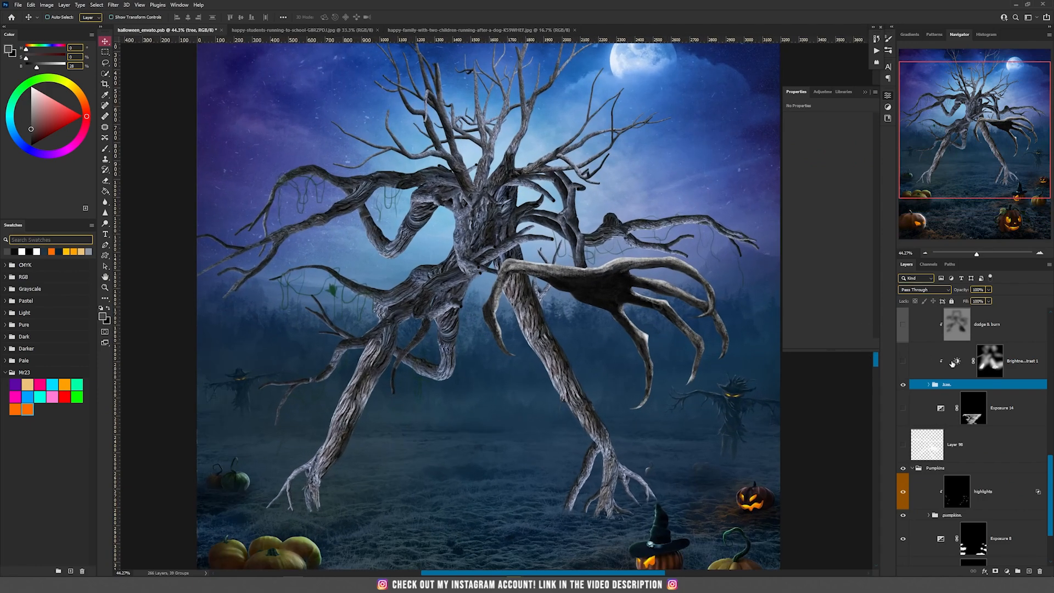
{"action": "left_click", "coordinate": [903, 363]}
{"action": "left_click", "coordinate": [956, 362]}
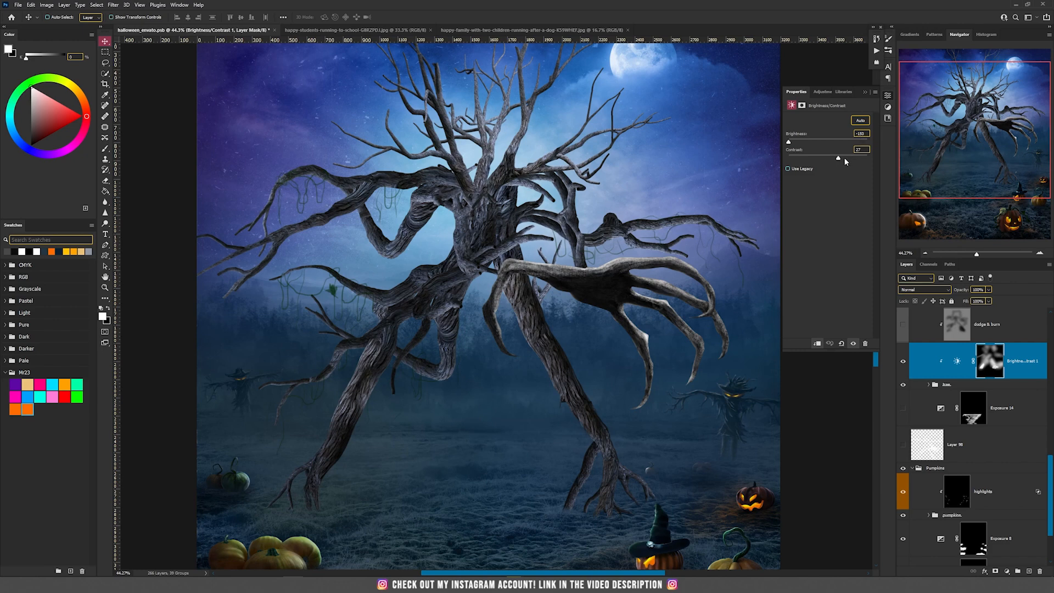
Show the tree's dodge & burn layer to examine its effect, and hide it again
{"action": "left_click", "coordinate": [903, 325]}
{"action": "left_click", "coordinate": [993, 332]}
{"action": "scroll", "coordinate": [992, 351], "scroll_direction": "up", "scroll_amount": 3}
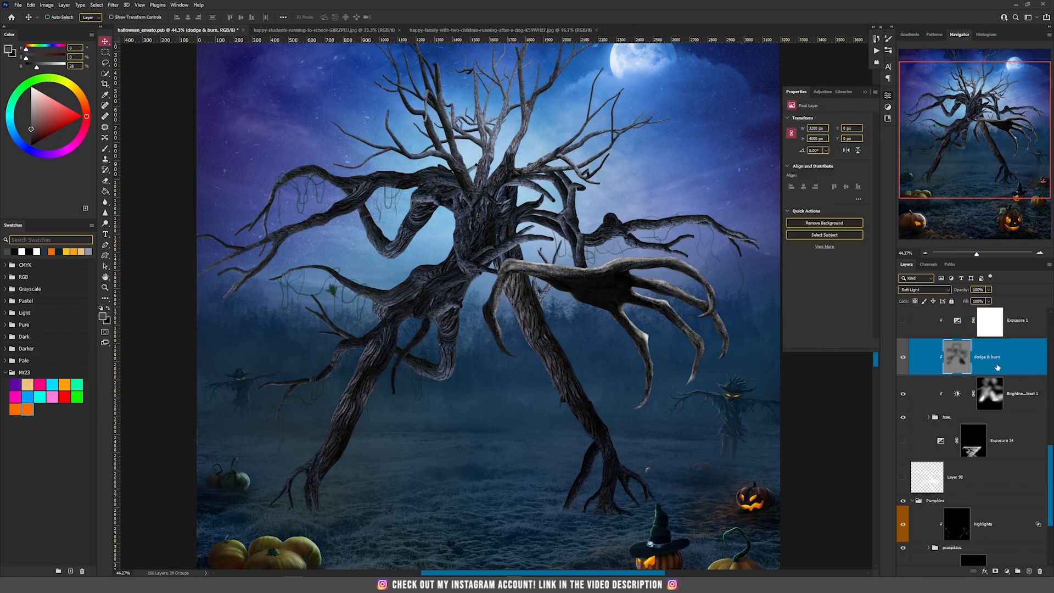
{"action": "scroll", "coordinate": [992, 356], "scroll_direction": "down", "scroll_amount": 1}
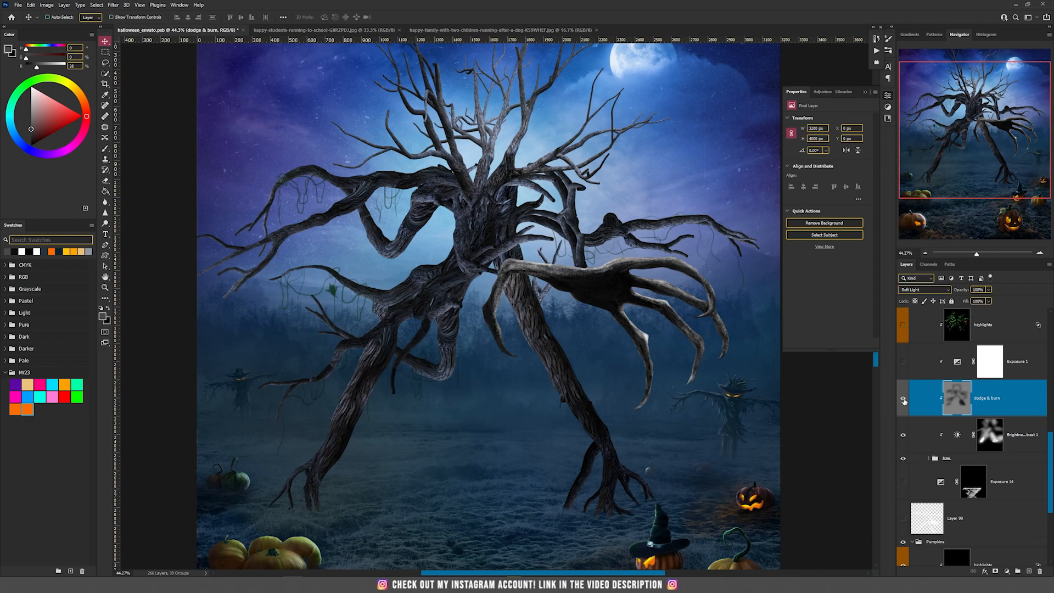
{"action": "left_click", "coordinate": [903, 397]}
Add a clipped Soft Light layer filled with 50% gray above Brightness/Contrast 1 and activate the Brush tool
{"action": "left_click", "coordinate": [990, 434]}
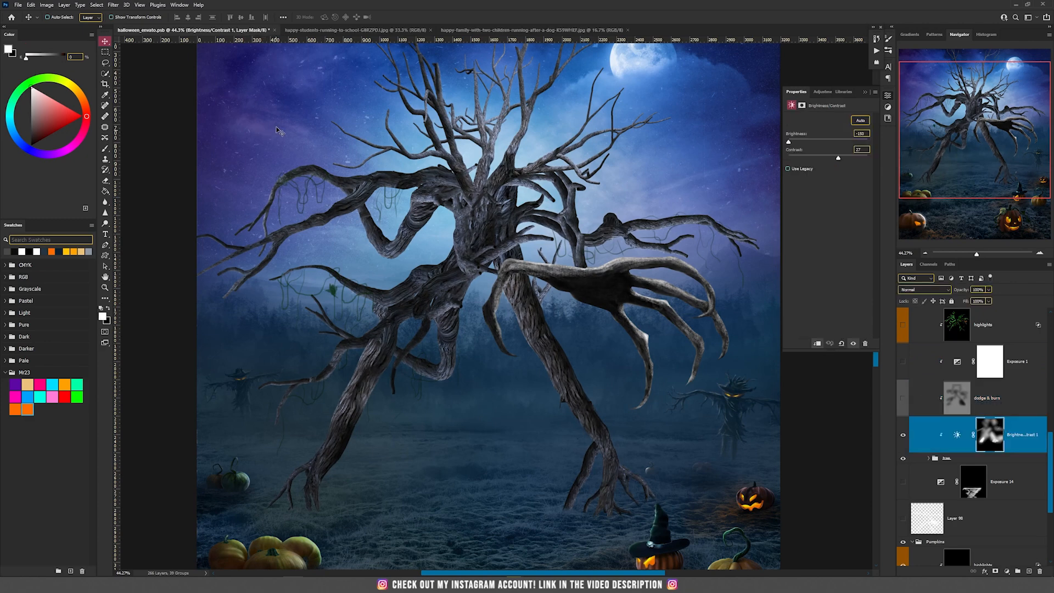
{"action": "left_click", "coordinate": [64, 5]}
{"action": "mouse_move", "coordinate": [75, 12]}
{"action": "left_click", "coordinate": [165, 12]}
{"action": "left_click", "coordinate": [477, 209]}
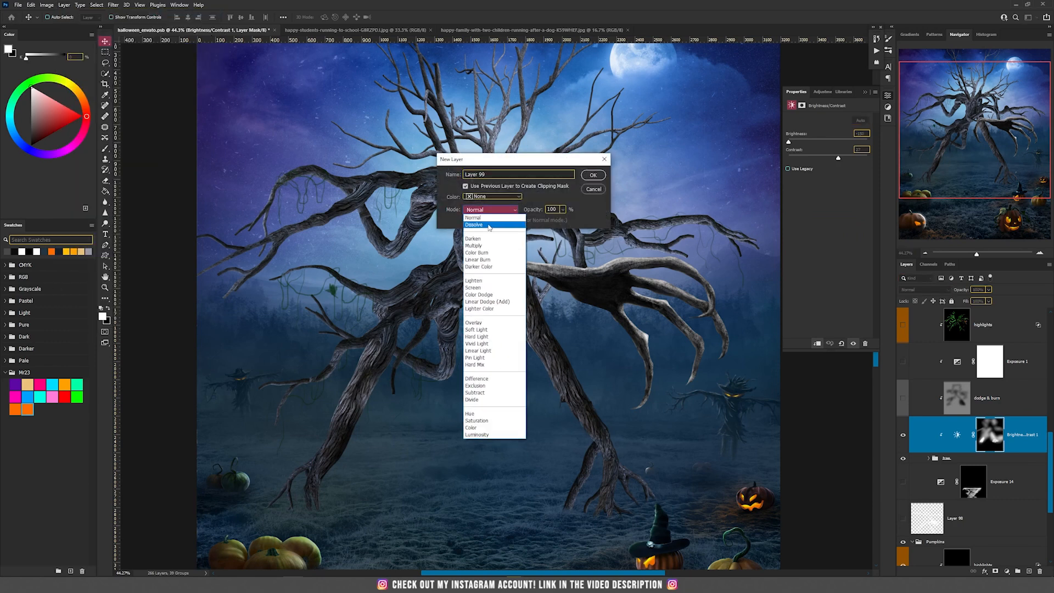
{"action": "left_click", "coordinate": [491, 338]}
{"action": "left_click", "coordinate": [498, 220]}
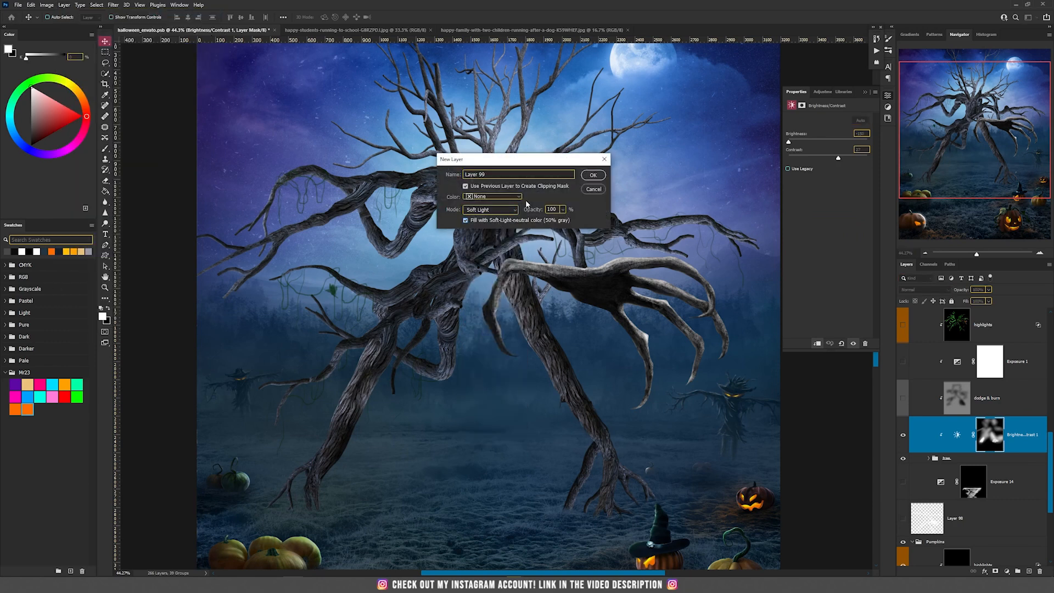
{"action": "left_click", "coordinate": [593, 174]}
{"action": "key", "text": "b"}
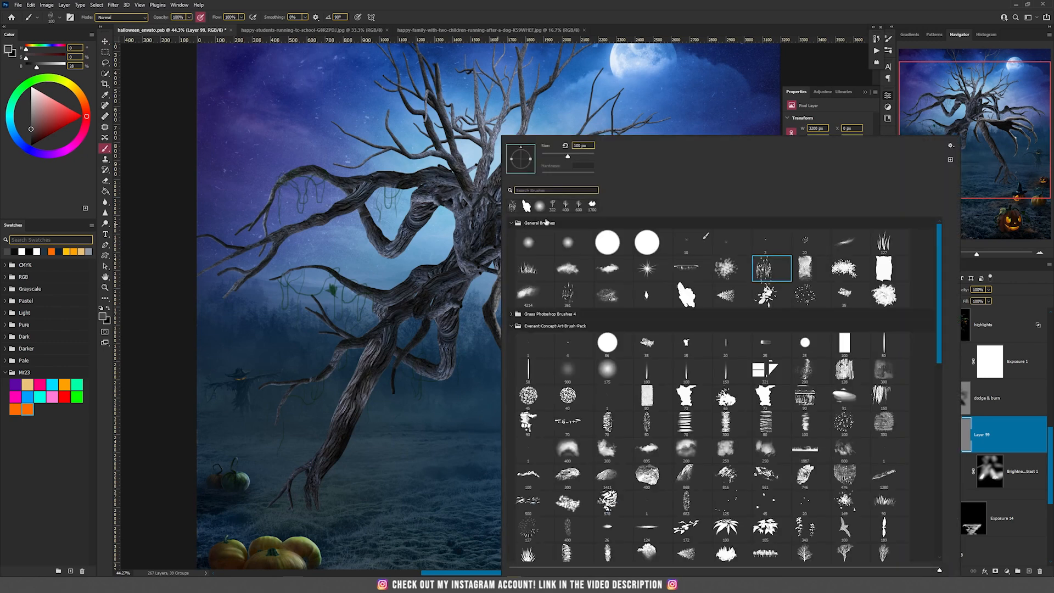
Set up a large soft round brush with black as the foreground colour and a low flow for shading
{"action": "left_click", "coordinate": [529, 245]}
{"action": "left_click", "coordinate": [520, 4]}
{"action": "left_click", "coordinate": [108, 308]}
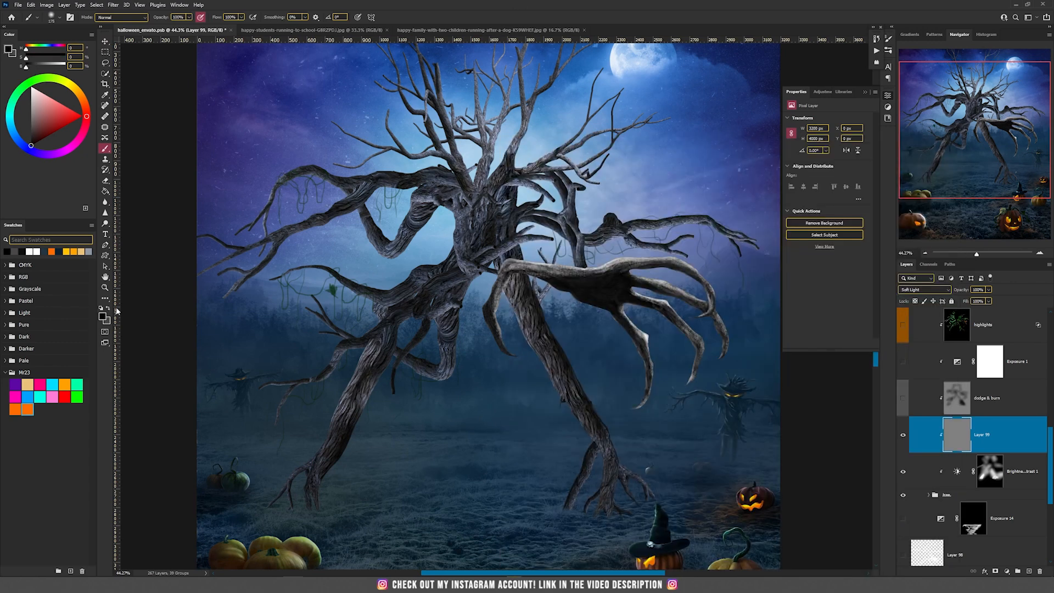
{"action": "key", "text": "bracketright"}
{"action": "key", "text": "bracketright"}
{"action": "left_click", "coordinate": [240, 18]}
{"action": "key", "text": "bracketright"}
{"action": "key", "text": "bracketright"}
{"action": "key", "text": "bracketright"}
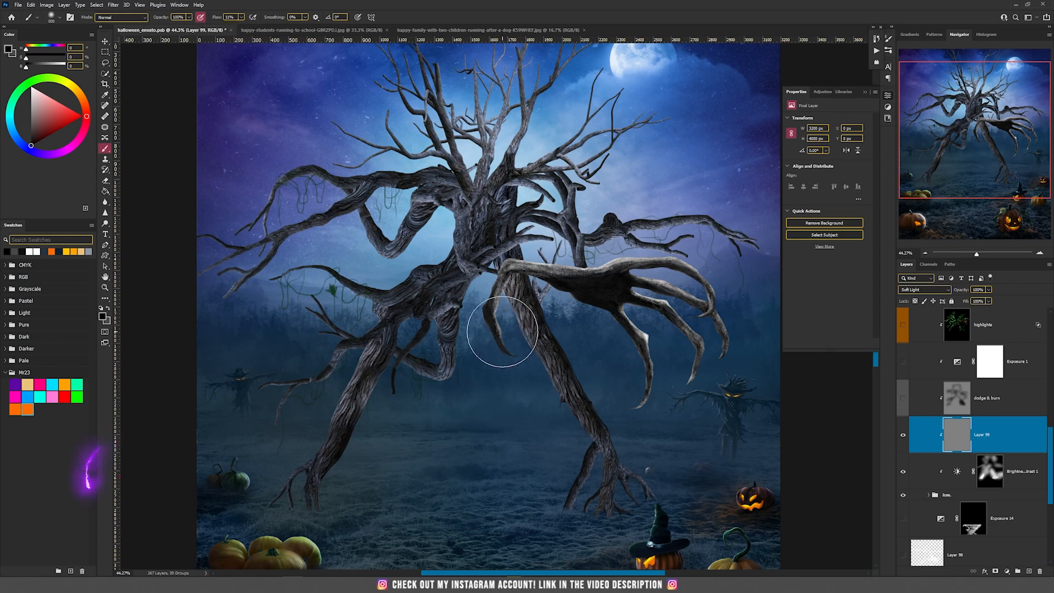
Brush black shading over the tree's legs, lower trunk and clawed hand on the gray Soft Light layer
{"action": "left_click_drag", "start_coordinate": [651, 492], "coordinate": [586, 440]}
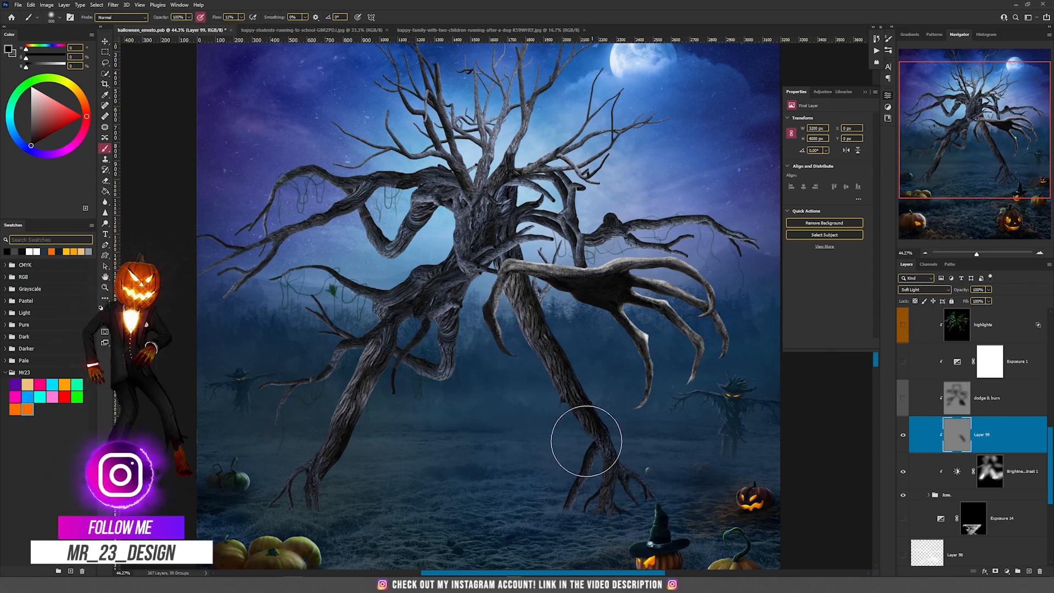
{"action": "left_click_drag", "start_coordinate": [324, 467], "coordinate": [372, 419]}
{"action": "mouse_move", "coordinate": [409, 338]}
{"action": "left_mouse_down"}
{"action": "mouse_move", "coordinate": [449, 275]}
{"action": "mouse_move", "coordinate": [418, 315]}
{"action": "left_mouse_up"}
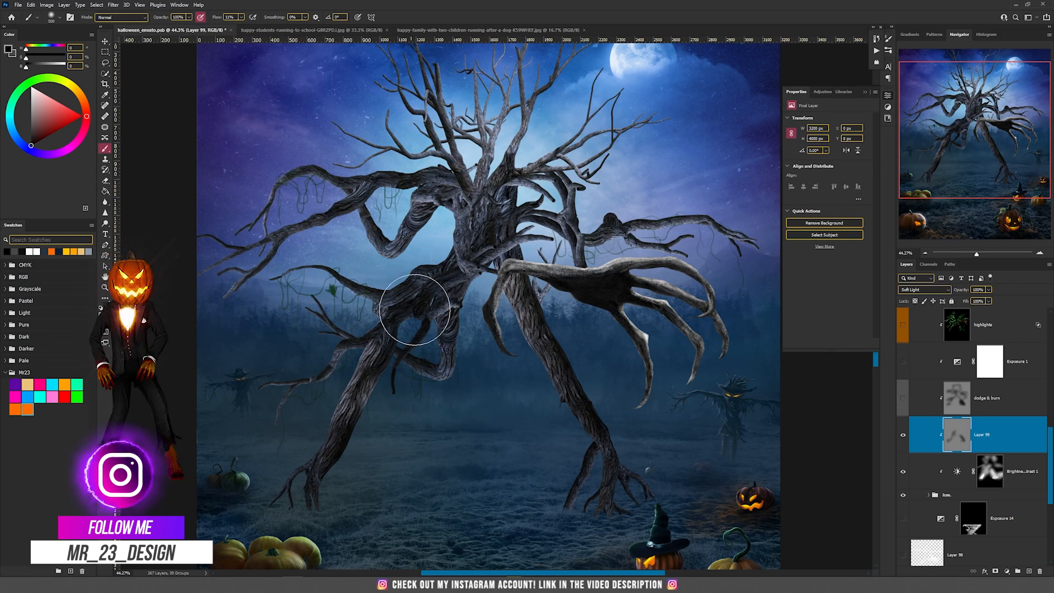
{"action": "left_click_drag", "start_coordinate": [686, 277], "coordinate": [618, 269]}
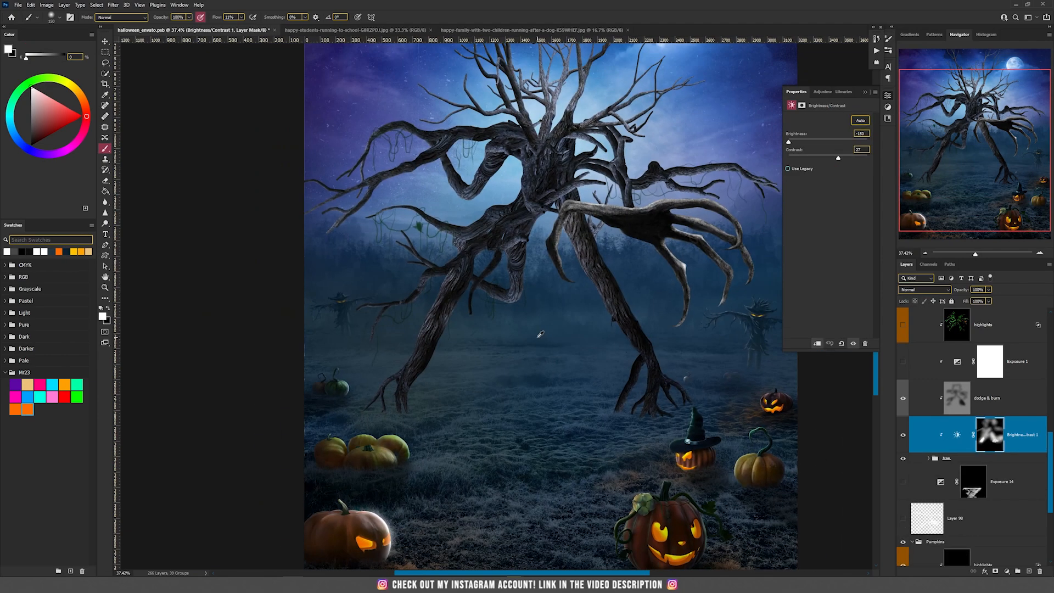
Turn on and select the Exposure 1 adjustment layer, comparing the whole tree with the darkening off and on
{"action": "left_click_drag", "start_coordinate": [590, 165], "coordinate": [557, 305]}
{"action": "key", "text": "v"}
{"action": "left_click", "coordinate": [904, 363]}
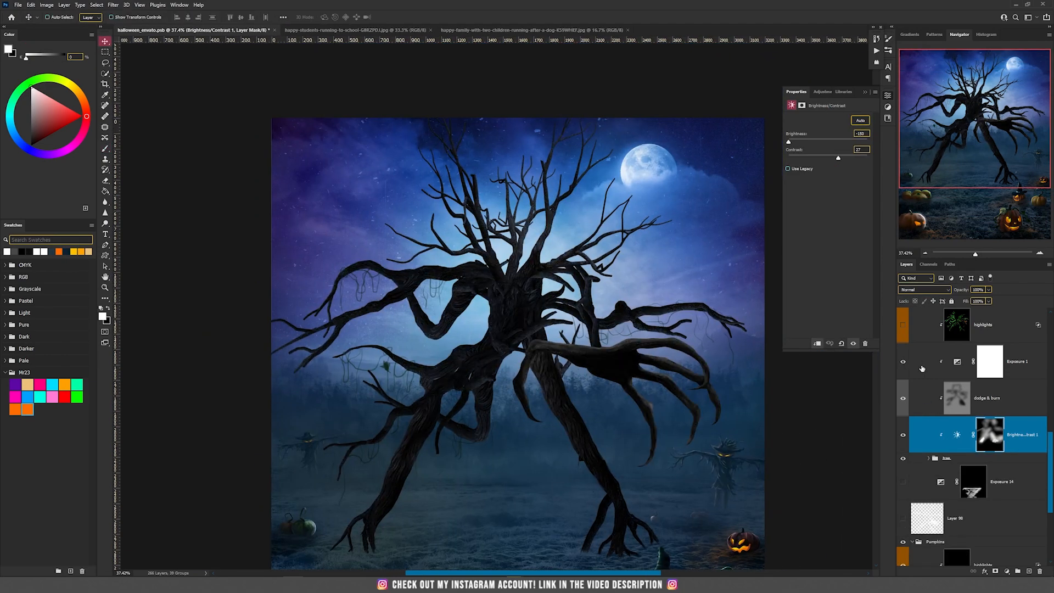
{"action": "left_click", "coordinate": [960, 369]}
{"action": "key", "text": "ctrl+0"}
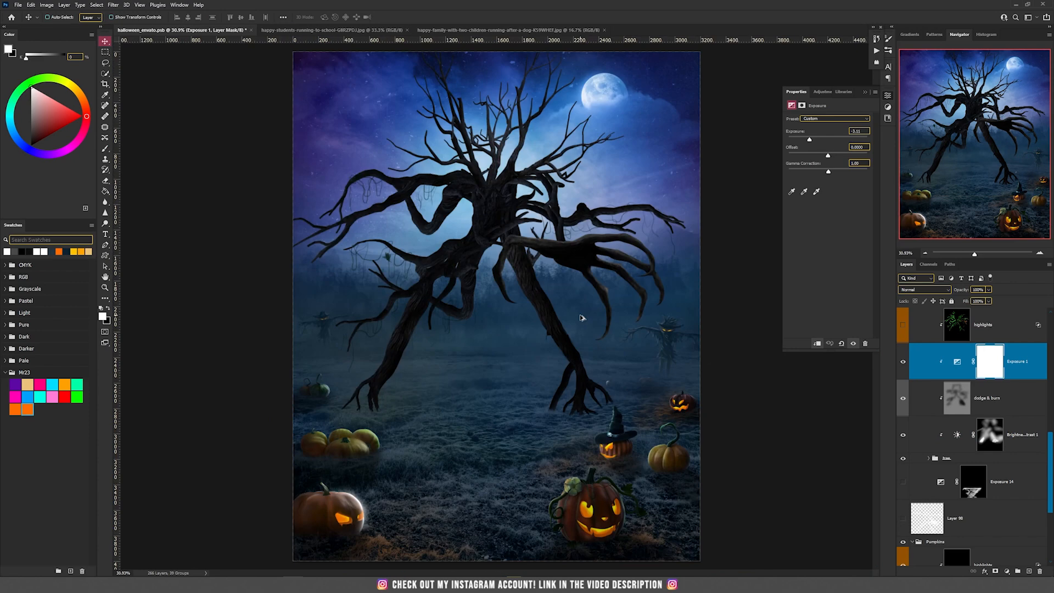
{"action": "scroll", "coordinate": [933, 385], "scroll_direction": "up", "scroll_amount": 2}
{"action": "left_click", "coordinate": [903, 366]}
{"action": "left_click", "coordinate": [904, 369]}
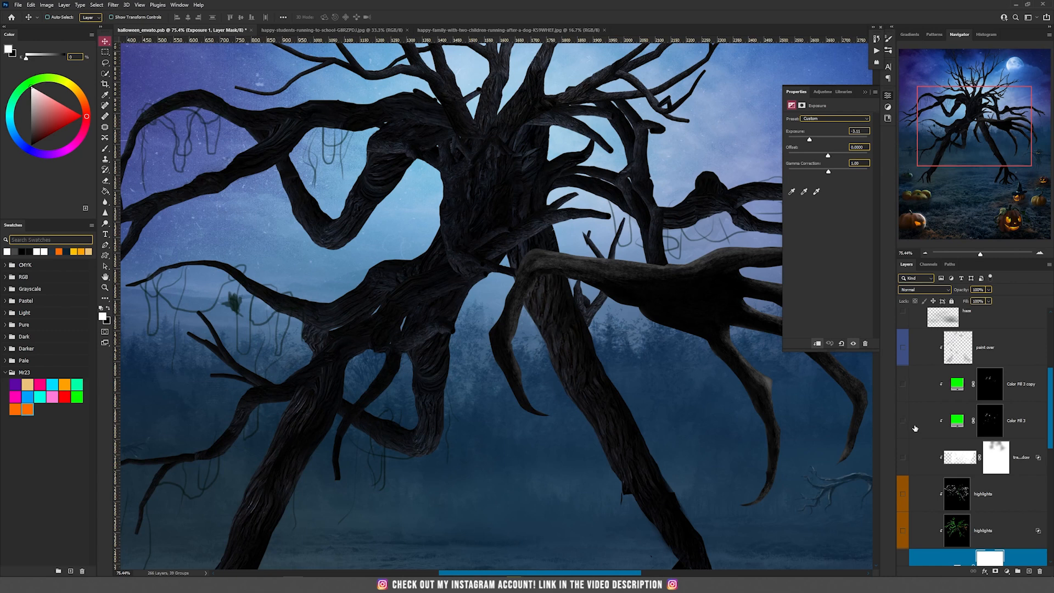
Preview the green cracks of the Color Fill 3 layer on the tree and hide the layer again
{"action": "left_click", "coordinate": [903, 420]}
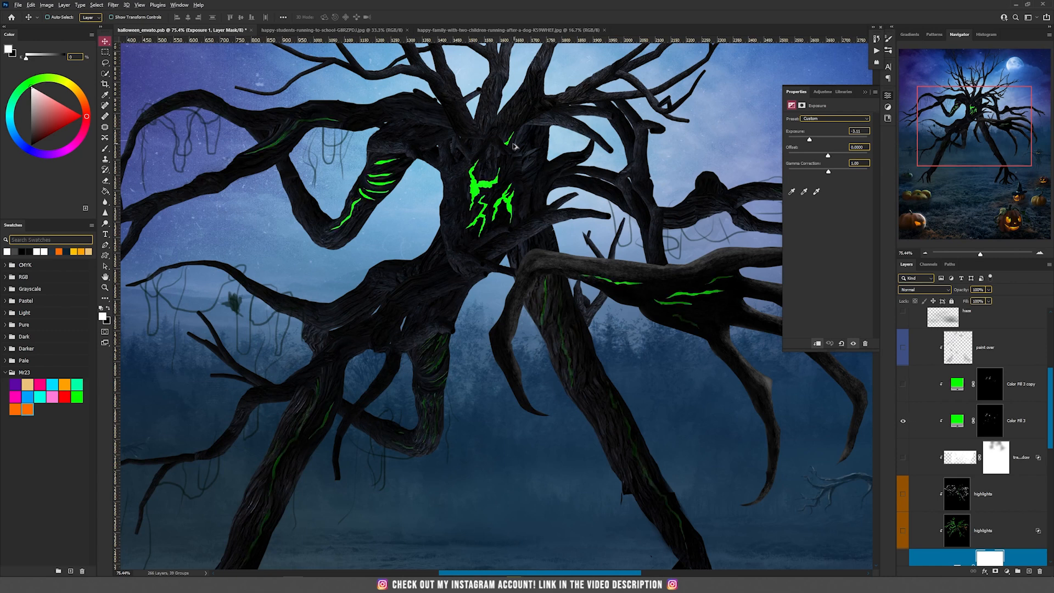
{"action": "scroll", "coordinate": [513, 145], "scroll_direction": "up", "scroll_amount": 2}
{"action": "left_click", "coordinate": [901, 421]}
Add a bright green Solid Color fill clipped to the tree above the Inner Shadow layer, and invert its mask
{"action": "left_click", "coordinate": [1020, 448]}
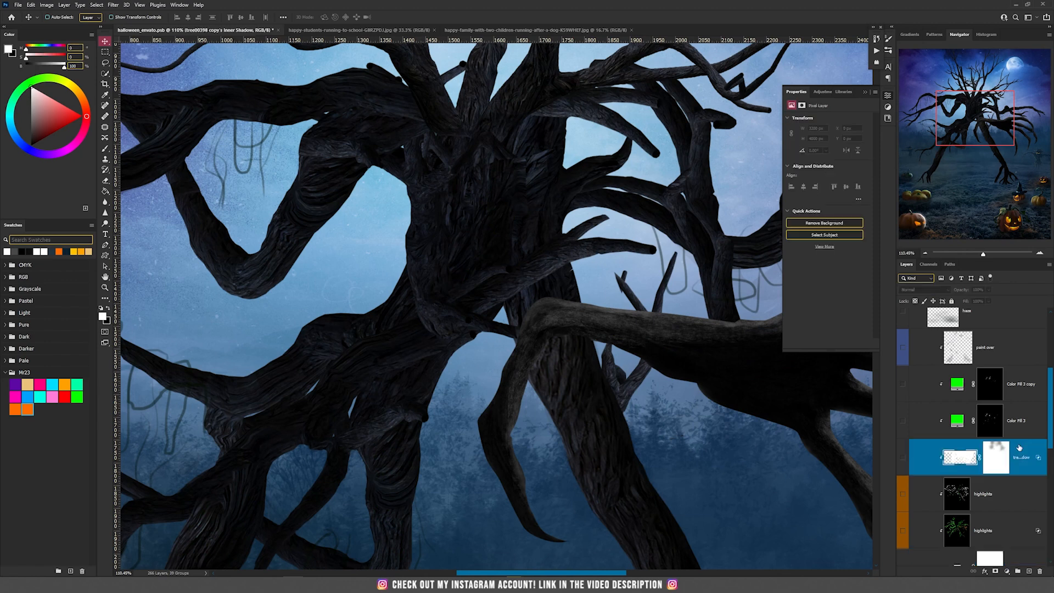
{"action": "left_click", "coordinate": [1010, 573]}
{"action": "left_click", "coordinate": [1004, 428]}
{"action": "left_click", "coordinate": [72, 395]}
{"action": "left_click", "coordinate": [289, 280]}
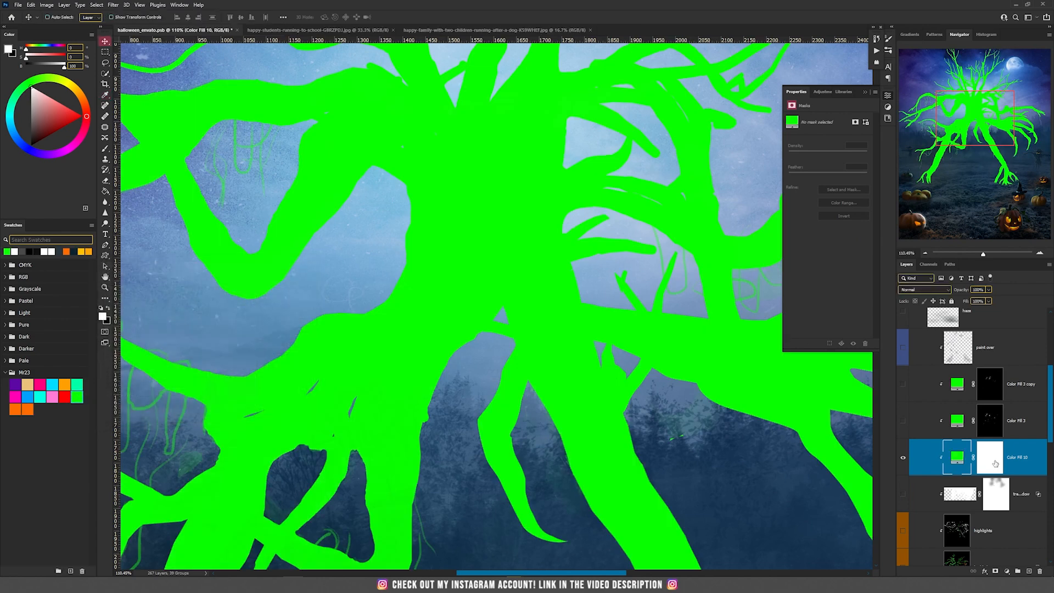
{"action": "left_click", "coordinate": [995, 463]}
{"action": "key", "text": "ctrl+i"}
Lasso several narrow crack shapes along the bark of the tree's main trunk
{"action": "key", "text": "l"}
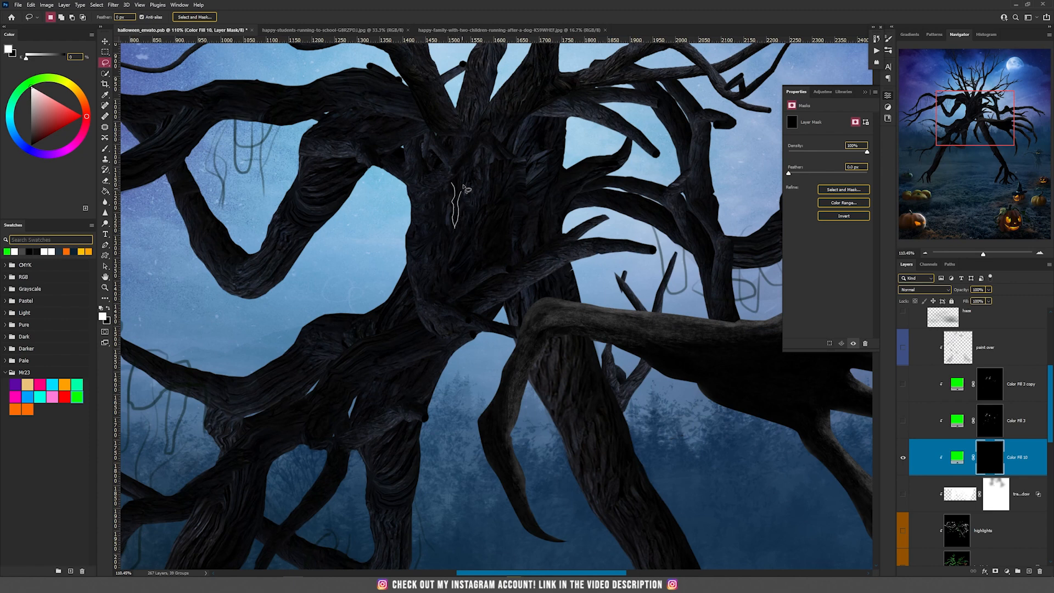
{"action": "left_click_drag", "start_coordinate": [454, 187], "coordinate": [453, 186]}
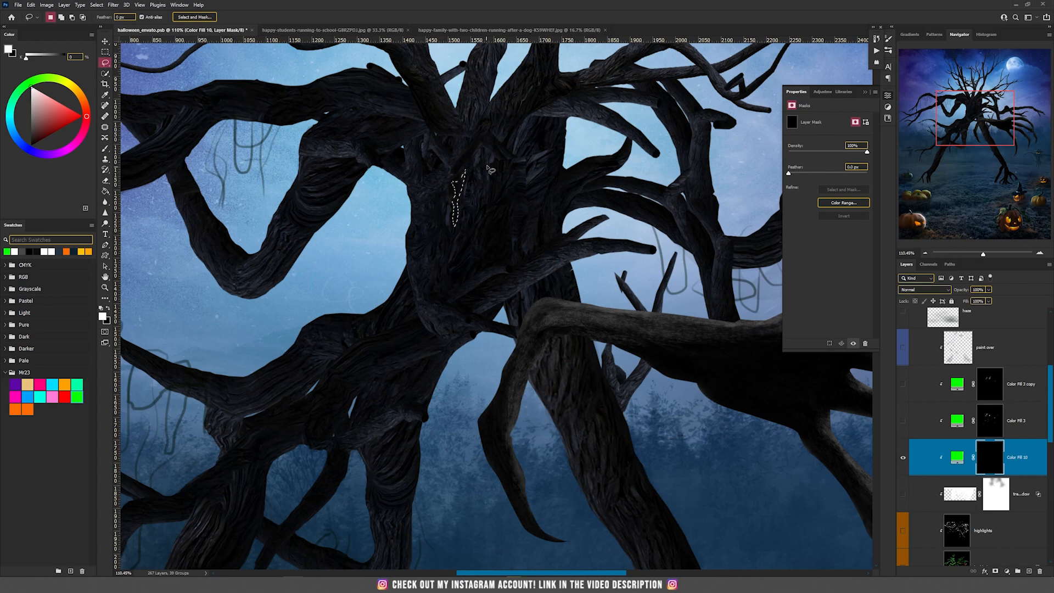
{"action": "key", "text": "shift"}
{"action": "mouse_move", "coordinate": [476, 168]}
{"action": "left_mouse_down"}
{"action": "mouse_move", "coordinate": [471, 215]}
{"action": "mouse_move", "coordinate": [484, 149]}
{"action": "mouse_move", "coordinate": [476, 169]}
{"action": "mouse_move", "coordinate": [495, 176]}
{"action": "mouse_move", "coordinate": [493, 194]}
{"action": "mouse_move", "coordinate": [497, 165]}
{"action": "left_mouse_up"}
{"action": "mouse_move", "coordinate": [495, 207]}
{"action": "left_mouse_down"}
{"action": "mouse_move", "coordinate": [486, 243]}
{"action": "mouse_move", "coordinate": [507, 203]}
{"action": "left_mouse_up"}
Add curved slit shapes on the upper bent arm, following the bark folds, to the lasso selection
{"action": "scroll", "coordinate": [317, 181], "scroll_direction": "up", "scroll_amount": 9}
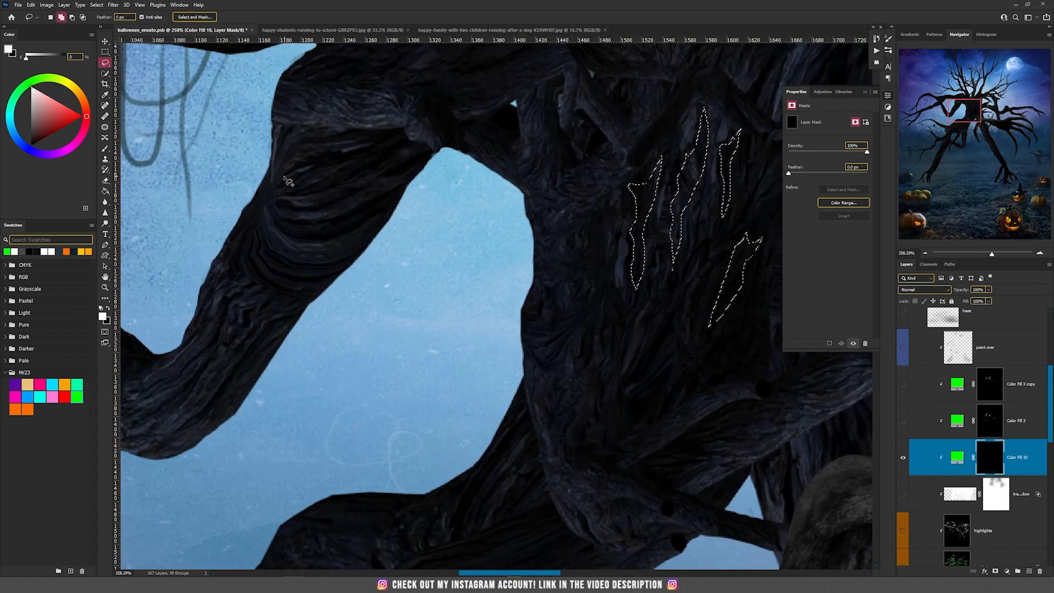
{"action": "mouse_move", "coordinate": [283, 176]}
{"action": "left_mouse_down"}
{"action": "mouse_move", "coordinate": [347, 151]}
{"action": "mouse_move", "coordinate": [285, 174]}
{"action": "left_mouse_up"}
{"action": "mouse_move", "coordinate": [291, 192]}
{"action": "left_mouse_down"}
{"action": "mouse_move", "coordinate": [281, 193]}
{"action": "mouse_move", "coordinate": [282, 218]}
{"action": "left_mouse_up"}
{"action": "mouse_move", "coordinate": [281, 232]}
{"action": "left_mouse_down"}
{"action": "mouse_move", "coordinate": [354, 212]}
{"action": "mouse_move", "coordinate": [332, 239]}
{"action": "mouse_move", "coordinate": [283, 231]}
{"action": "left_mouse_up"}
{"action": "left_click_drag", "start_coordinate": [264, 239], "coordinate": [343, 261]}
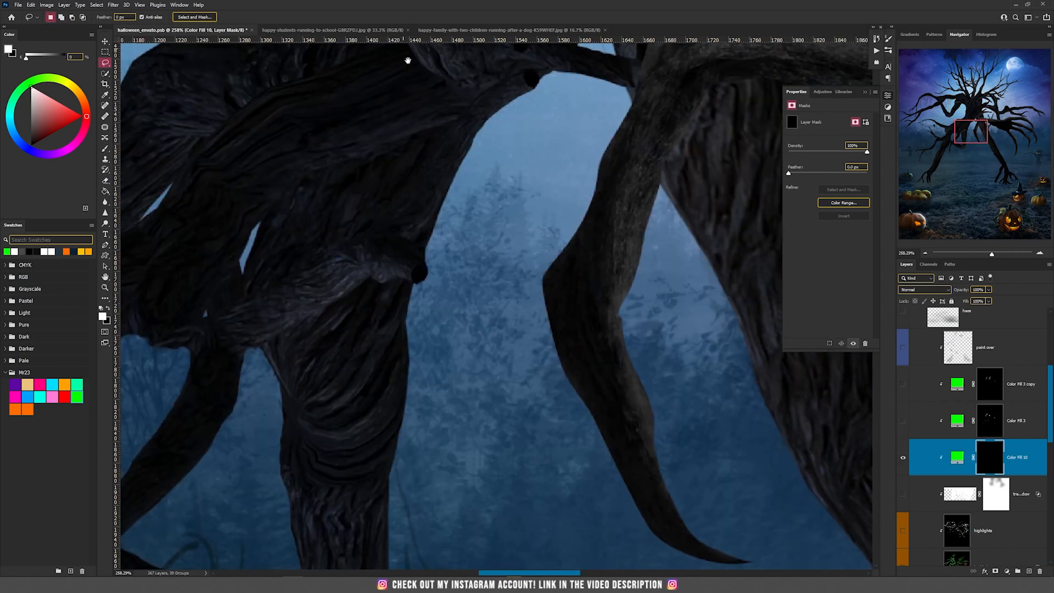
Add slanted slits on the lower bent limb to the selection and fill everything selected with white on the mask
{"action": "mouse_move", "coordinate": [397, 336]}
{"action": "left_mouse_down"}
{"action": "mouse_move", "coordinate": [325, 421]}
{"action": "mouse_move", "coordinate": [395, 337]}
{"action": "mouse_move", "coordinate": [386, 401]}
{"action": "mouse_move", "coordinate": [342, 431]}
{"action": "left_mouse_up"}
{"action": "mouse_move", "coordinate": [396, 296]}
{"action": "left_mouse_down"}
{"action": "mouse_move", "coordinate": [382, 328]}
{"action": "mouse_move", "coordinate": [312, 358]}
{"action": "mouse_move", "coordinate": [369, 301]}
{"action": "mouse_move", "coordinate": [341, 415]}
{"action": "left_mouse_up"}
{"action": "scroll", "coordinate": [355, 314], "scroll_direction": "down", "scroll_amount": 7}
{"action": "key", "text": "alt+BackSpace"}
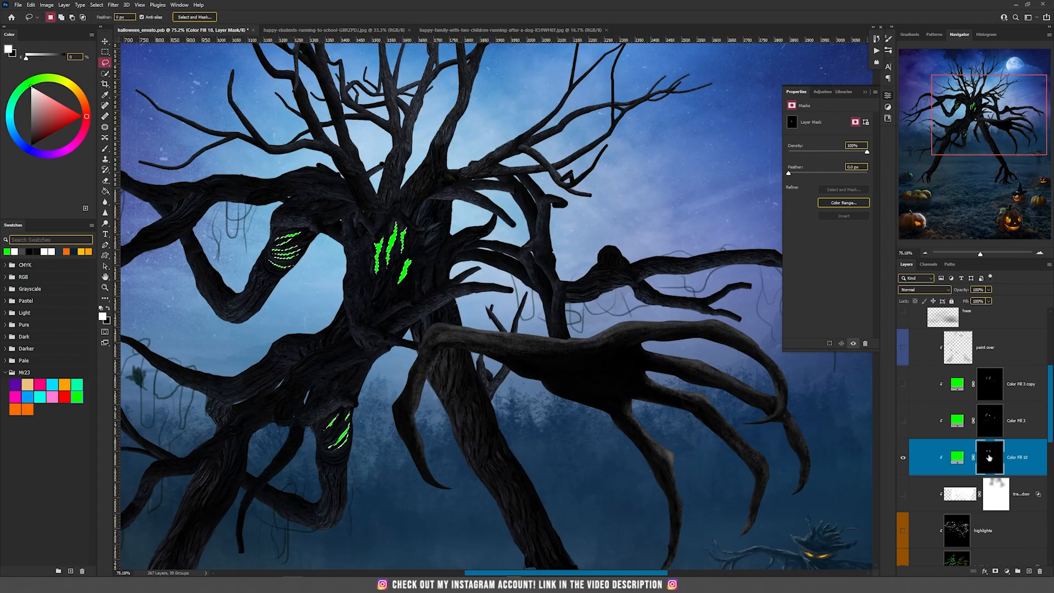
{"action": "key", "text": "ctrl+d"}
Brush black on the green fill's mask to fade the slits on the lower bent limb
{"action": "scroll", "coordinate": [411, 305], "scroll_direction": "up", "scroll_amount": 3}
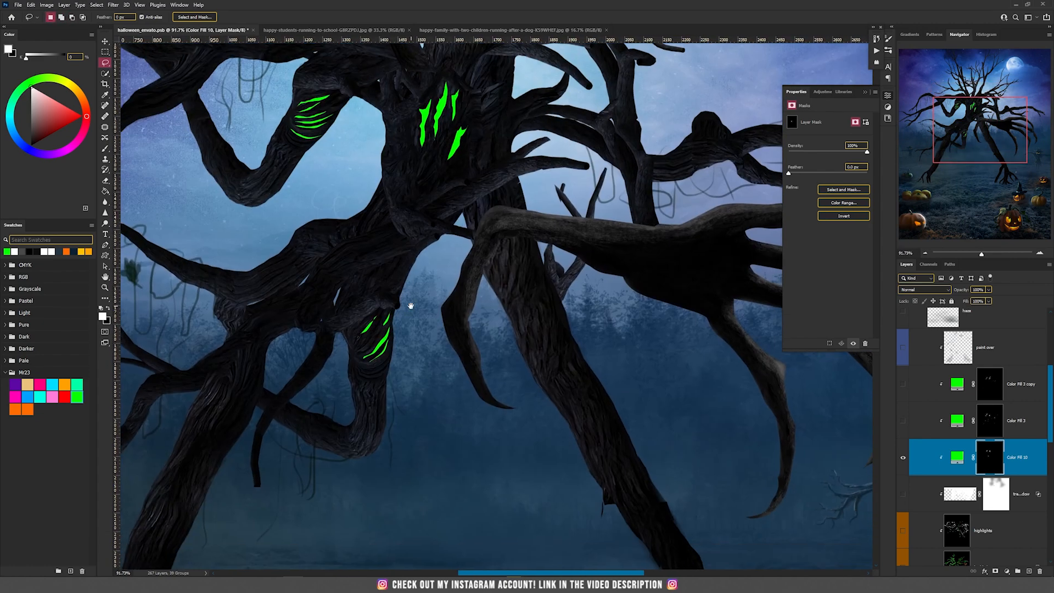
{"action": "scroll", "coordinate": [384, 338], "scroll_direction": "up", "scroll_amount": 3}
{"action": "key", "text": "b"}
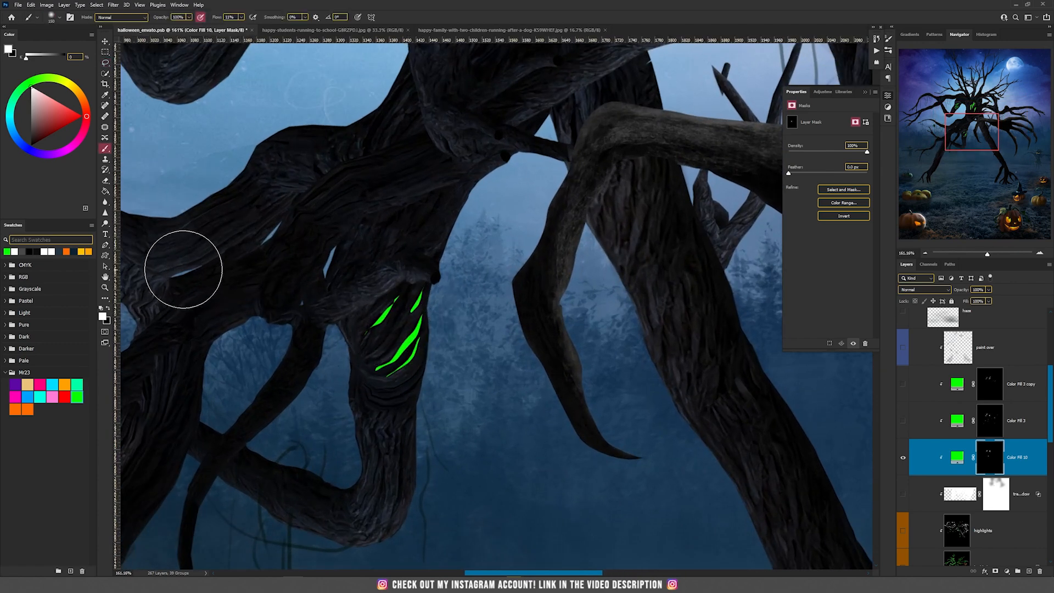
{"action": "left_click", "coordinate": [109, 310]}
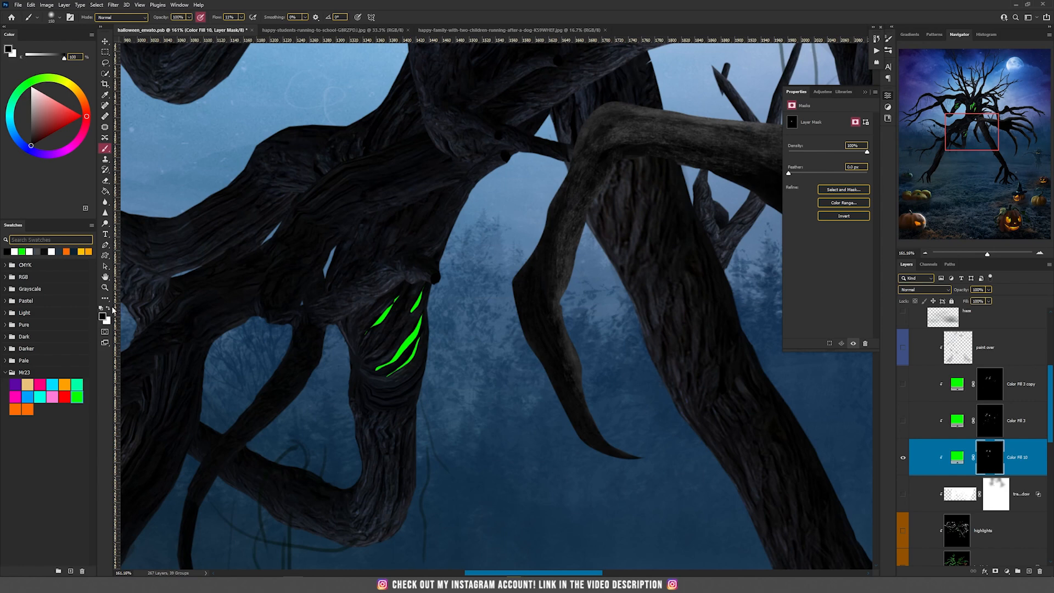
{"action": "mouse_move", "coordinate": [435, 317]}
{"action": "left_mouse_down"}
{"action": "mouse_move", "coordinate": [402, 381]}
{"action": "mouse_move", "coordinate": [408, 316]}
{"action": "mouse_move", "coordinate": [373, 336]}
{"action": "mouse_move", "coordinate": [419, 254]}
{"action": "mouse_move", "coordinate": [421, 324]}
{"action": "mouse_move", "coordinate": [363, 428]}
{"action": "mouse_move", "coordinate": [367, 390]}
{"action": "mouse_move", "coordinate": [435, 379]}
{"action": "left_mouse_up"}
{"action": "scroll", "coordinate": [435, 378], "scroll_direction": "down", "scroll_amount": 8}
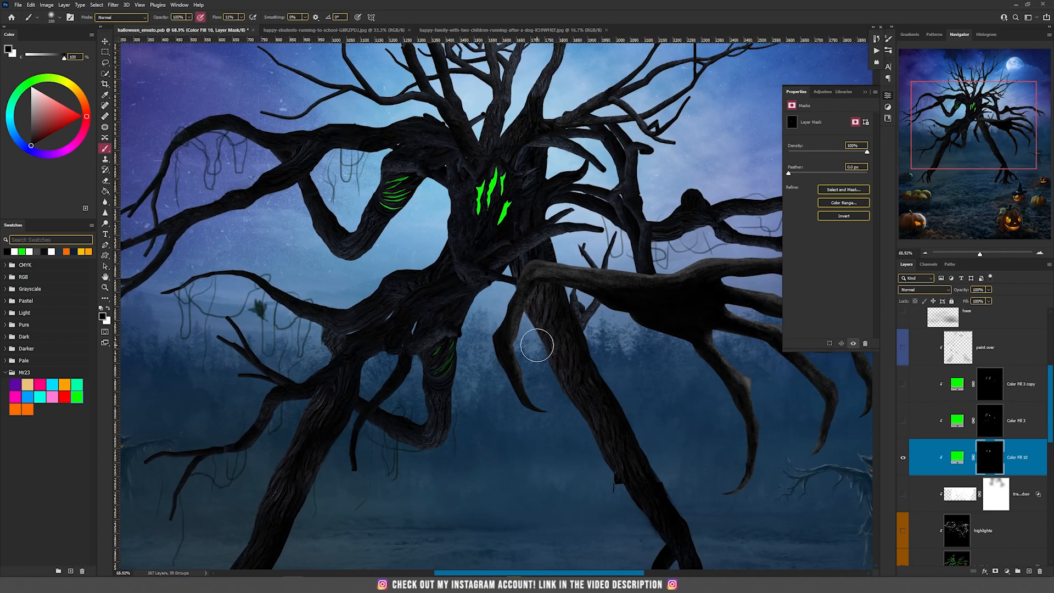
Add a second bright green Solid Color fill layer in Linear Dodge (Add) mode with its mask inverted to black
{"action": "scroll", "coordinate": [540, 375], "scroll_direction": "down", "scroll_amount": 2}
{"action": "key", "text": "v"}
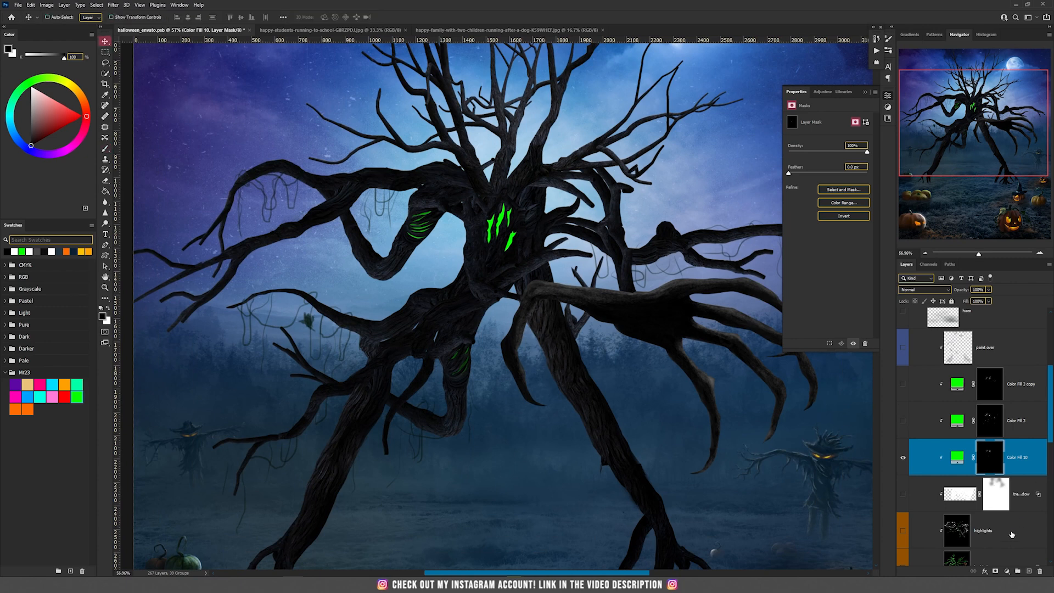
{"action": "left_click", "coordinate": [1006, 570]}
{"action": "left_click", "coordinate": [1004, 428]}
{"action": "left_click", "coordinate": [288, 284]}
{"action": "left_click", "coordinate": [925, 290]}
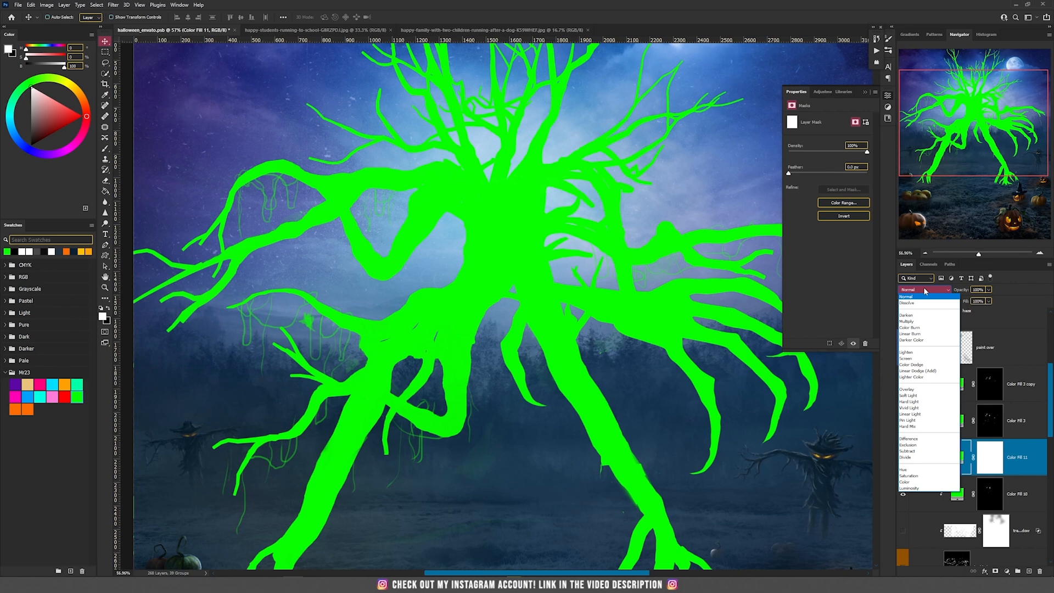
{"action": "left_click", "coordinate": [915, 370]}
{"action": "left_click", "coordinate": [996, 466]}
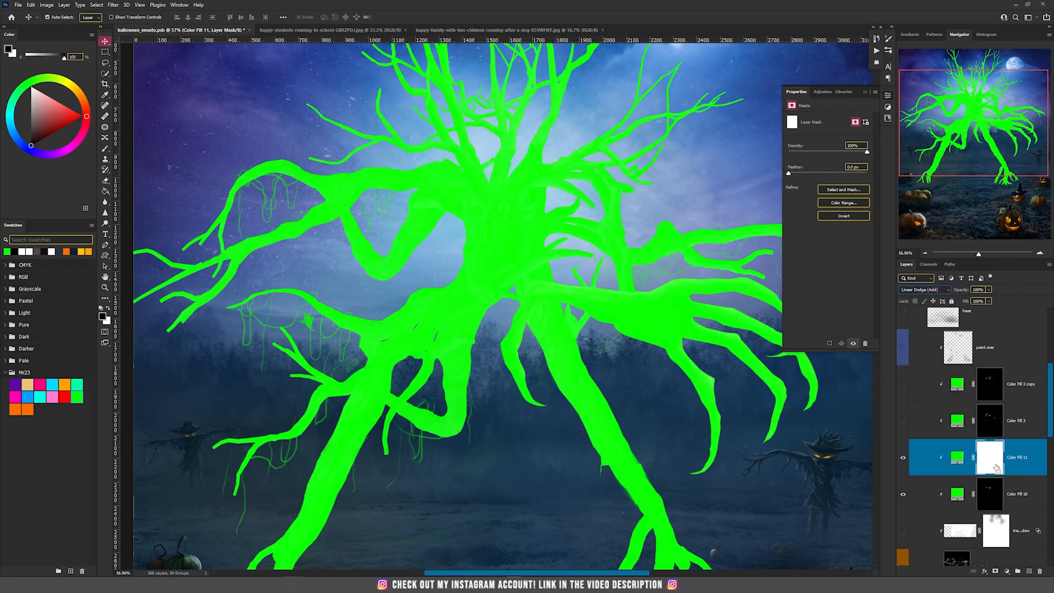
{"action": "key", "text": "ctrl+i"}
Paint a soft green glow around the trunk's cracks with a large white brush on the second fill's mask
{"action": "key", "text": "b"}
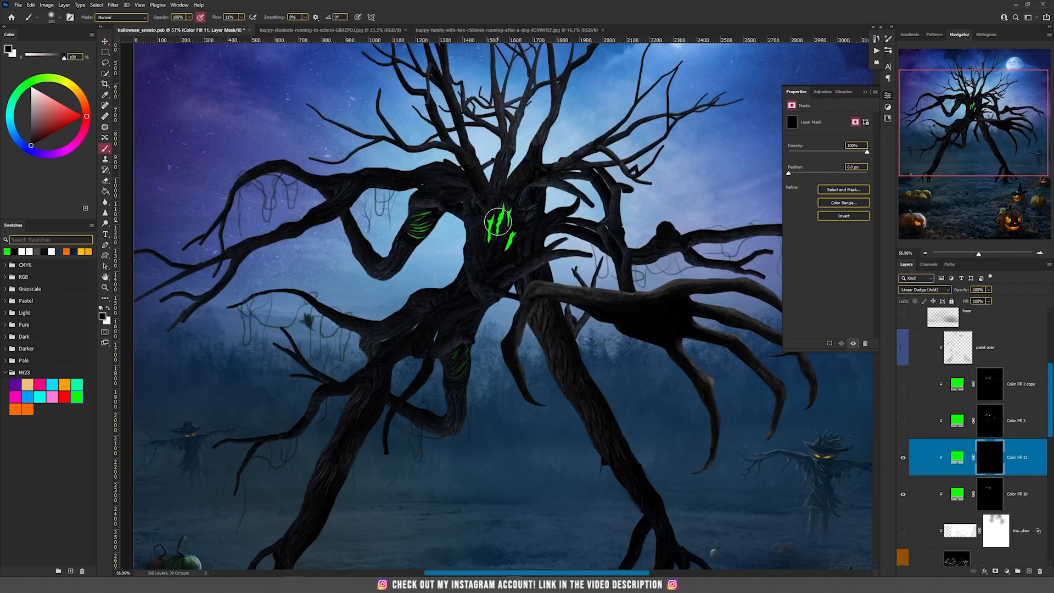
{"action": "key", "text": "x"}
{"action": "key", "text": "bracketright"}
{"action": "key", "text": "bracketright"}
{"action": "key", "text": "bracketright"}
{"action": "key", "text": "bracketright"}
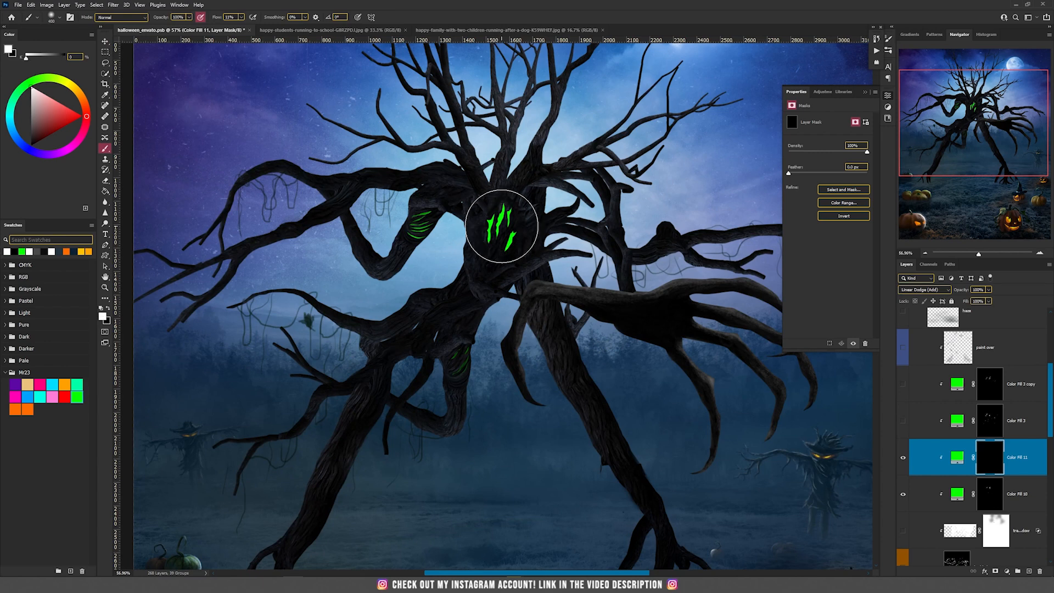
{"action": "scroll", "coordinate": [499, 225], "scroll_direction": "up", "scroll_amount": 3}
{"action": "left_click_drag", "start_coordinate": [497, 224], "coordinate": [479, 232]}
{"action": "key", "text": "bracketleft"}
{"action": "key", "text": "bracketleft"}
{"action": "key", "text": "bracketleft"}
{"action": "key", "text": "bracketleft"}
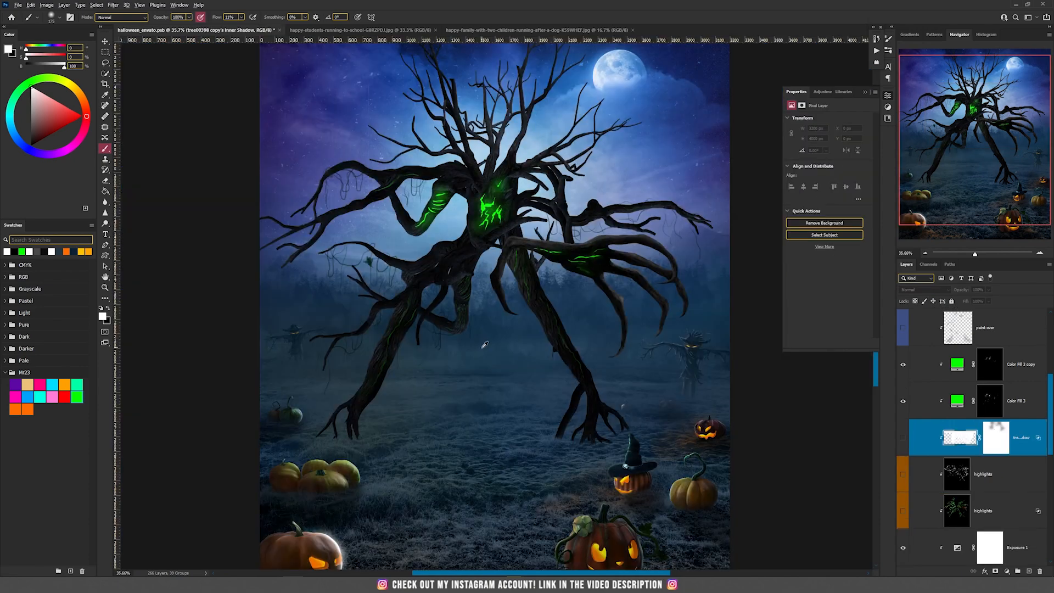
Show and select the green highlights layer directly above Exposure 1, comparing the tree with it off and on
{"action": "scroll", "coordinate": [935, 412], "scroll_direction": "down", "scroll_amount": 3}
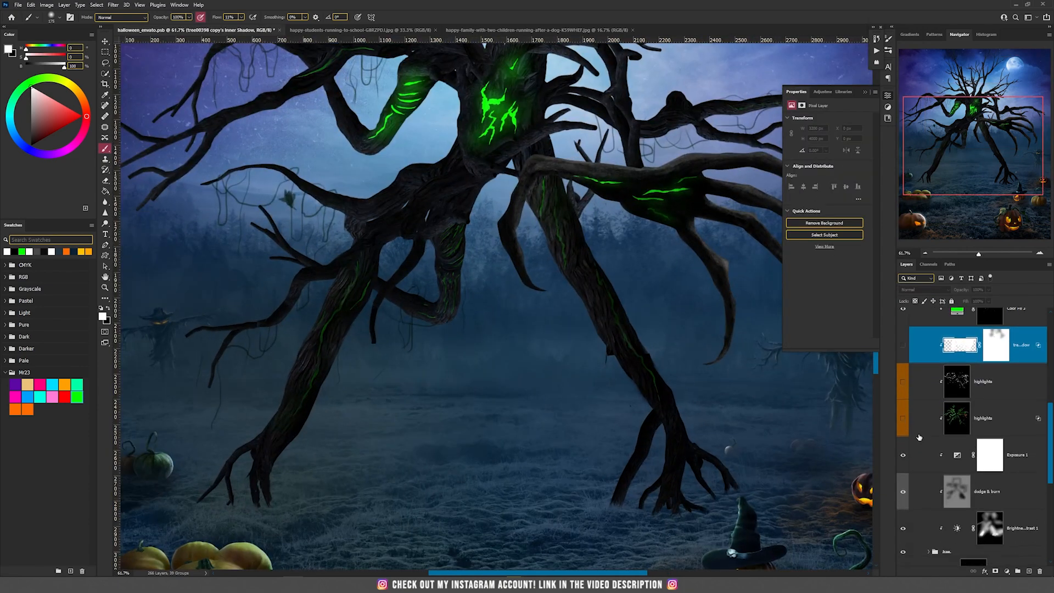
{"action": "left_click", "coordinate": [902, 418]}
{"action": "scroll", "coordinate": [748, 327], "scroll_direction": "up", "scroll_amount": 4}
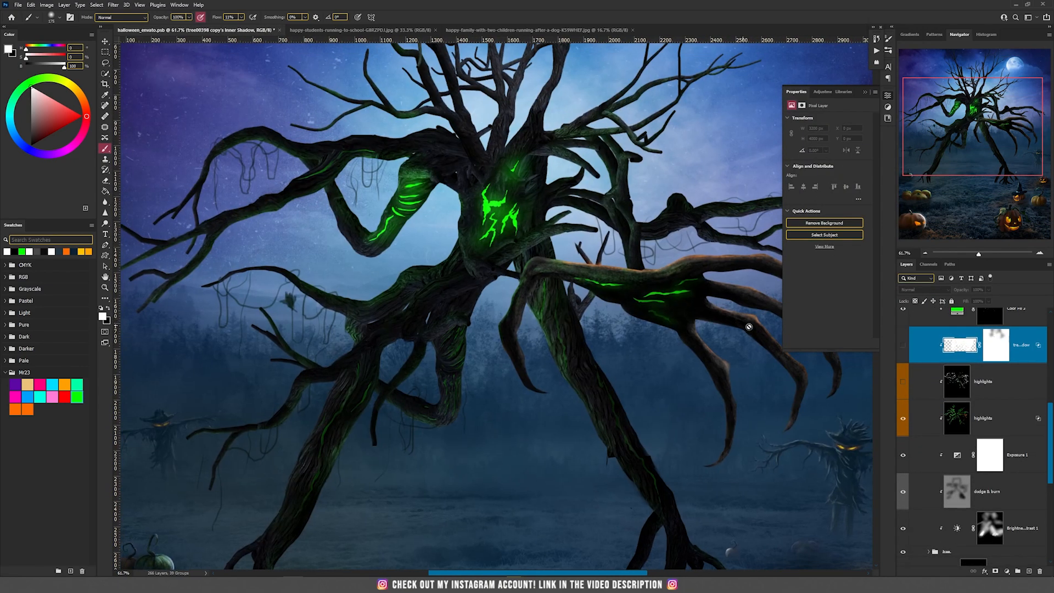
{"action": "left_click", "coordinate": [956, 422]}
{"action": "left_click", "coordinate": [903, 420]}
{"action": "left_click", "coordinate": [903, 419]}
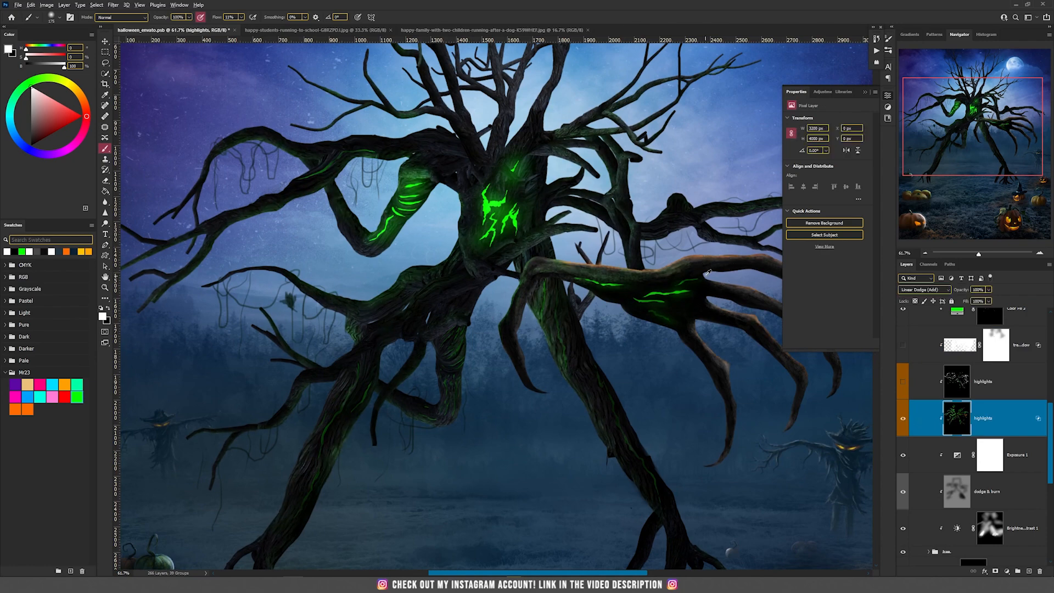
Examine the green and orange edge highlights on the clawed hand, upper branches and trunk
{"action": "scroll", "coordinate": [712, 273], "scroll_direction": "up", "scroll_amount": 3}
{"action": "left_click_drag", "start_coordinate": [713, 272], "coordinate": [521, 286]}
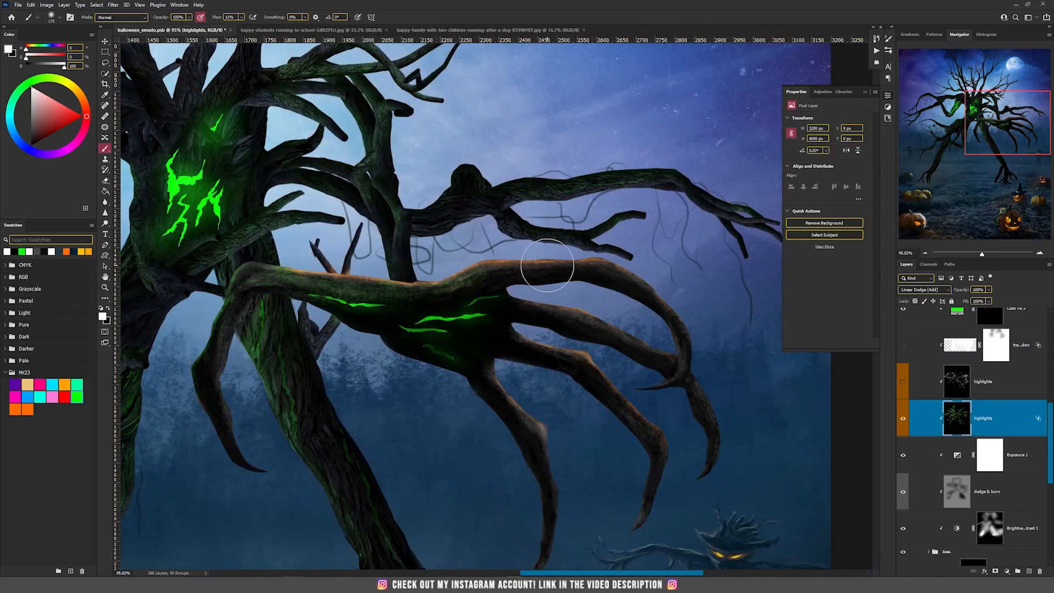
{"action": "scroll", "coordinate": [547, 265], "scroll_direction": "down", "scroll_amount": 1}
{"action": "scroll", "coordinate": [547, 266], "scroll_direction": "down", "scroll_amount": 4}
{"action": "left_click_drag", "start_coordinate": [347, 118], "coordinate": [482, 292]}
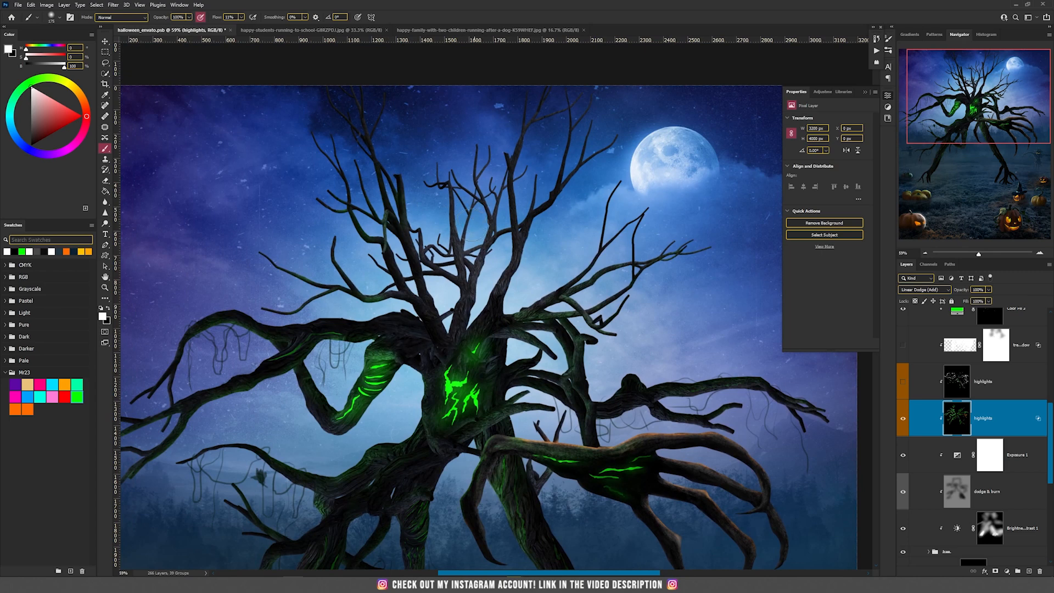
{"action": "left_click_drag", "start_coordinate": [568, 352], "coordinate": [564, 238]}
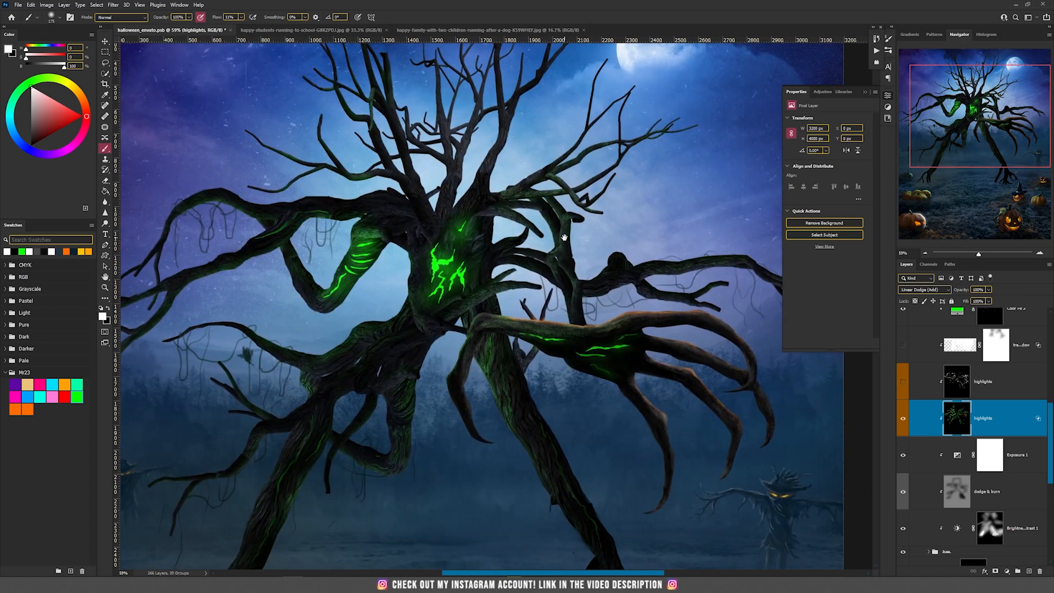
{"action": "left_click_drag", "start_coordinate": [661, 308], "coordinate": [755, 321]}
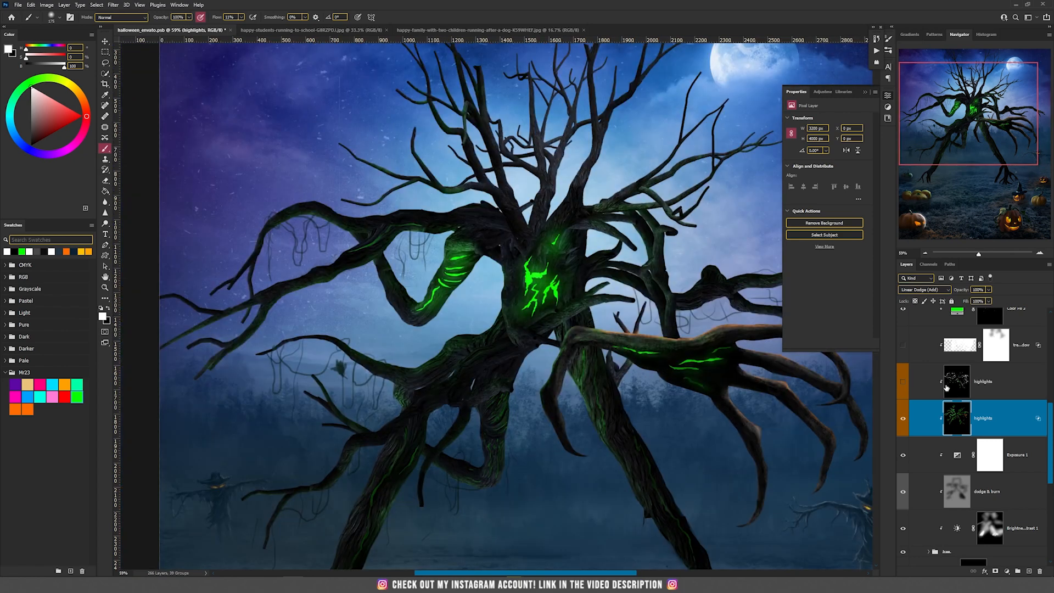
Hide the green highlights layer and add a clipped Linear Dodge (Add) layer filled with neutral black directly above Exposure 1
{"action": "left_click", "coordinate": [904, 420]}
{"action": "left_click", "coordinate": [1001, 450]}
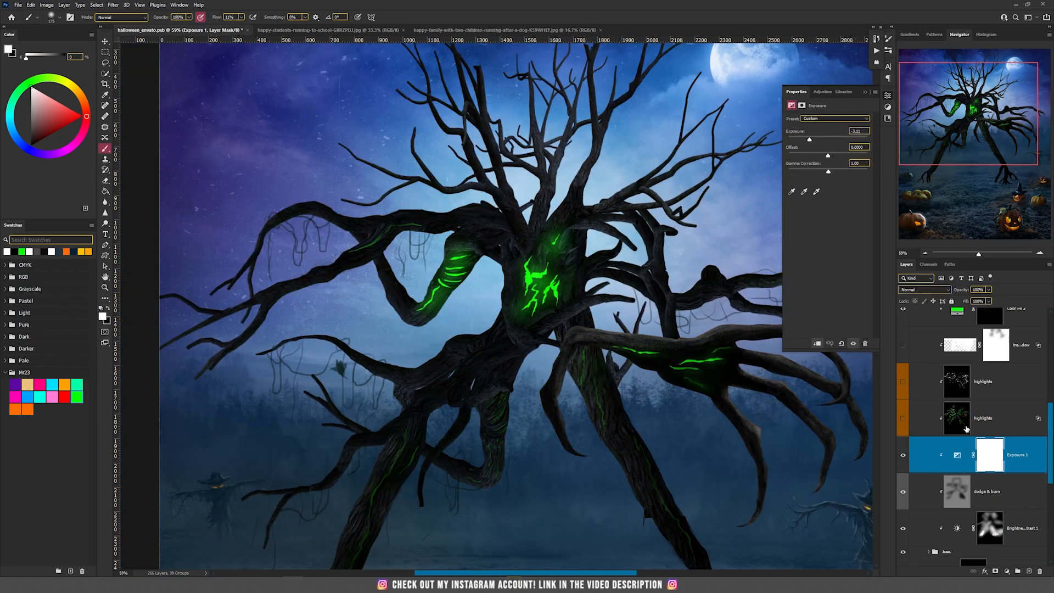
{"action": "left_click", "coordinate": [64, 4]}
{"action": "mouse_move", "coordinate": [82, 13]}
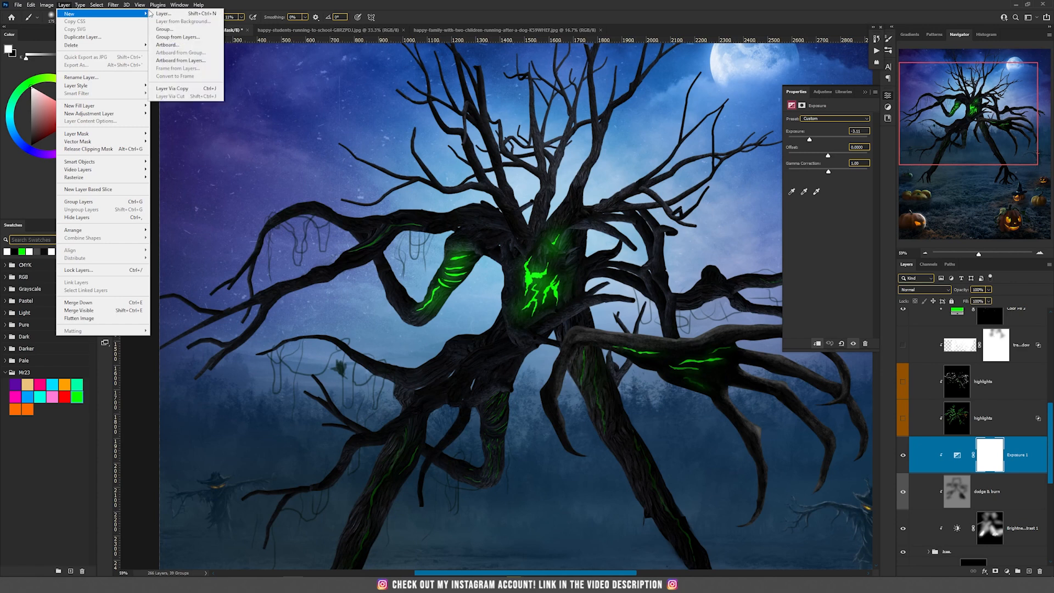
{"action": "left_click", "coordinate": [165, 13]}
{"action": "left_click", "coordinate": [490, 209]}
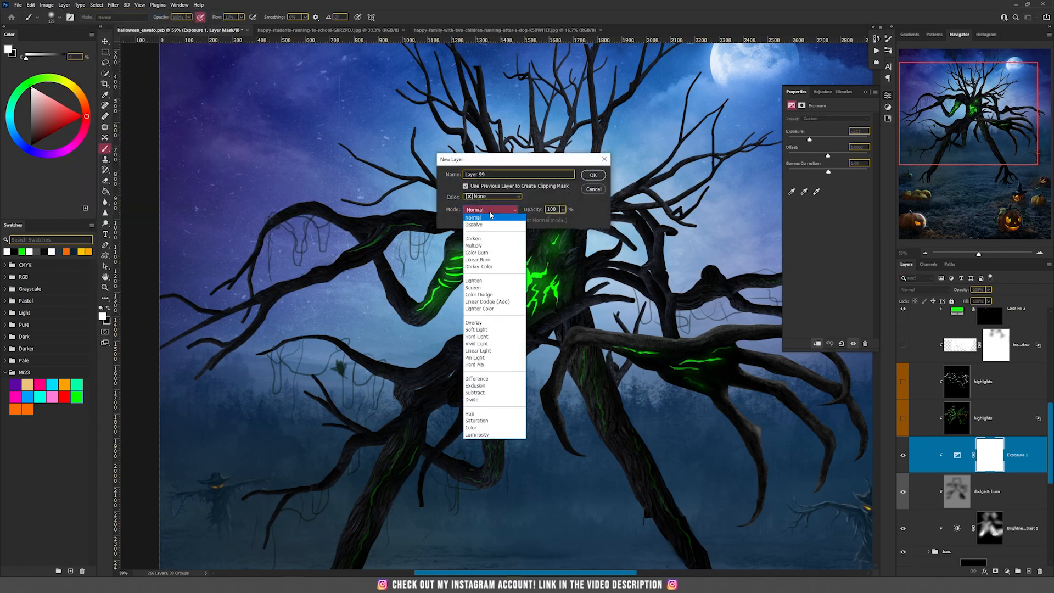
{"action": "left_click", "coordinate": [494, 303]}
{"action": "left_click", "coordinate": [494, 222]}
{"action": "key", "text": "Return"}
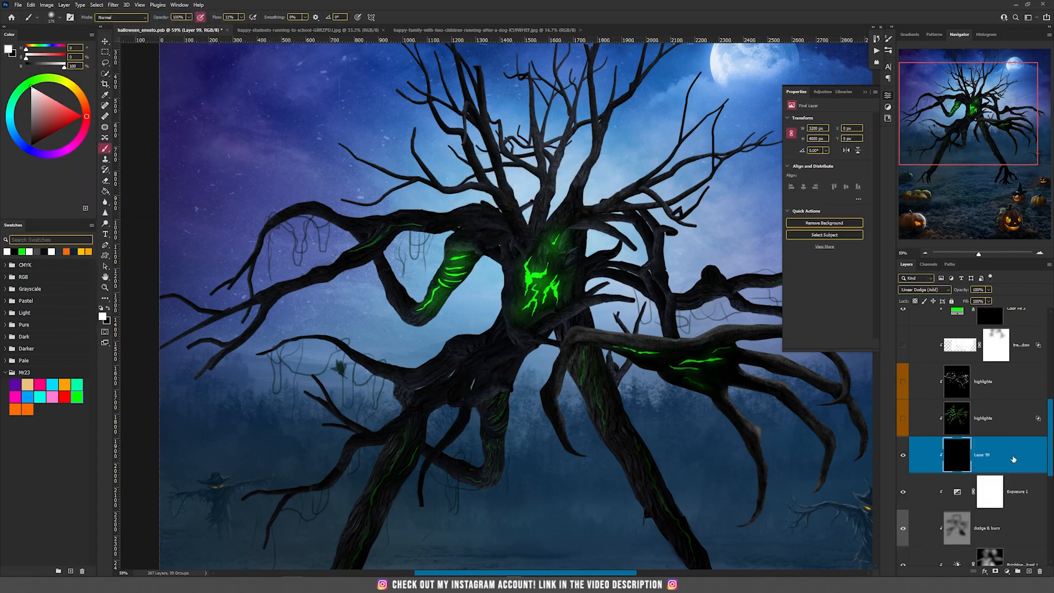
Split the black Underlying Layer Blend If slider of the new layer so its highlights fade gradually in dark areas
{"action": "left_click_drag", "start_coordinate": [522, 230], "coordinate": [549, 232]}
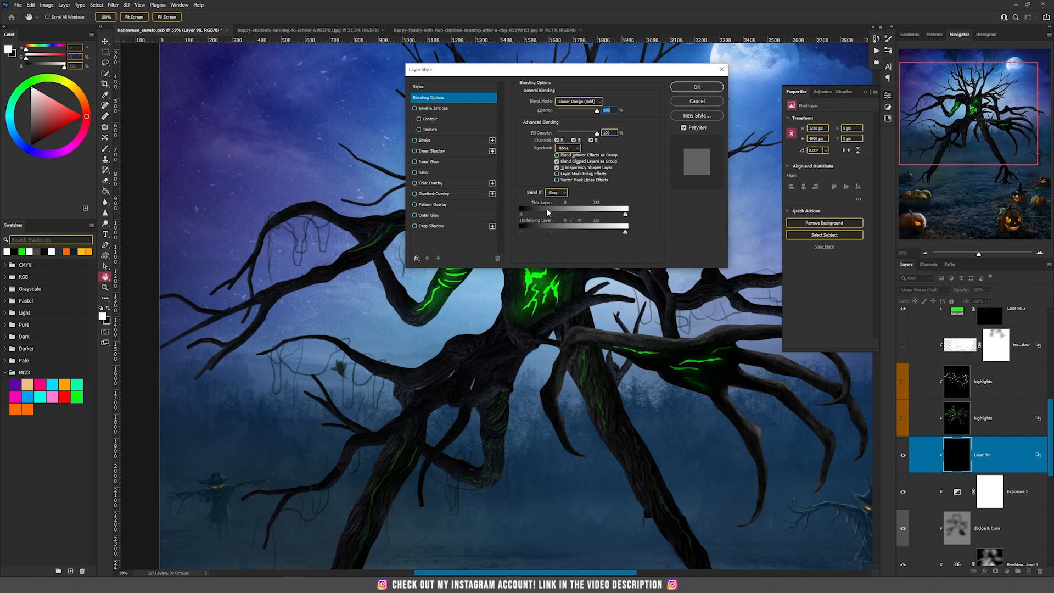
{"action": "left_click", "coordinate": [694, 88]}
{"action": "key", "text": "b"}
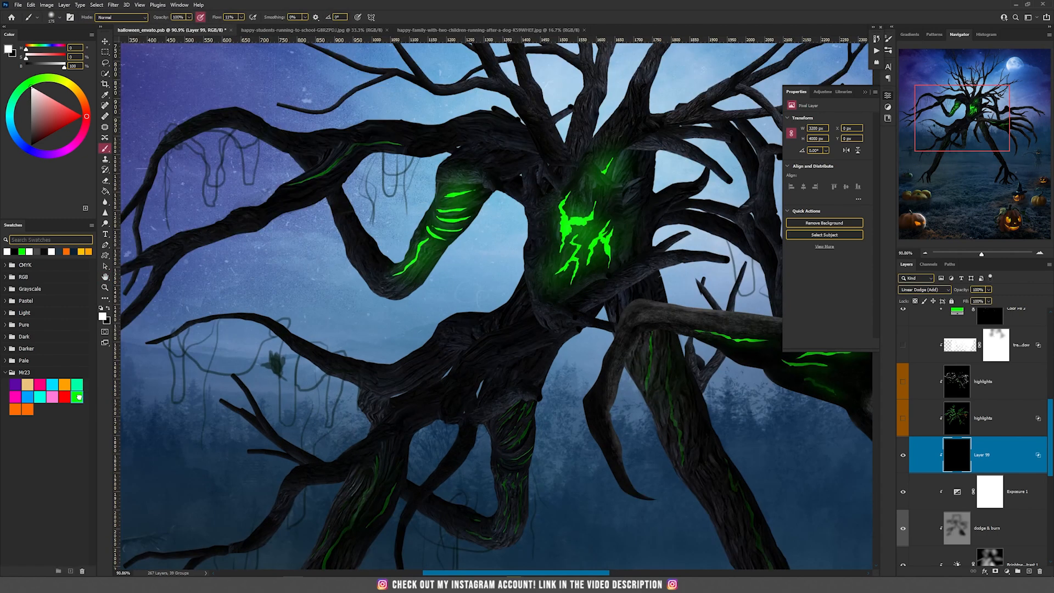
Paint a soft bright green glow with a reduced brush along the branch joining the trunk's lower left side
{"action": "left_click", "coordinate": [77, 396]}
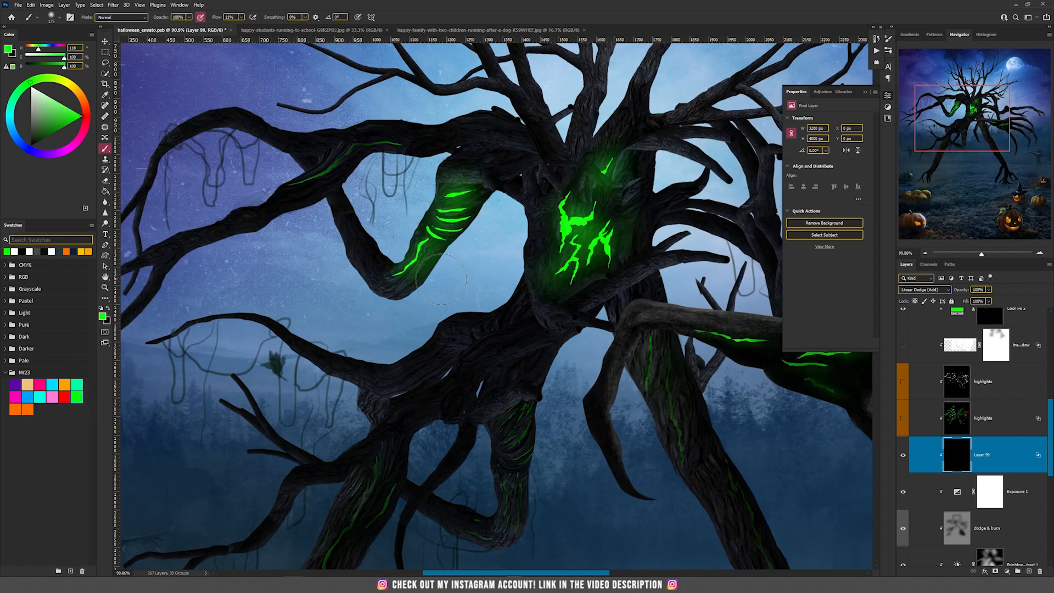
{"action": "key", "text": "bracketleft"}
{"action": "key", "text": "bracketleft"}
{"action": "key", "text": "bracketleft"}
{"action": "key", "text": "bracketleft"}
{"action": "mouse_move", "coordinate": [467, 311]}
{"action": "left_mouse_down"}
{"action": "mouse_move", "coordinate": [433, 336]}
{"action": "mouse_move", "coordinate": [504, 310]}
{"action": "mouse_move", "coordinate": [470, 324]}
{"action": "mouse_move", "coordinate": [517, 326]}
{"action": "mouse_move", "coordinate": [510, 337]}
{"action": "left_mouse_up"}
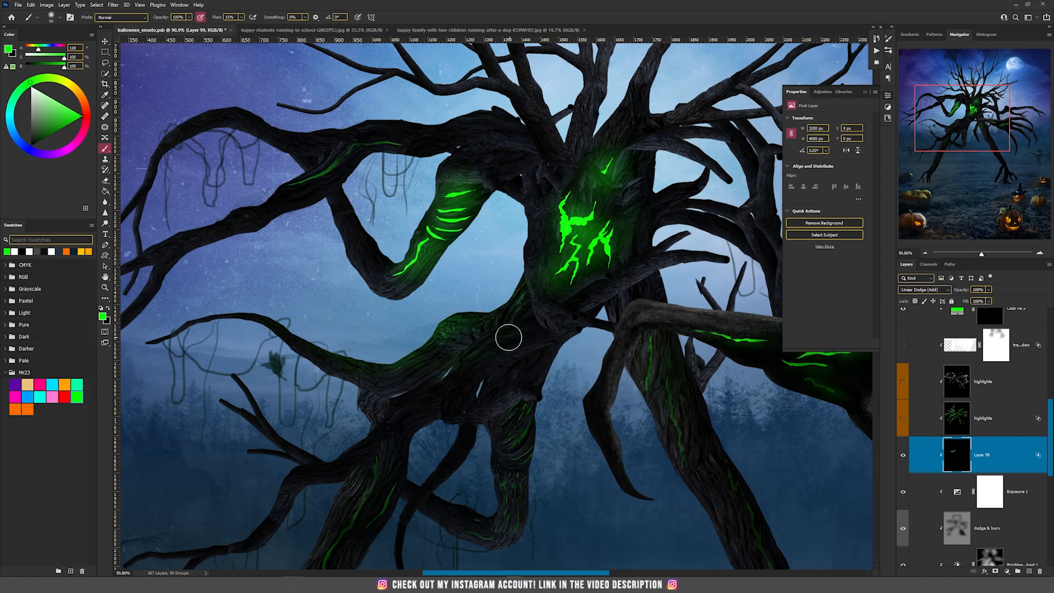
{"action": "left_click_drag", "start_coordinate": [475, 219], "coordinate": [468, 299]}
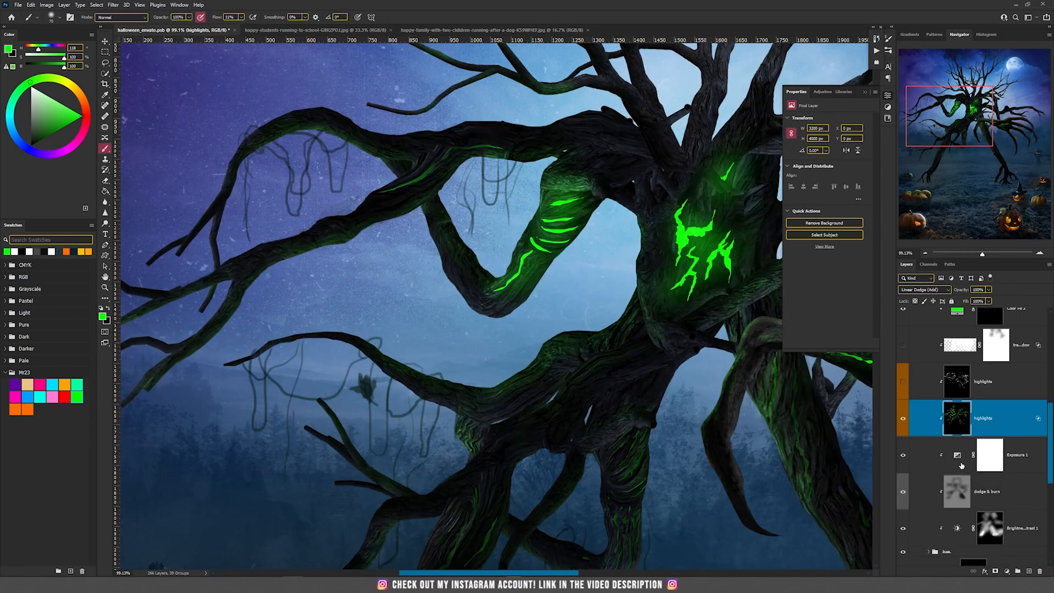
Add another clipped Linear Dodge (Add) layer filled with neutral black directly above the green highlights layer
{"action": "left_click", "coordinate": [64, 5]}
{"action": "mouse_move", "coordinate": [79, 14]}
{"action": "left_click", "coordinate": [164, 13]}
{"action": "left_click", "coordinate": [490, 211]}
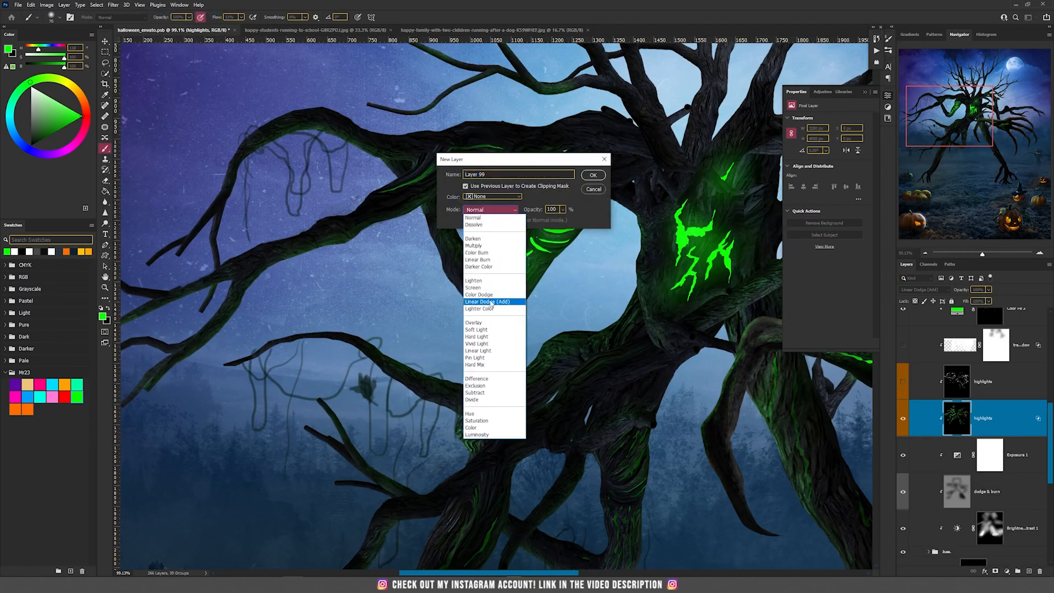
{"action": "left_click", "coordinate": [489, 299]}
{"action": "left_click", "coordinate": [465, 220]}
{"action": "left_click", "coordinate": [593, 175]}
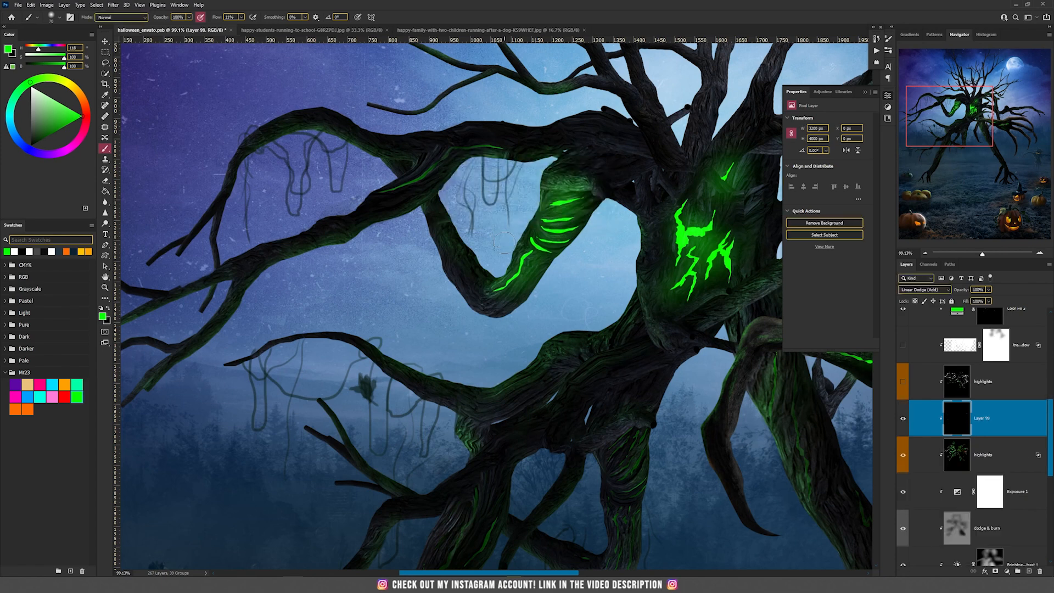
Keep bright green as the paint color and paint thin edge highlights on the lower left branch and the curled branch
{"action": "left_click", "coordinate": [102, 317]}
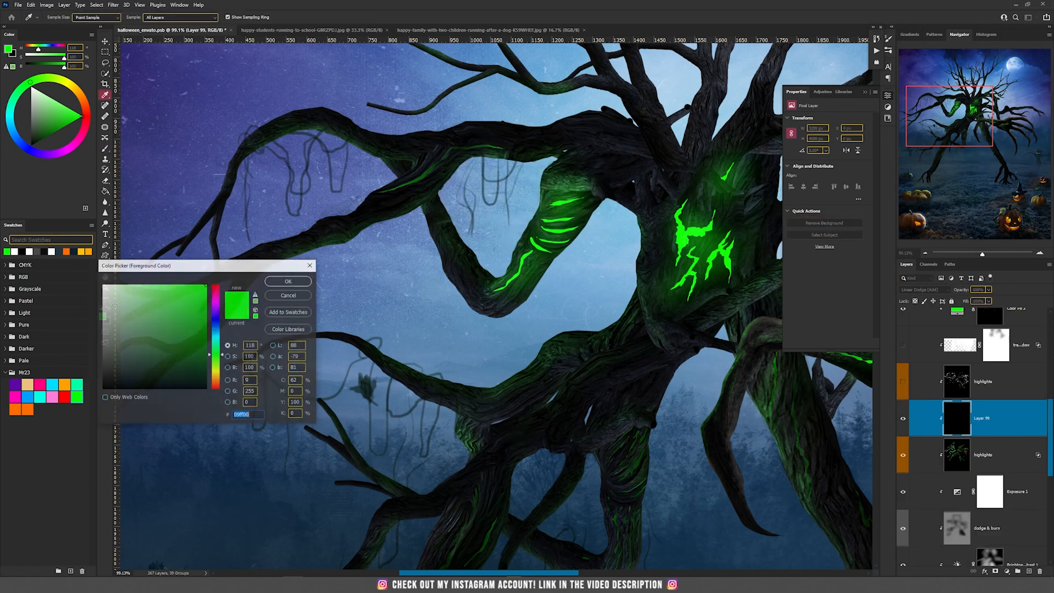
{"action": "left_click", "coordinate": [288, 282]}
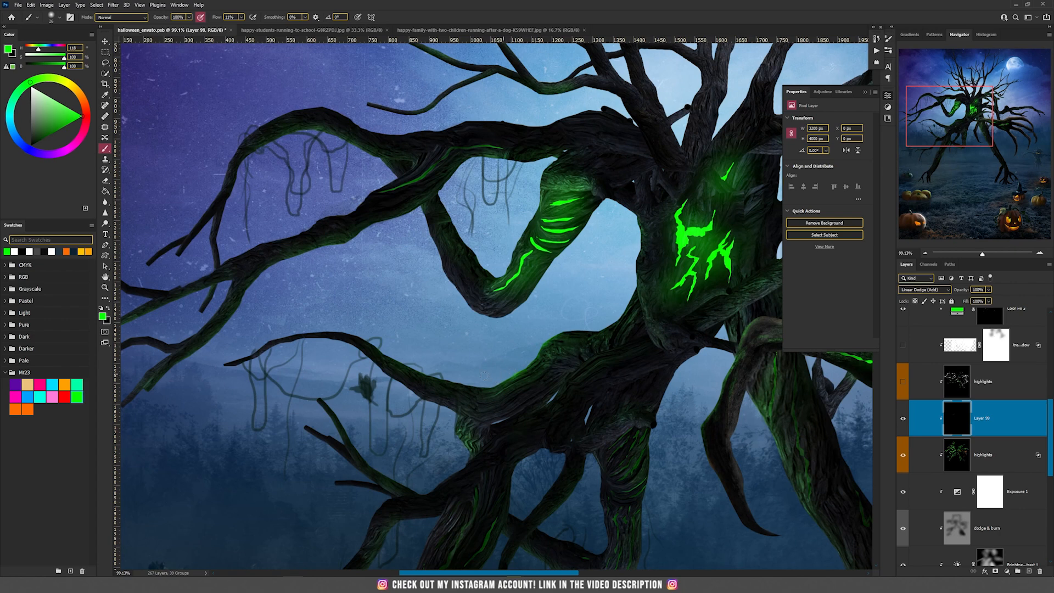
{"action": "mouse_move", "coordinate": [557, 333]}
{"action": "left_mouse_down"}
{"action": "mouse_move", "coordinate": [581, 338]}
{"action": "mouse_move", "coordinate": [614, 308]}
{"action": "left_mouse_up"}
{"action": "left_click_drag", "start_coordinate": [593, 219], "coordinate": [495, 314]}
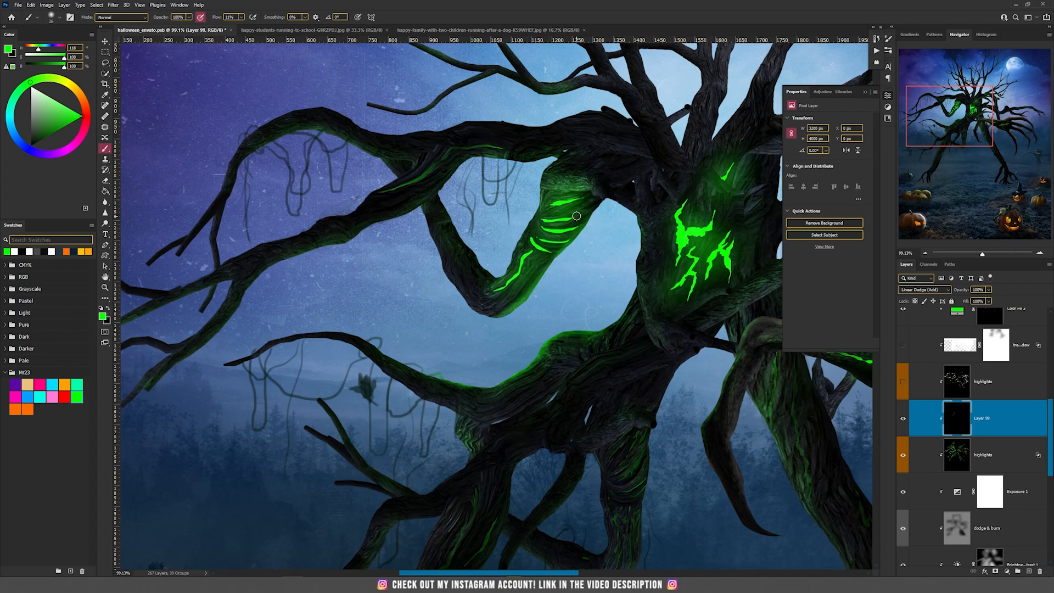
Paint thin green edge highlights along the long upper left branches and their thin outer twigs
{"action": "right_click", "coordinate": [426, 200], "text": "alt"}
{"action": "mouse_move", "coordinate": [469, 156]}
{"action": "left_mouse_down"}
{"action": "mouse_move", "coordinate": [349, 243]}
{"action": "mouse_move", "coordinate": [292, 256]}
{"action": "left_mouse_up"}
{"action": "left_click_drag", "start_coordinate": [257, 286], "coordinate": [244, 303]}
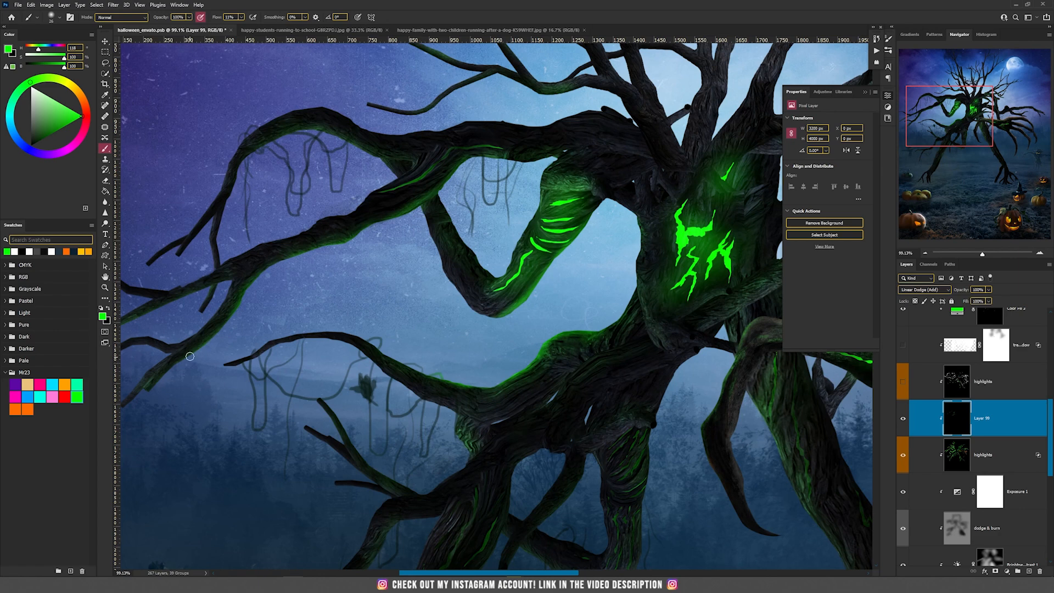
{"action": "left_click_drag", "start_coordinate": [269, 274], "coordinate": [329, 246]}
{"action": "mouse_move", "coordinate": [206, 287]}
{"action": "left_mouse_down"}
{"action": "mouse_move", "coordinate": [220, 284]}
{"action": "mouse_move", "coordinate": [115, 330]}
{"action": "left_mouse_up"}
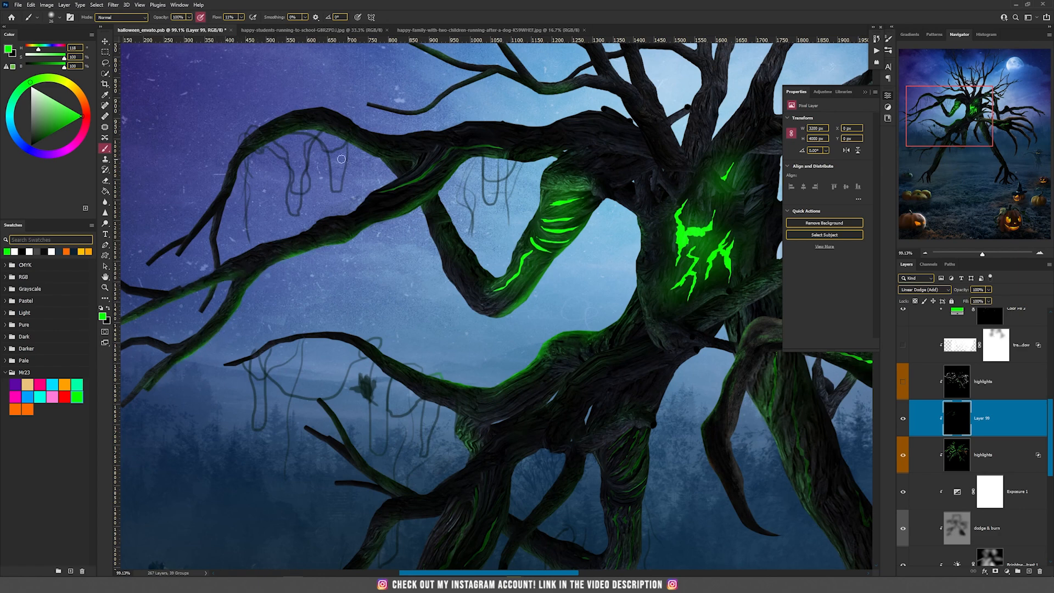
{"action": "mouse_move", "coordinate": [381, 160]}
{"action": "left_mouse_down"}
{"action": "mouse_move", "coordinate": [298, 136]}
{"action": "mouse_move", "coordinate": [249, 160]}
{"action": "mouse_move", "coordinate": [227, 191]}
{"action": "left_mouse_up"}
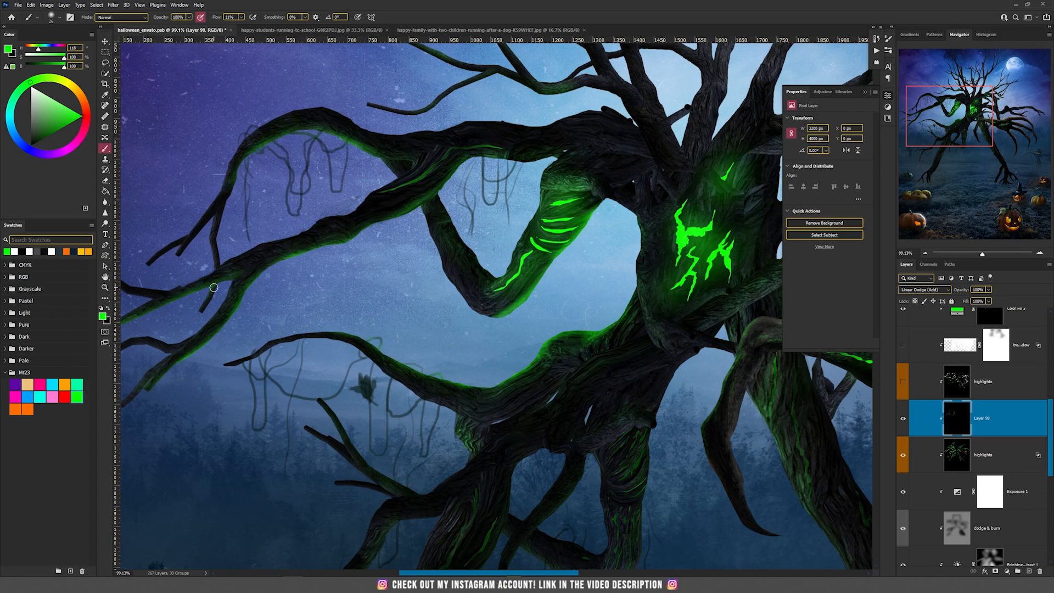
Brighten the edges of the lower left and curled branches with thin white strokes from a smaller soft brush
{"action": "key", "text": "d"}
{"action": "key", "text": "x"}
{"action": "right_click", "coordinate": [577, 240], "text": "alt"}
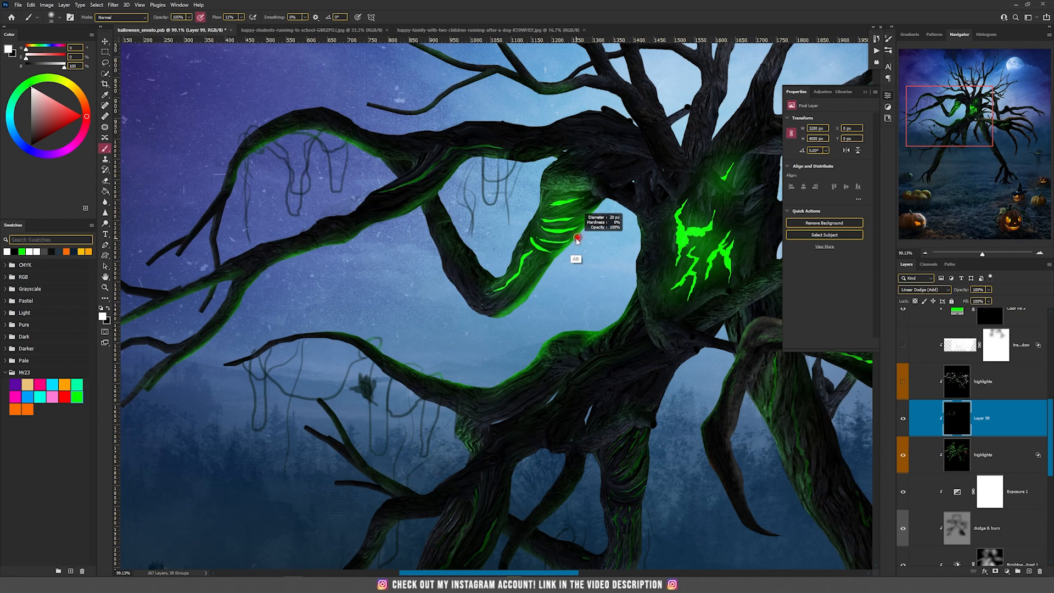
{"action": "left_click_drag", "start_coordinate": [577, 240], "coordinate": [573, 240], "text": "alt"}
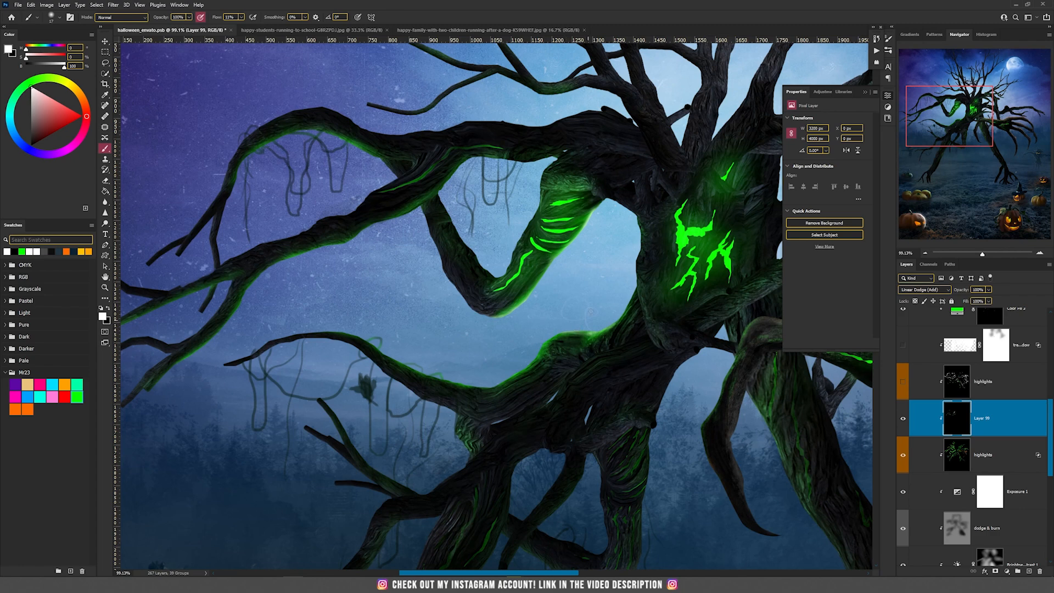
{"action": "left_click_drag", "start_coordinate": [549, 336], "coordinate": [551, 334]}
{"action": "left_click_drag", "start_coordinate": [498, 379], "coordinate": [505, 383]}
{"action": "left_click_drag", "start_coordinate": [432, 368], "coordinate": [425, 371]}
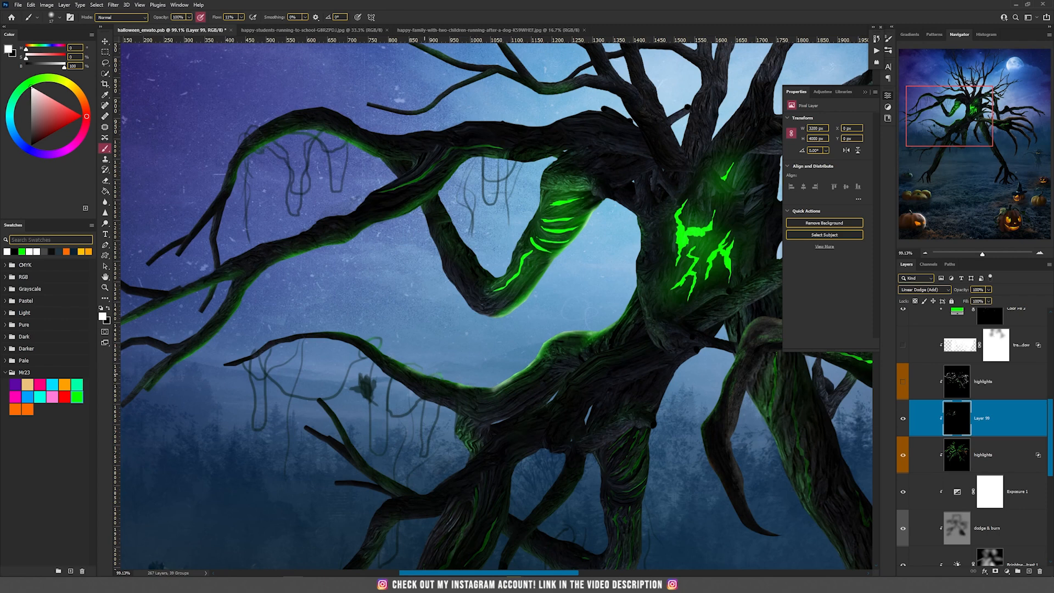
{"action": "left_click_drag", "start_coordinate": [537, 355], "coordinate": [579, 332]}
{"action": "left_click_drag", "start_coordinate": [546, 270], "coordinate": [589, 213]}
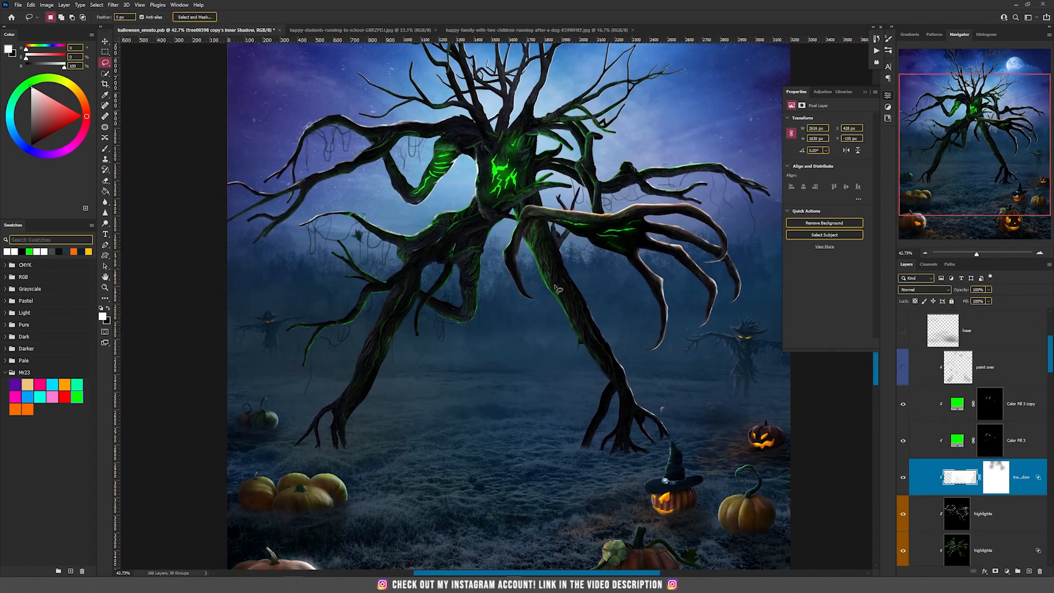
Add a new layer above the paint over layer and clip it to the tree
{"action": "scroll", "coordinate": [447, 204], "scroll_direction": "up", "scroll_amount": 3}
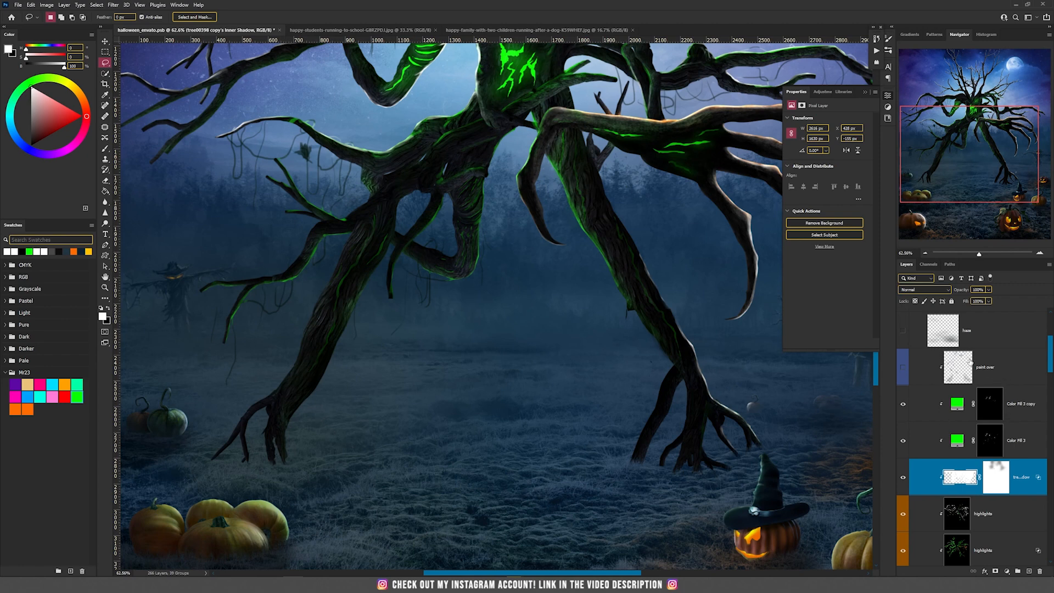
{"action": "left_click", "coordinate": [981, 378]}
{"action": "left_click", "coordinate": [1027, 571]}
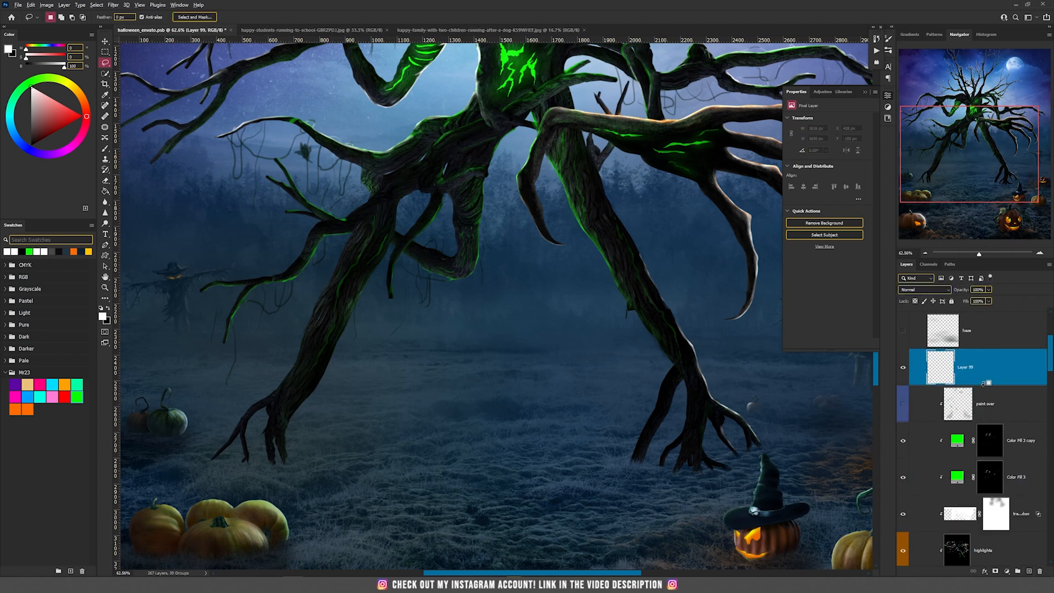
{"action": "key", "text": "b"}
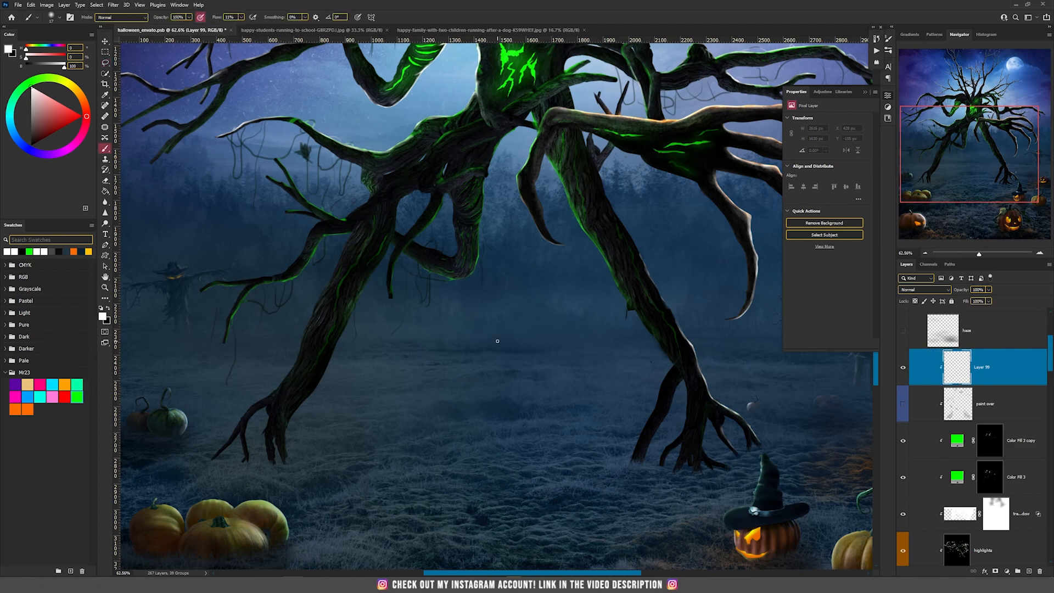
Paint haze over both of the tree's legs with a large soft brush, using a dark blue sampled from the misty ground
{"action": "right_click", "coordinate": [515, 254]}
{"action": "left_click", "coordinate": [586, 156]}
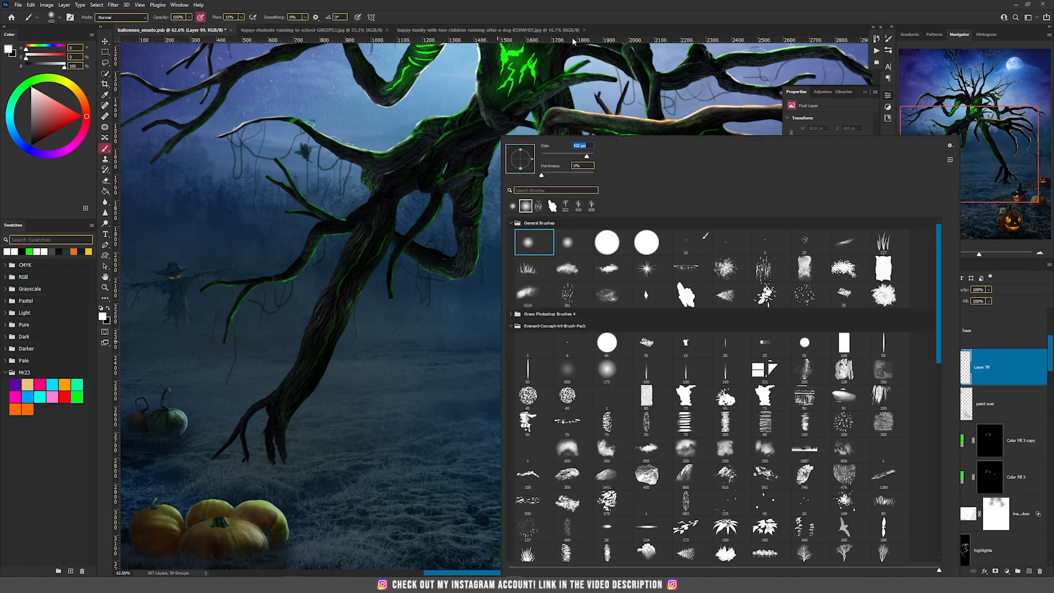
{"action": "left_click", "coordinate": [589, 5]}
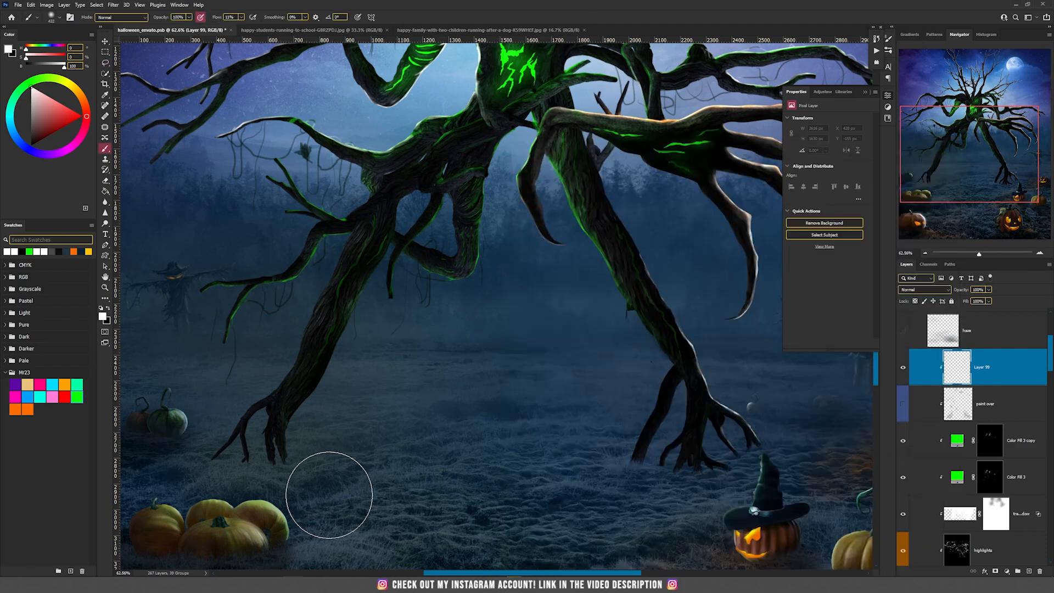
{"action": "left_click", "coordinate": [360, 432], "text": "alt"}
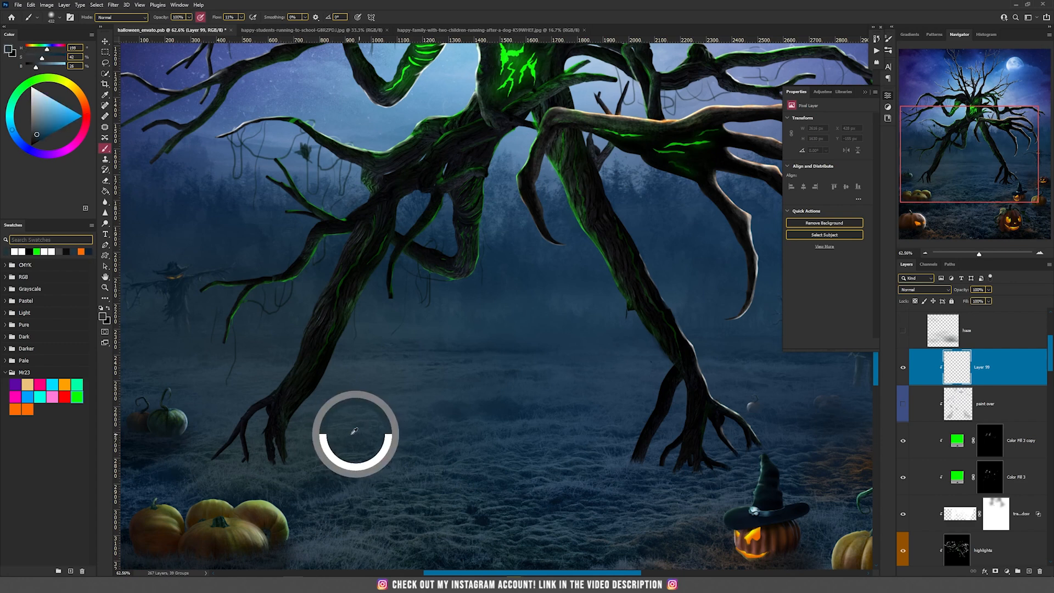
{"action": "key", "text": "bracketright"}
{"action": "key", "text": "bracketright"}
{"action": "key", "text": "bracketright"}
{"action": "key", "text": "bracketright"}
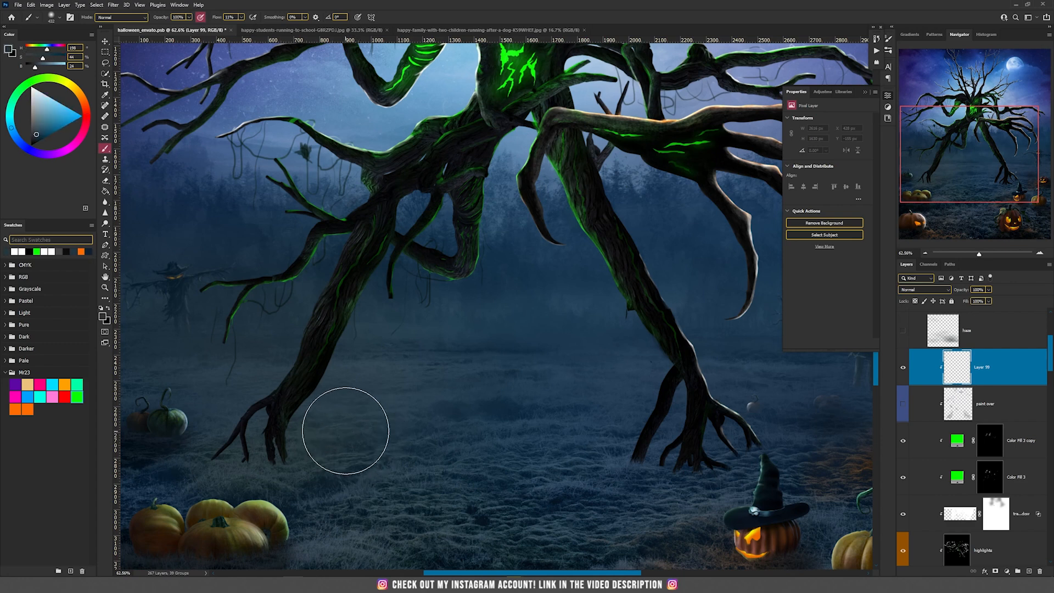
{"action": "mouse_move", "coordinate": [231, 432]}
{"action": "left_mouse_down"}
{"action": "mouse_move", "coordinate": [299, 419]}
{"action": "mouse_move", "coordinate": [189, 432]}
{"action": "mouse_move", "coordinate": [361, 379]}
{"action": "mouse_move", "coordinate": [312, 359]}
{"action": "mouse_move", "coordinate": [357, 344]}
{"action": "mouse_move", "coordinate": [268, 367]}
{"action": "mouse_move", "coordinate": [366, 328]}
{"action": "mouse_move", "coordinate": [369, 411]}
{"action": "mouse_move", "coordinate": [236, 437]}
{"action": "mouse_move", "coordinate": [686, 416]}
{"action": "mouse_move", "coordinate": [770, 425]}
{"action": "mouse_move", "coordinate": [545, 462]}
{"action": "mouse_move", "coordinate": [753, 447]}
{"action": "mouse_move", "coordinate": [617, 426]}
{"action": "mouse_move", "coordinate": [721, 390]}
{"action": "mouse_move", "coordinate": [667, 386]}
{"action": "mouse_move", "coordinate": [788, 419]}
{"action": "mouse_move", "coordinate": [582, 395]}
{"action": "mouse_move", "coordinate": [640, 344]}
{"action": "left_mouse_up"}
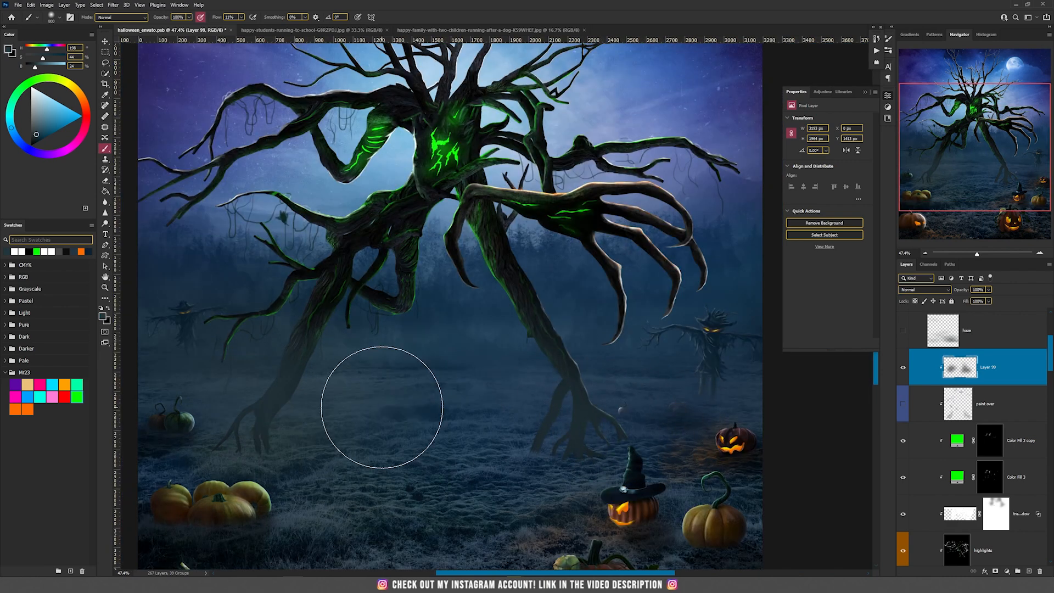
Erase some of the haze around the tree's left foot with a large soft eraser at 10% flow
{"action": "key", "text": "e"}
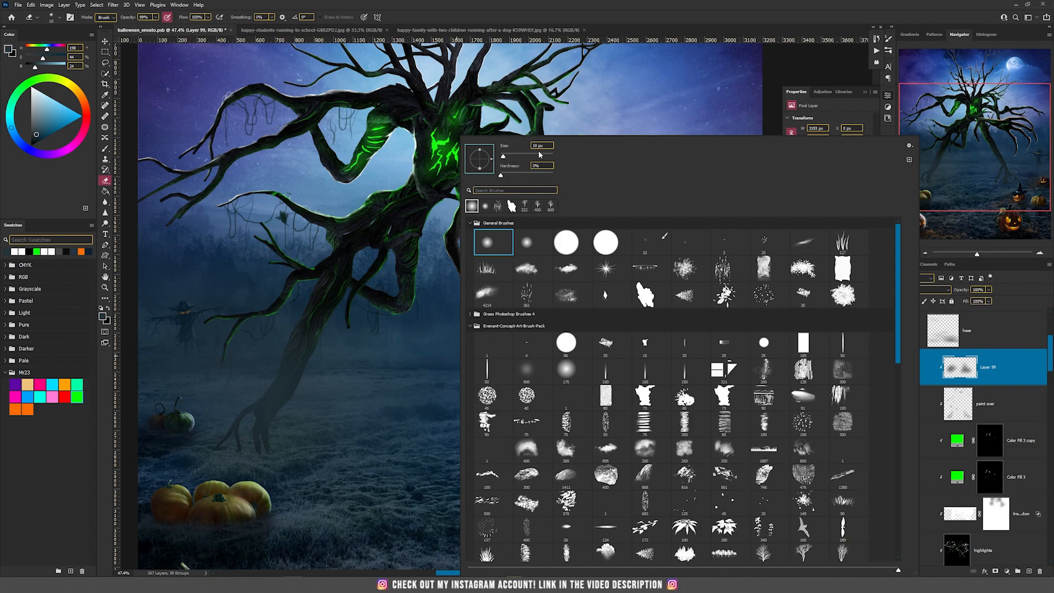
{"action": "type", "text": "200"}
{"action": "key", "text": "Return"}
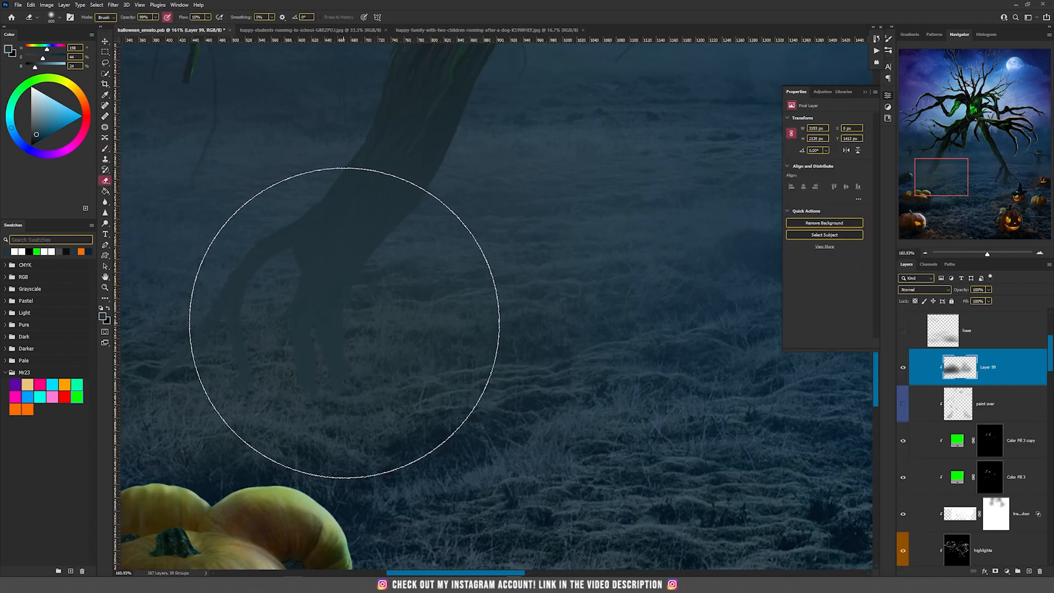
{"action": "left_click_drag", "start_coordinate": [344, 323], "coordinate": [401, 268]}
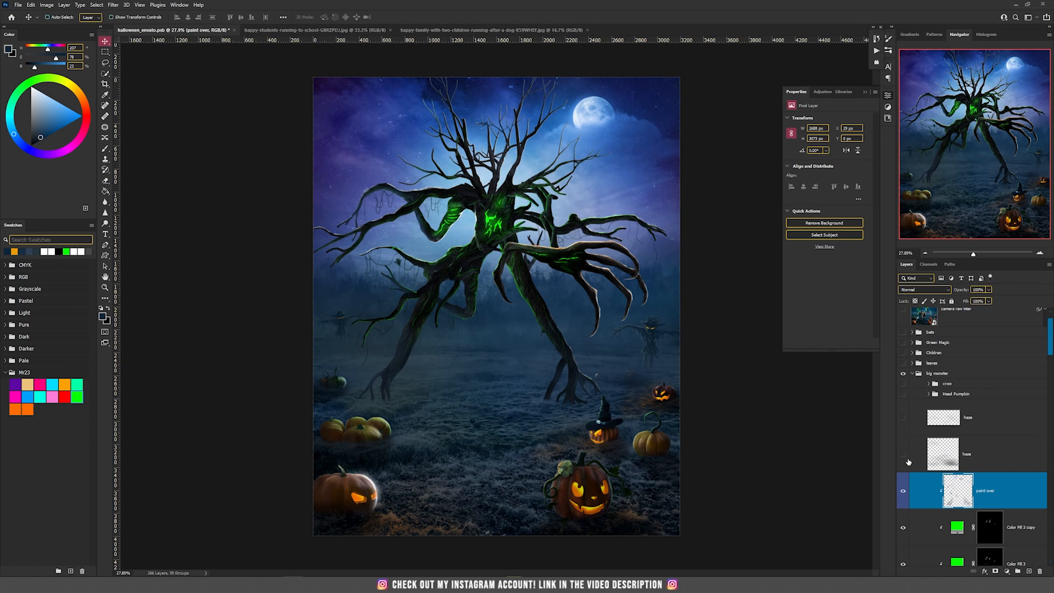
Show the two haze layers above the paint over layer and select the lower one
{"action": "left_click", "coordinate": [902, 454]}
{"action": "left_click", "coordinate": [913, 447]}
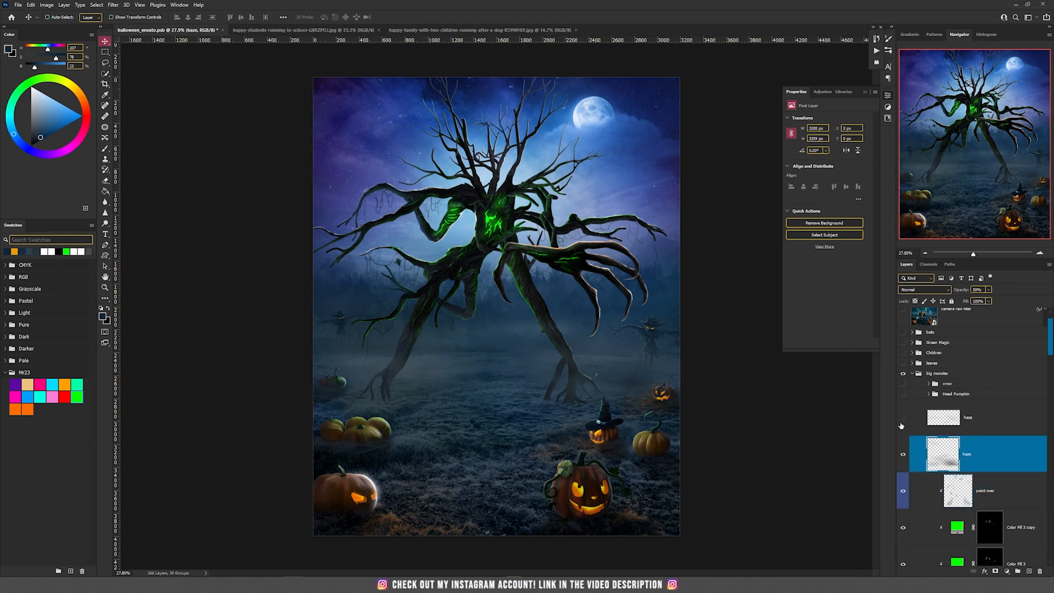
{"action": "left_click", "coordinate": [903, 418]}
{"action": "left_click", "coordinate": [963, 420]}
{"action": "left_click", "coordinate": [966, 456]}
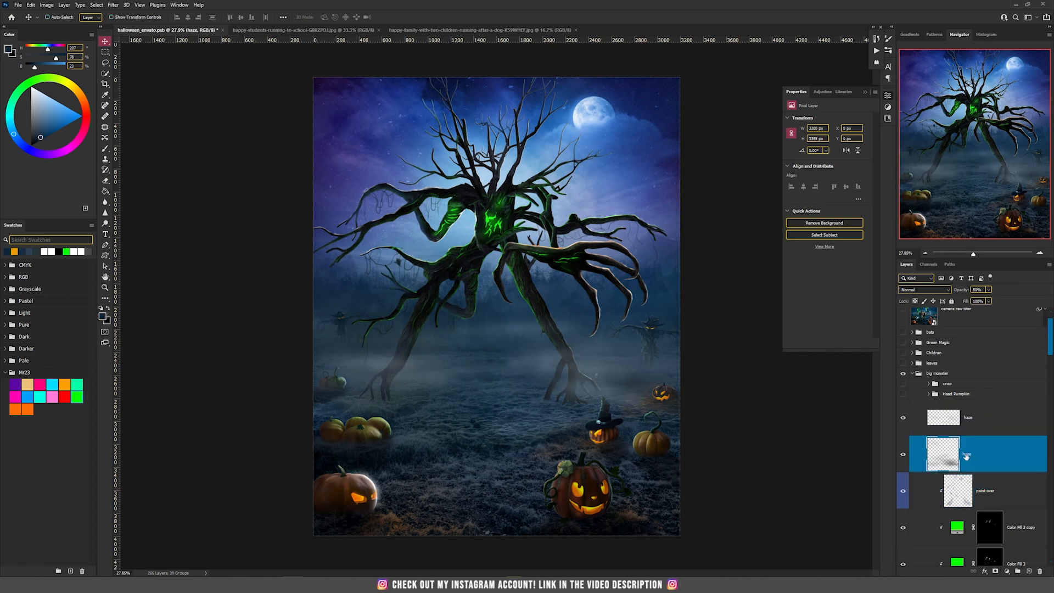
{"action": "scroll", "coordinate": [478, 357], "scroll_direction": "up", "scroll_amount": 3}
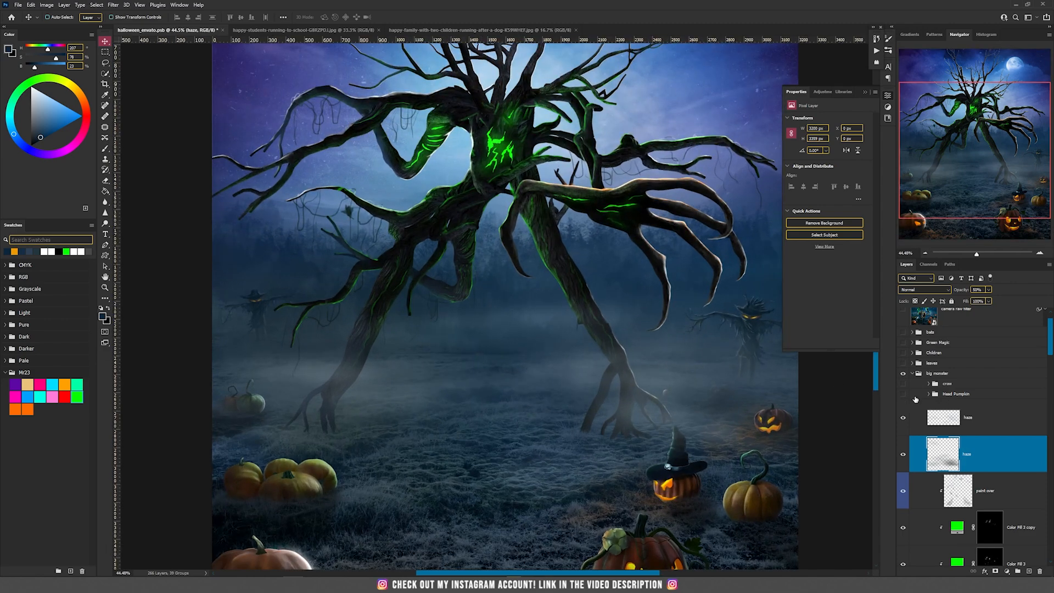
Show the Exposure 2 copy adjustment clipped to the pumpkin head and display its exposure settings
{"action": "left_click_drag", "start_coordinate": [538, 186], "coordinate": [505, 394]}
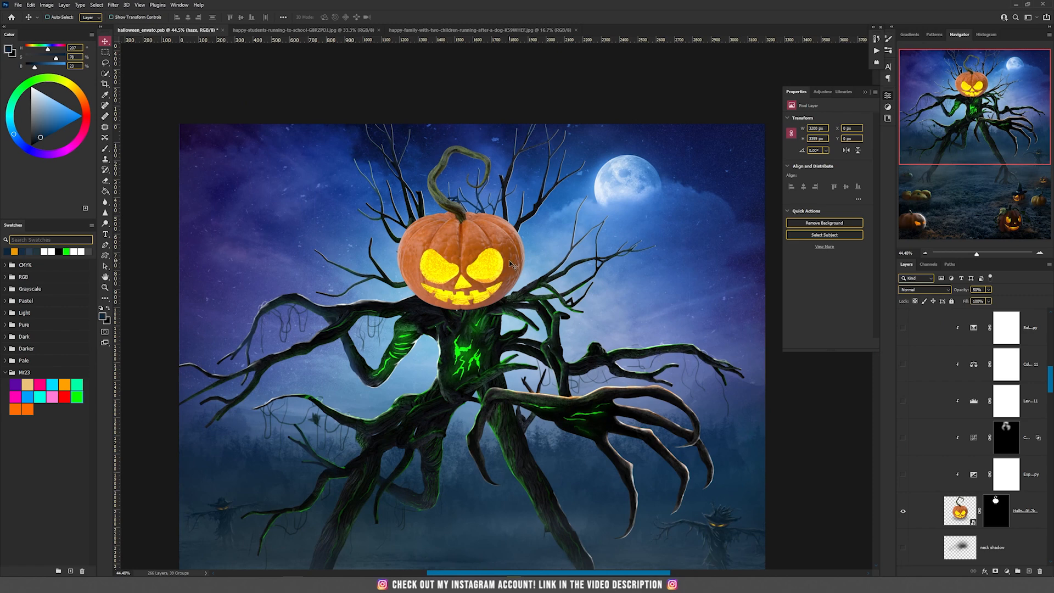
{"action": "scroll", "coordinate": [454, 252], "scroll_direction": "up", "scroll_amount": 5}
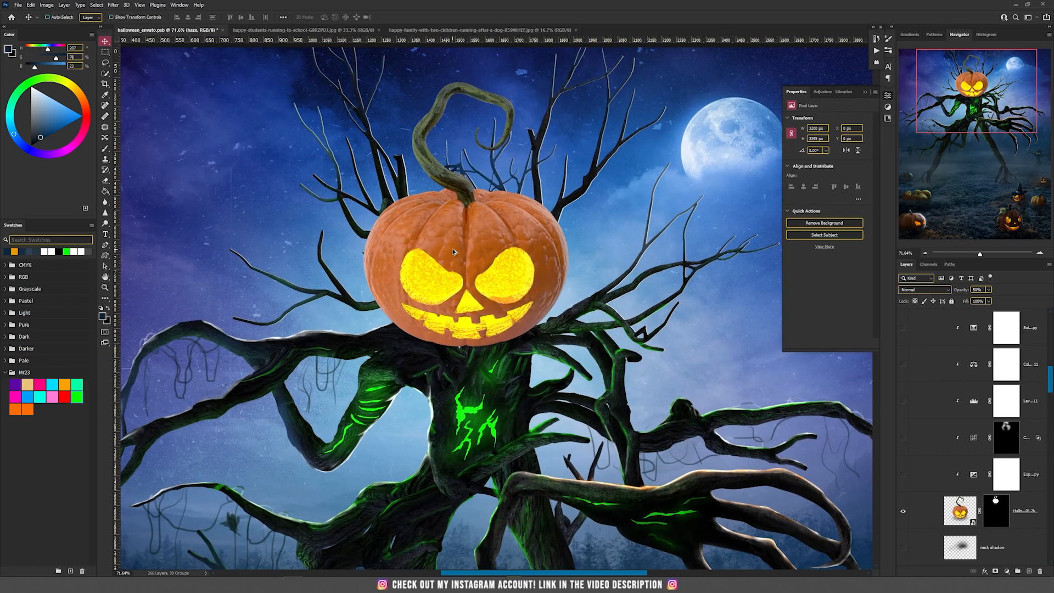
{"action": "scroll", "coordinate": [452, 249], "scroll_direction": "down", "scroll_amount": 2}
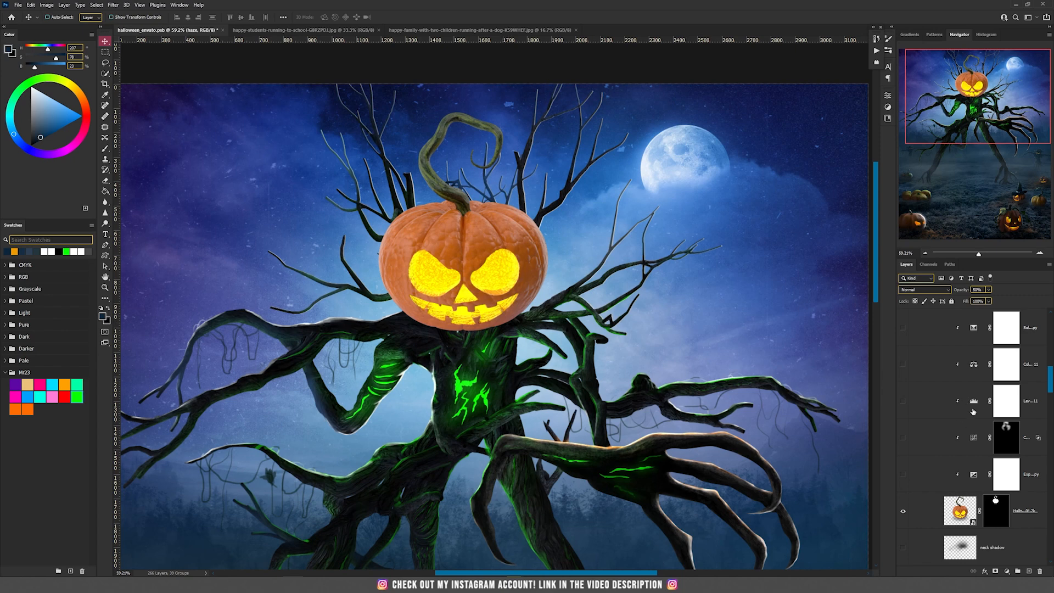
{"action": "left_click", "coordinate": [903, 475]}
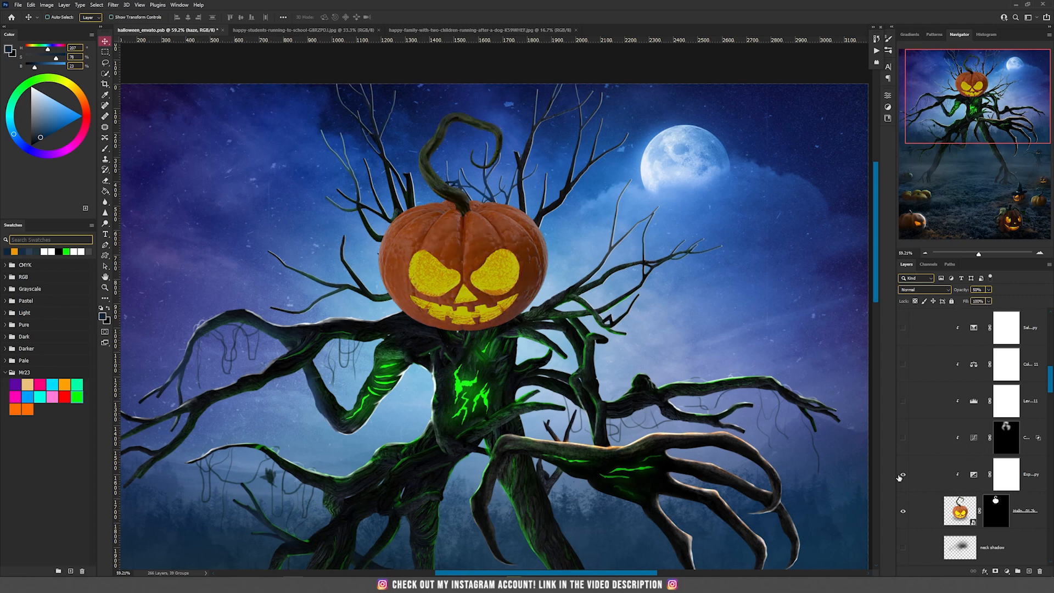
{"action": "left_click", "coordinate": [972, 475]}
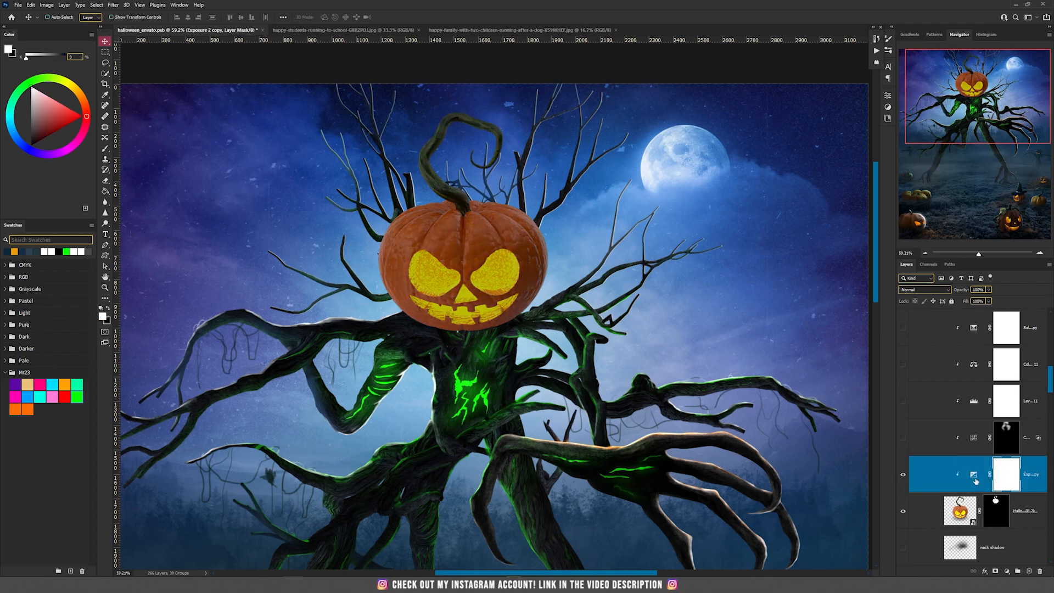
{"action": "double_click", "coordinate": [975, 481]}
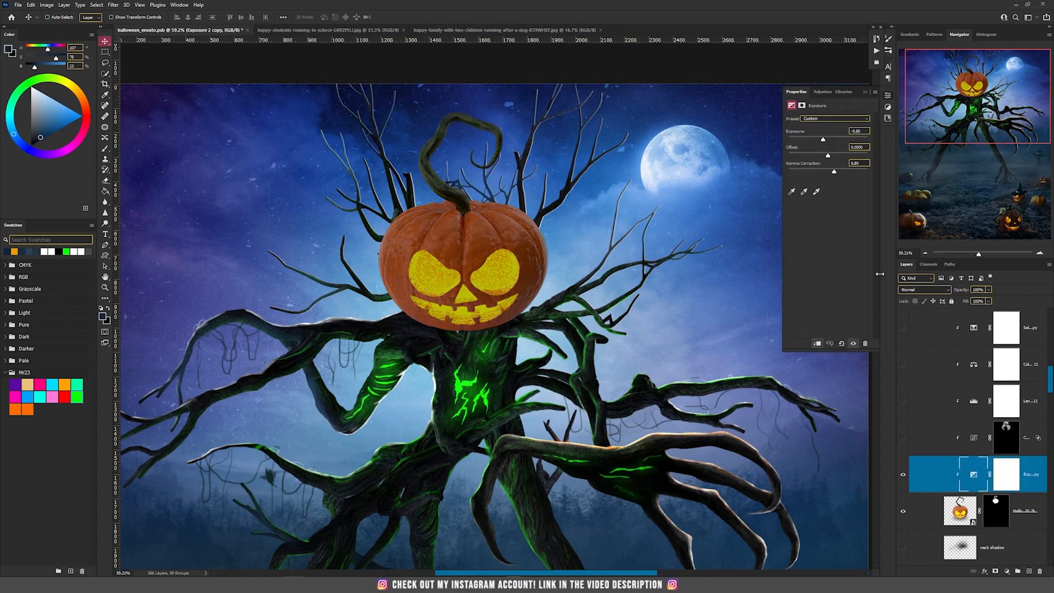
Show the Curves 4 copy and Levels 1 copy 11 adjustments on the pumpkin head and display their settings
{"action": "left_click", "coordinate": [903, 438]}
{"action": "left_click", "coordinate": [975, 441]}
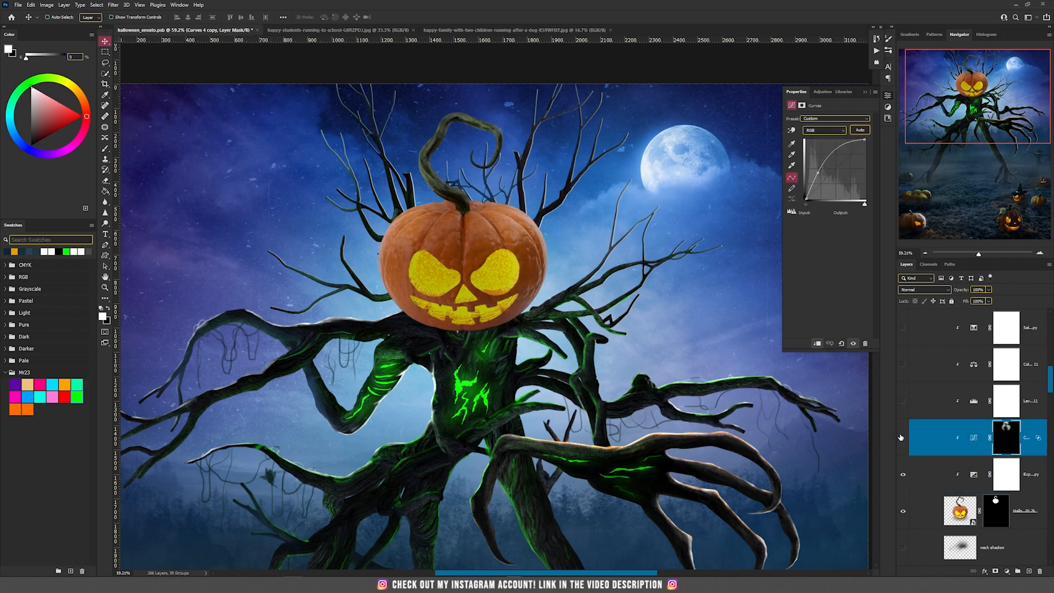
{"action": "left_click", "coordinate": [903, 401]}
{"action": "left_click", "coordinate": [970, 406]}
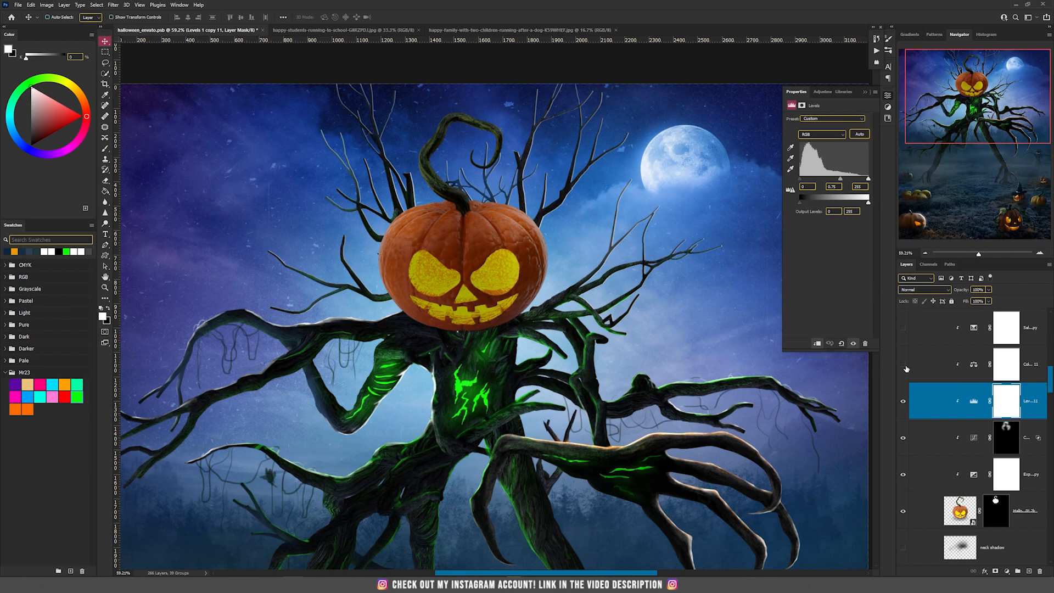
Display the settings of the pumpkin's Color Balance adjustment and compare the pumpkin with and without it
{"action": "left_click", "coordinate": [956, 372]}
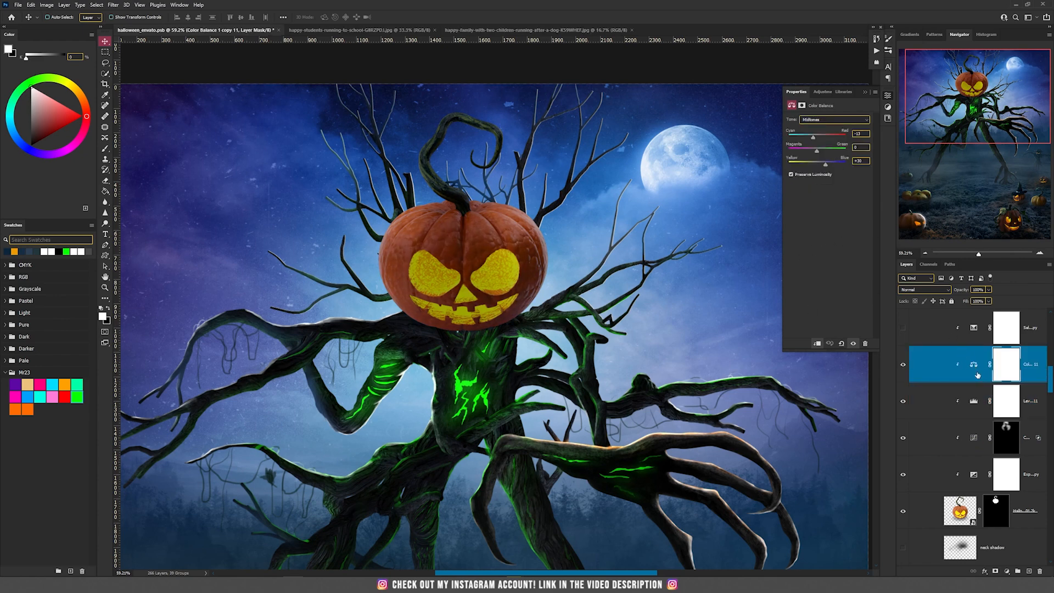
{"action": "left_click", "coordinate": [905, 363]}
{"action": "left_click", "coordinate": [905, 364]}
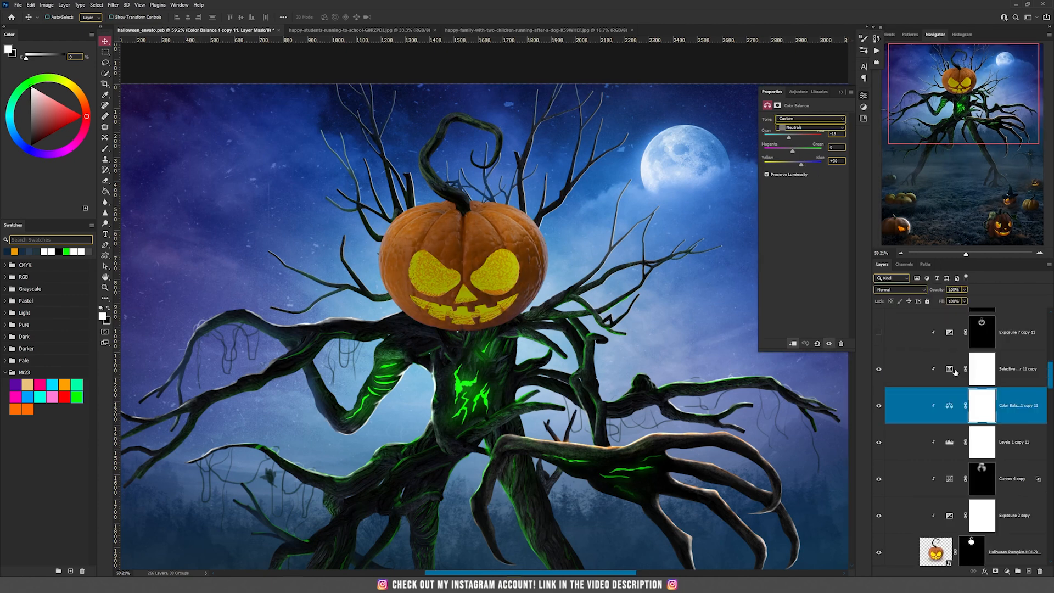
Display the Reds values of the pumpkin's Selective Color adjustment and compare the pumpkin with and without it
{"action": "left_click", "coordinate": [954, 371]}
{"action": "left_click", "coordinate": [806, 126]}
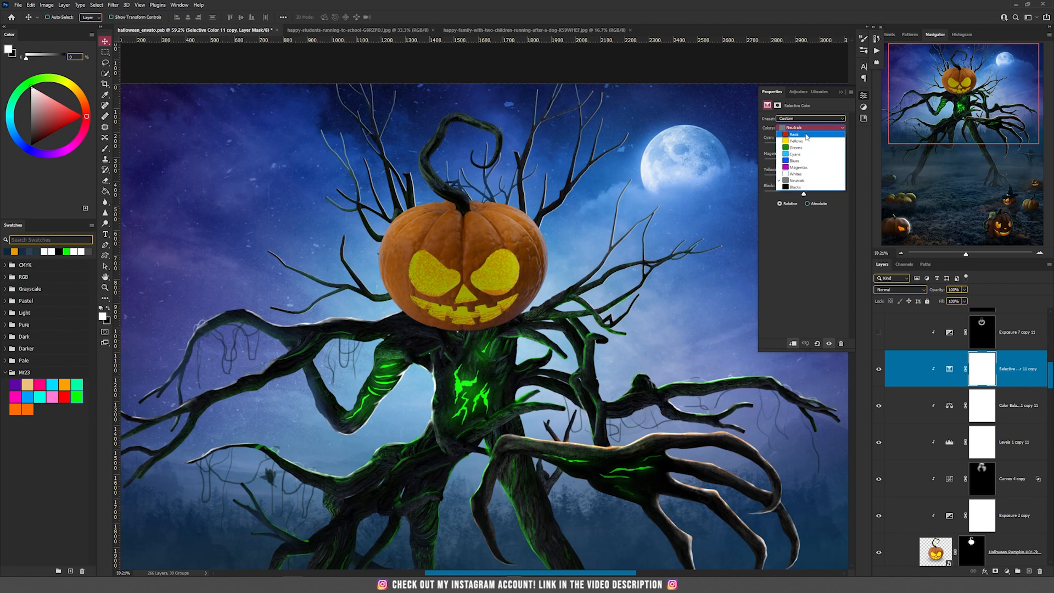
{"action": "left_click", "coordinate": [805, 135]}
{"action": "left_click", "coordinate": [879, 369]}
{"action": "left_click", "coordinate": [878, 369]}
Show the two masked exposure adjustments above the Selective Color layer and display the upper one's settings
{"action": "scroll", "coordinate": [888, 367], "scroll_direction": "up", "scroll_amount": 1}
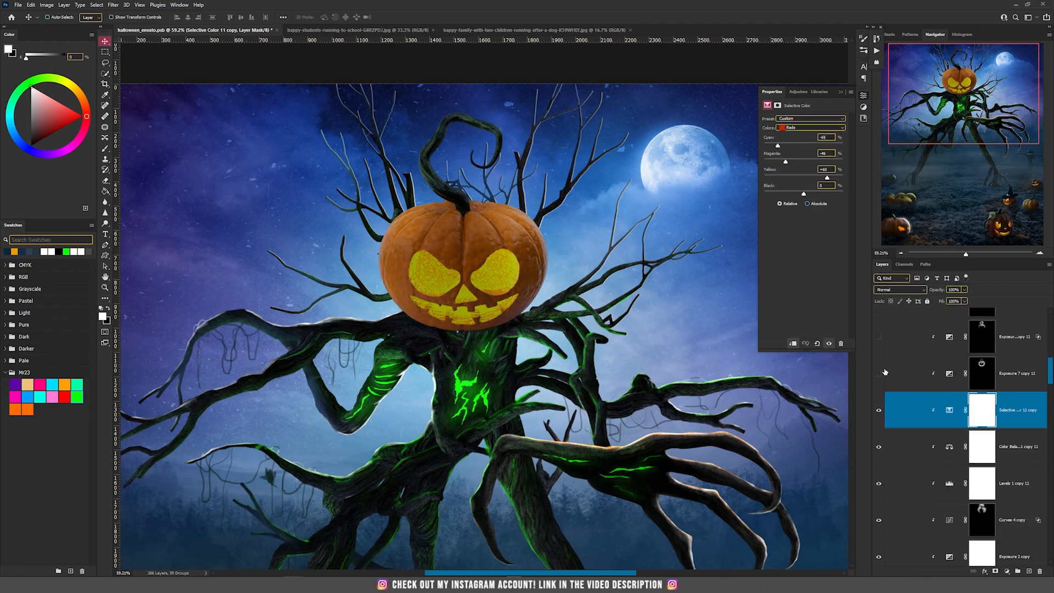
{"action": "left_click", "coordinate": [879, 374]}
{"action": "scroll", "coordinate": [878, 368], "scroll_direction": "up", "scroll_amount": 1}
{"action": "left_click", "coordinate": [878, 390]}
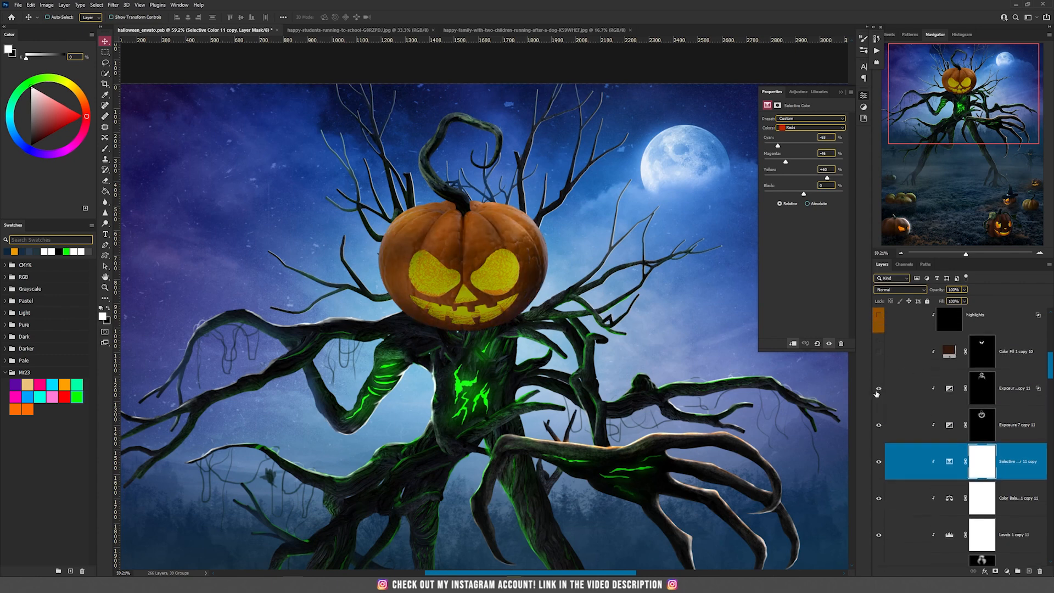
{"action": "left_click", "coordinate": [918, 397]}
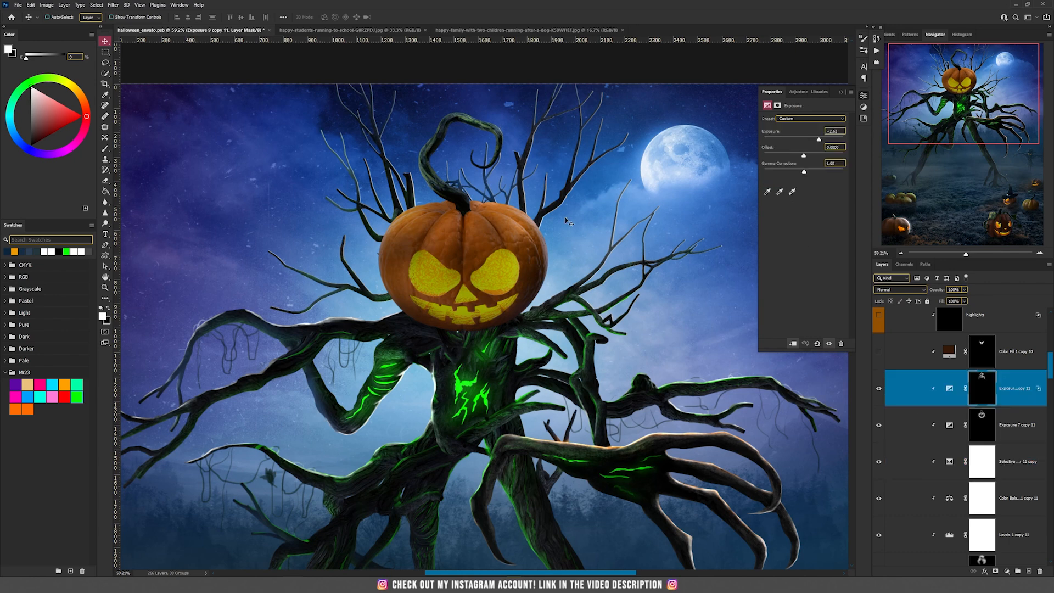
Show the dark brown Color Fill 1 copy 10 layer around the pumpkin's eyes and mouth and select it
{"action": "left_click", "coordinate": [878, 351]}
{"action": "left_click", "coordinate": [878, 352]}
{"action": "left_click_drag", "start_coordinate": [414, 286], "coordinate": [447, 285]}
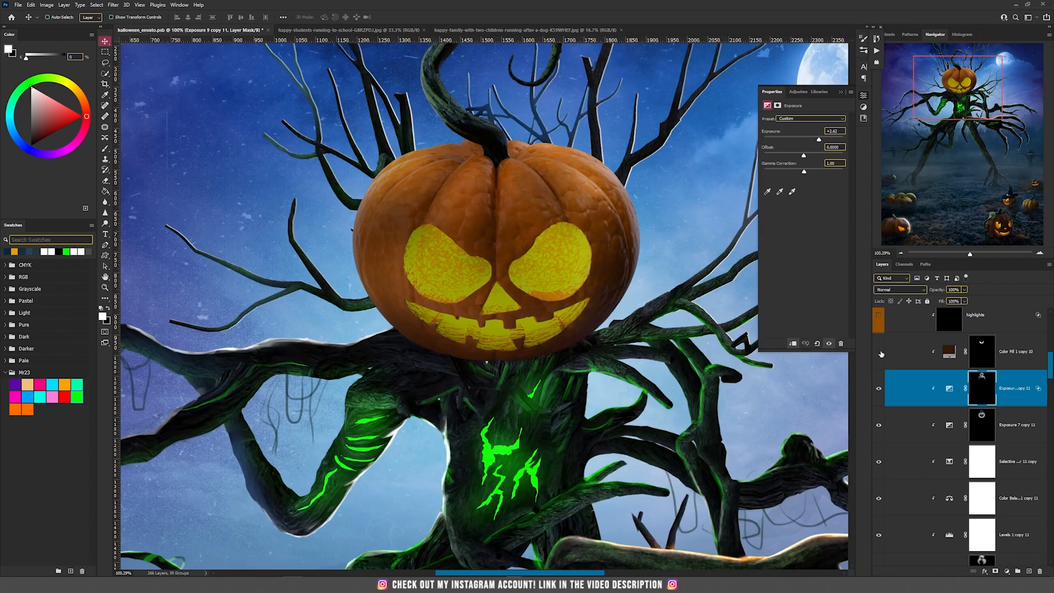
{"action": "left_click_drag", "start_coordinate": [595, 303], "coordinate": [521, 329]}
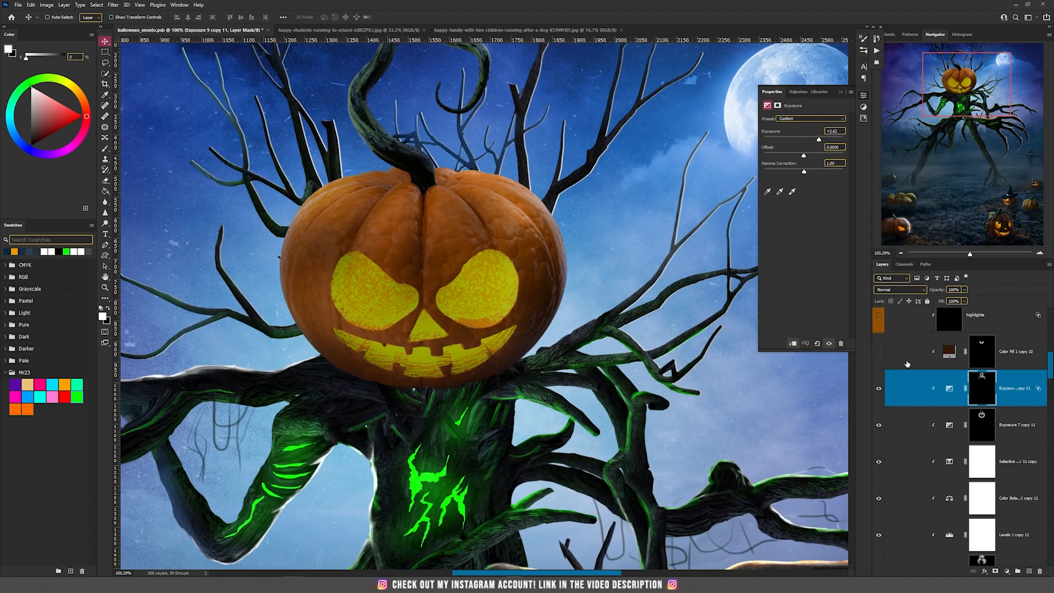
{"action": "left_click", "coordinate": [879, 352]}
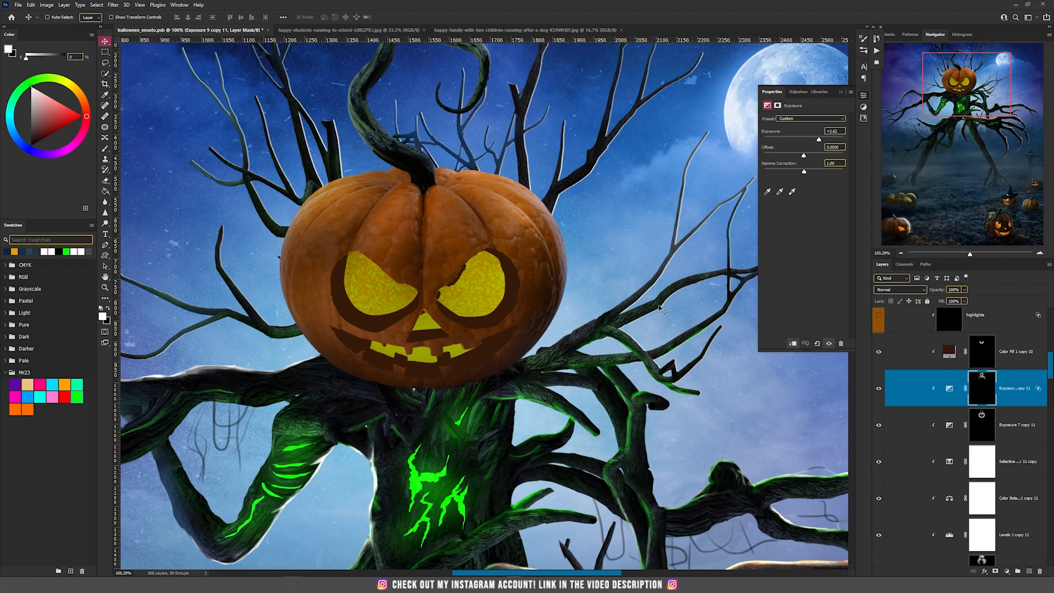
{"action": "scroll", "coordinate": [511, 284], "scroll_direction": "down", "scroll_amount": 1}
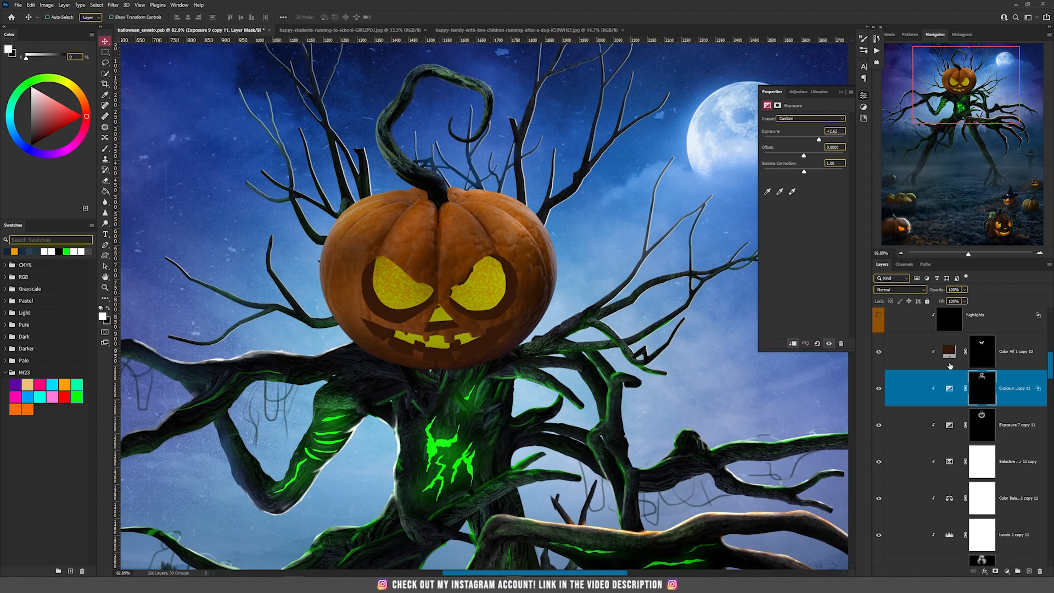
{"action": "left_click", "coordinate": [952, 352]}
Show the orange Color Fill 1 copy 11 layer inside the pumpkin's eyes, nose and mouth and select it
{"action": "scroll", "coordinate": [971, 347], "scroll_direction": "up", "scroll_amount": 1}
{"action": "scroll", "coordinate": [972, 347], "scroll_direction": "up", "scroll_amount": 2}
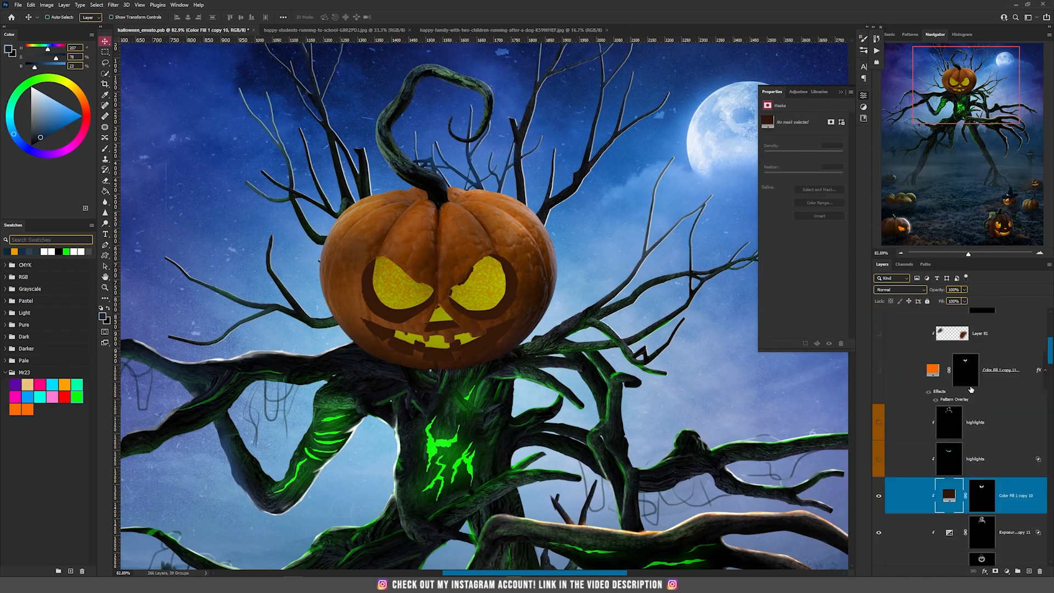
{"action": "left_click", "coordinate": [878, 372]}
{"action": "scroll", "coordinate": [461, 303], "scroll_direction": "up", "scroll_amount": 2}
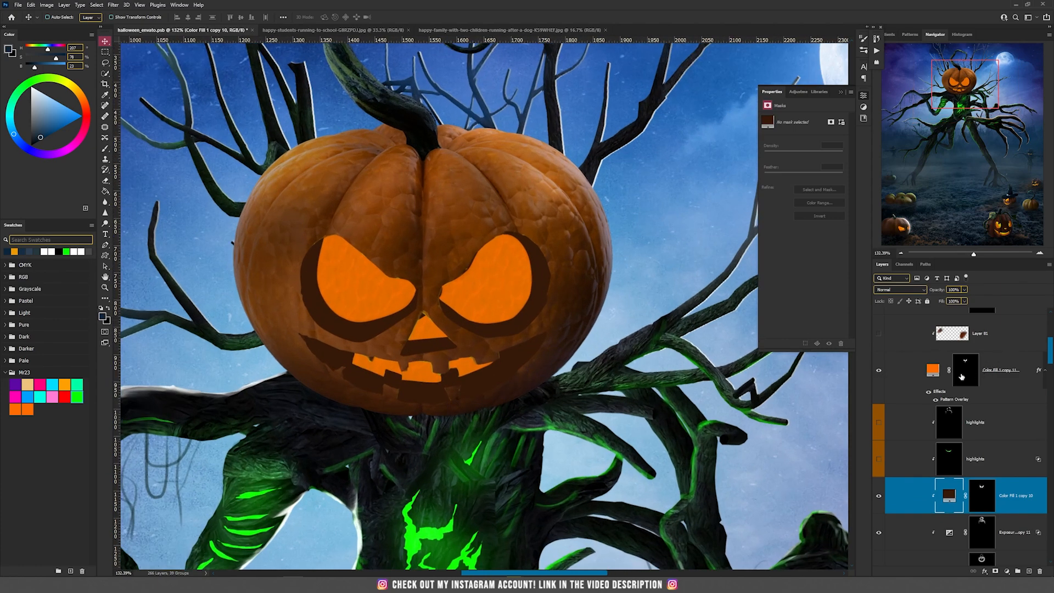
{"action": "left_click", "coordinate": [932, 369]}
Show the painted layer and the Exposure 10 copy 5 adjustment clipped to the orange fill, and display the exposure settings
{"action": "scroll", "coordinate": [881, 393], "scroll_direction": "up", "scroll_amount": 2}
{"action": "left_click", "coordinate": [880, 390]}
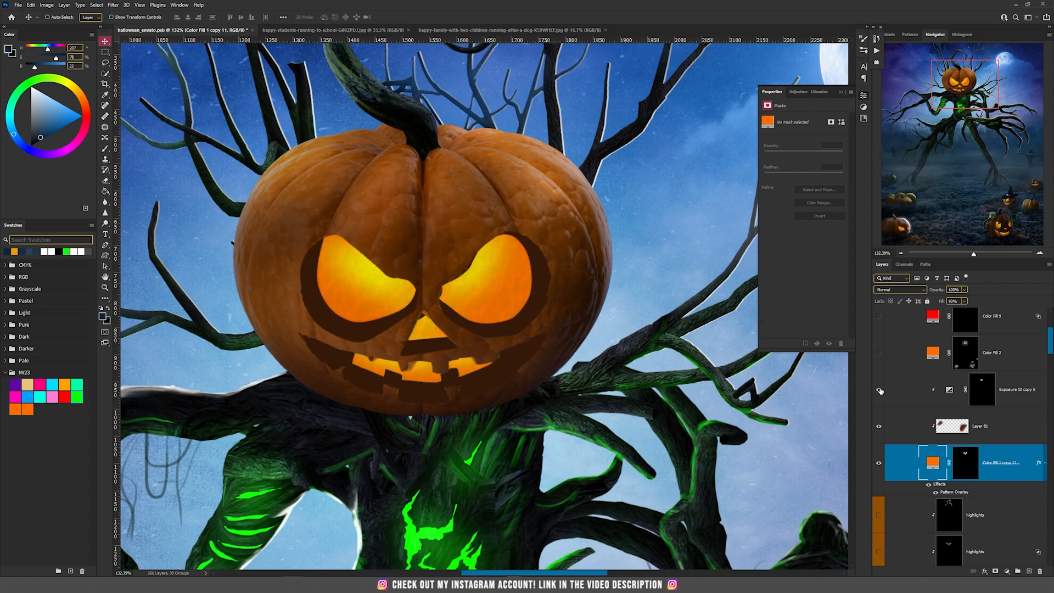
{"action": "left_click", "coordinate": [950, 391]}
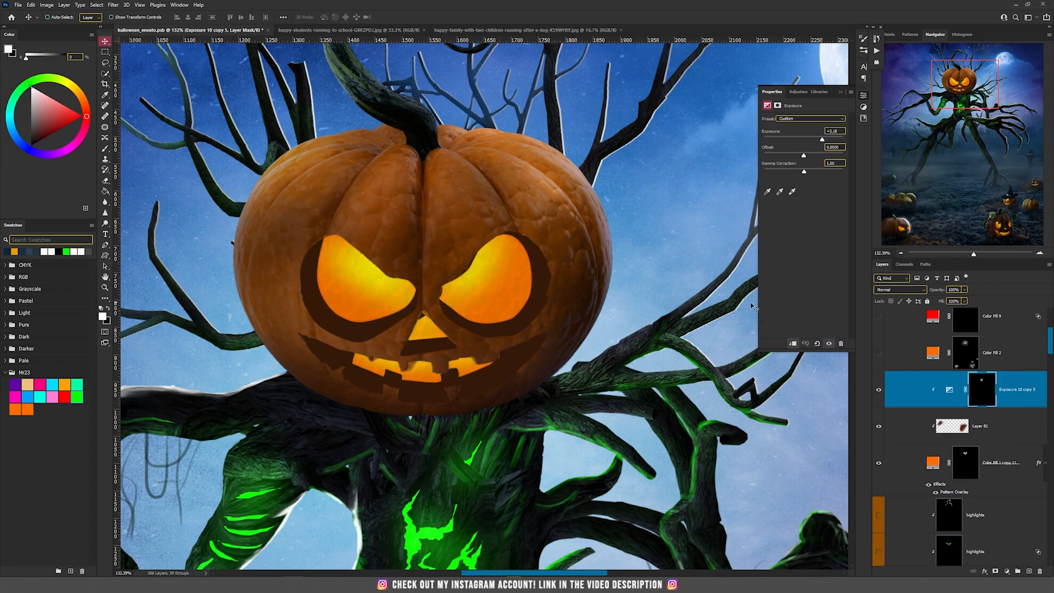
Show the orange Color Fill 2 glow layer and inspect its blending mode and layer mask
{"action": "left_click", "coordinate": [878, 353]}
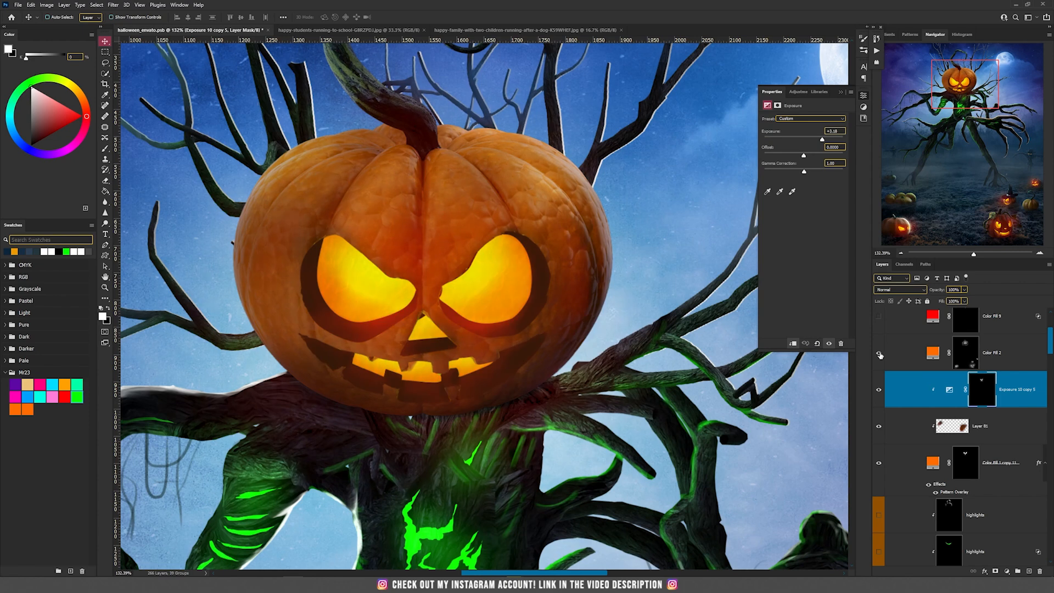
{"action": "scroll", "coordinate": [899, 346], "scroll_direction": "up", "scroll_amount": 1}
{"action": "left_click", "coordinate": [941, 374]}
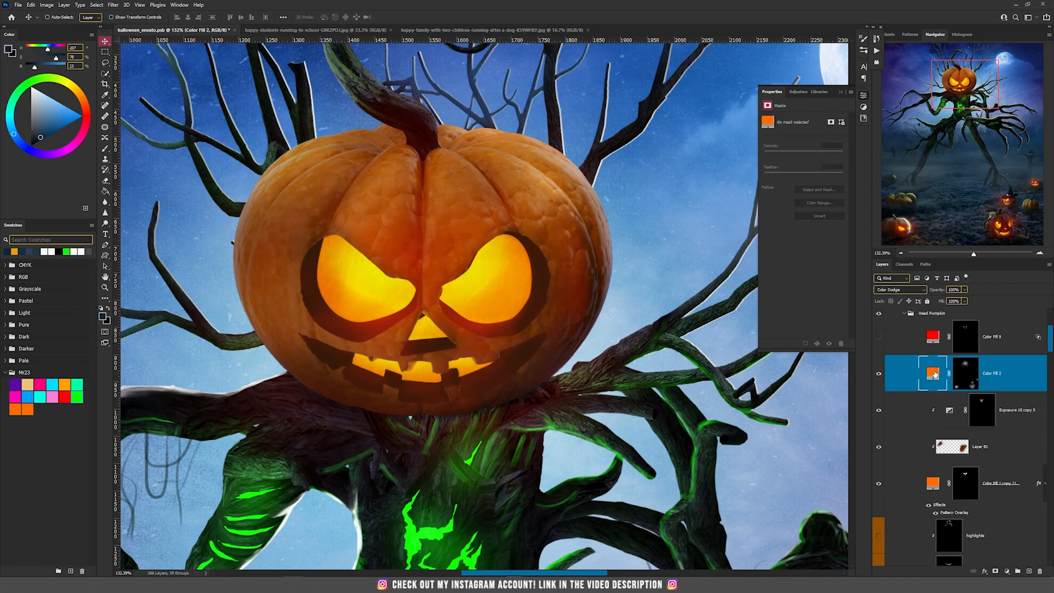
{"action": "left_click", "coordinate": [900, 290]}
{"action": "left_click", "coordinate": [901, 291]}
{"action": "left_click", "coordinate": [967, 382]}
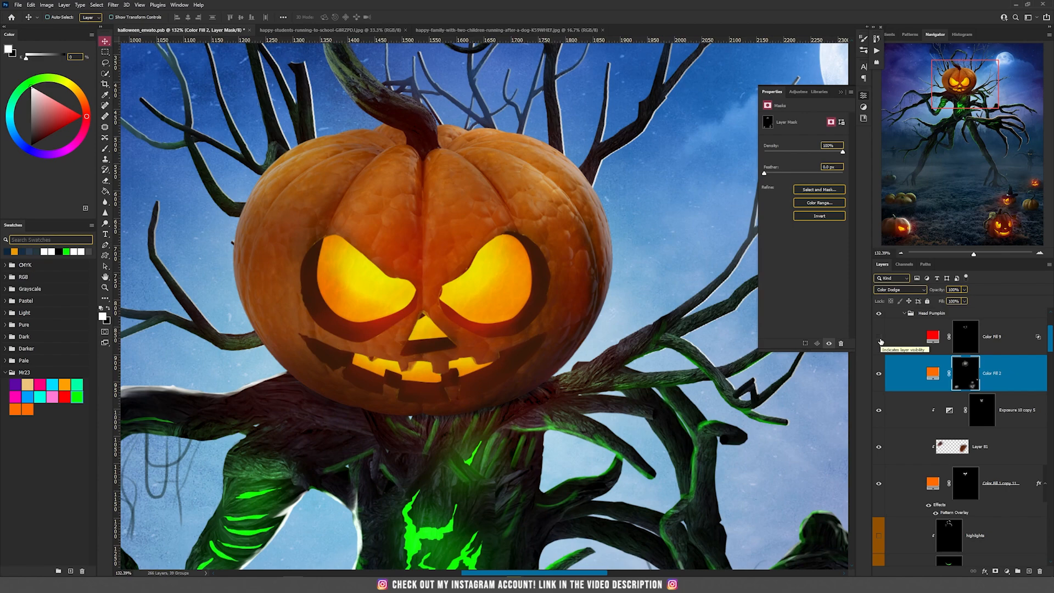
Show the red Color Fill 9 layer over the pumpkin's eyes, select it and inspect the glow
{"action": "left_click", "coordinate": [879, 338]}
{"action": "left_click", "coordinate": [933, 337]}
{"action": "scroll", "coordinate": [507, 288], "scroll_direction": "down", "scroll_amount": 3}
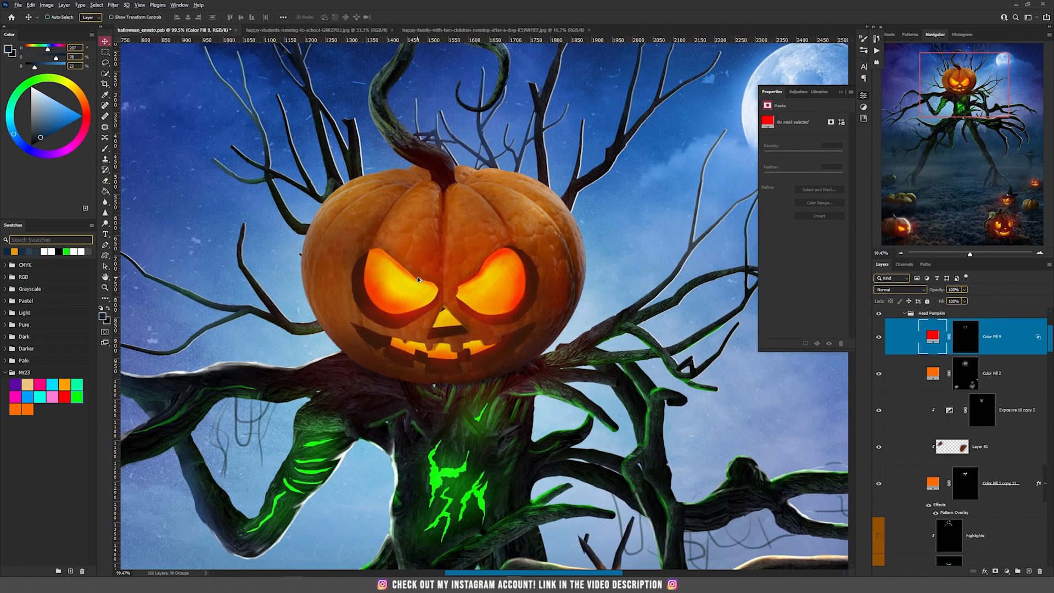
{"action": "scroll", "coordinate": [444, 287], "scroll_direction": "down", "scroll_amount": 2}
{"action": "scroll", "coordinate": [443, 287], "scroll_direction": "up", "scroll_amount": 3}
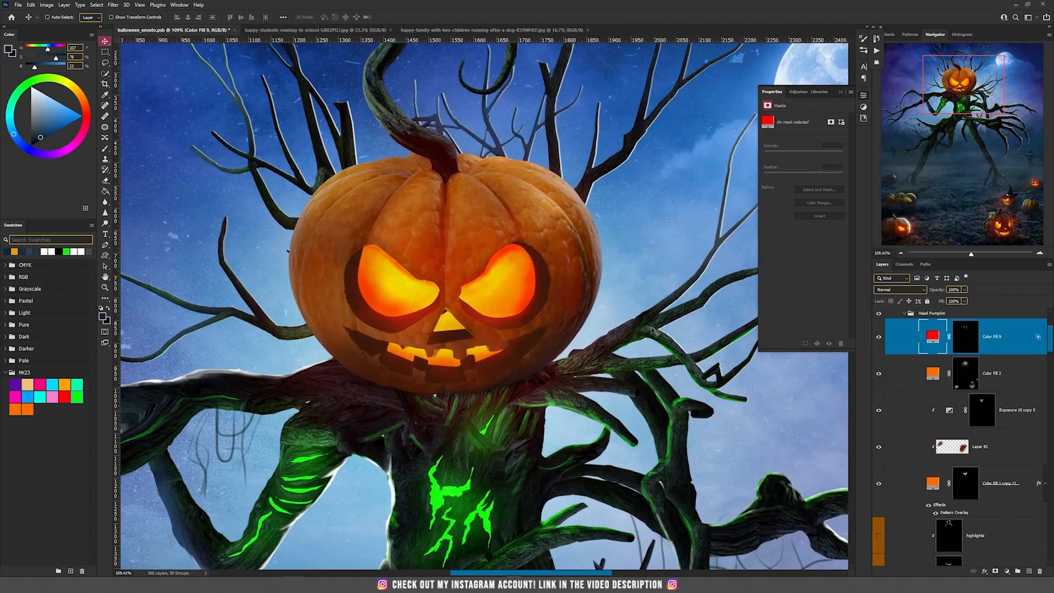
Show the lower highlights layer on the pumpkin head and examine the light along the pumpkin's underside
{"action": "scroll", "coordinate": [909, 416], "scroll_direction": "down", "scroll_amount": 3}
{"action": "left_click", "coordinate": [879, 420]}
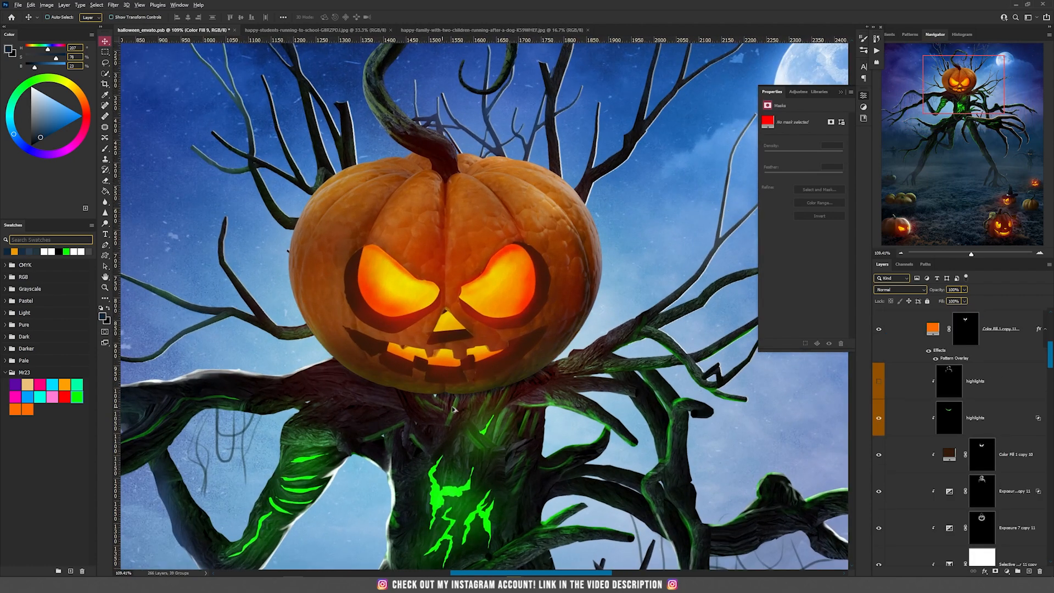
{"action": "scroll", "coordinate": [483, 418], "scroll_direction": "up", "scroll_amount": 4}
{"action": "scroll", "coordinate": [506, 437], "scroll_direction": "down", "scroll_amount": 4}
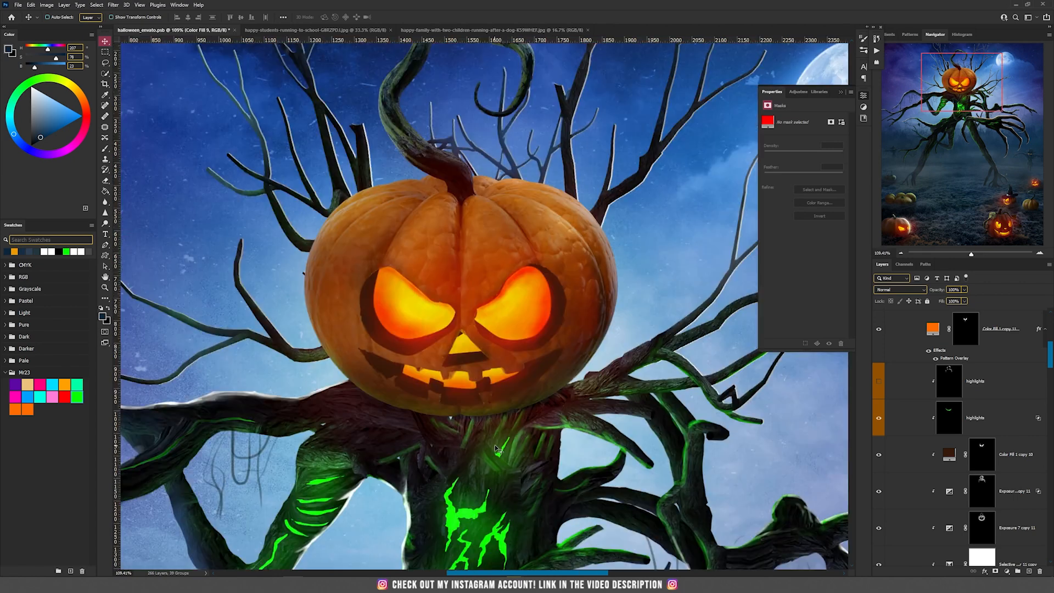
{"action": "scroll", "coordinate": [508, 428], "scroll_direction": "up", "scroll_amount": 3}
{"action": "scroll", "coordinate": [511, 406], "scroll_direction": "down", "scroll_amount": 2}
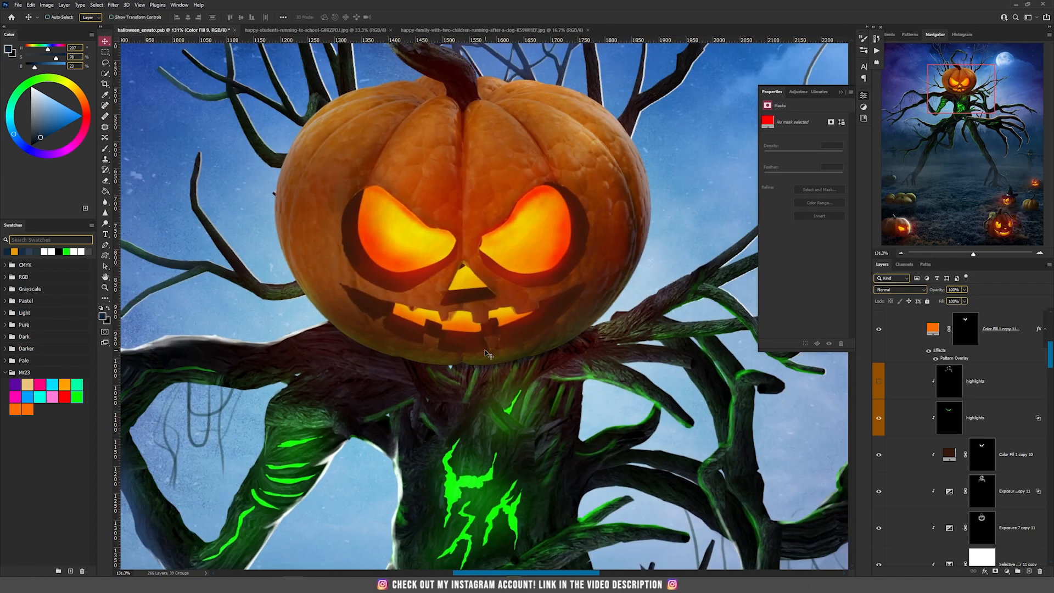
{"action": "scroll", "coordinate": [522, 376], "scroll_direction": "down", "scroll_amount": 1}
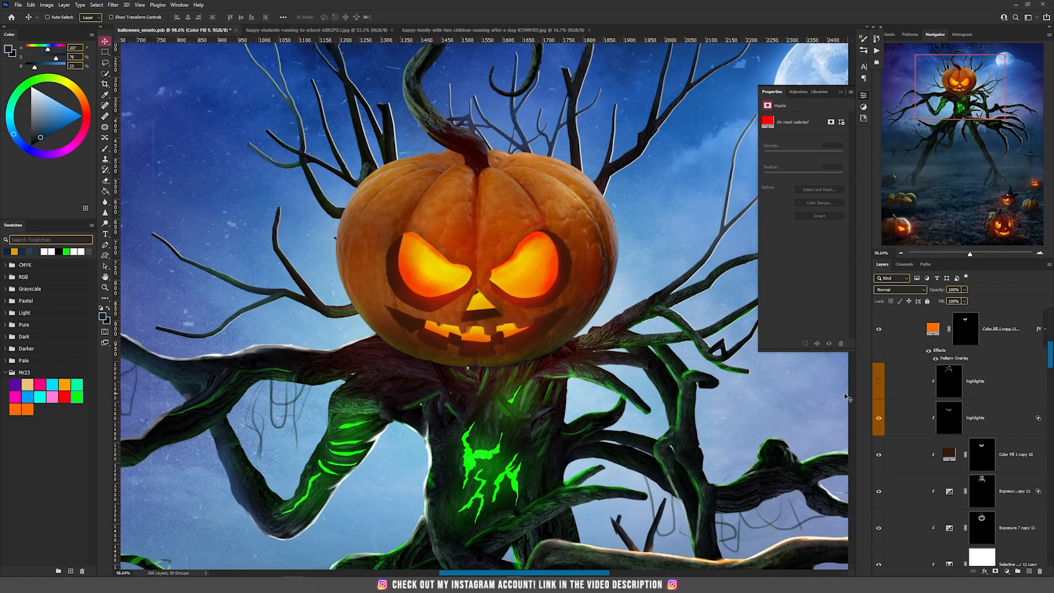
Show the upper highlights layer on the pumpkin head, select it and inspect the edge light up to the stem
{"action": "left_click", "coordinate": [880, 381]}
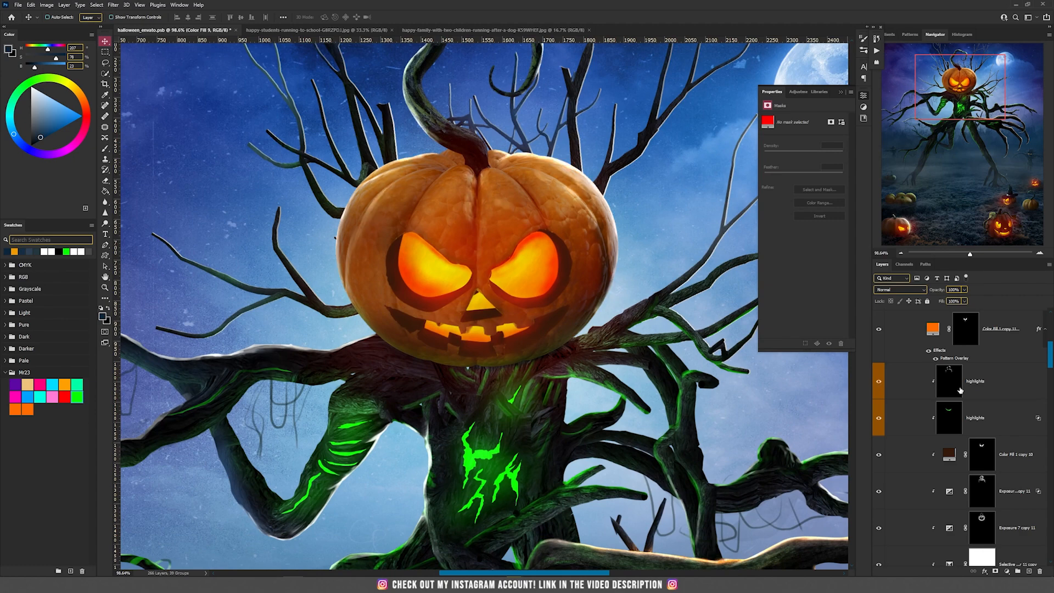
{"action": "left_click", "coordinate": [960, 390]}
{"action": "left_click_drag", "start_coordinate": [406, 189], "coordinate": [382, 329]}
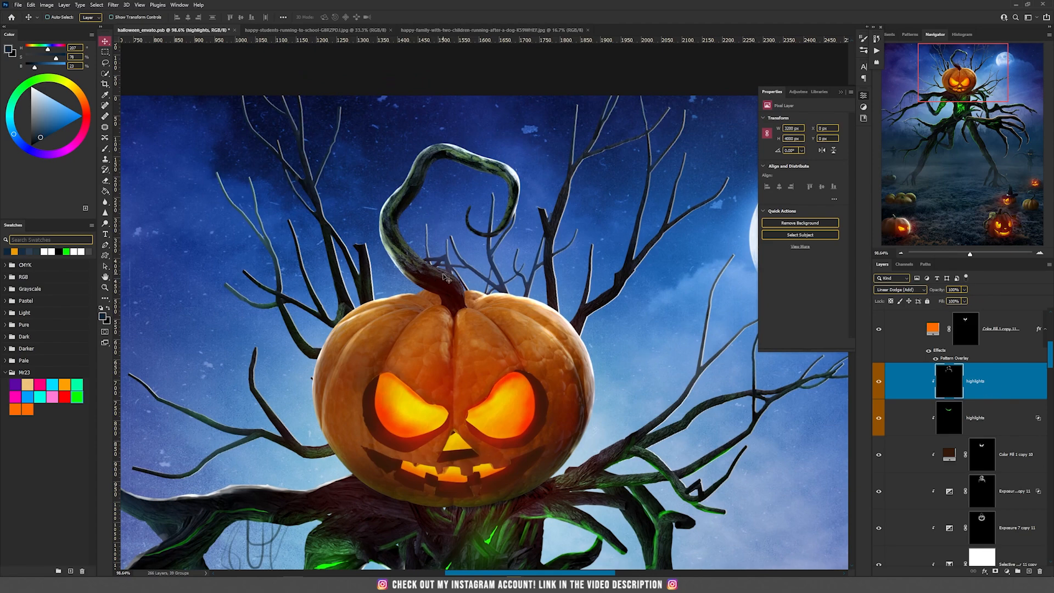
Show the crow group in the big monster group and inspect the crow on the branch
{"action": "scroll", "coordinate": [444, 275], "scroll_direction": "down", "scroll_amount": 3}
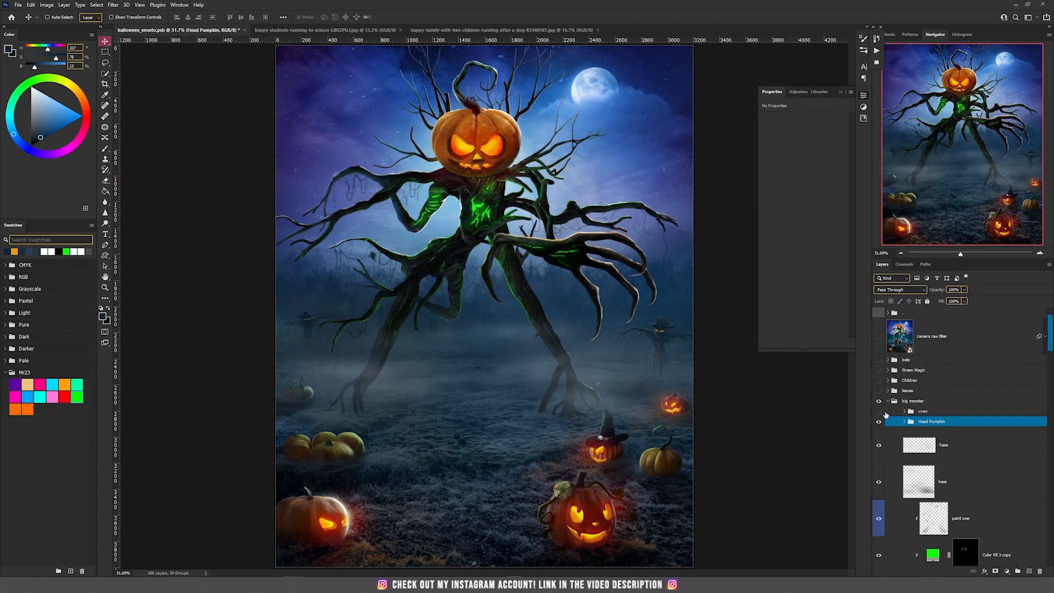
{"action": "left_click", "coordinate": [880, 411]}
{"action": "scroll", "coordinate": [610, 204], "scroll_direction": "up", "scroll_amount": 8}
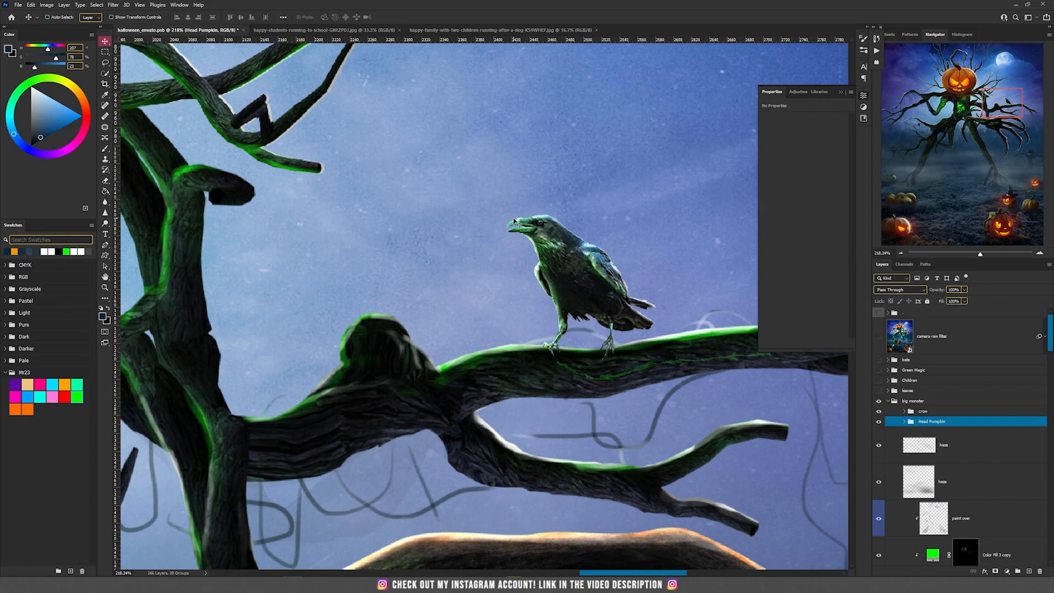
Show the leaves group and inspect the leaves scattered over the monster's branches and arms
{"action": "scroll", "coordinate": [552, 263], "scroll_direction": "down", "scroll_amount": 8}
{"action": "left_click", "coordinate": [879, 392]}
{"action": "scroll", "coordinate": [677, 360], "scroll_direction": "up", "scroll_amount": 5}
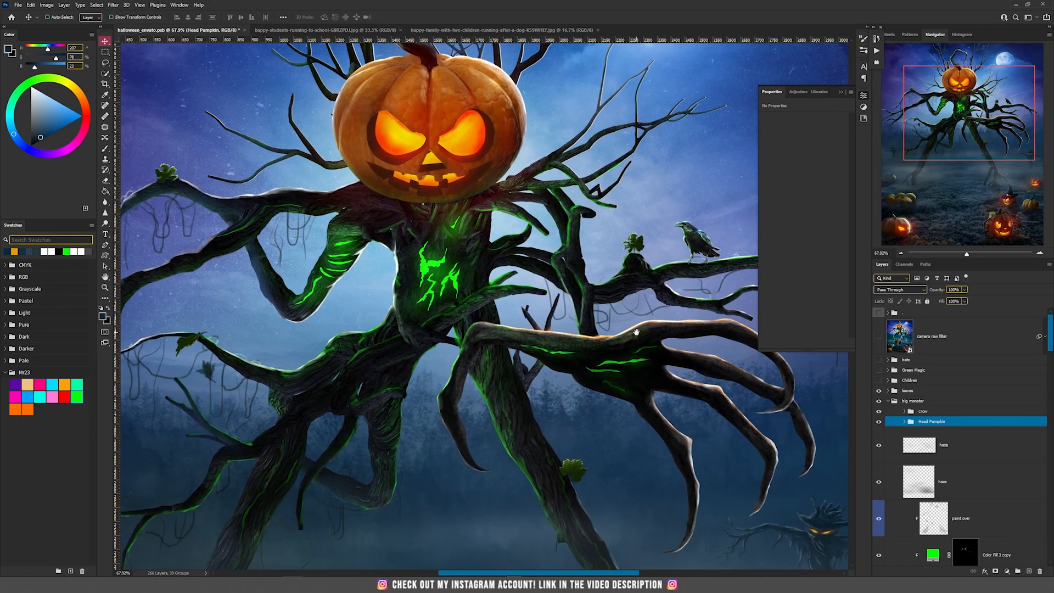
{"action": "left_click_drag", "start_coordinate": [636, 332], "coordinate": [669, 386]}
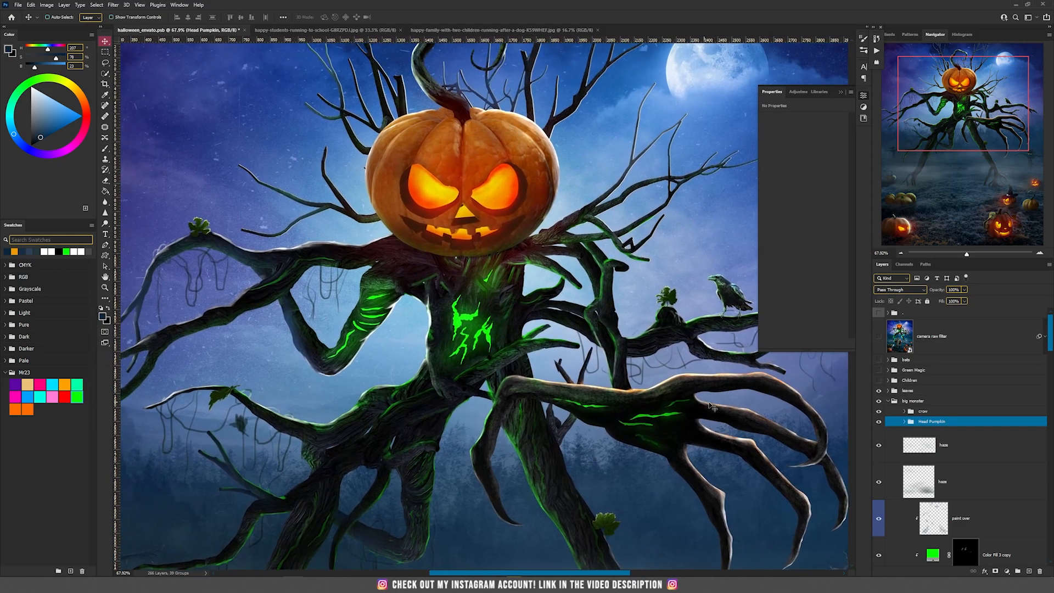
Show the Green Magic group and view the green smoke around the monster in the whole composition
{"action": "left_click", "coordinate": [879, 372]}
{"action": "scroll", "coordinate": [508, 370], "scroll_direction": "down", "scroll_amount": 3}
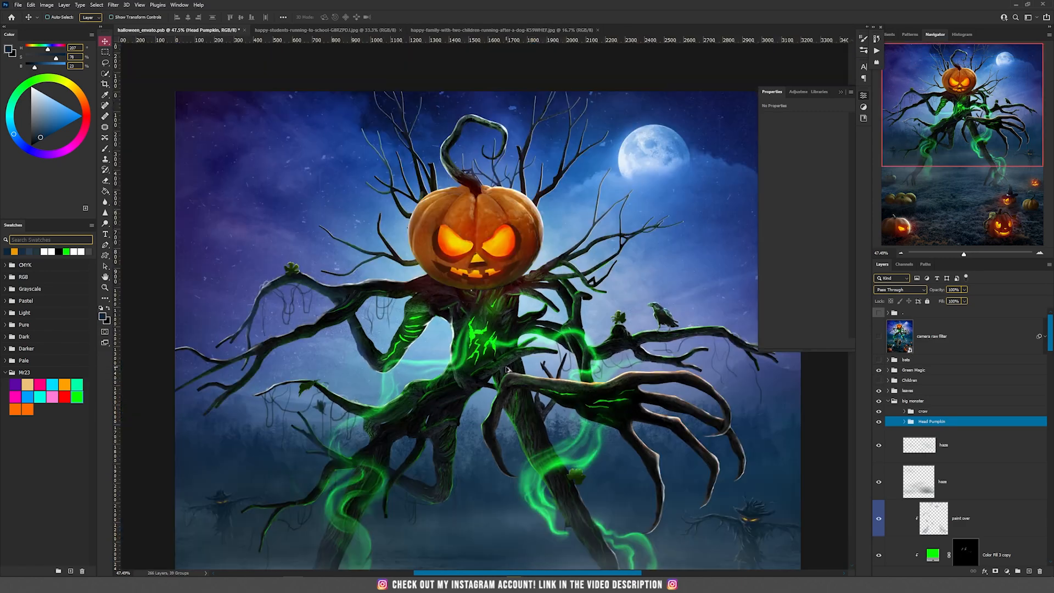
{"action": "scroll", "coordinate": [507, 369], "scroll_direction": "down", "scroll_amount": 5}
{"action": "scroll", "coordinate": [465, 315], "scroll_direction": "up", "scroll_amount": 3}
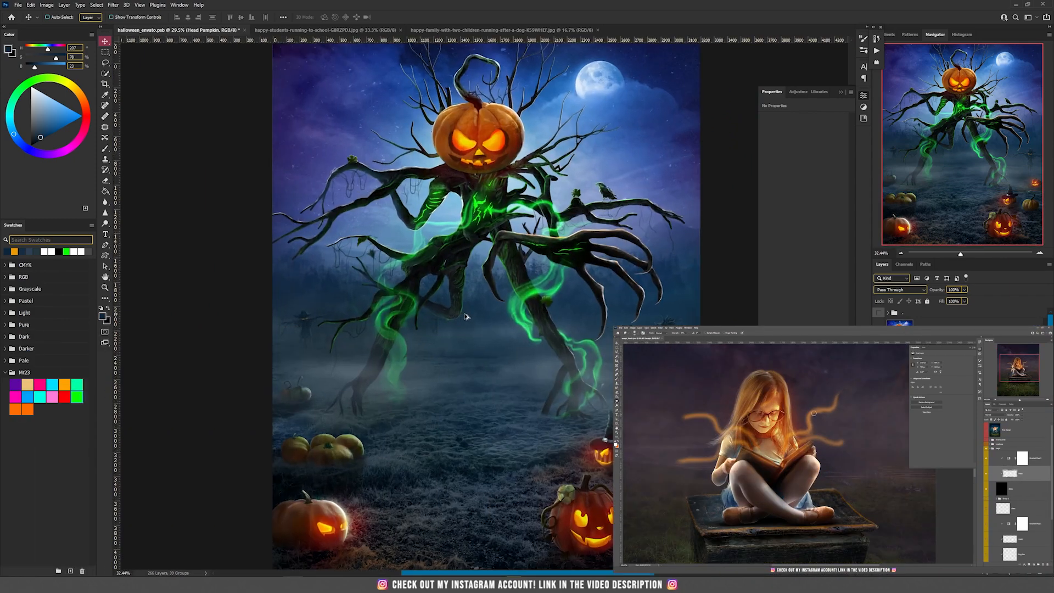
{"action": "scroll", "coordinate": [466, 315], "scroll_direction": "up", "scroll_amount": 2}
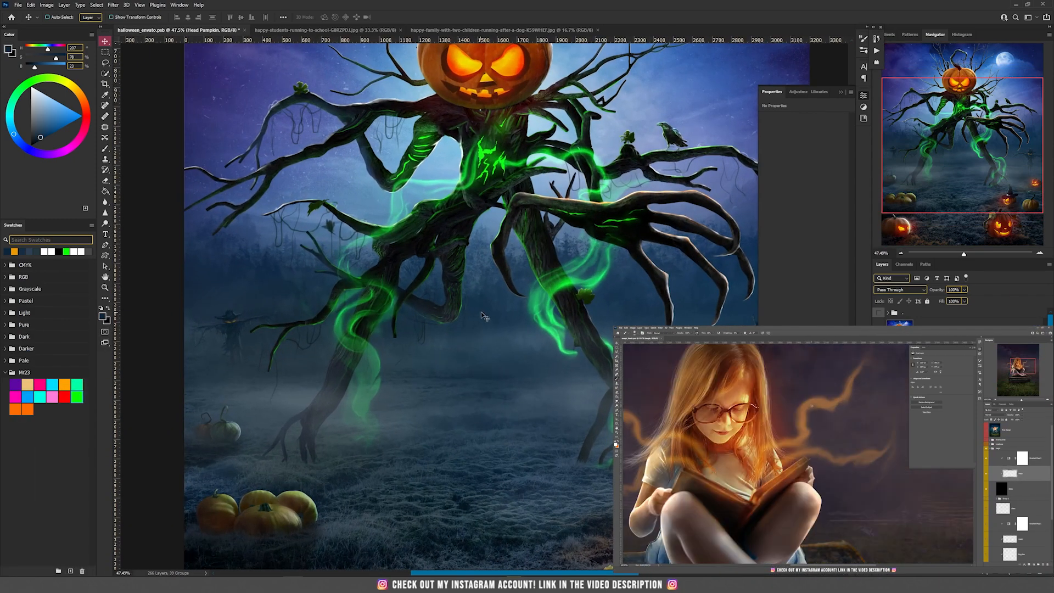
{"action": "scroll", "coordinate": [506, 311], "scroll_direction": "down", "scroll_amount": 1}
{"action": "scroll", "coordinate": [506, 311], "scroll_direction": "down", "scroll_amount": 1}
Select the Green Magic group and examine the smoke trails around the monster's legs, chest and large hand
{"action": "left_click", "coordinate": [548, 288], "text": "ctrl"}
{"action": "scroll", "coordinate": [548, 288], "scroll_direction": "up", "scroll_amount": 5}
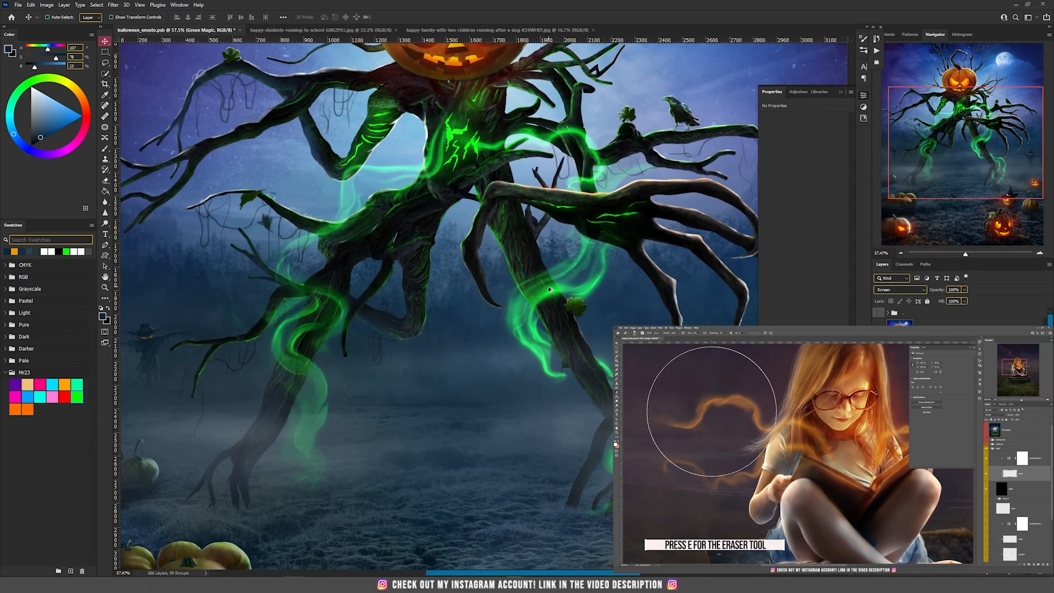
{"action": "scroll", "coordinate": [548, 288], "scroll_direction": "down", "scroll_amount": 3}
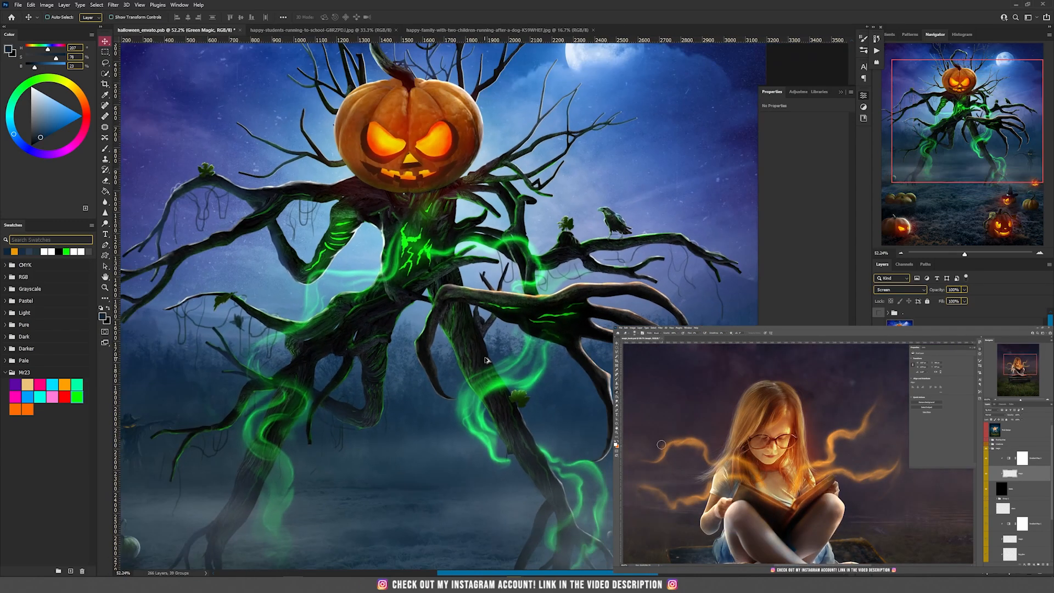
{"action": "scroll", "coordinate": [499, 368], "scroll_direction": "up", "scroll_amount": 6}
{"action": "scroll", "coordinate": [499, 368], "scroll_direction": "up", "scroll_amount": 1}
{"action": "scroll", "coordinate": [499, 368], "scroll_direction": "down", "scroll_amount": 4}
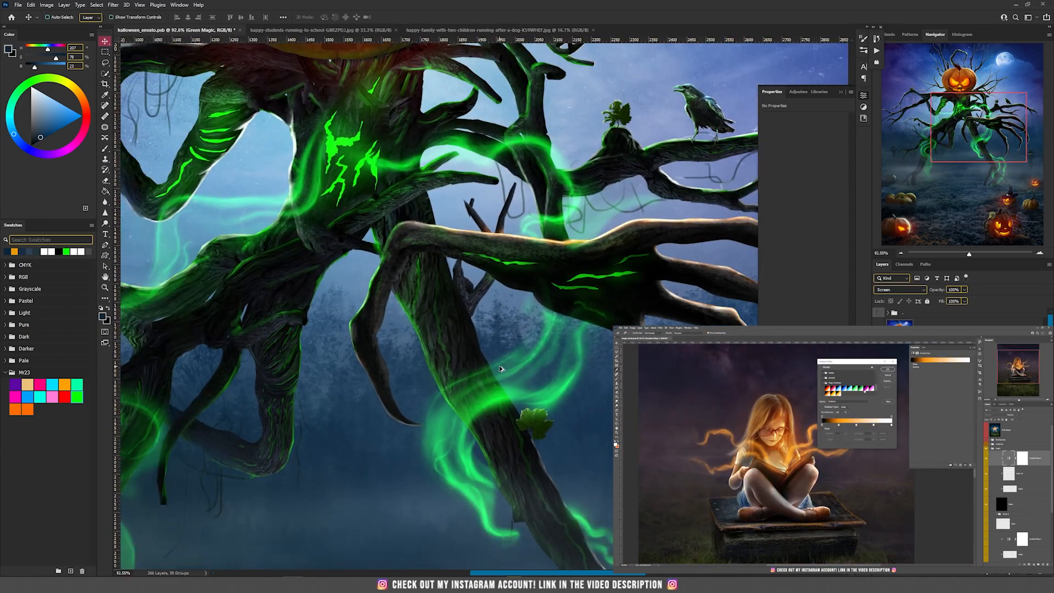
{"action": "left_click_drag", "start_coordinate": [441, 328], "coordinate": [470, 247]}
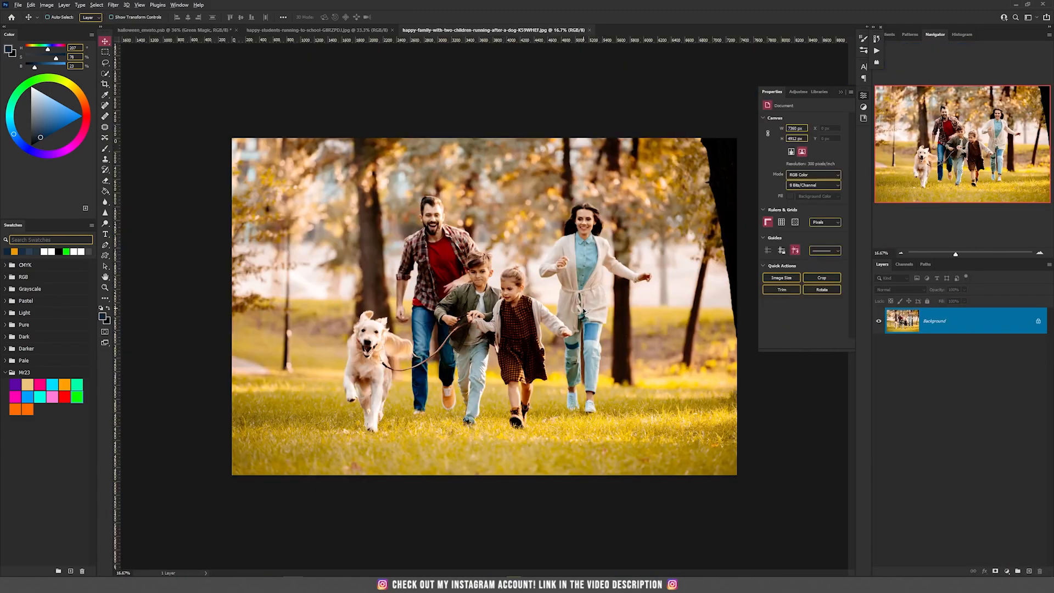
Examine the little girl in the happy-family stock photo with the panels hidden
{"action": "scroll", "coordinate": [506, 310], "scroll_direction": "up", "scroll_amount": 5}
{"action": "key", "text": "Tab"}
{"action": "scroll", "coordinate": [506, 310], "scroll_direction": "down", "scroll_amount": 4}
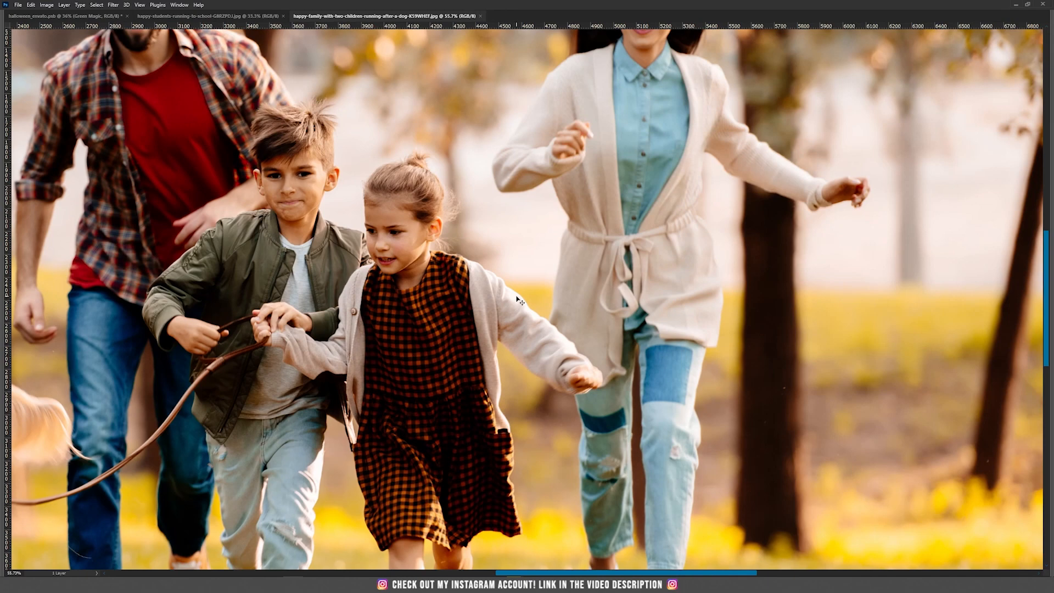
{"action": "scroll", "coordinate": [463, 328], "scroll_direction": "up", "scroll_amount": 2}
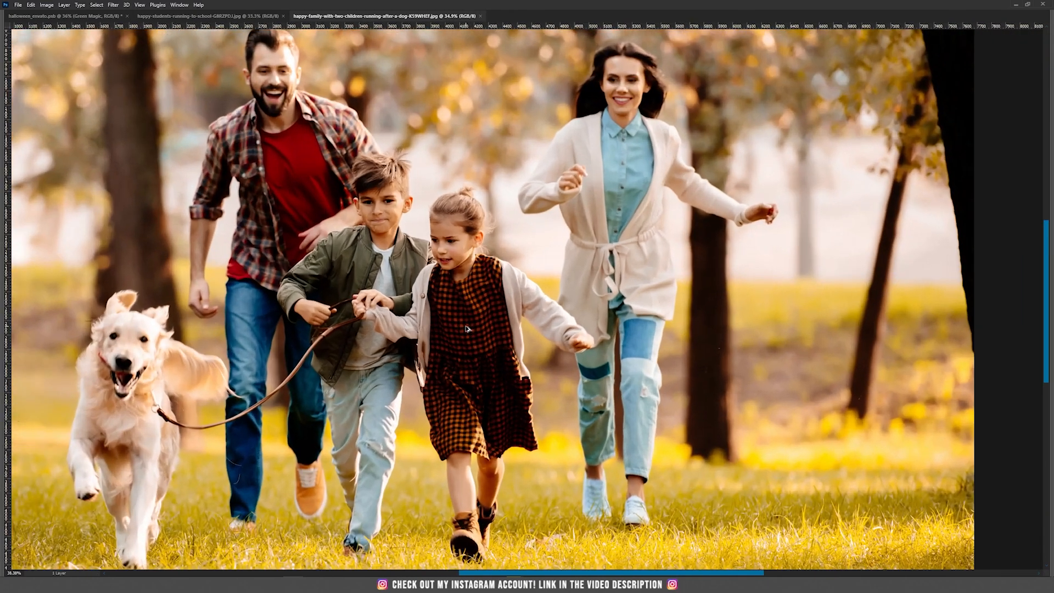
{"action": "scroll", "coordinate": [535, 259], "scroll_direction": "up", "scroll_amount": 1}
{"action": "left_click_drag", "start_coordinate": [535, 259], "coordinate": [530, 259]}
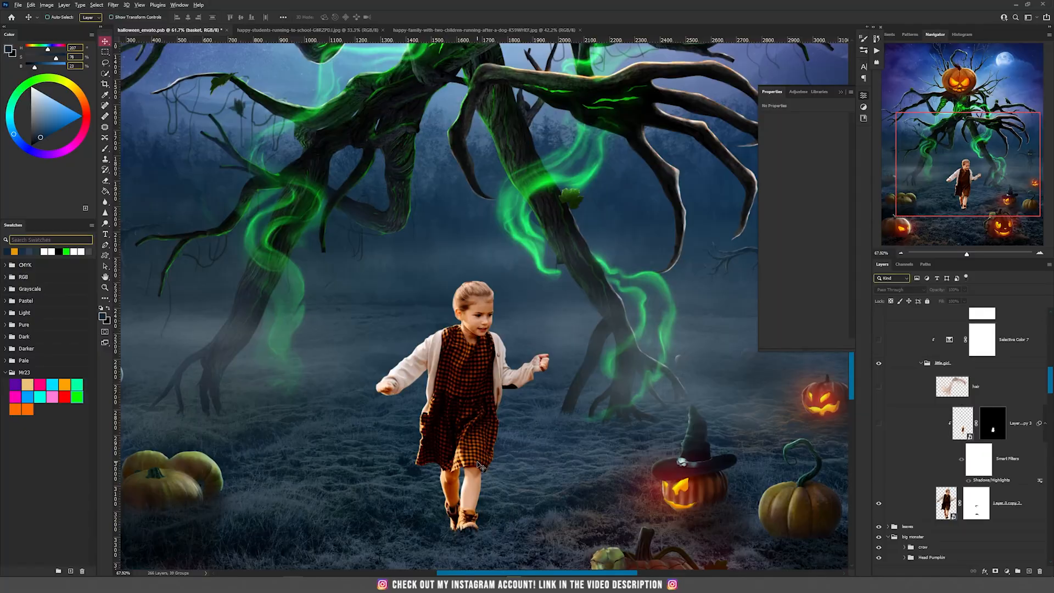
Inspect the girl cutout and toggle its layer mask to compare how the boots blend into the grass
{"action": "scroll", "coordinate": [444, 383], "scroll_direction": "up", "scroll_amount": 5}
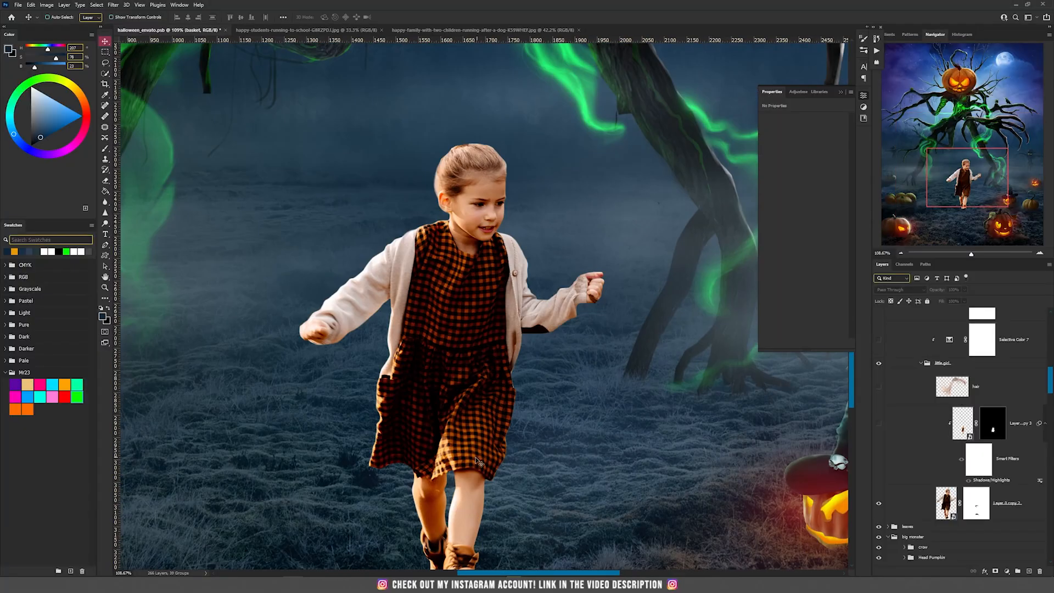
{"action": "scroll", "coordinate": [445, 382], "scroll_direction": "up", "scroll_amount": 3}
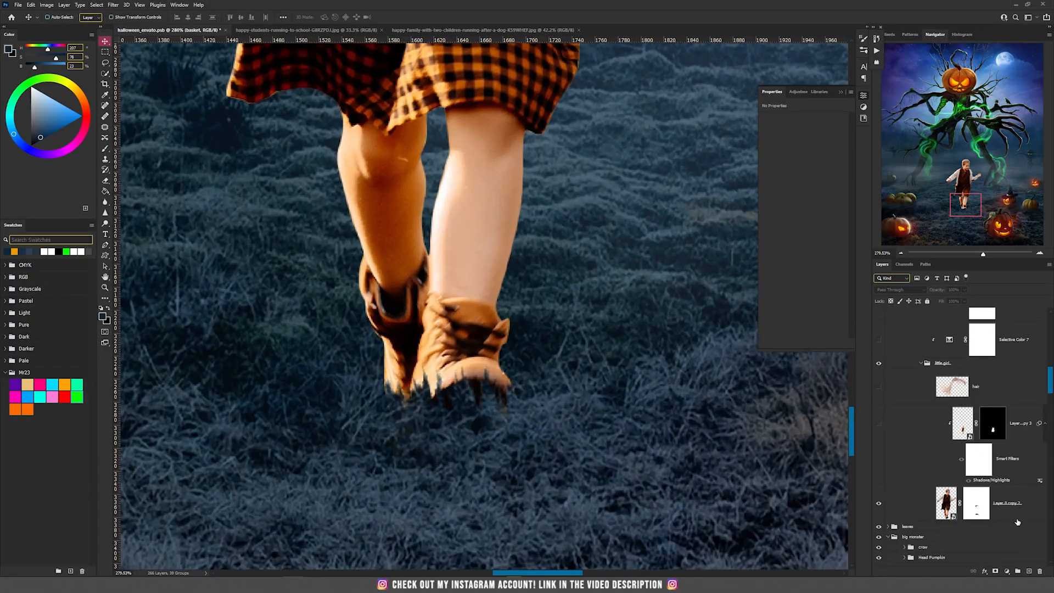
{"action": "left_click", "coordinate": [986, 510], "text": "shift"}
{"action": "left_click", "coordinate": [985, 511], "text": "shift"}
{"action": "left_click", "coordinate": [985, 511], "text": "shift"}
{"action": "left_click", "coordinate": [985, 511], "text": "shift"}
{"action": "scroll", "coordinate": [505, 405], "scroll_direction": "down", "scroll_amount": 3}
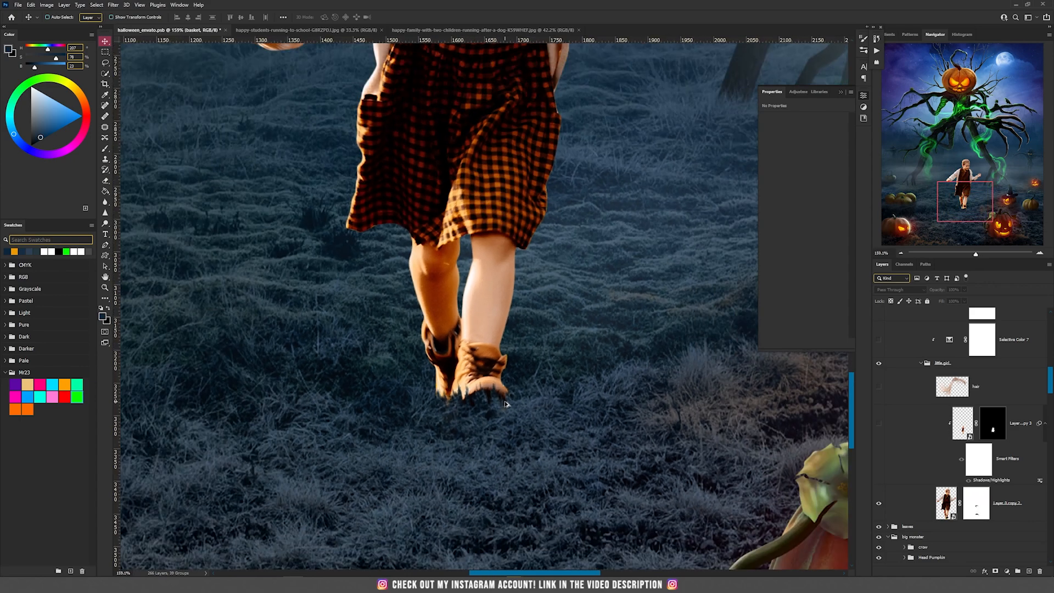
{"action": "scroll", "coordinate": [505, 404], "scroll_direction": "down", "scroll_amount": 2}
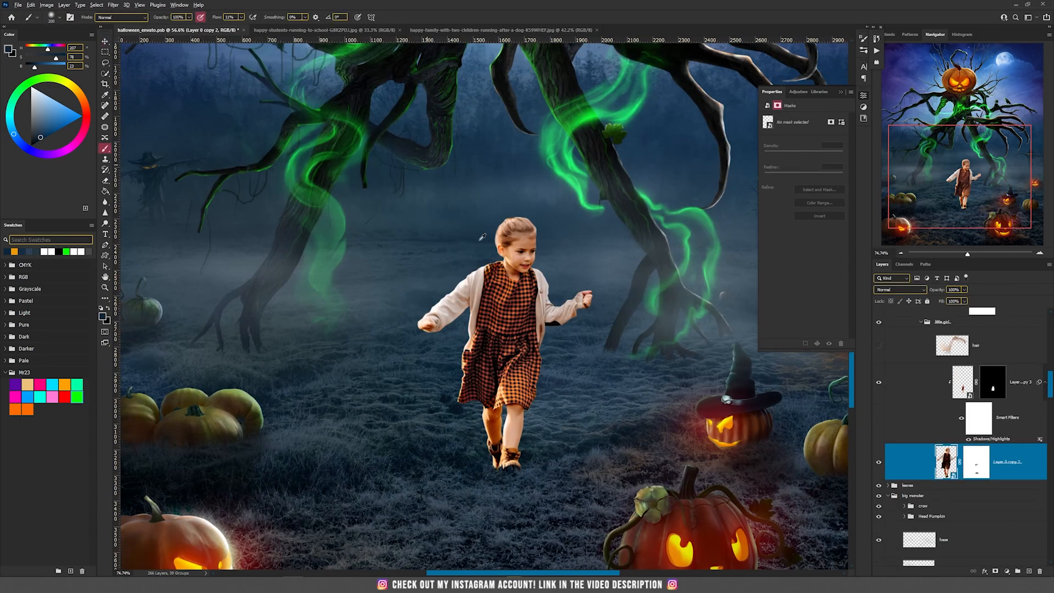
Show the hair layer in the little girl group and inspect the painted strands behind the head
{"action": "scroll", "coordinate": [483, 238], "scroll_direction": "up", "scroll_amount": 6}
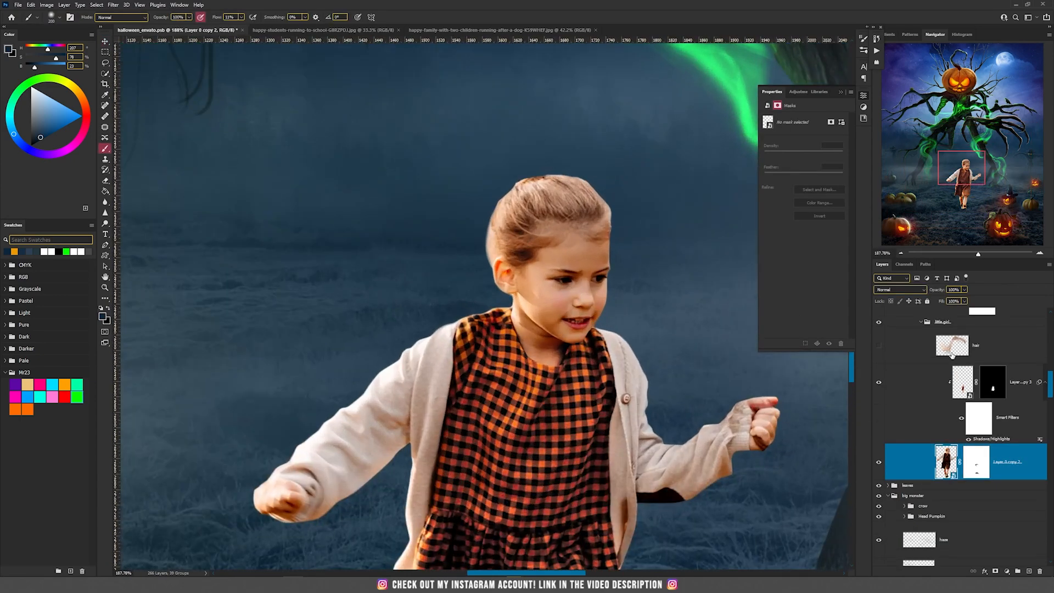
{"action": "left_click", "coordinate": [878, 345]}
{"action": "scroll", "coordinate": [511, 250], "scroll_direction": "down", "scroll_amount": 3}
{"action": "scroll", "coordinate": [933, 434], "scroll_direction": "up", "scroll_amount": 3}
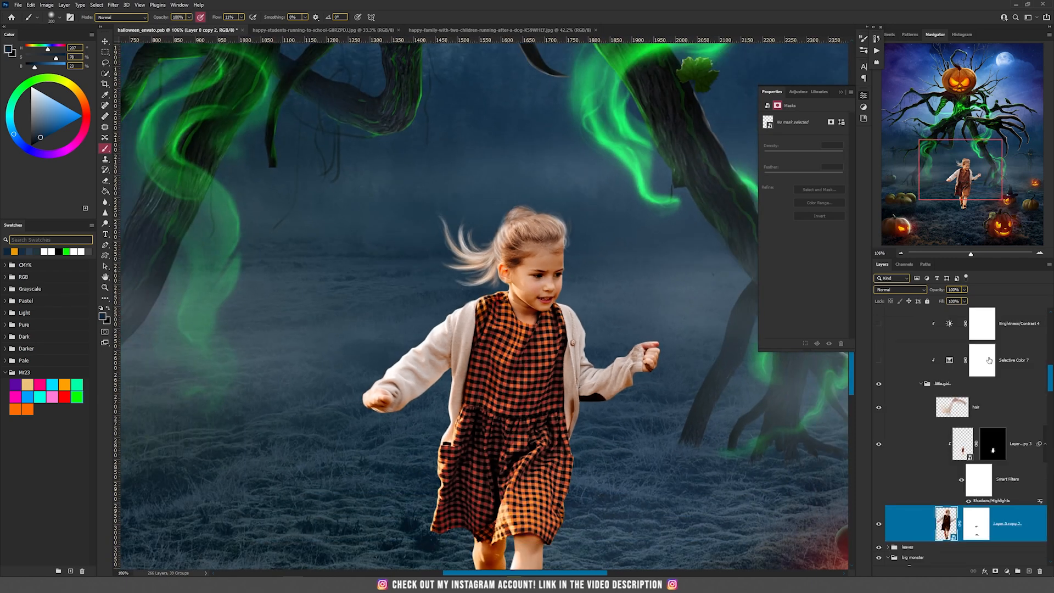
Collapse the little girl group, show the Selective Color 7 adjustment and review its Neutrals settings and effect on the girl
{"action": "left_click", "coordinate": [934, 438]}
{"action": "left_click", "coordinate": [921, 434]}
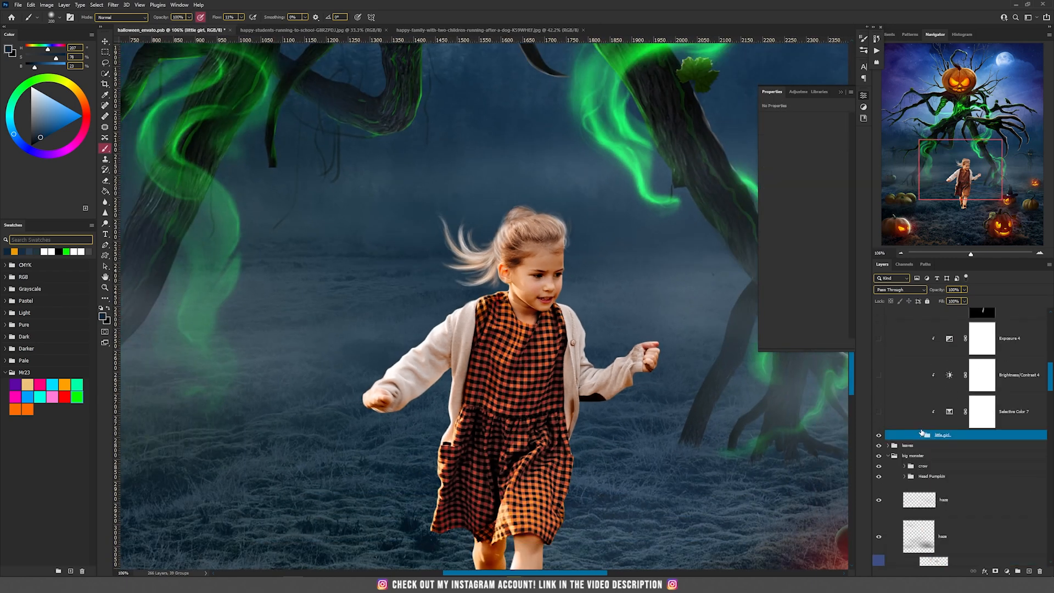
{"action": "left_click", "coordinate": [949, 411]}
{"action": "left_click", "coordinate": [811, 127]}
{"action": "left_click", "coordinate": [799, 178]}
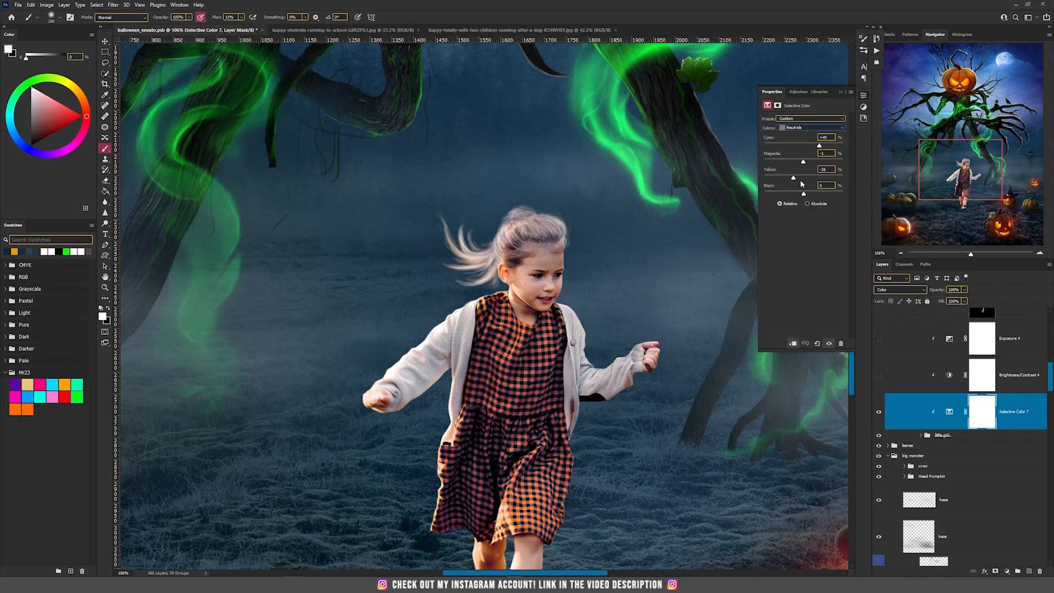
{"action": "scroll", "coordinate": [538, 212], "scroll_direction": "down", "scroll_amount": 3}
{"action": "left_click_drag", "start_coordinate": [553, 176], "coordinate": [539, 290]}
{"action": "key", "text": "v"}
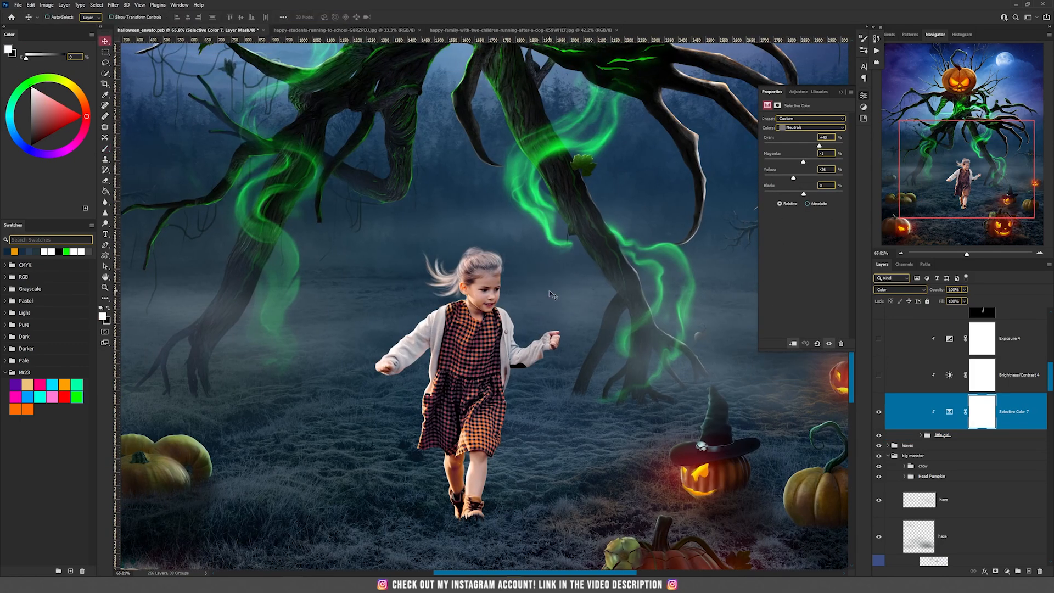
Show the Brightness/Contrast 4 and Exposure 4 adjustments above the little girl group and open their settings
{"action": "left_click", "coordinate": [879, 375]}
{"action": "left_click", "coordinate": [949, 375]}
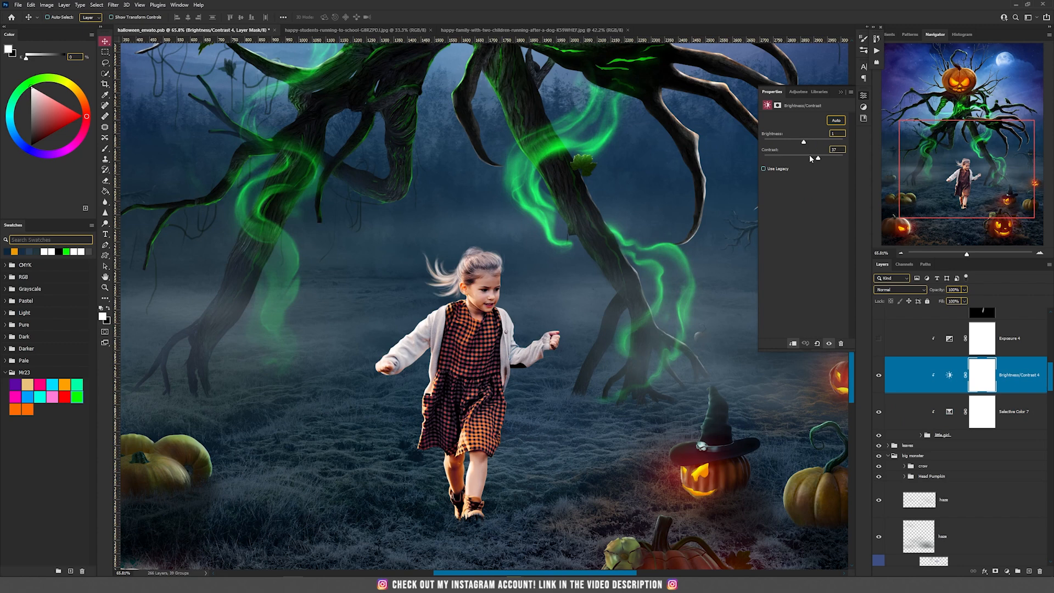
{"action": "left_click", "coordinate": [879, 339]}
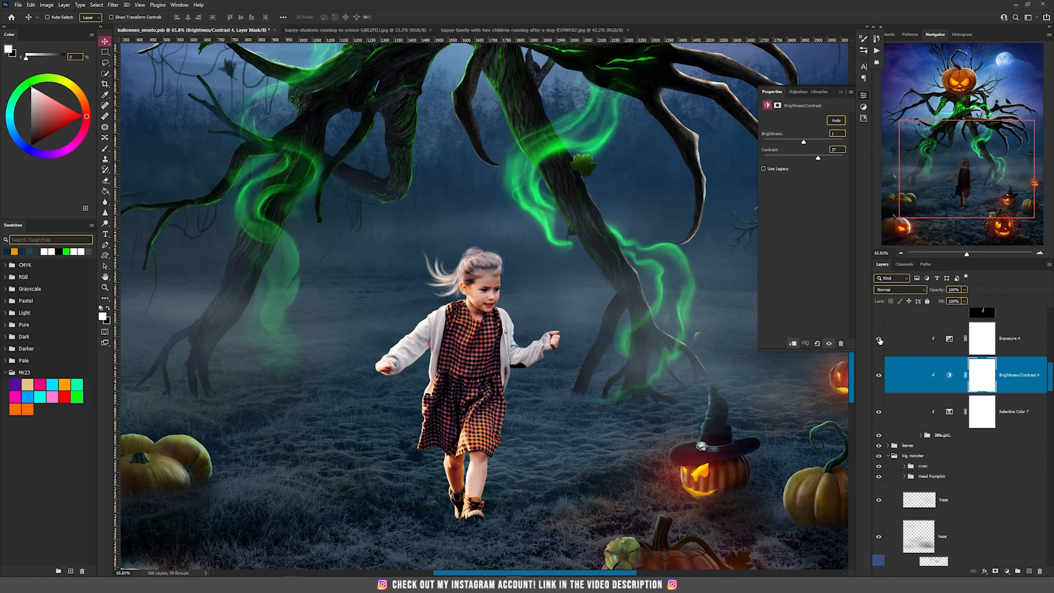
{"action": "left_click", "coordinate": [949, 339]}
Show the Curves 3 adjustment on the girl, view its mask and curve, and compare the image with and without it
{"action": "scroll", "coordinate": [949, 373], "scroll_direction": "up", "scroll_amount": 4}
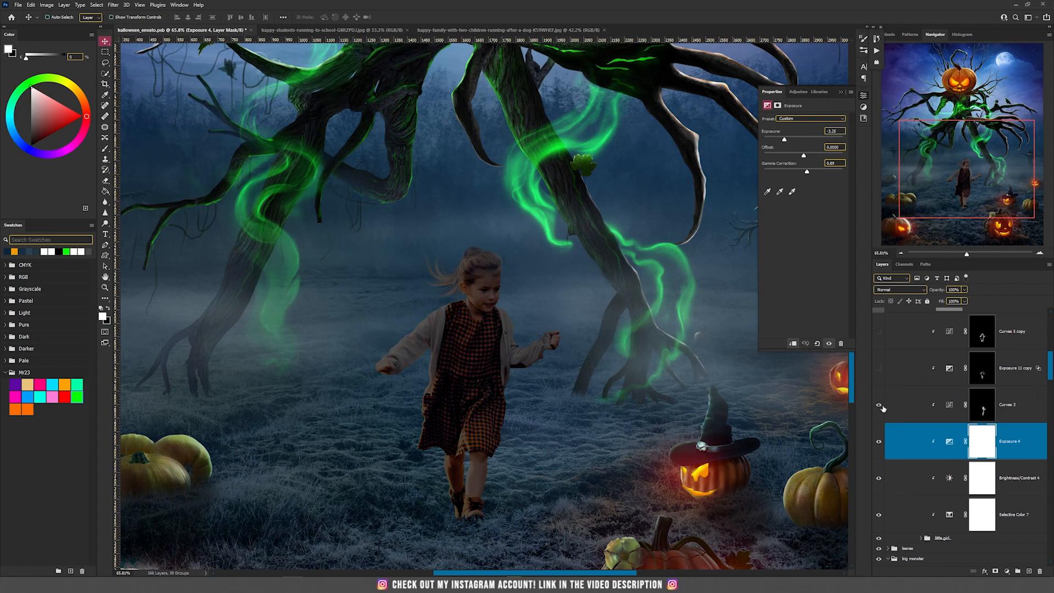
{"action": "left_click", "coordinate": [880, 406]}
{"action": "left_click", "coordinate": [976, 409]}
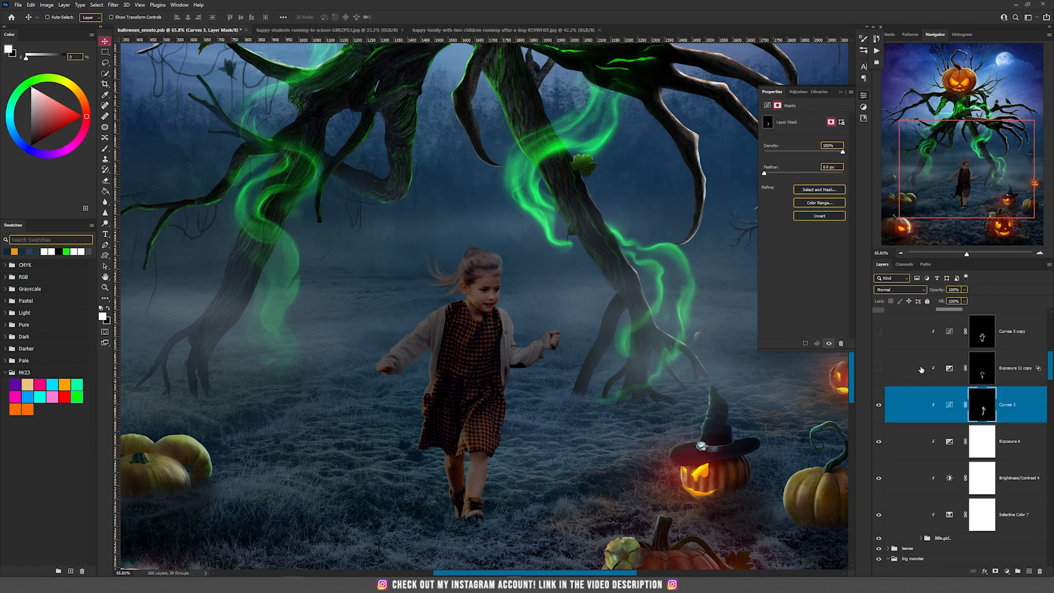
{"action": "left_click", "coordinate": [949, 405]}
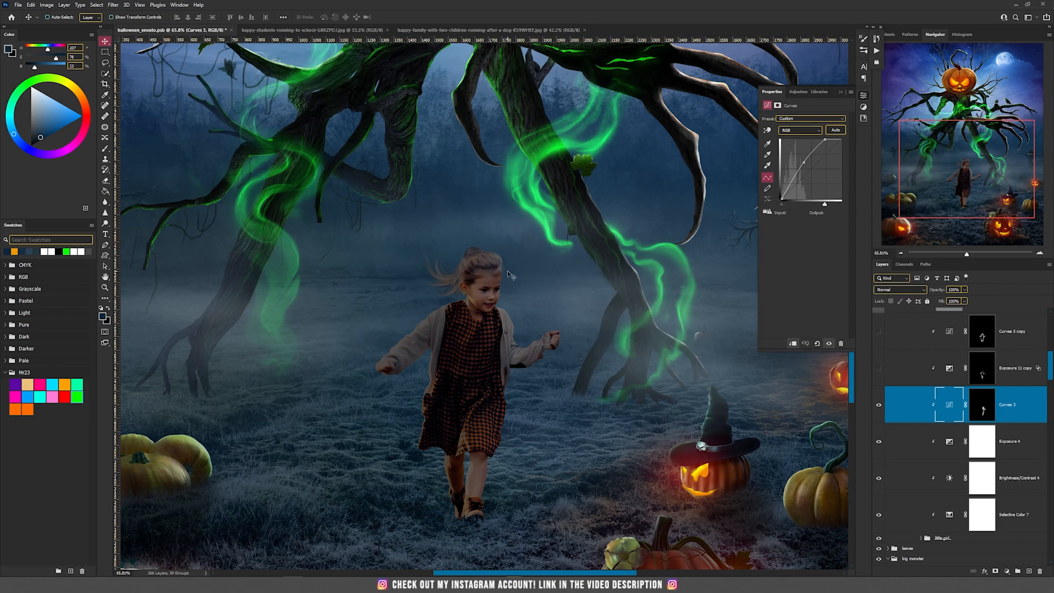
{"action": "left_click", "coordinate": [878, 405]}
{"action": "left_click", "coordinate": [879, 405]}
Show the Exposure 11 copy adjustment on the girl, open its settings and compare its effect on and off
{"action": "scroll", "coordinate": [879, 409], "scroll_direction": "up", "scroll_amount": 2}
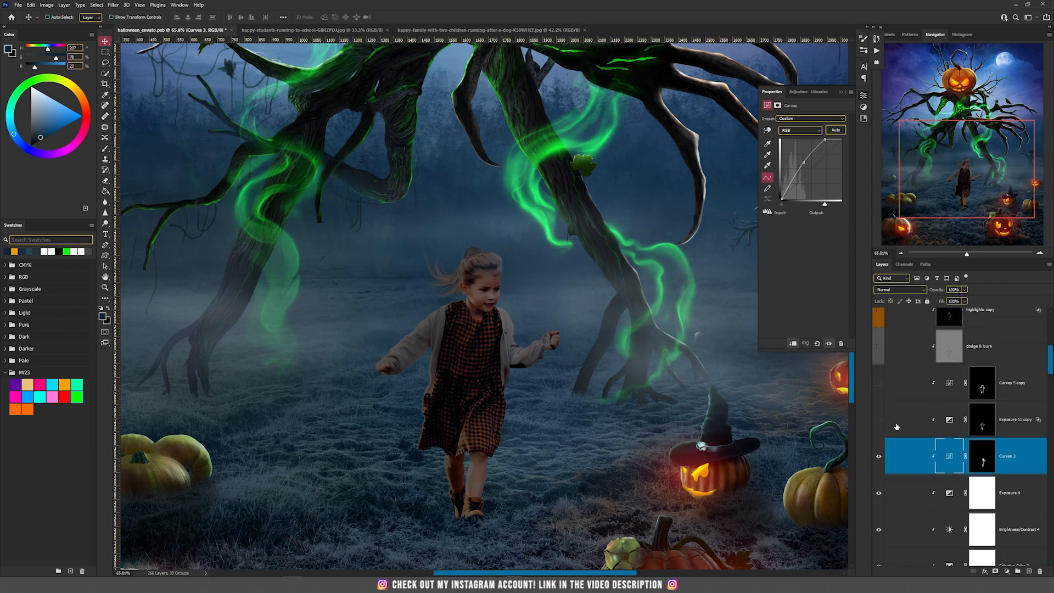
{"action": "left_click", "coordinate": [879, 420]}
{"action": "left_click", "coordinate": [953, 422]}
{"action": "left_click", "coordinate": [878, 421]}
{"action": "left_click", "coordinate": [878, 420]}
{"action": "left_click", "coordinate": [879, 420]}
{"action": "left_click", "coordinate": [878, 421]}
Show the Curves copy adjustment and the dodge & burn layer on the girl, checking the curve and comparing the shading
{"action": "left_click", "coordinate": [878, 384]}
{"action": "left_click", "coordinate": [949, 390]}
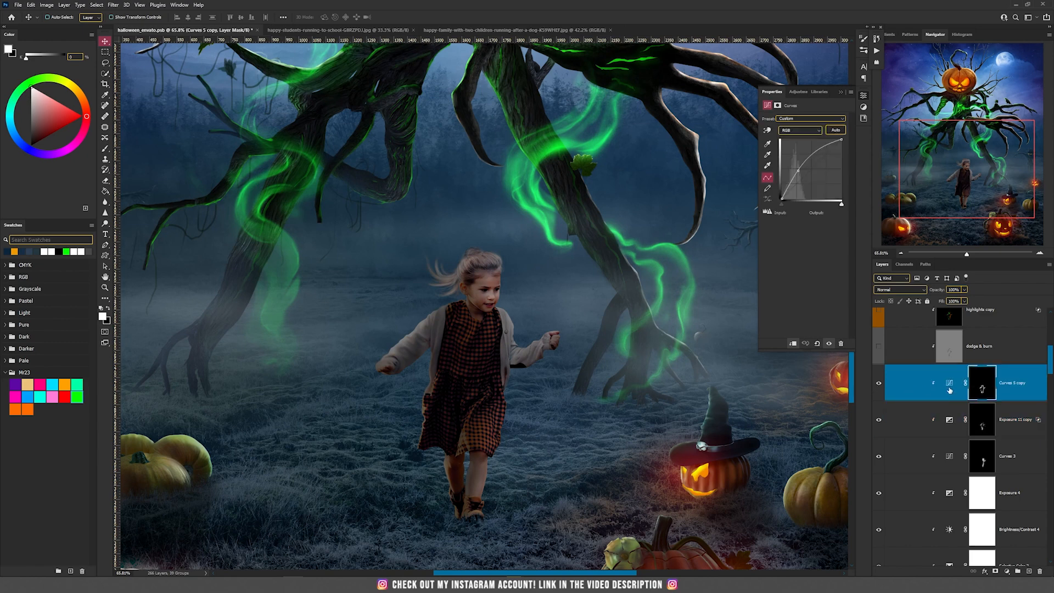
{"action": "left_click", "coordinate": [879, 384]}
{"action": "left_click", "coordinate": [879, 384]}
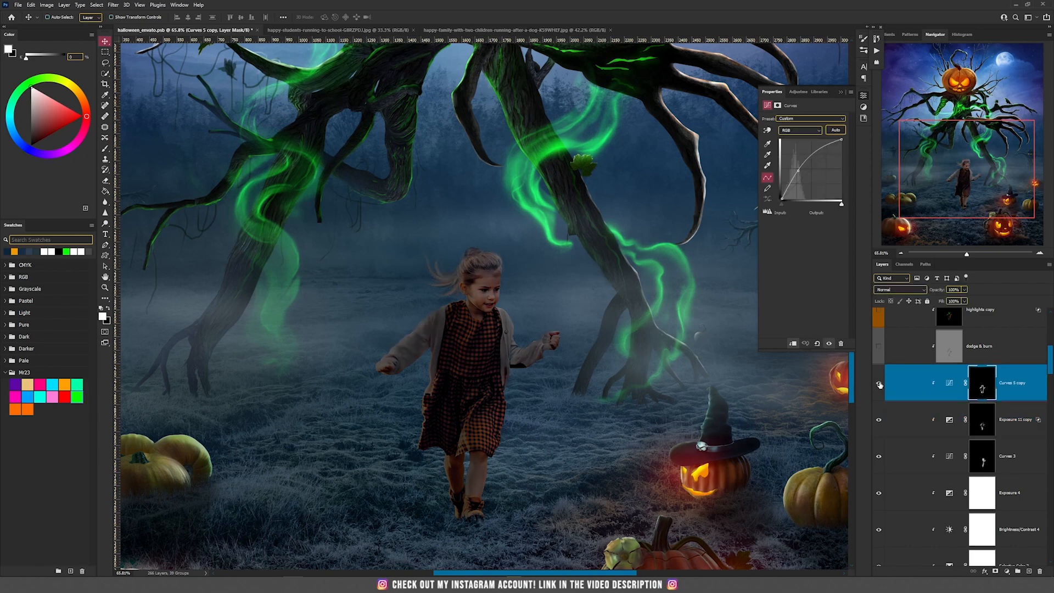
{"action": "left_click", "coordinate": [878, 347]}
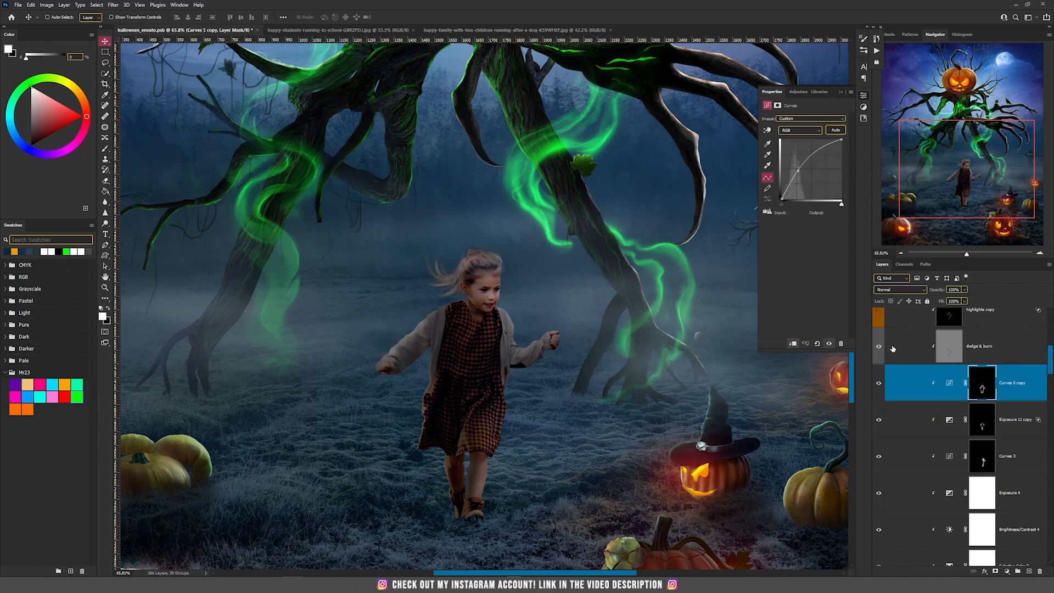
{"action": "left_click", "coordinate": [960, 351]}
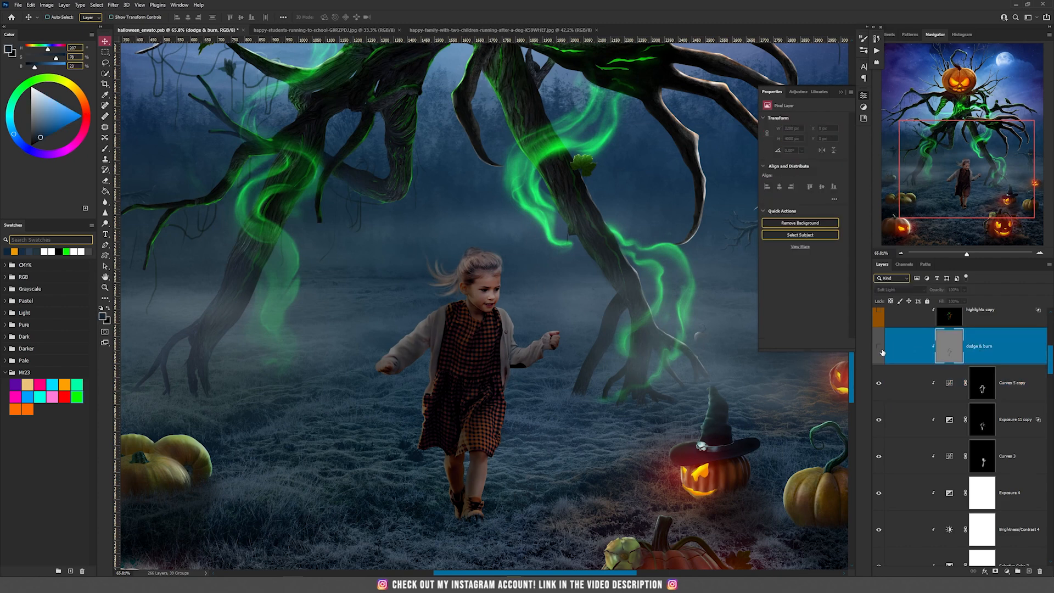
Show the highlights copy layer on the girl, select it and inspect the green light on hair, face and sleeve
{"action": "scroll", "coordinate": [881, 363], "scroll_direction": "up", "scroll_amount": 1}
{"action": "left_click", "coordinate": [879, 361]}
{"action": "left_click", "coordinate": [911, 364]}
{"action": "scroll", "coordinate": [475, 331], "scroll_direction": "up", "scroll_amount": 5}
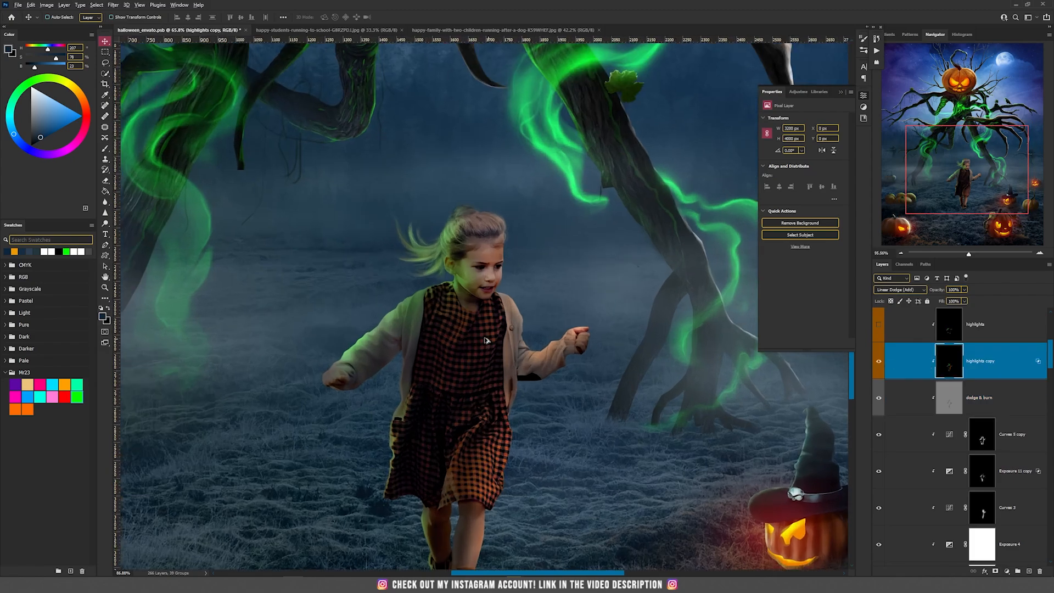
{"action": "scroll", "coordinate": [467, 301], "scroll_direction": "down", "scroll_amount": 6}
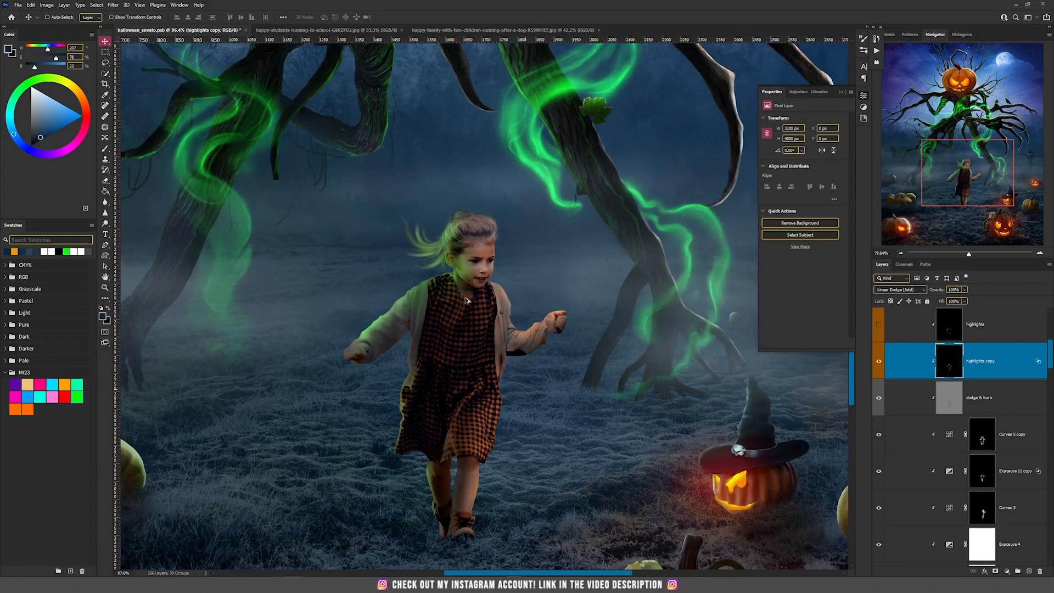
{"action": "scroll", "coordinate": [478, 319], "scroll_direction": "up", "scroll_amount": 3}
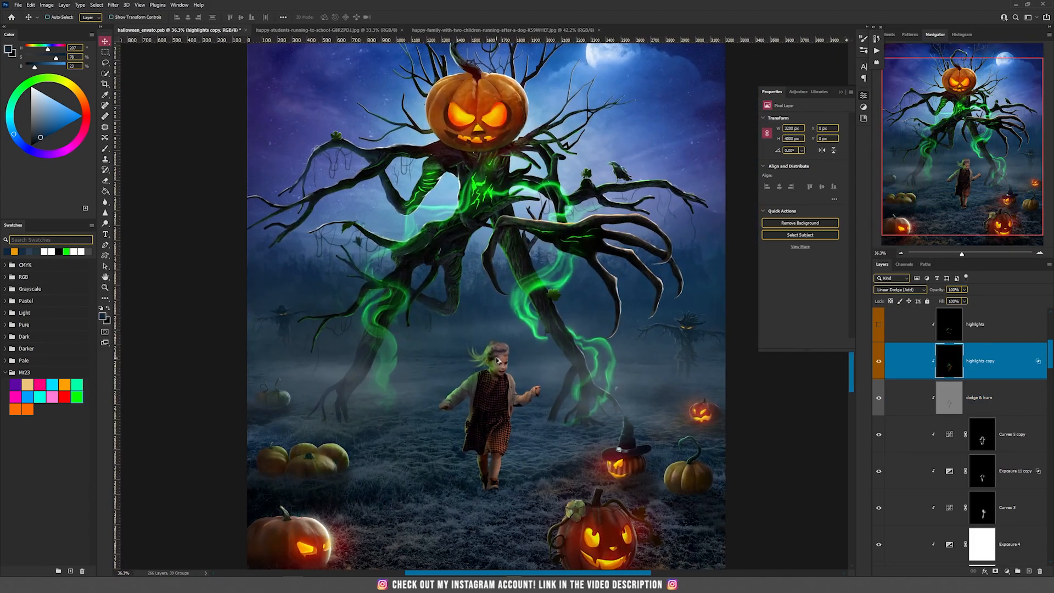
{"action": "scroll", "coordinate": [501, 363], "scroll_direction": "up", "scroll_amount": 5}
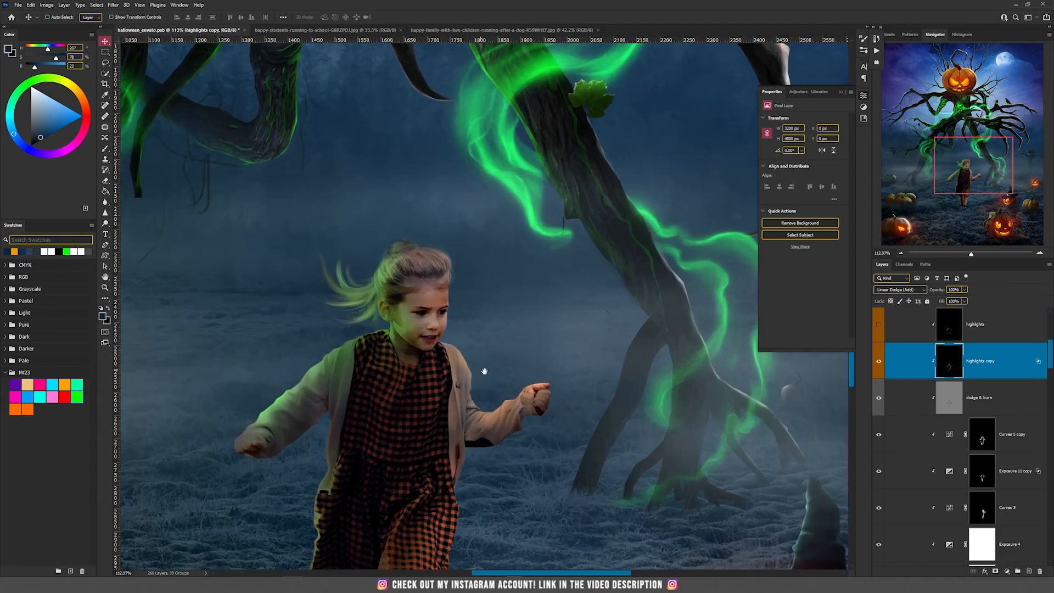
Adjust the highlights copy layer's Blend If by resetting and splitting the black Underlying Layer slider, restricting its light on the girl's dark areas
{"action": "left_click_drag", "start_coordinate": [482, 370], "coordinate": [479, 339]}
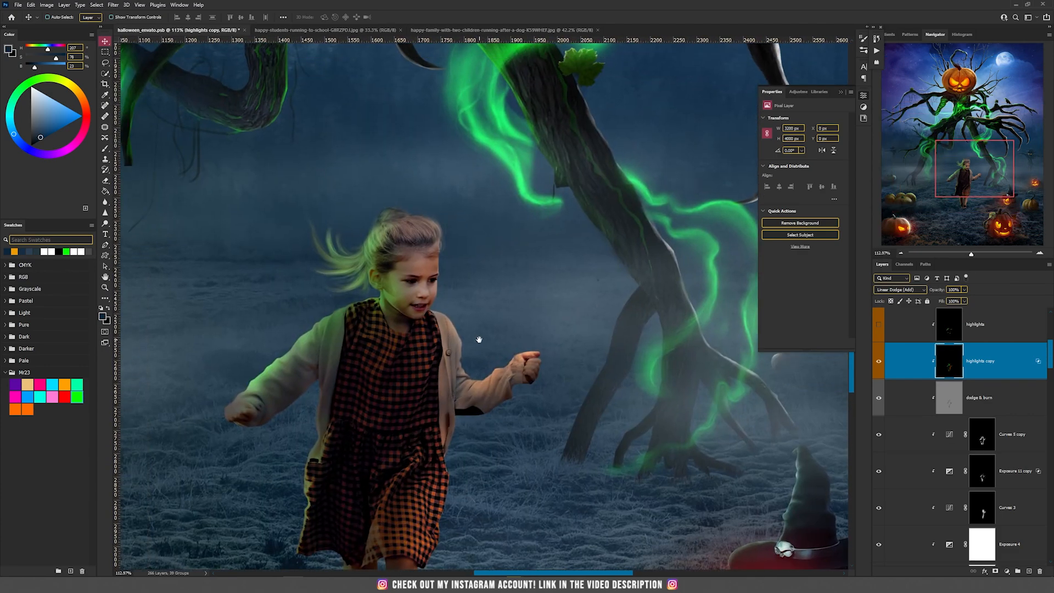
{"action": "double_click", "coordinate": [1017, 361]}
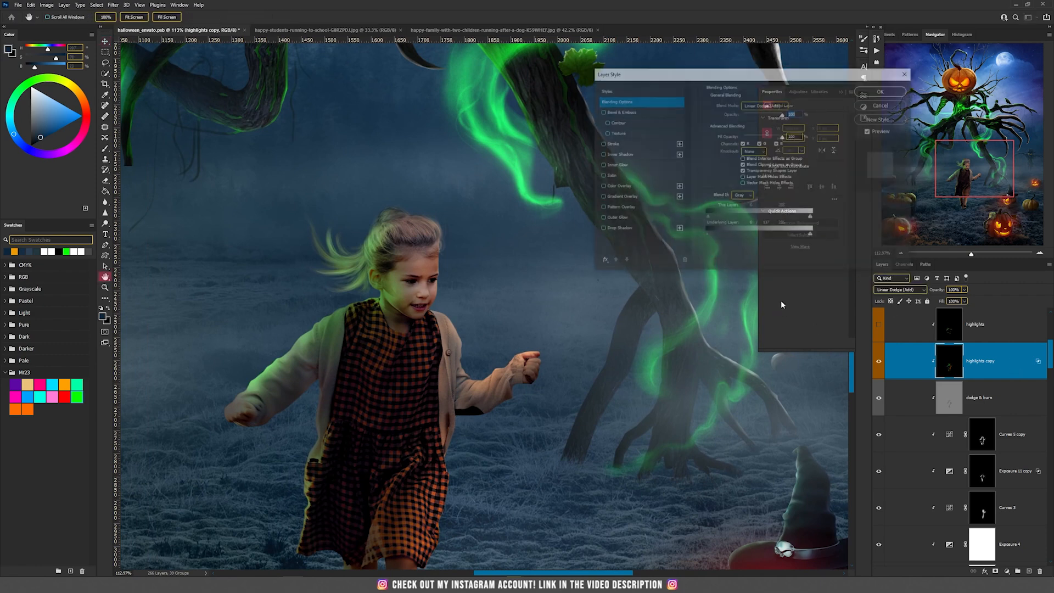
{"action": "left_click_drag", "start_coordinate": [763, 235], "coordinate": [706, 236]}
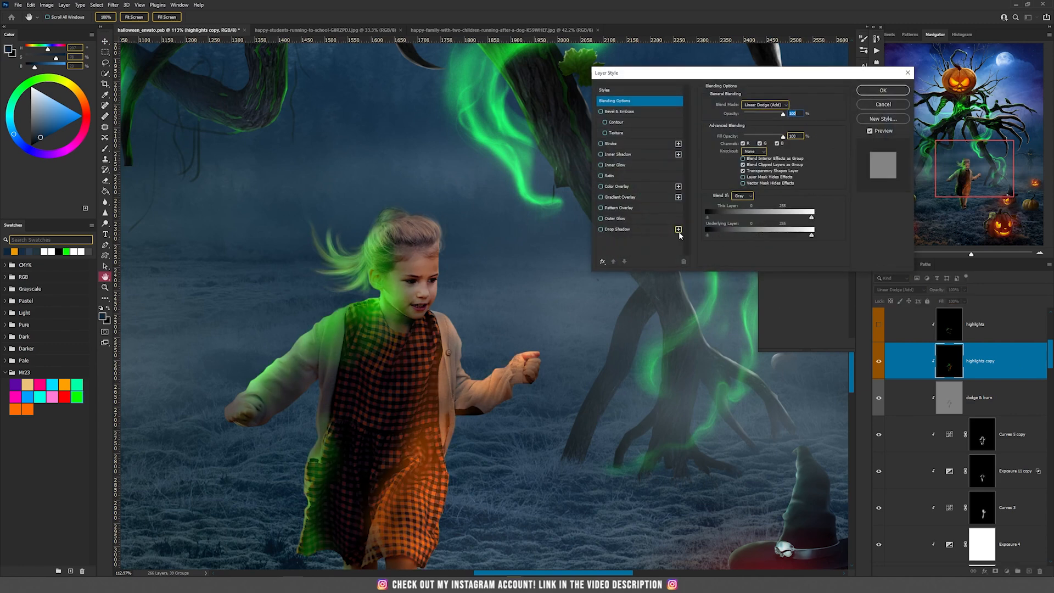
{"action": "left_click_drag", "start_coordinate": [392, 399], "coordinate": [405, 365]}
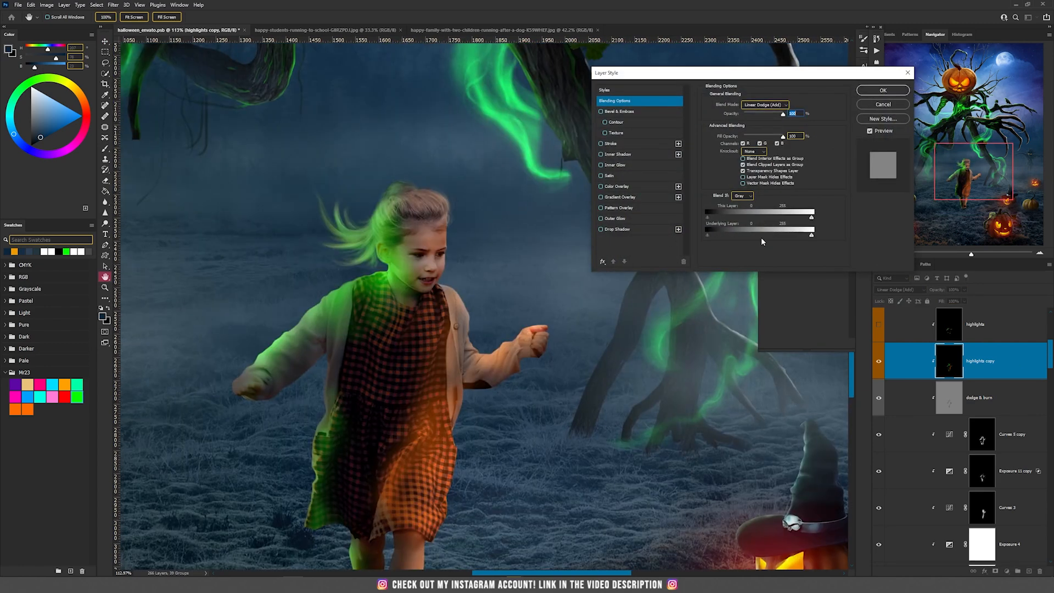
{"action": "left_click_drag", "start_coordinate": [710, 234], "coordinate": [749, 238]}
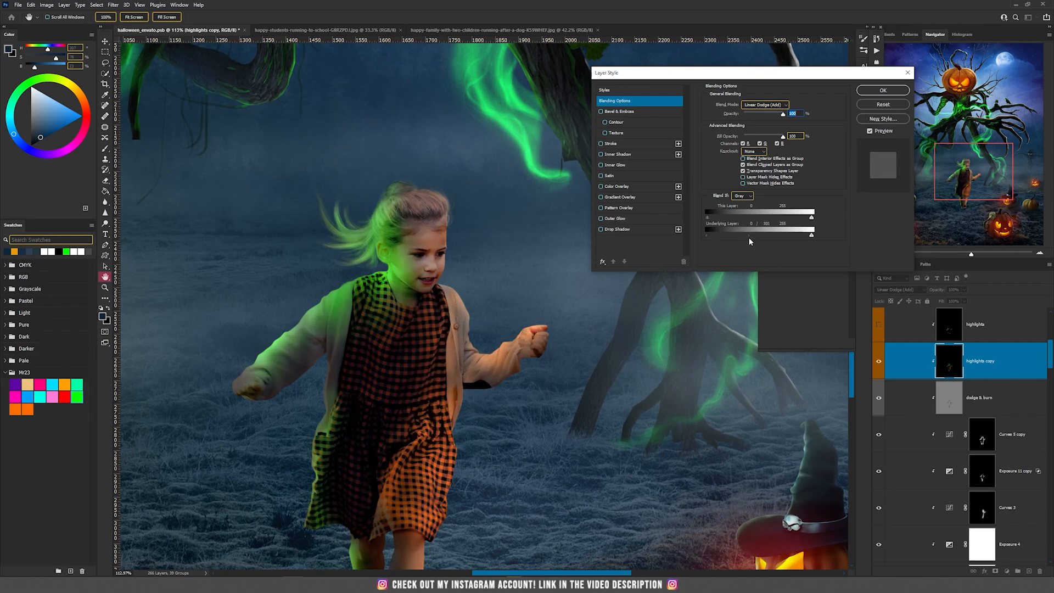
{"action": "left_click", "coordinate": [882, 90]}
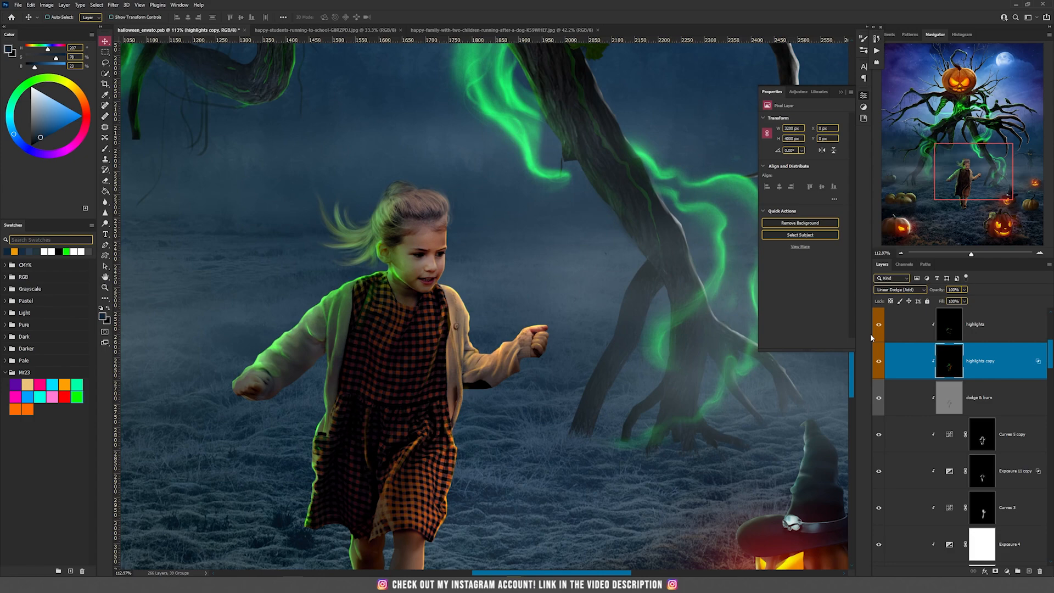
Show the highlights layer on the girl, select it and inspect the rim light on her hair, face and cardigan
{"action": "left_click", "coordinate": [979, 327]}
{"action": "scroll", "coordinate": [345, 344], "scroll_direction": "up", "scroll_amount": 5}
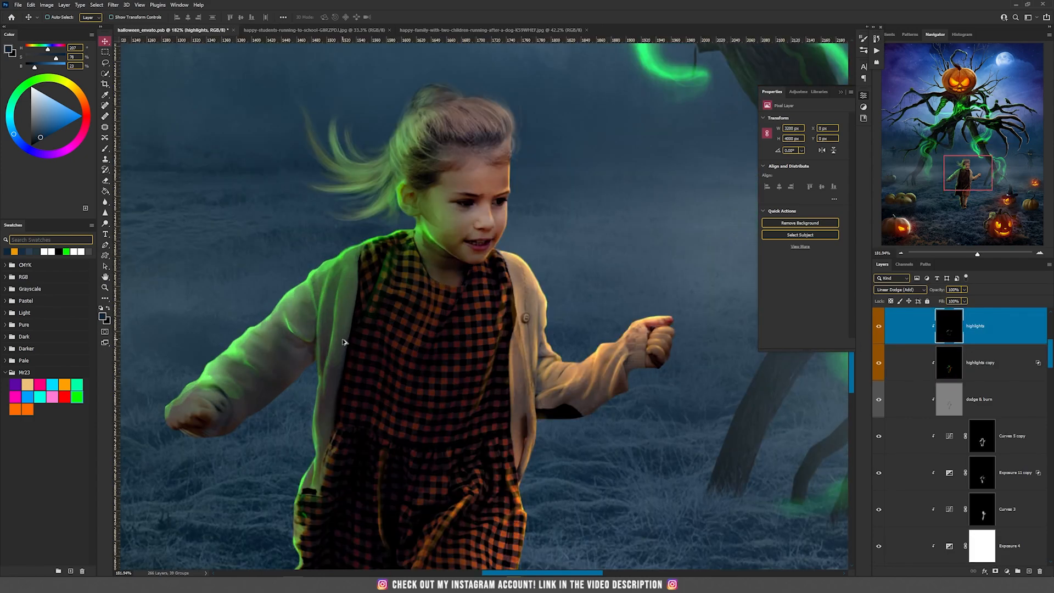
{"action": "scroll", "coordinate": [492, 237], "scroll_direction": "down", "scroll_amount": 3}
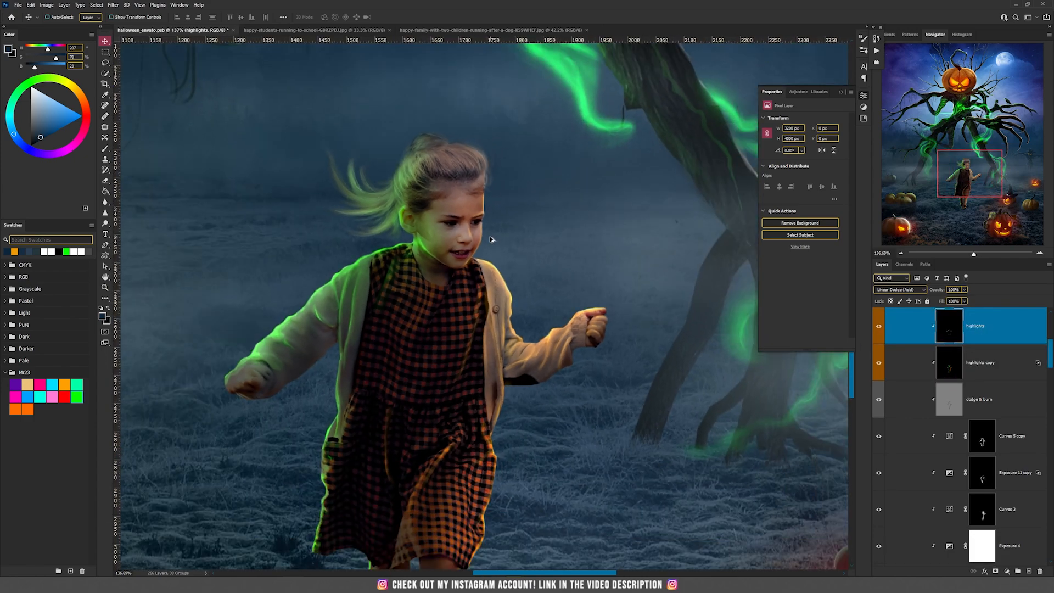
{"action": "scroll", "coordinate": [454, 143], "scroll_direction": "up", "scroll_amount": 2}
{"action": "scroll", "coordinate": [455, 143], "scroll_direction": "up", "scroll_amount": 2}
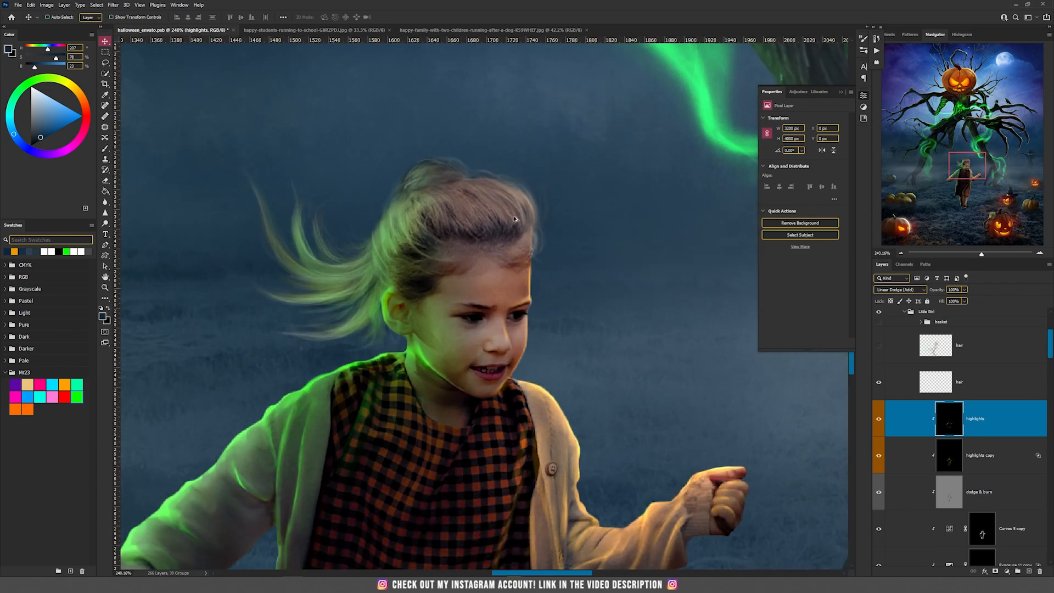
Show the upper hair layer of the girl and inspect the painted strands up close and in the wider scene
{"action": "left_click", "coordinate": [879, 347]}
{"action": "scroll", "coordinate": [461, 244], "scroll_direction": "down", "scroll_amount": 2}
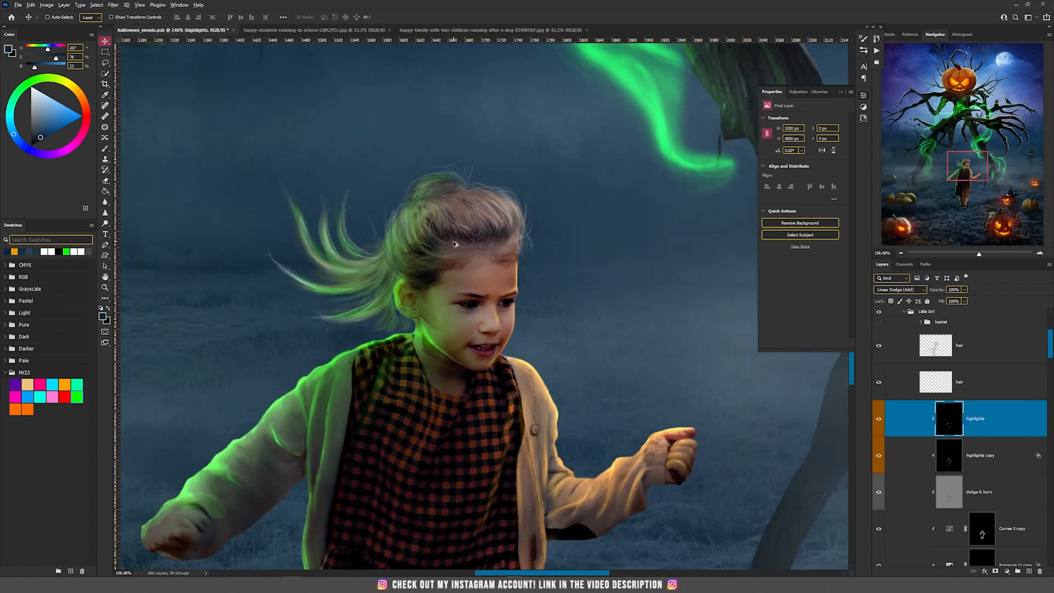
{"action": "scroll", "coordinate": [574, 233], "scroll_direction": "up", "scroll_amount": 3}
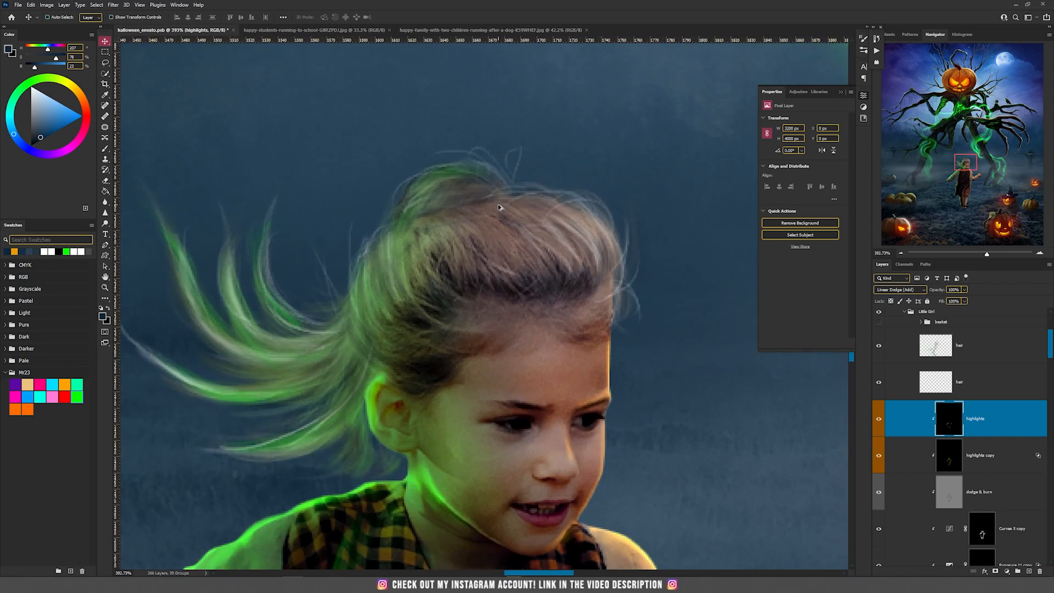
{"action": "scroll", "coordinate": [574, 233], "scroll_direction": "down", "scroll_amount": 2}
{"action": "scroll", "coordinate": [567, 301], "scroll_direction": "down", "scroll_amount": 4}
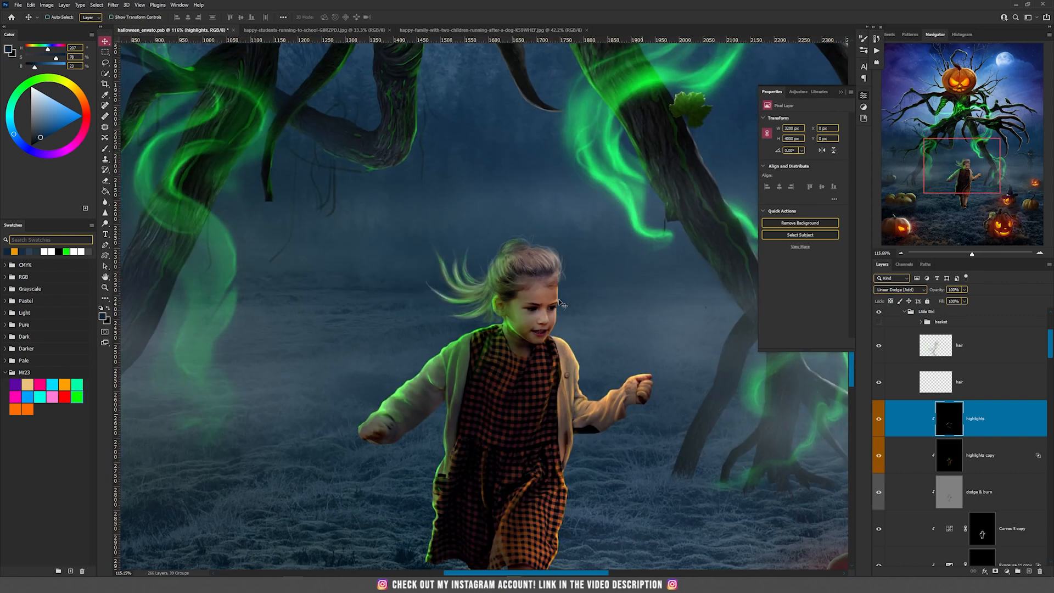
{"action": "left_click_drag", "start_coordinate": [567, 302], "coordinate": [483, 219]}
{"action": "scroll", "coordinate": [488, 225], "scroll_direction": "down", "scroll_amount": 2}
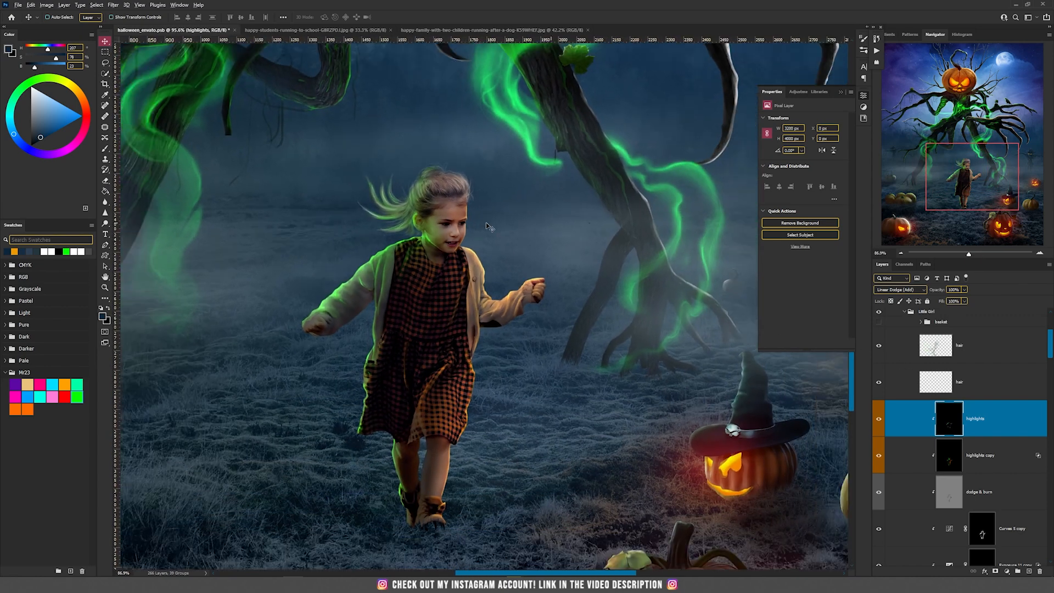
{"action": "scroll", "coordinate": [536, 281], "scroll_direction": "up", "scroll_amount": 4}
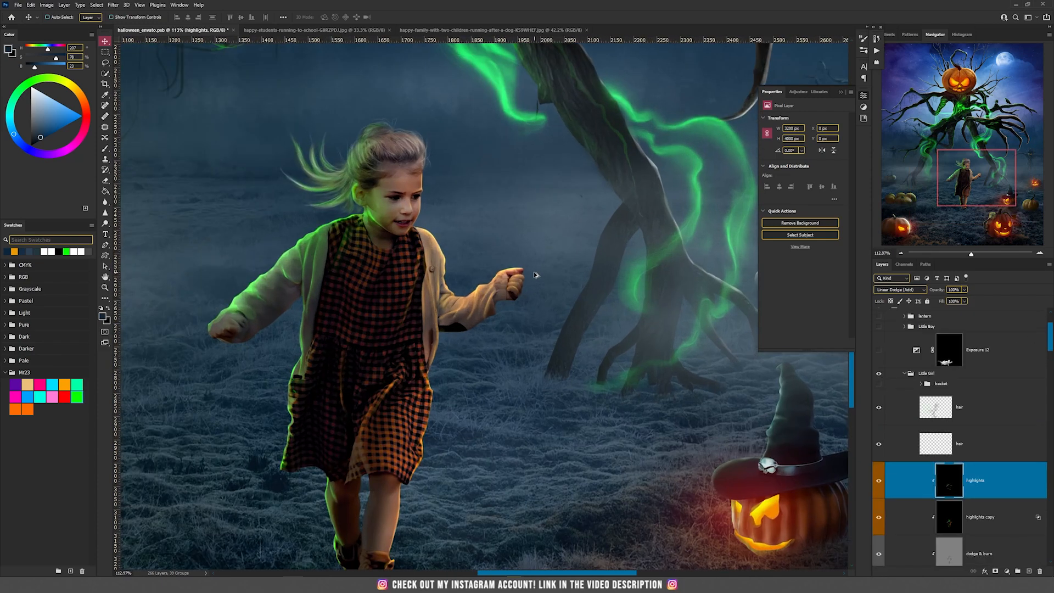
Show the wicker basket in the girl's hand and compare it with its layer mask disabled and enabled
{"action": "left_click", "coordinate": [921, 384]}
{"action": "left_click_drag", "start_coordinate": [878, 407], "coordinate": [881, 458]}
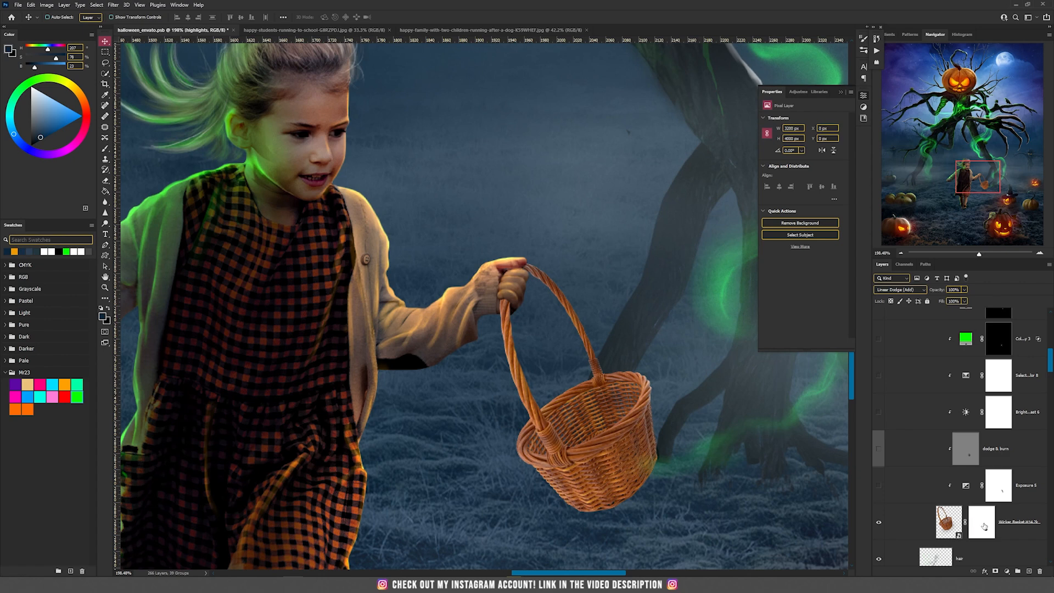
{"action": "left_click", "coordinate": [985, 526], "text": "shift"}
{"action": "mouse_move", "coordinate": [653, 347]}
{"action": "left_mouse_down"}
{"action": "mouse_move", "coordinate": [603, 318]}
{"action": "mouse_move", "coordinate": [639, 345]}
{"action": "left_mouse_up"}
{"action": "left_click", "coordinate": [981, 438], "text": "shift"}
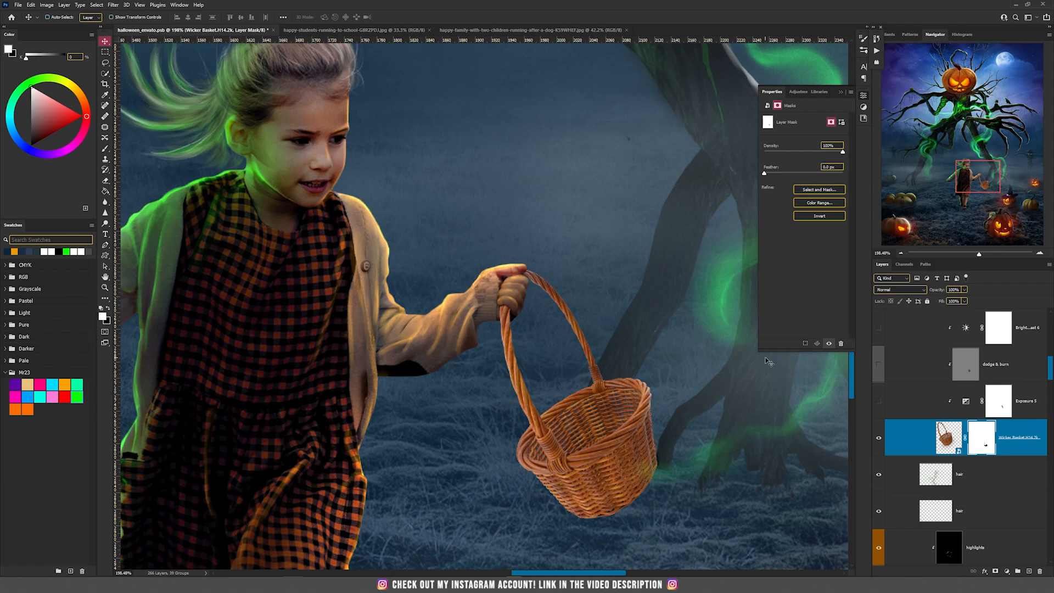
Show the Exposure 5 adjustment on the basket and view its settings, and also show and select the dodge & burn layer
{"action": "left_click", "coordinate": [879, 402]}
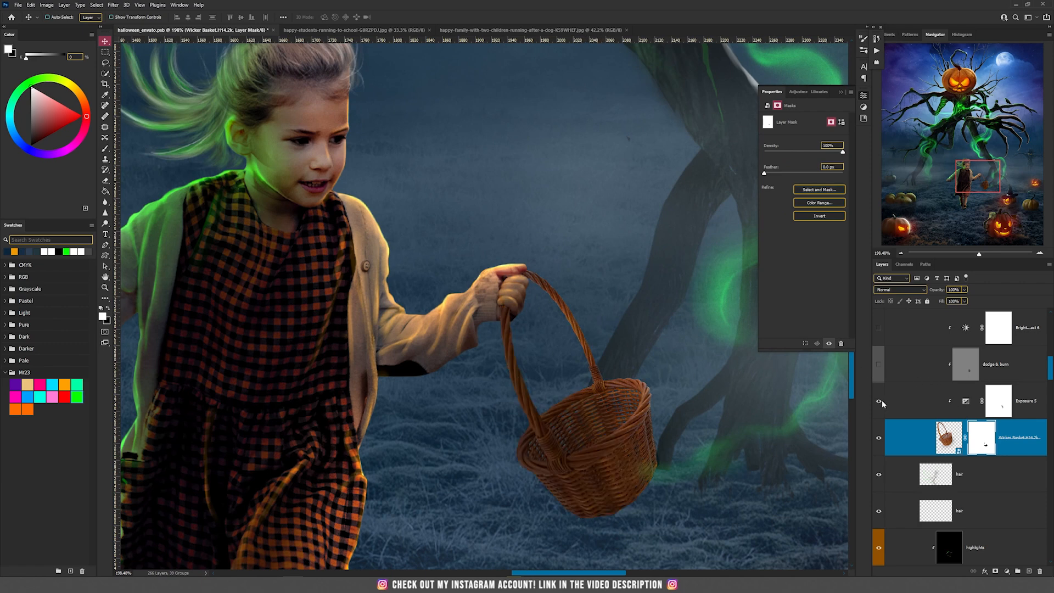
{"action": "left_click", "coordinate": [967, 403]}
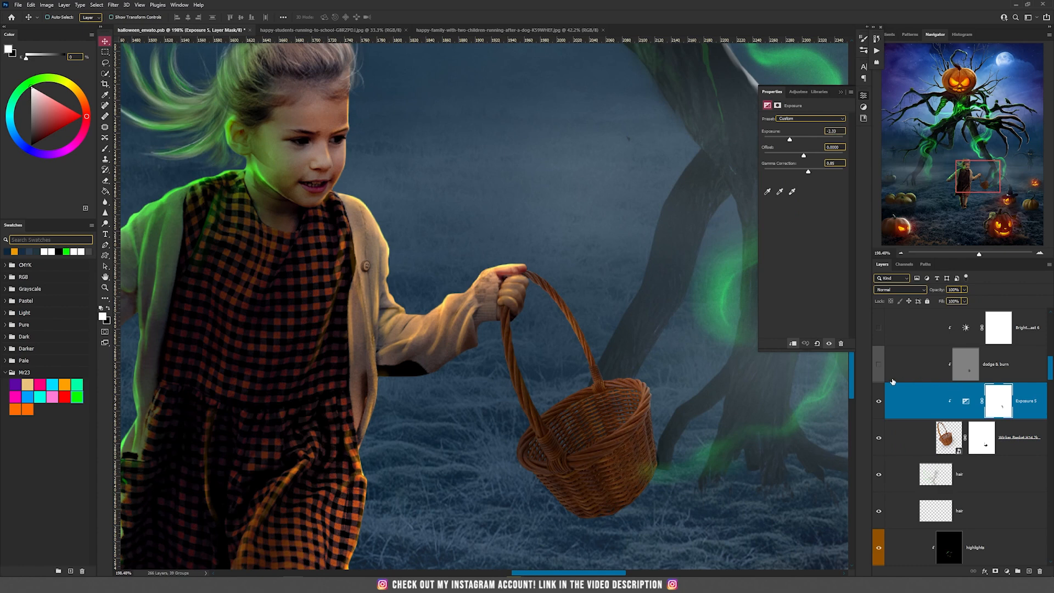
{"action": "left_click", "coordinate": [878, 364]}
{"action": "left_click", "coordinate": [982, 369]}
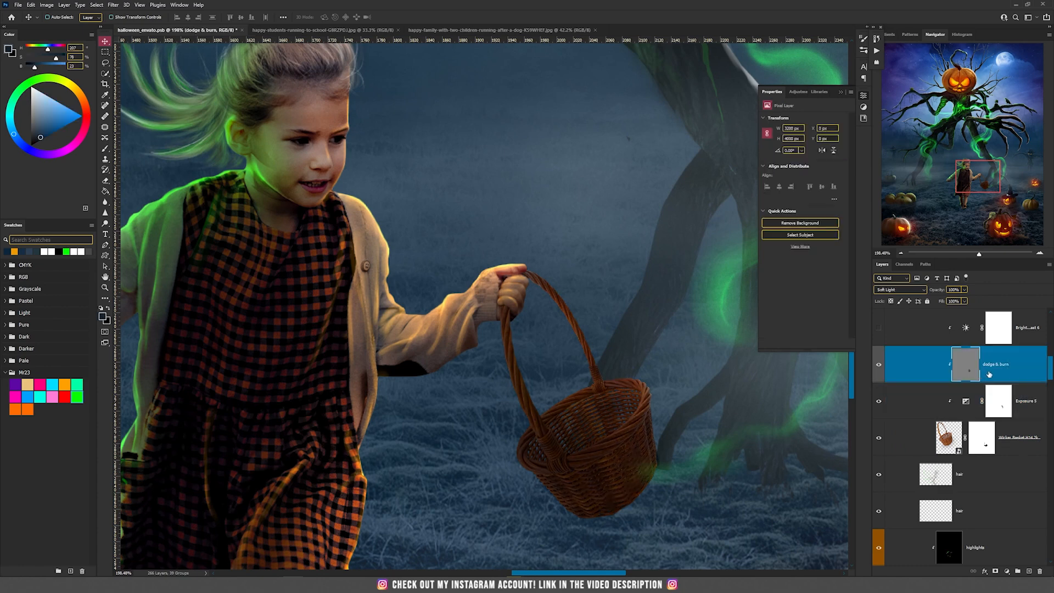
Show the Brightness/Contrast adjustment on the basket and inspect the hand, handle and wickerwork
{"action": "scroll", "coordinate": [989, 375], "scroll_direction": "up", "scroll_amount": 1}
{"action": "scroll", "coordinate": [990, 375], "scroll_direction": "up", "scroll_amount": 1}
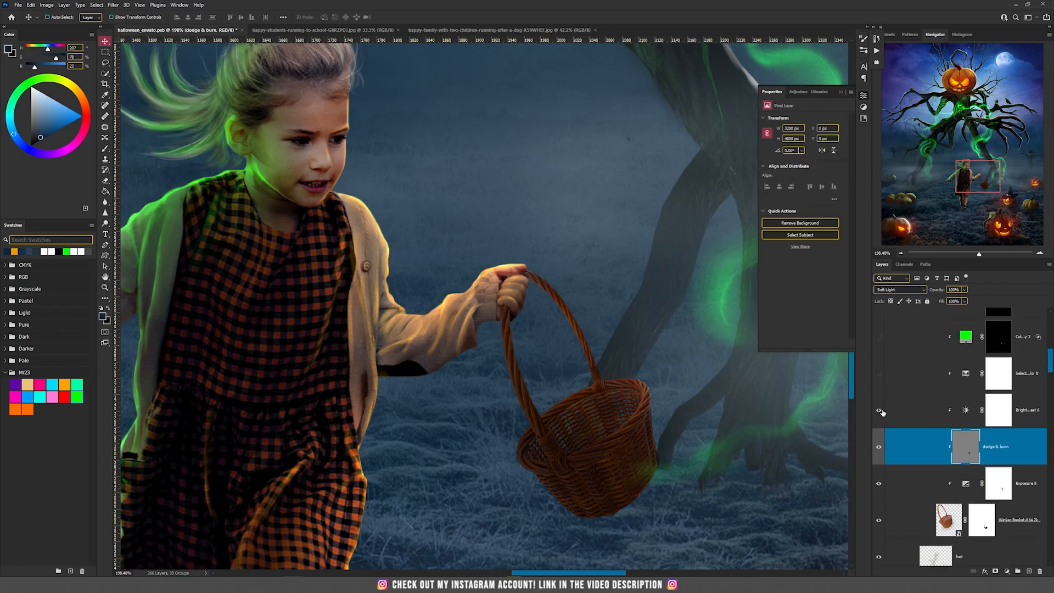
{"action": "scroll", "coordinate": [583, 313], "scroll_direction": "up", "scroll_amount": 5}
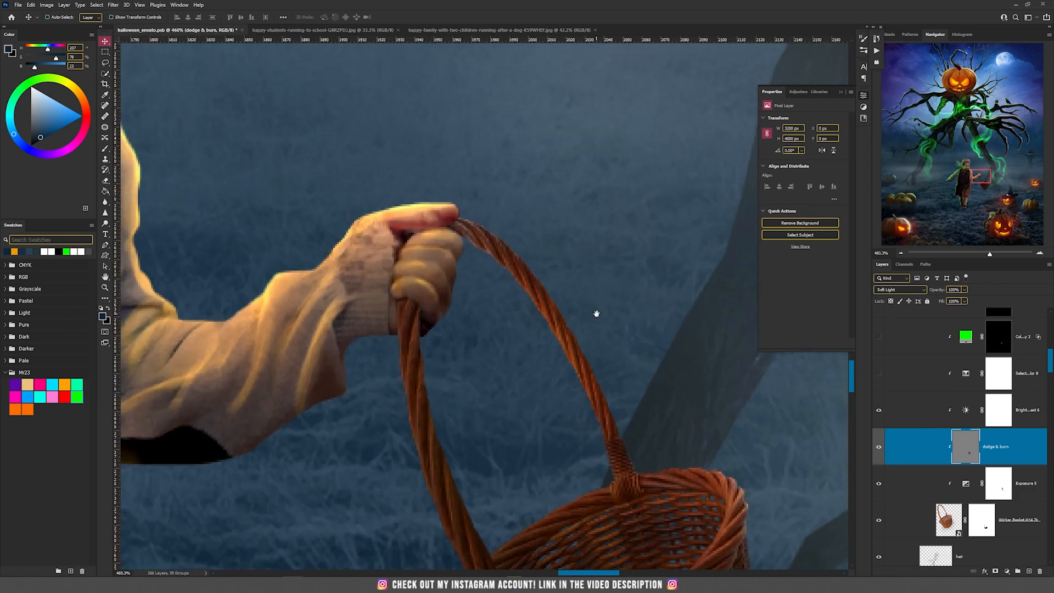
{"action": "scroll", "coordinate": [596, 314], "scroll_direction": "down", "scroll_amount": 2}
{"action": "scroll", "coordinate": [346, 181], "scroll_direction": "down", "scroll_amount": 2}
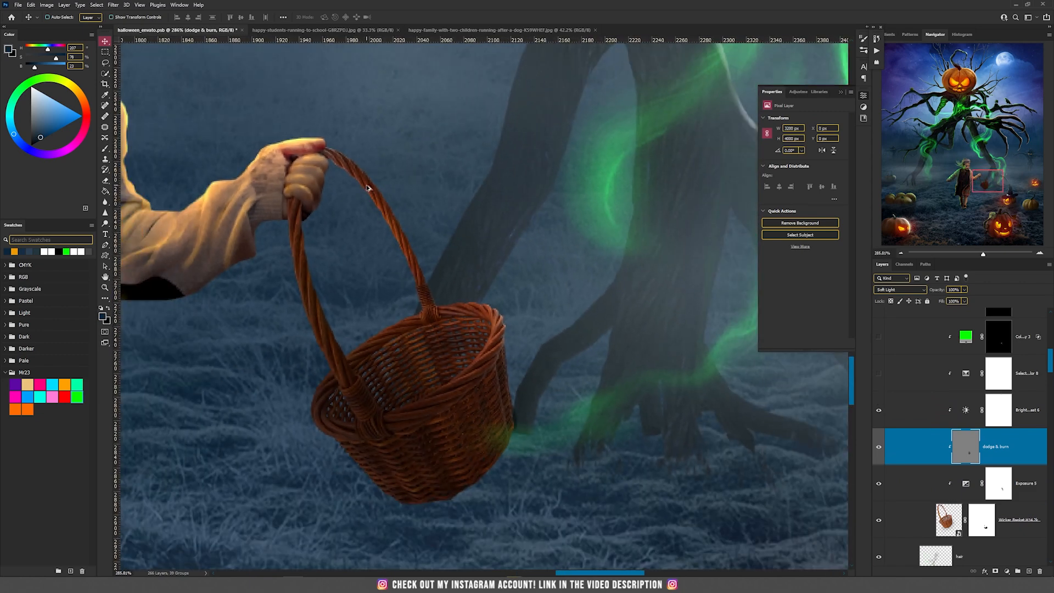
{"action": "scroll", "coordinate": [368, 188], "scroll_direction": "down", "scroll_amount": 1}
Show the Selective Color adjustment on the basket, inspect its color against the scene and view the adjustment's settings
{"action": "left_click_drag", "start_coordinate": [396, 203], "coordinate": [591, 298]}
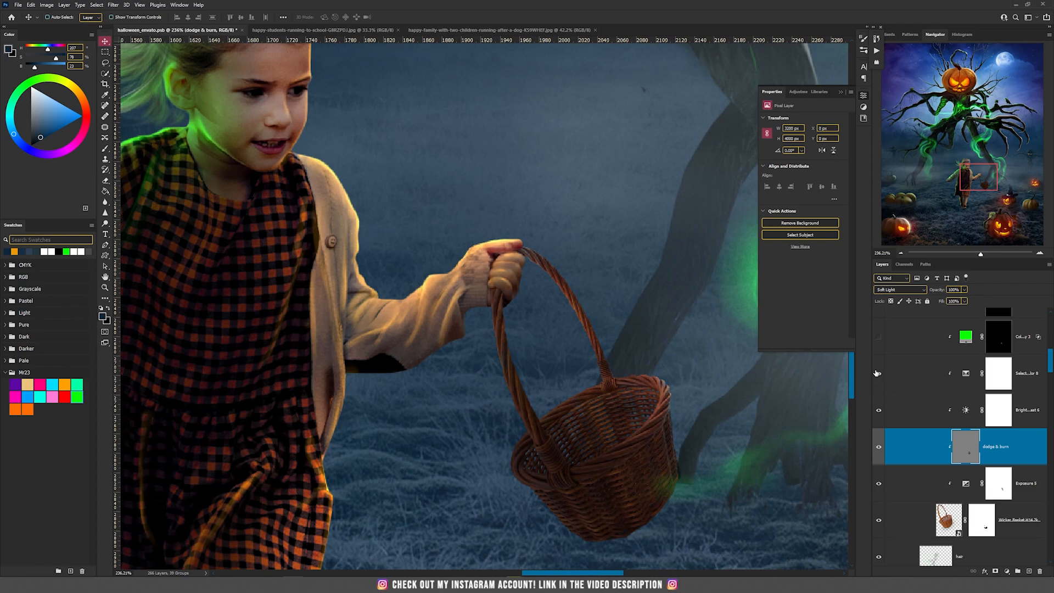
{"action": "scroll", "coordinate": [653, 435], "scroll_direction": "down", "scroll_amount": 2}
{"action": "left_click_drag", "start_coordinate": [649, 431], "coordinate": [517, 320]}
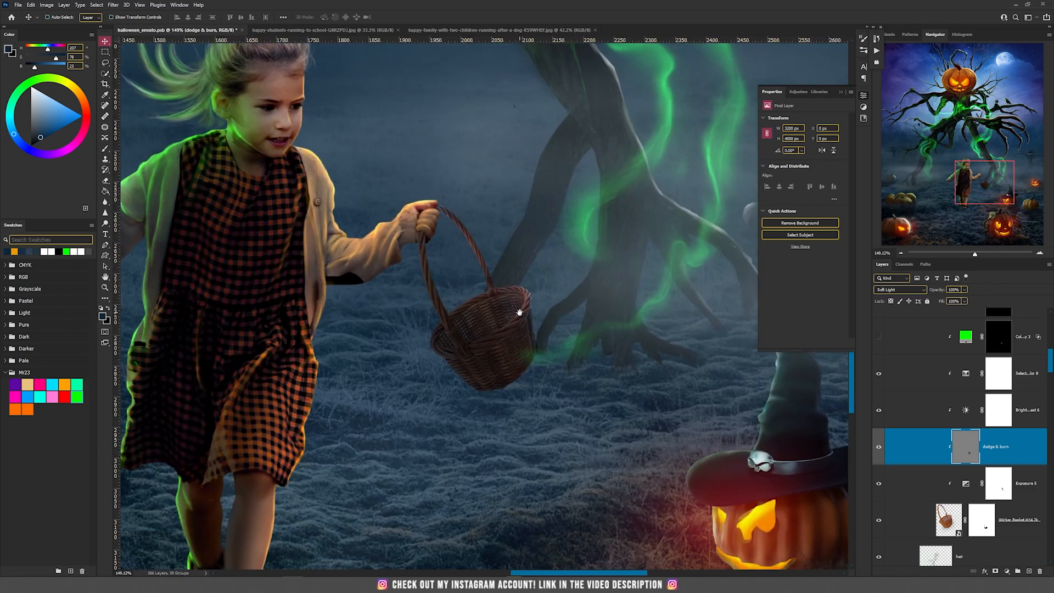
{"action": "left_click", "coordinate": [966, 373]}
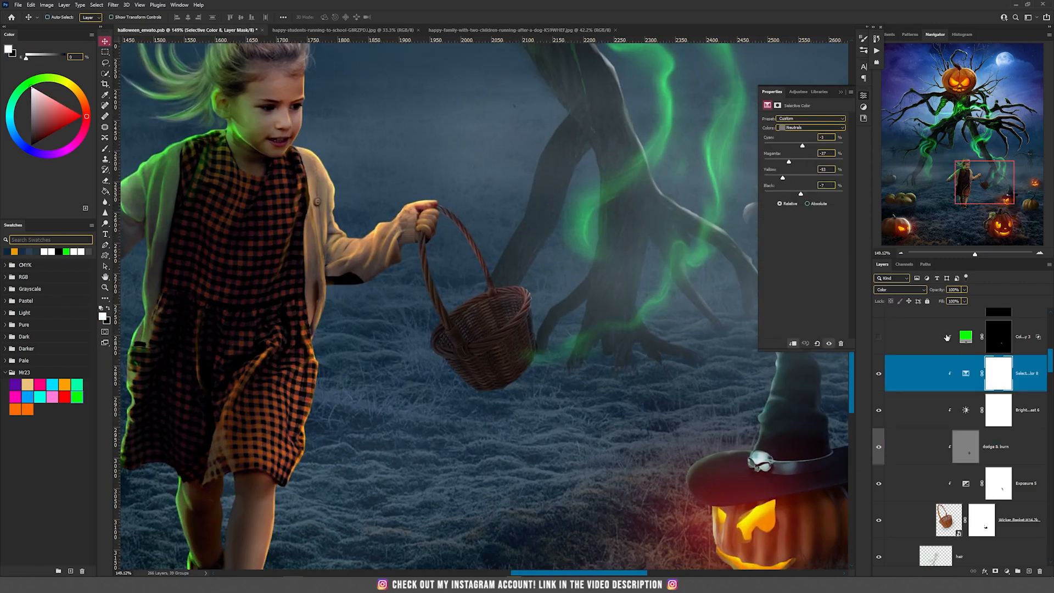
Show the green and orange color fill layers that light the basket, selecting each one
{"action": "scroll", "coordinate": [947, 337], "scroll_direction": "up", "scroll_amount": 2}
{"action": "left_click", "coordinate": [976, 389]}
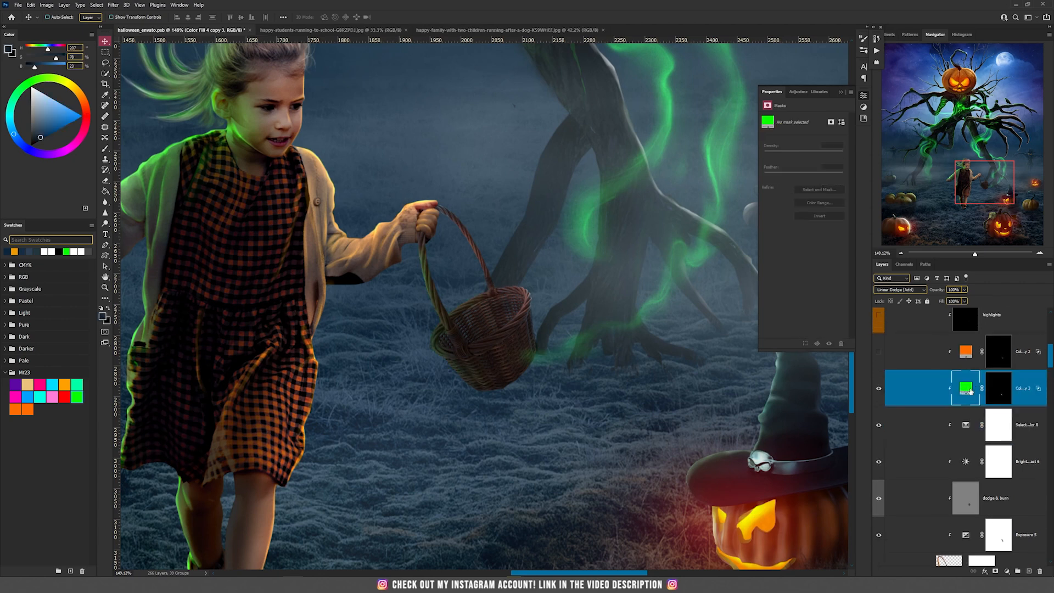
{"action": "left_click", "coordinate": [1007, 570]}
{"action": "left_click", "coordinate": [971, 388]}
{"action": "left_click", "coordinate": [879, 351]}
{"action": "left_click", "coordinate": [957, 355]}
Show both highlights layers above the basket's color fills and inspect the light on the handle and rim
{"action": "scroll", "coordinate": [969, 356], "scroll_direction": "up", "scroll_amount": 1}
{"action": "scroll", "coordinate": [968, 354], "scroll_direction": "up", "scroll_amount": 2}
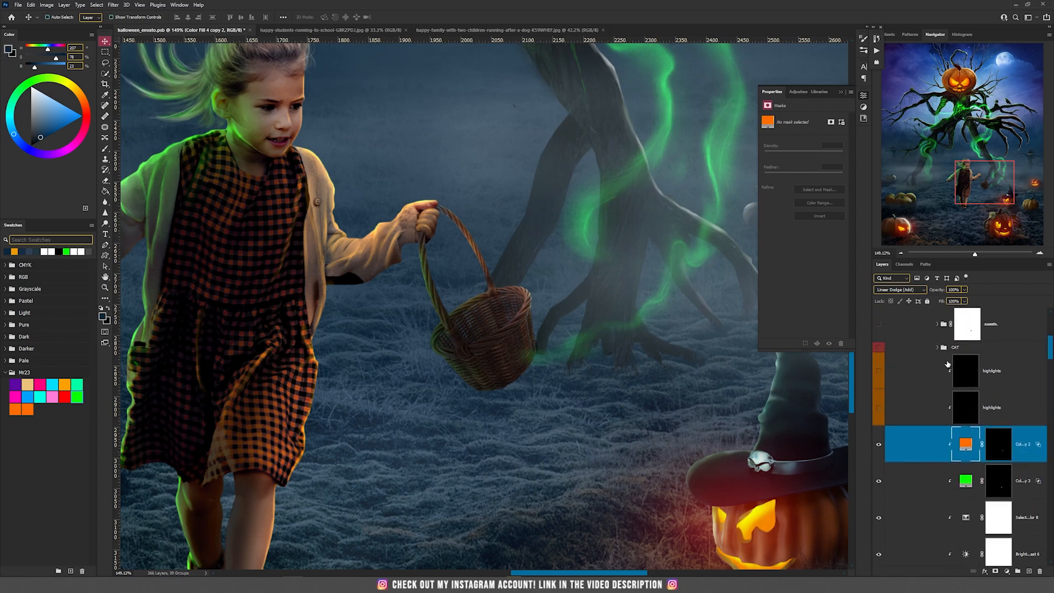
{"action": "left_click", "coordinate": [879, 408]}
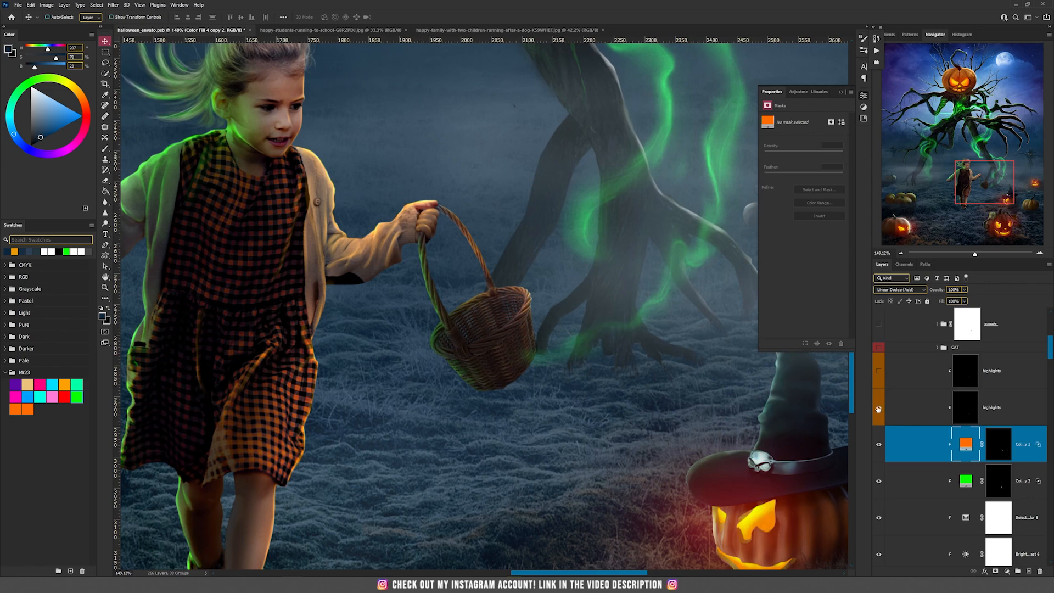
{"action": "scroll", "coordinate": [409, 284], "scroll_direction": "up", "scroll_amount": 3}
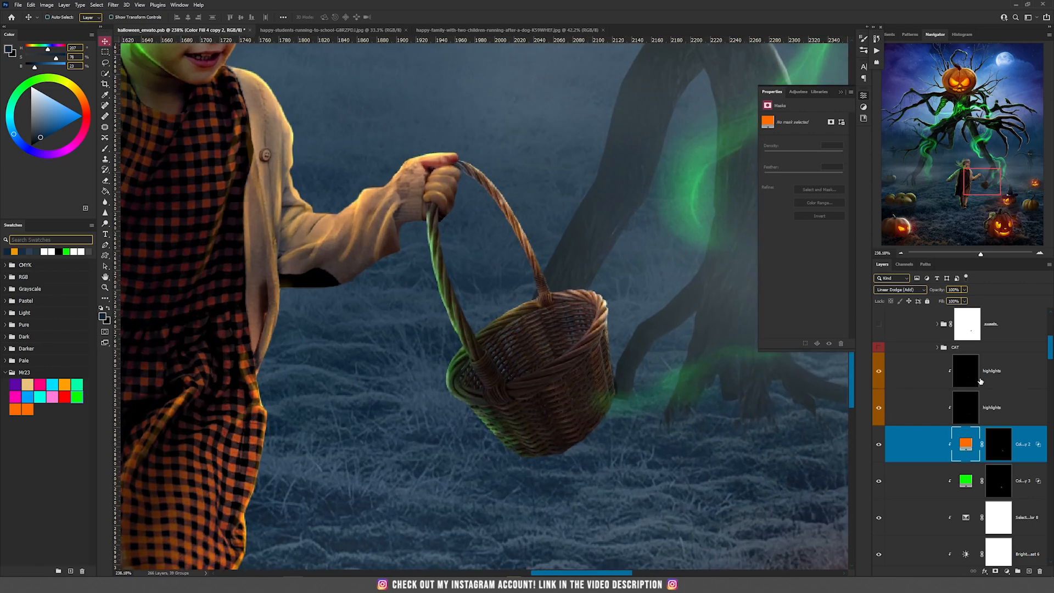
{"action": "scroll", "coordinate": [599, 344], "scroll_direction": "down", "scroll_amount": 4}
{"action": "left_click_drag", "start_coordinate": [598, 334], "coordinate": [554, 368]}
Show the CAT group in the basket, inspect the cat within the scene and hide the group again
{"action": "left_click", "coordinate": [879, 347]}
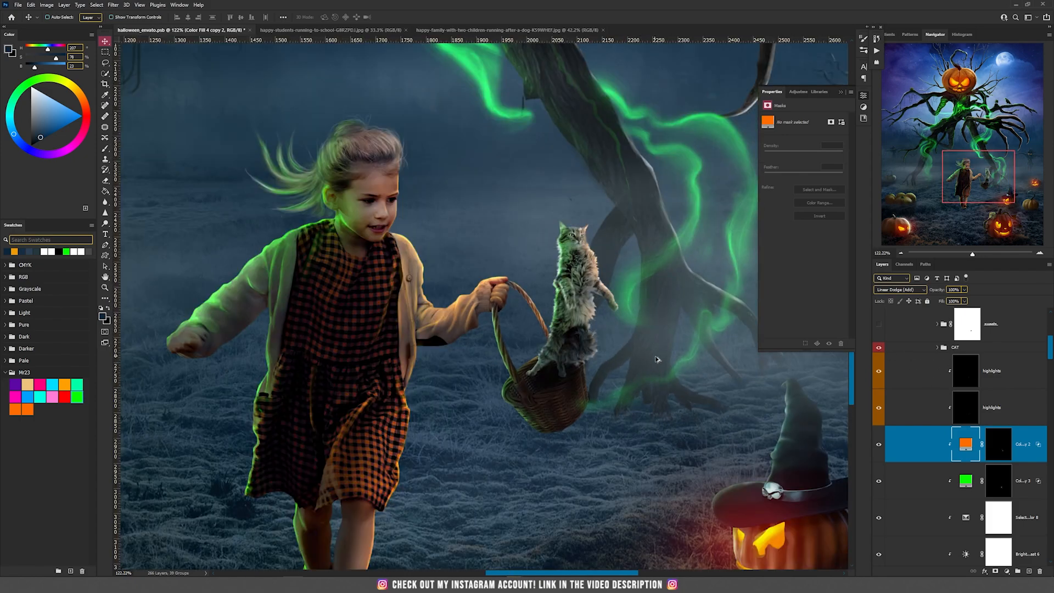
{"action": "scroll", "coordinate": [597, 357], "scroll_direction": "up", "scroll_amount": 2}
{"action": "left_click_drag", "start_coordinate": [604, 293], "coordinate": [583, 358]}
{"action": "scroll", "coordinate": [583, 359], "scroll_direction": "down", "scroll_amount": 8}
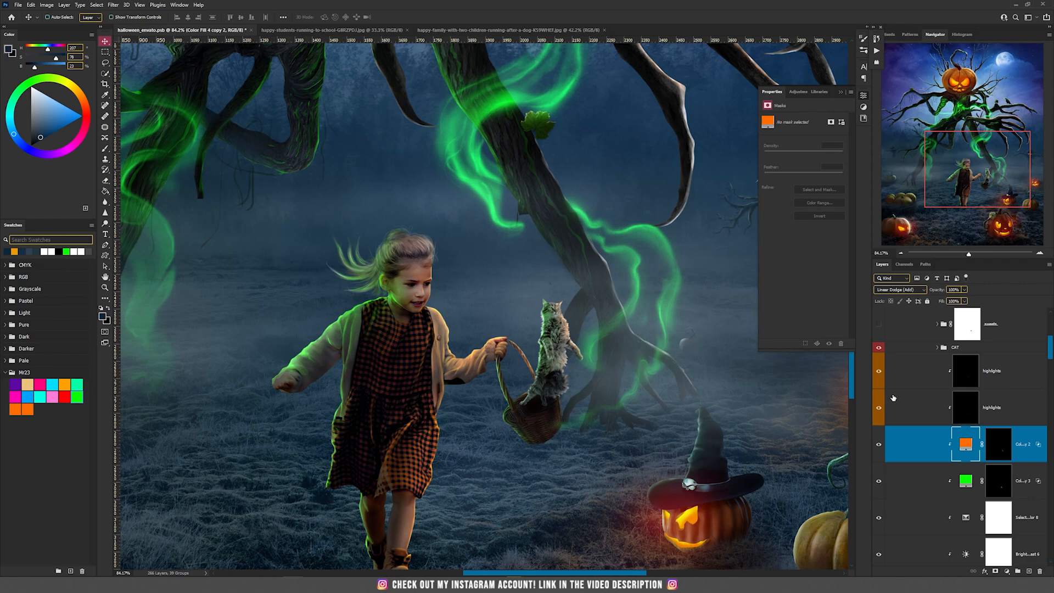
{"action": "left_click", "coordinate": [880, 348]}
Show the sweets group in the basket with its Exposure 16 adjustment and highlights layer, viewing the exposure settings
{"action": "left_click", "coordinate": [879, 326]}
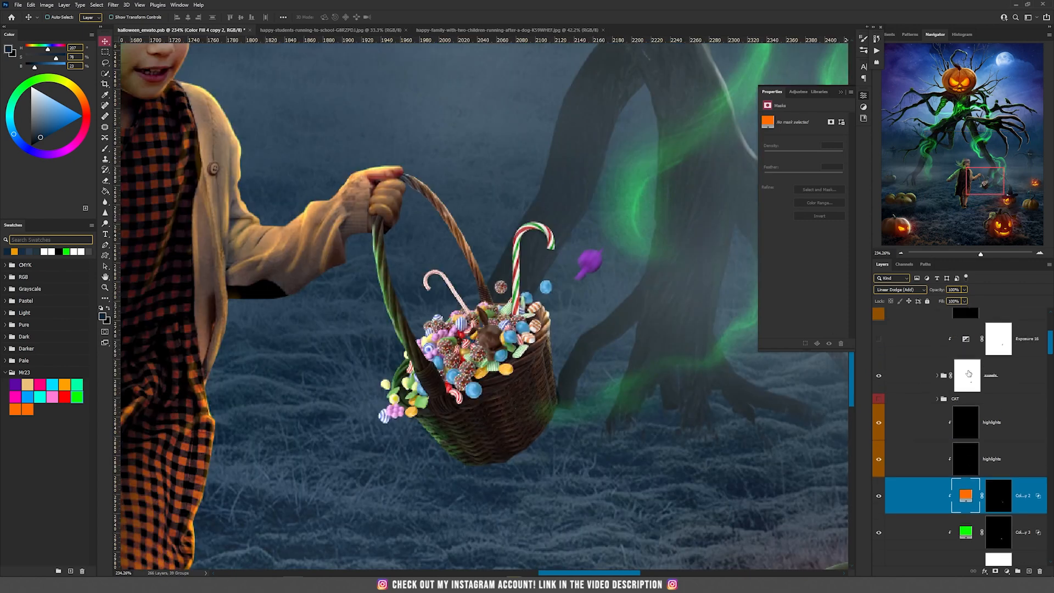
{"action": "scroll", "coordinate": [965, 380], "scroll_direction": "up", "scroll_amount": 2}
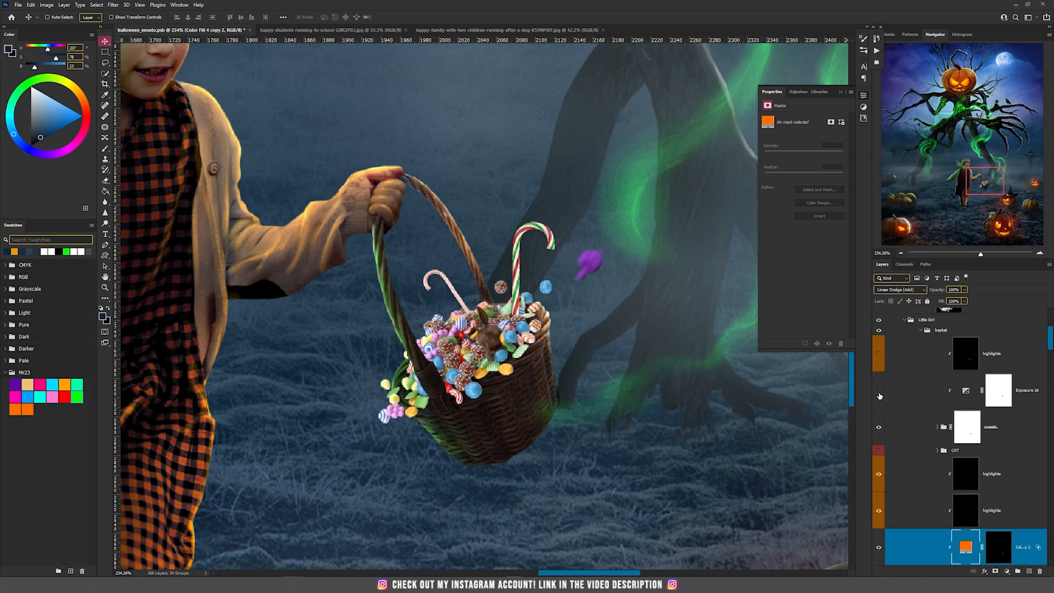
{"action": "scroll", "coordinate": [1009, 412], "scroll_direction": "up", "scroll_amount": 1}
{"action": "left_click", "coordinate": [961, 439]}
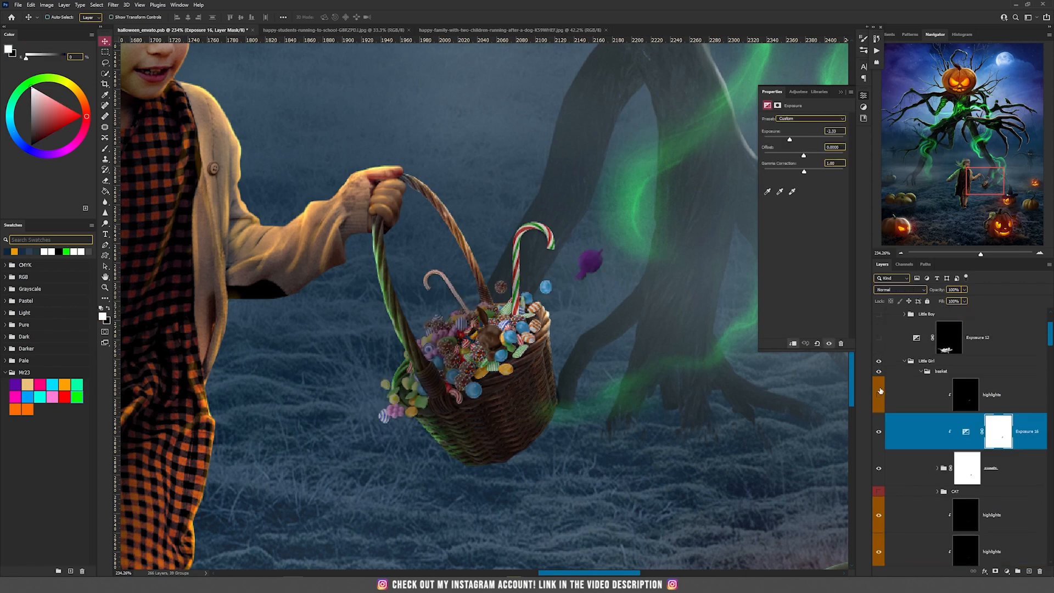
{"action": "left_click", "coordinate": [951, 396]}
{"action": "scroll", "coordinate": [952, 396], "scroll_direction": "up", "scroll_amount": 2}
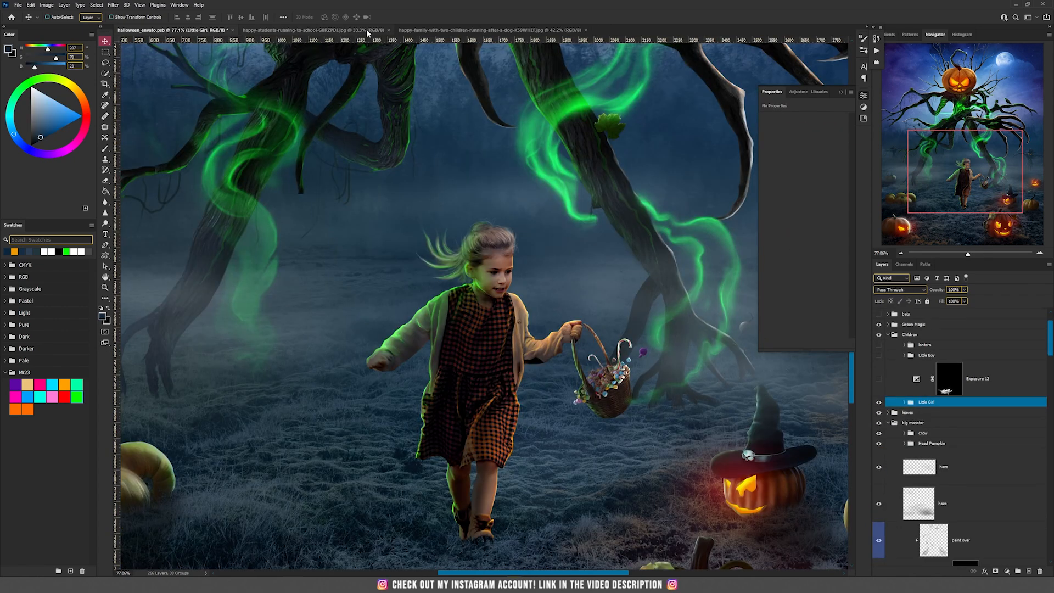
Switch to the source photo of the students running to school and inspect the boy with glasses up close
{"action": "left_click", "coordinate": [367, 31]}
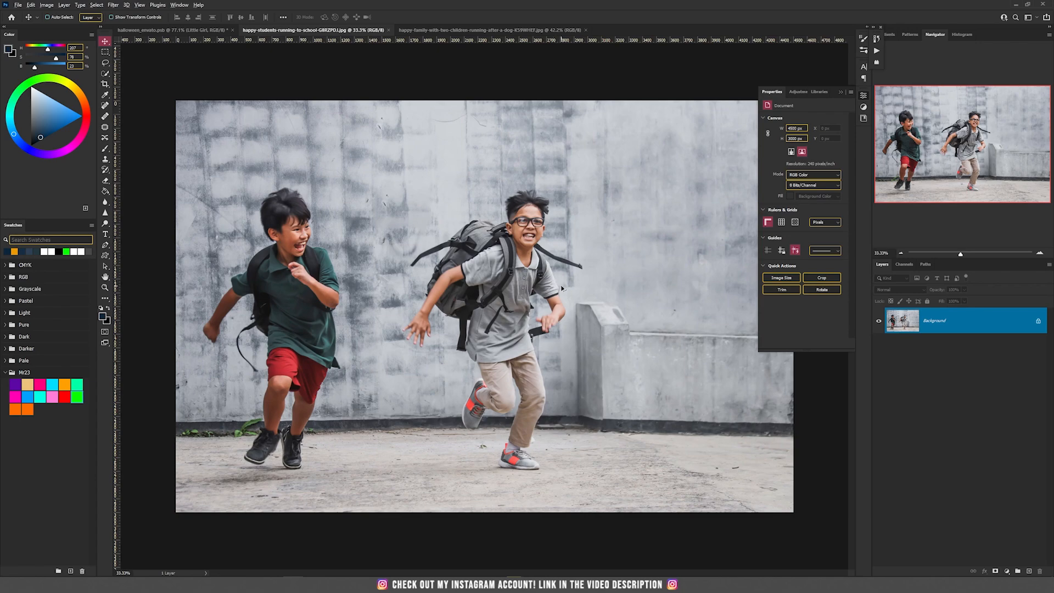
{"action": "scroll", "coordinate": [549, 286], "scroll_direction": "up", "scroll_amount": 3}
{"action": "left_click_drag", "start_coordinate": [550, 249], "coordinate": [546, 238]}
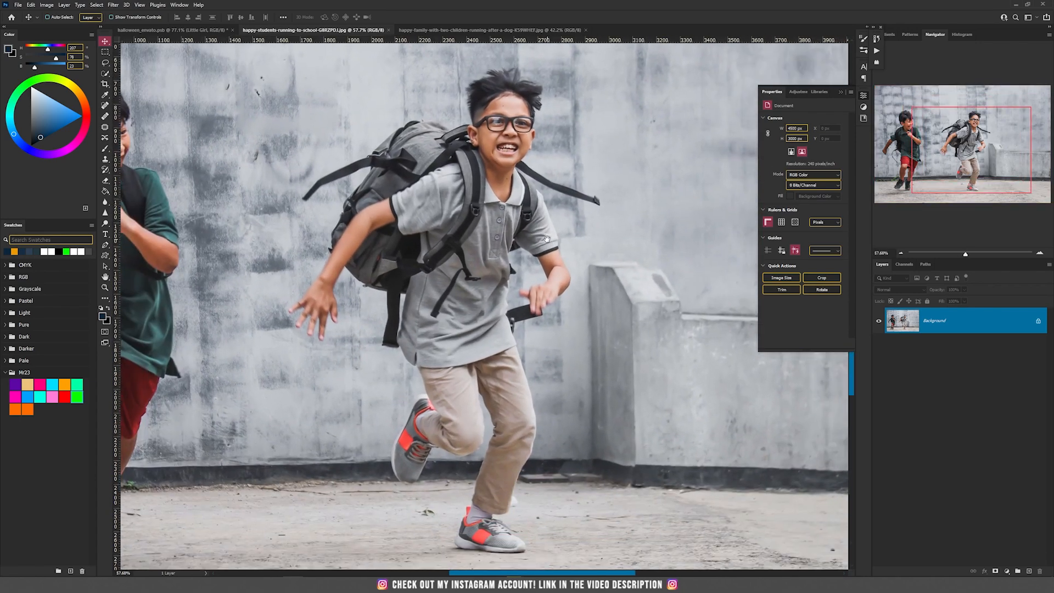
Show the boy 1 layer in the halloween_envato composite and compare his shoe in the grass with the layer mask off and on
{"action": "left_click", "coordinate": [179, 29]}
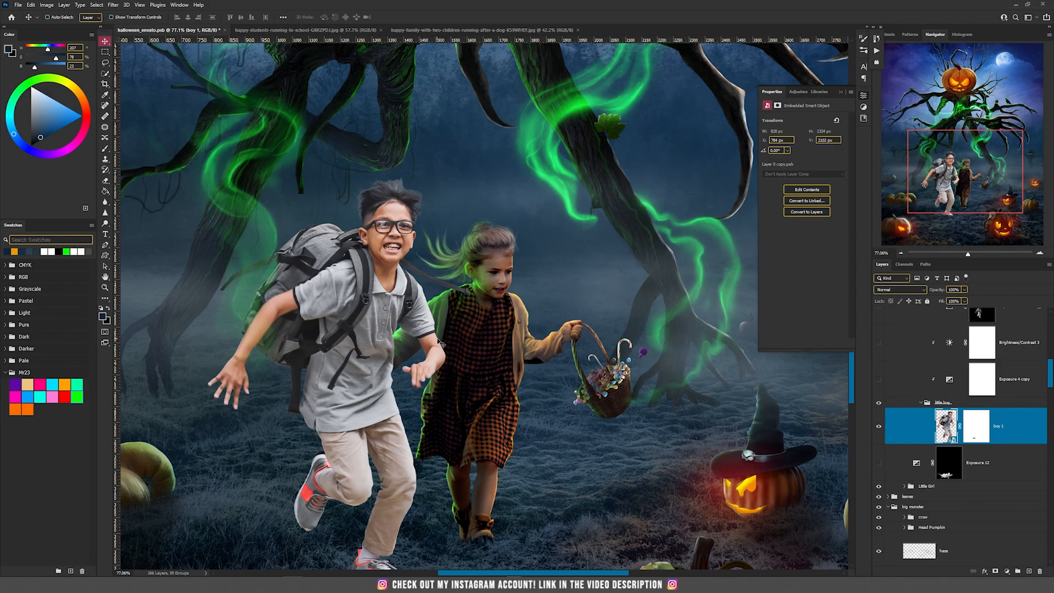
{"action": "scroll", "coordinate": [447, 340], "scroll_direction": "down", "scroll_amount": 3}
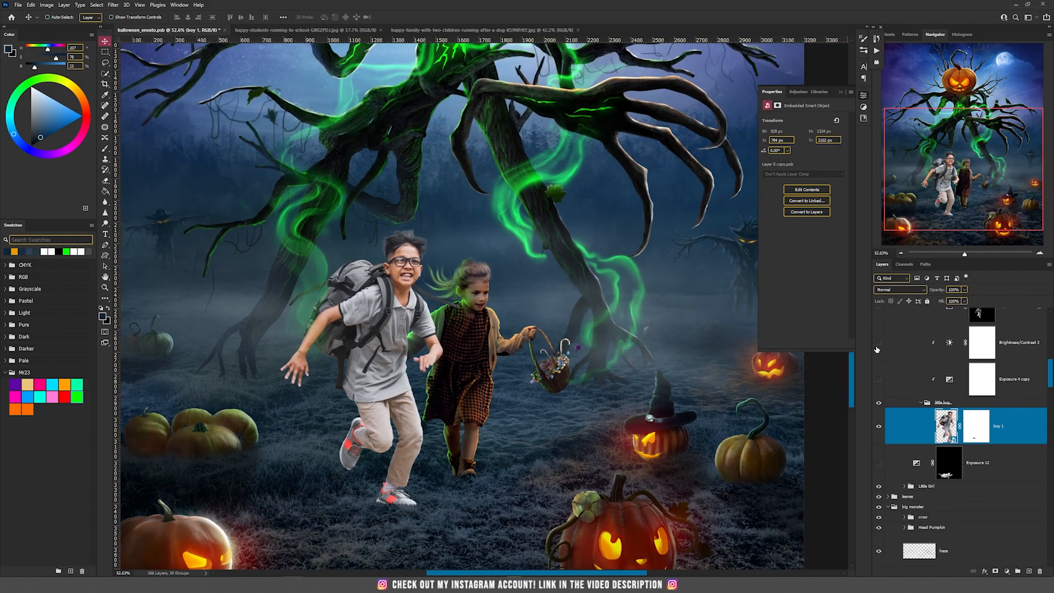
{"action": "scroll", "coordinate": [406, 360], "scroll_direction": "up", "scroll_amount": 5}
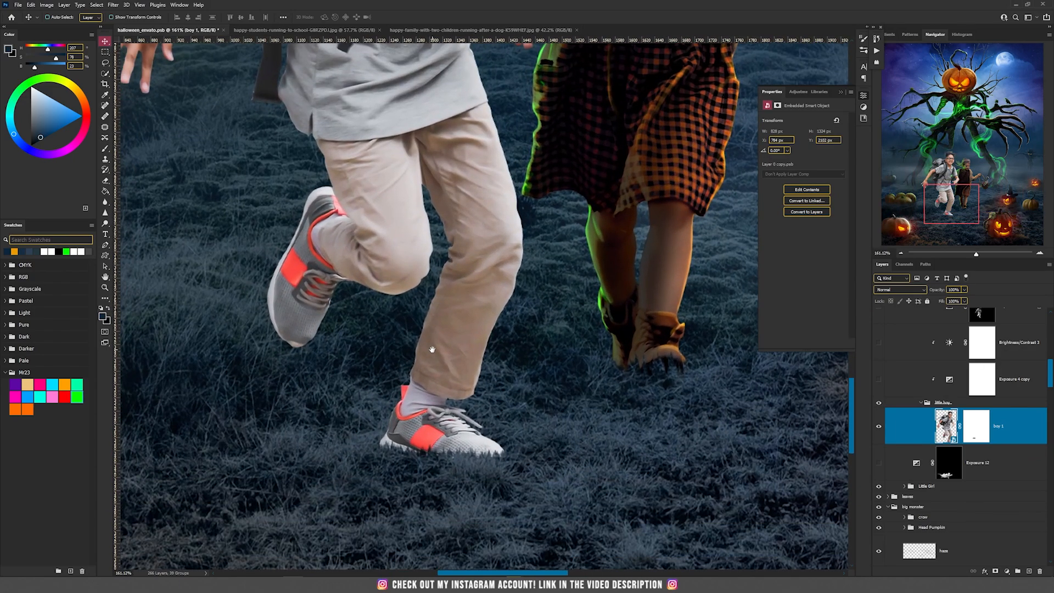
{"action": "left_click", "coordinate": [979, 432], "text": "shift"}
{"action": "left_click", "coordinate": [980, 432], "text": "shift"}
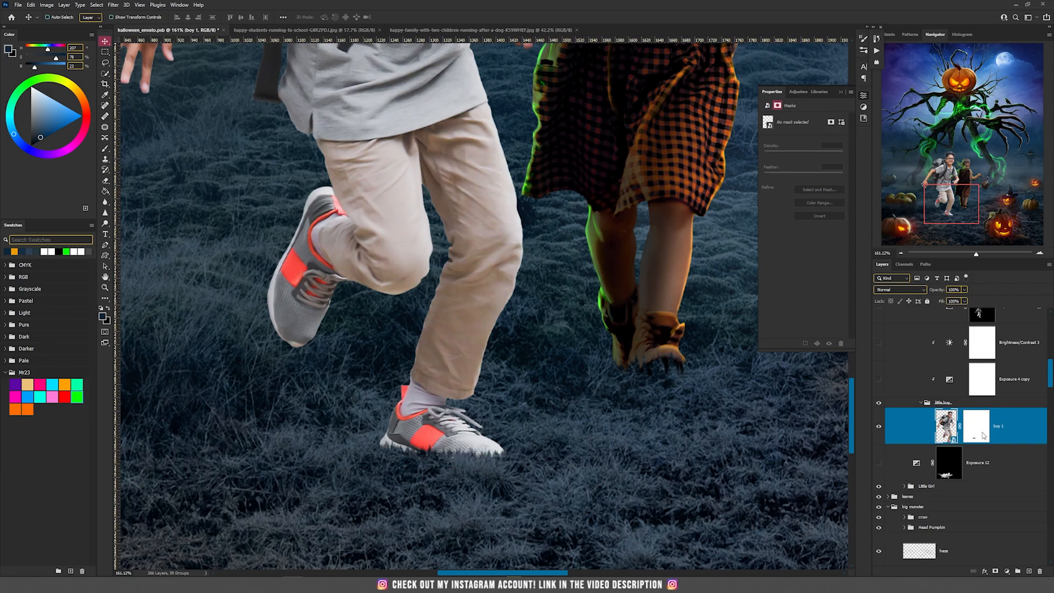
{"action": "scroll", "coordinate": [496, 483], "scroll_direction": "down", "scroll_amount": 3}
{"action": "scroll", "coordinate": [879, 402], "scroll_direction": "up", "scroll_amount": 1}
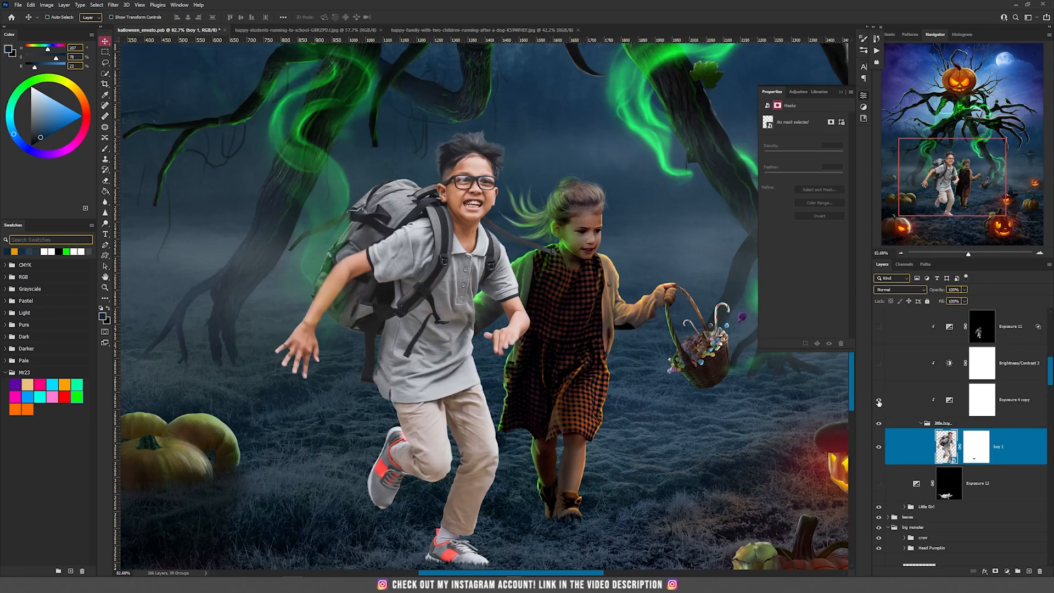
Show the Exposure 4 copy and Brightness/Contrast 3 adjustments above the boy, viewing the settings of each
{"action": "left_click", "coordinate": [878, 399]}
{"action": "left_click", "coordinate": [949, 401]}
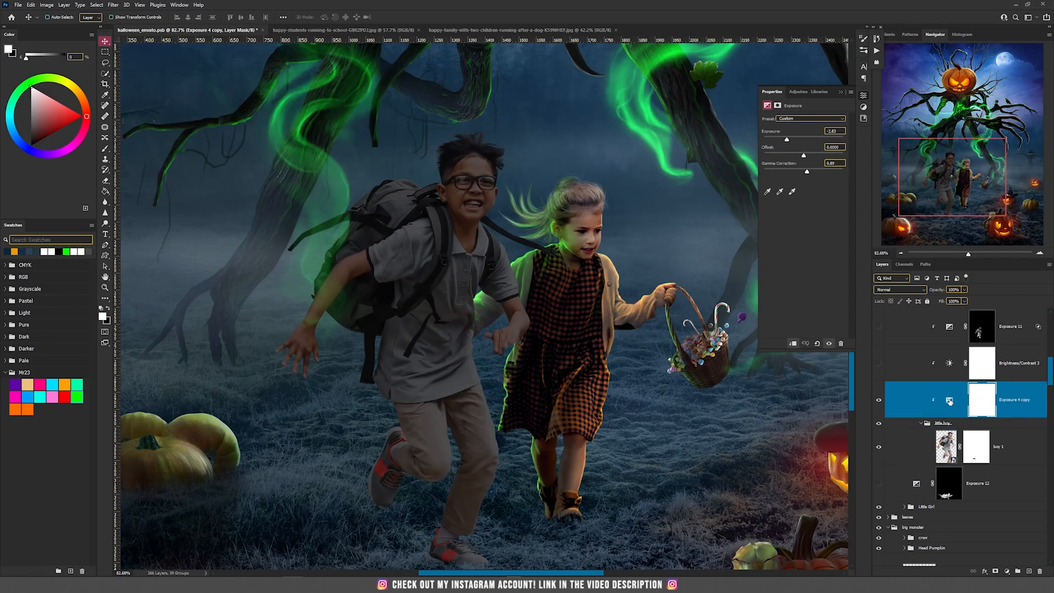
{"action": "right_click", "coordinate": [914, 327]}
{"action": "left_click", "coordinate": [883, 363]}
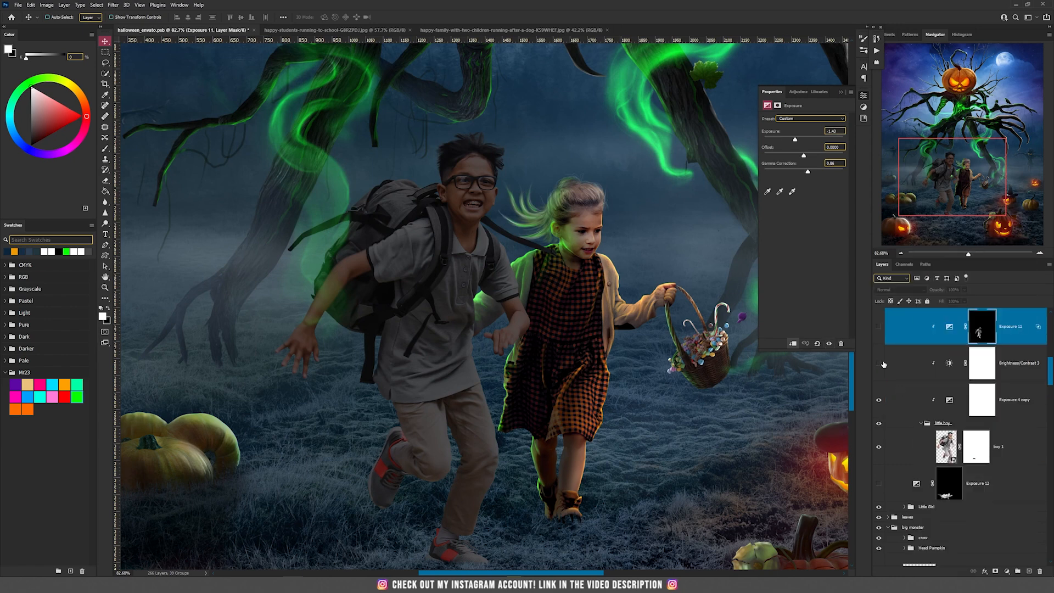
{"action": "left_click", "coordinate": [946, 367]}
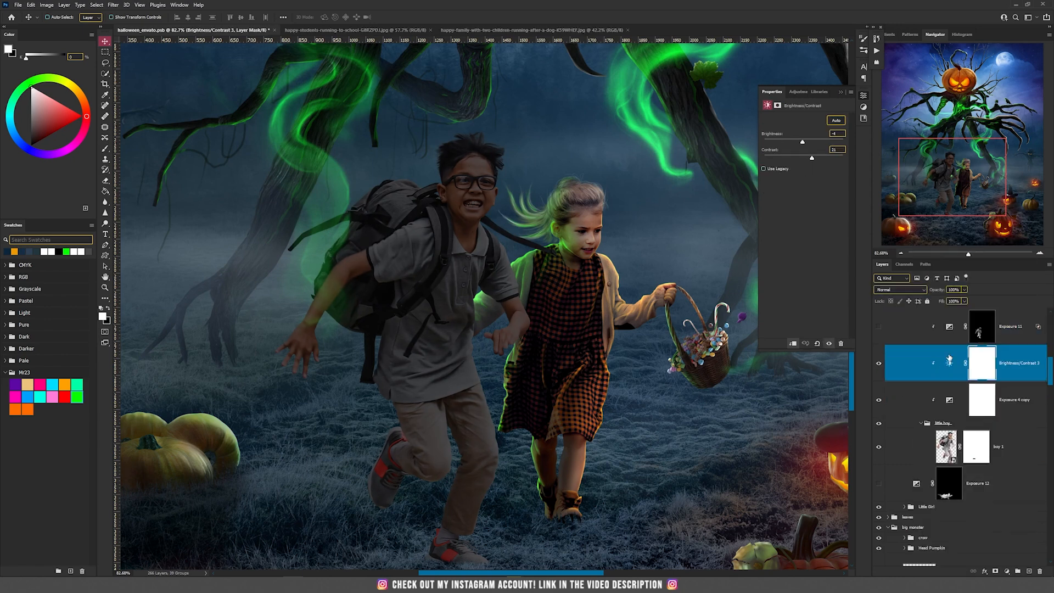
Show the masked Exposure 11 and Curves 5 adjustments on the boy and inspect their shading within the scene
{"action": "scroll", "coordinate": [959, 384], "scroll_direction": "up", "scroll_amount": 2}
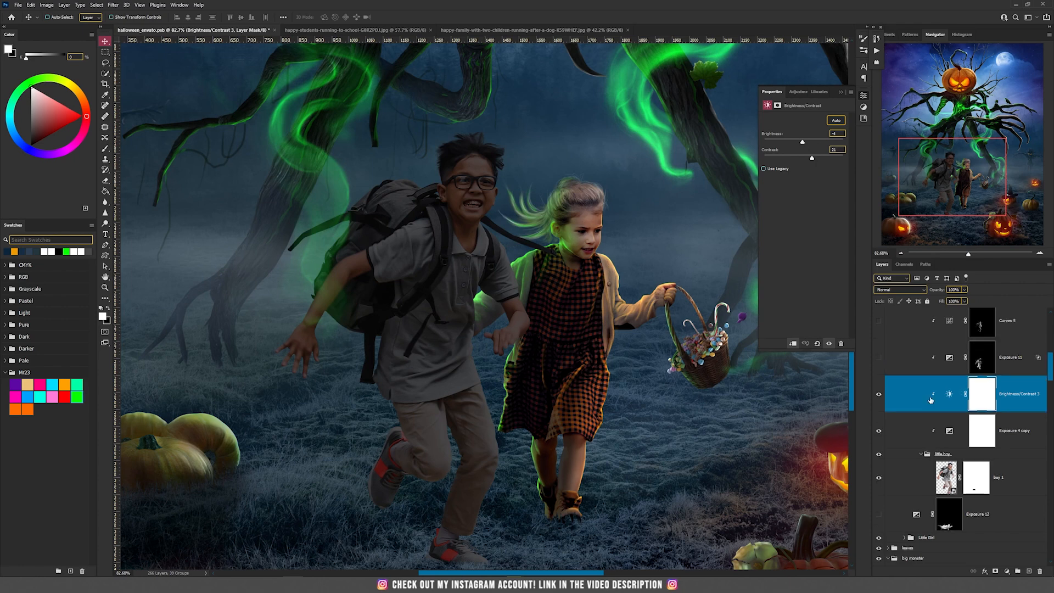
{"action": "left_click", "coordinate": [959, 382]}
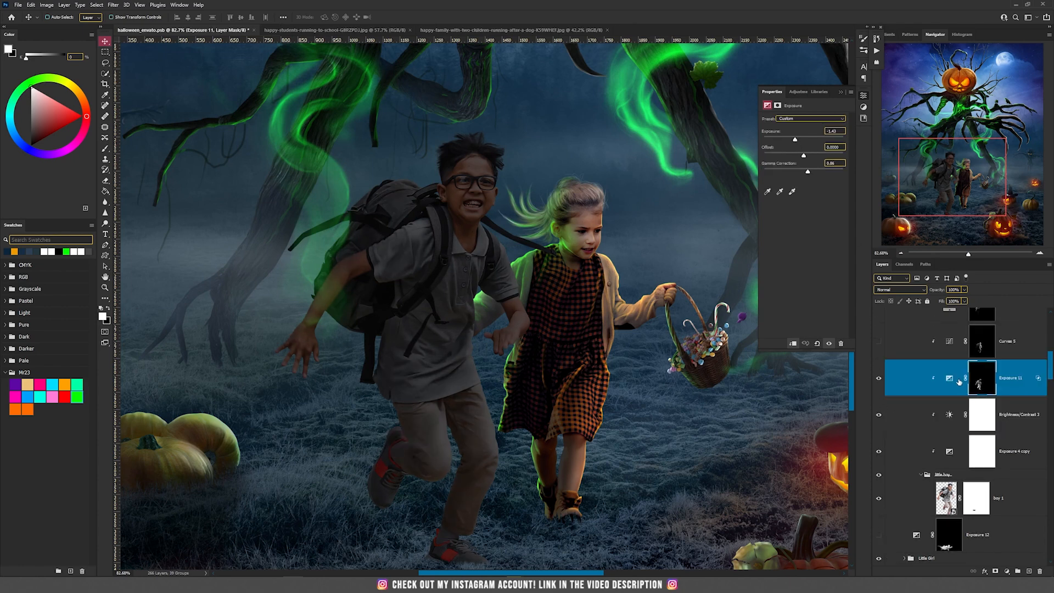
{"action": "left_click", "coordinate": [879, 341]}
{"action": "left_click", "coordinate": [927, 337]}
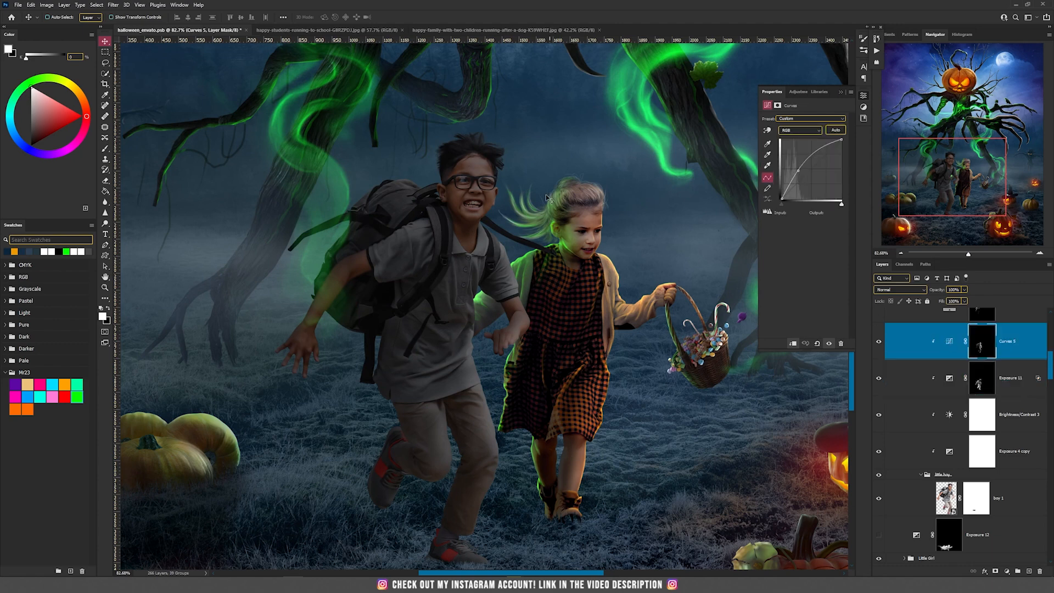
{"action": "scroll", "coordinate": [497, 180], "scroll_direction": "down", "scroll_amount": 2}
{"action": "scroll", "coordinate": [983, 384], "scroll_direction": "up", "scroll_amount": 2}
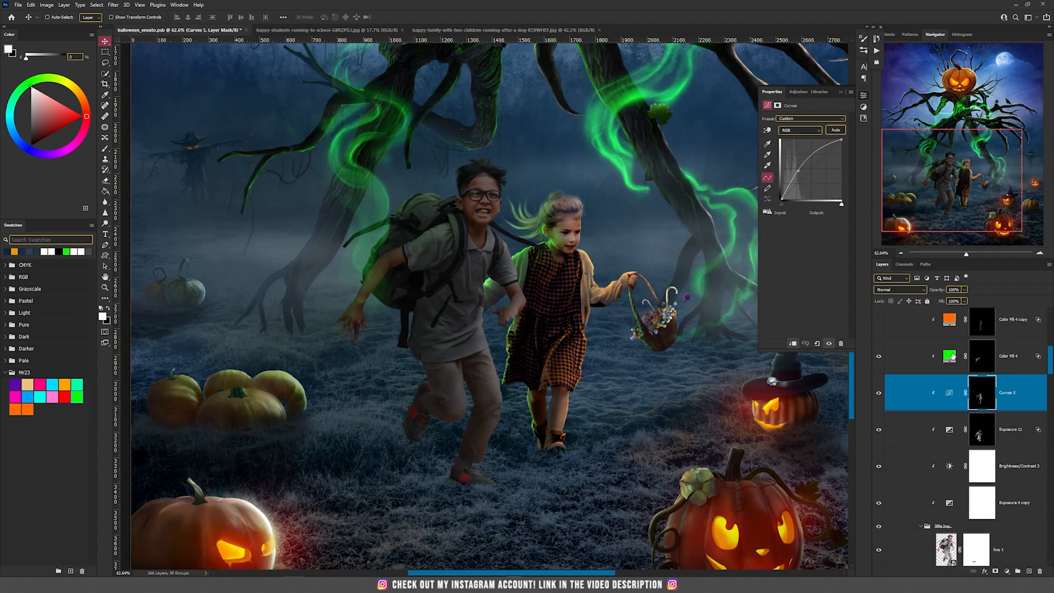
Show the green Color Fill 4 and orange Color Fill 4 copy layers that light the boy, selecting each one
{"action": "left_click", "coordinate": [1005, 357]}
{"action": "scroll", "coordinate": [991, 363], "scroll_direction": "up", "scroll_amount": 2}
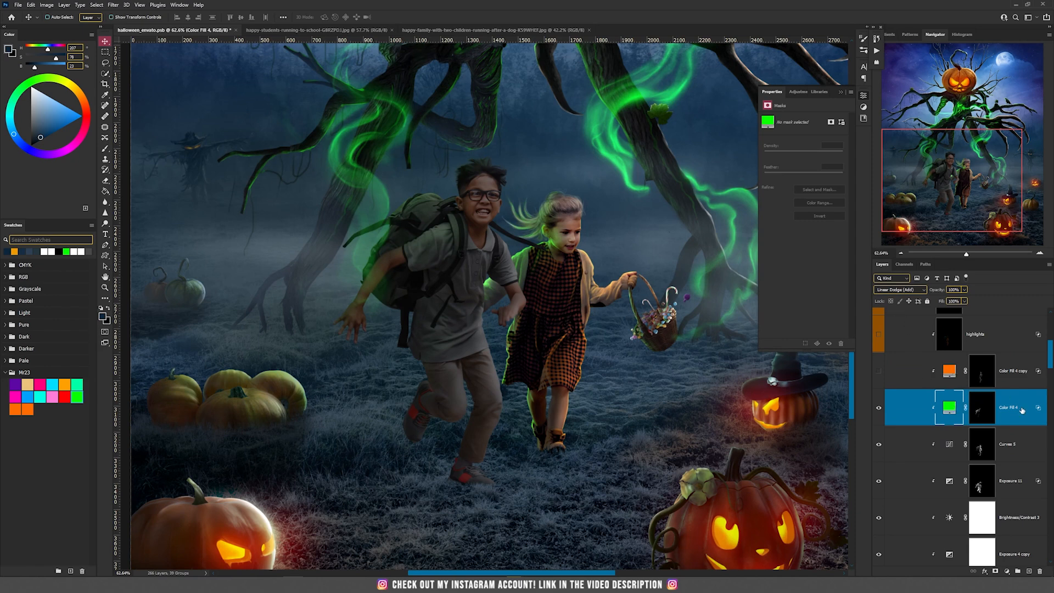
{"action": "left_click", "coordinate": [982, 408]}
{"action": "scroll", "coordinate": [924, 418], "scroll_direction": "up", "scroll_amount": 2}
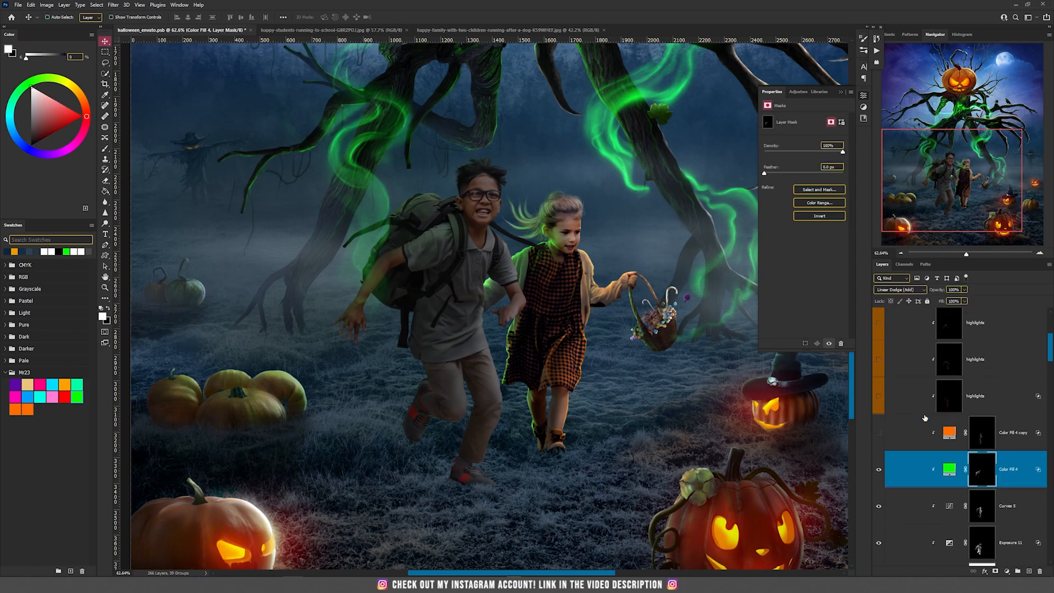
{"action": "left_click", "coordinate": [878, 435]}
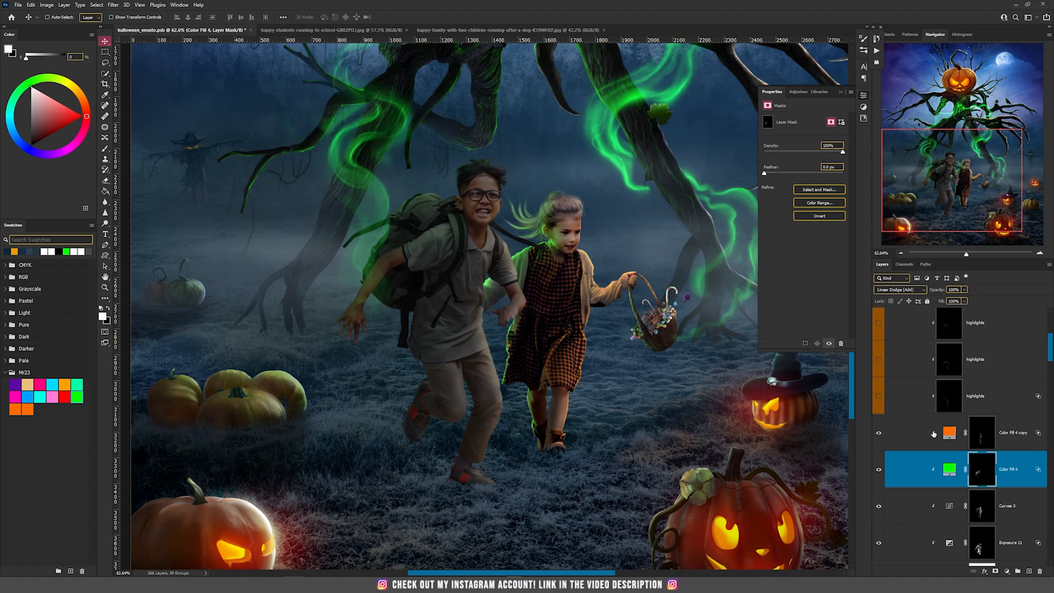
{"action": "left_click", "coordinate": [952, 433]}
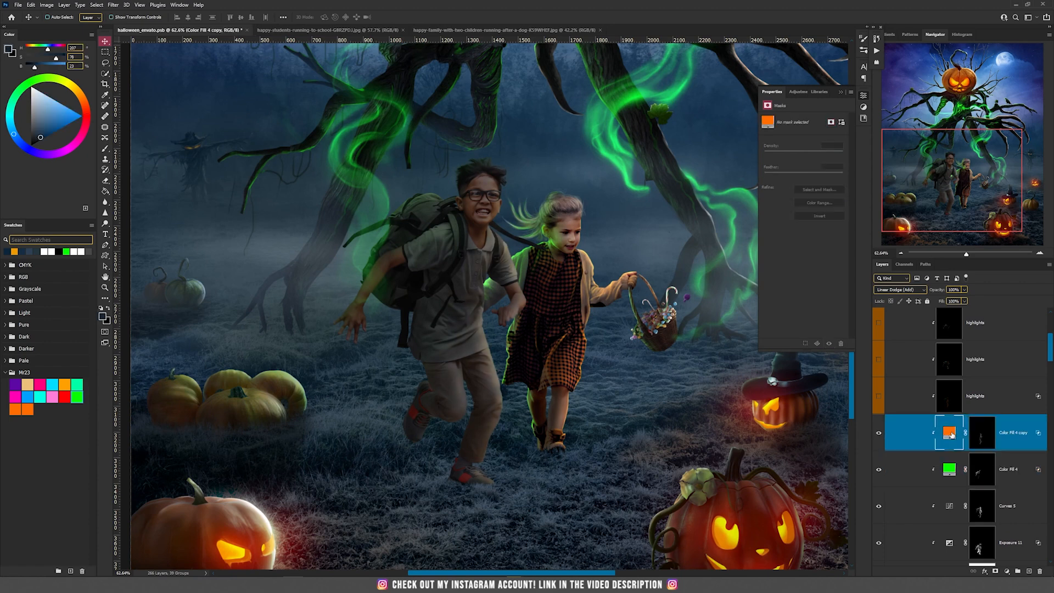
Show the three highlights layers above the boy's color fills, toggling them to compare the light on his backpack and clothes
{"action": "left_click", "coordinate": [882, 398]}
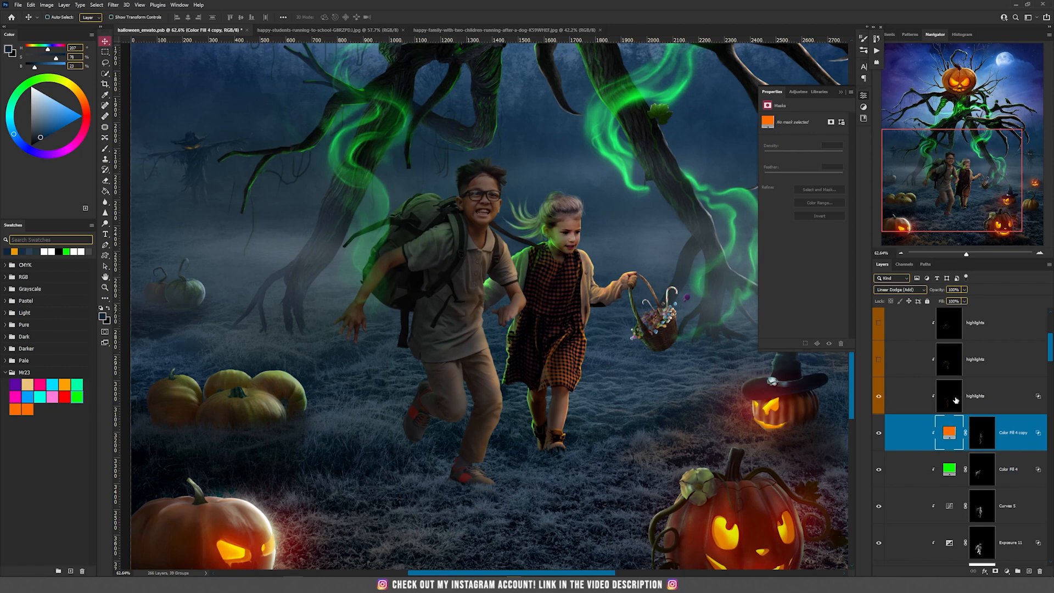
{"action": "left_click", "coordinate": [956, 401]}
{"action": "left_click", "coordinate": [877, 397]}
{"action": "left_click", "coordinate": [878, 397]}
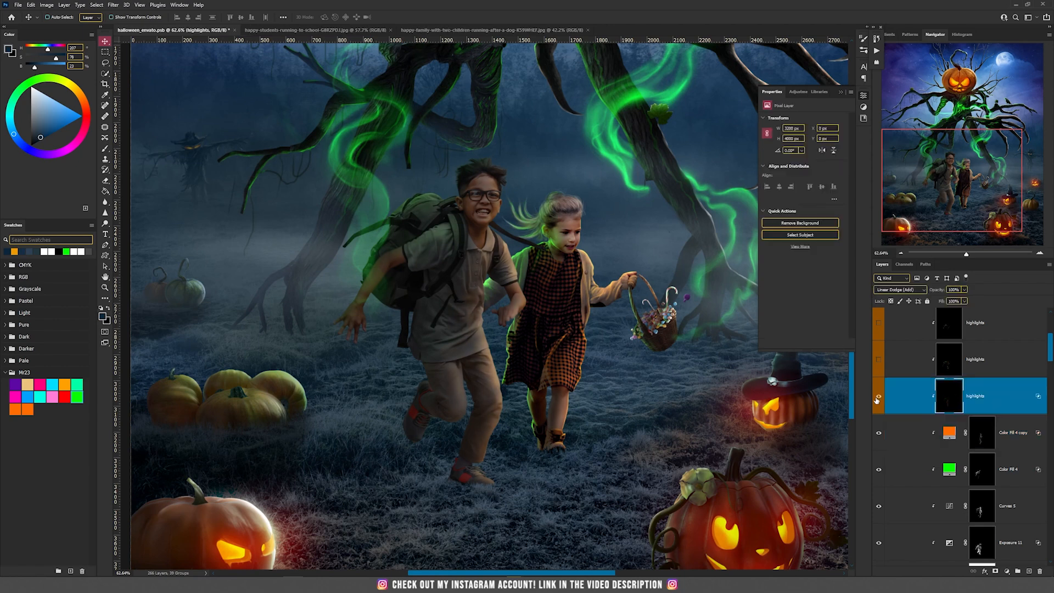
{"action": "left_click", "coordinate": [879, 360]}
{"action": "left_click", "coordinate": [929, 353]}
{"action": "scroll", "coordinate": [455, 285], "scroll_direction": "up", "scroll_amount": 5}
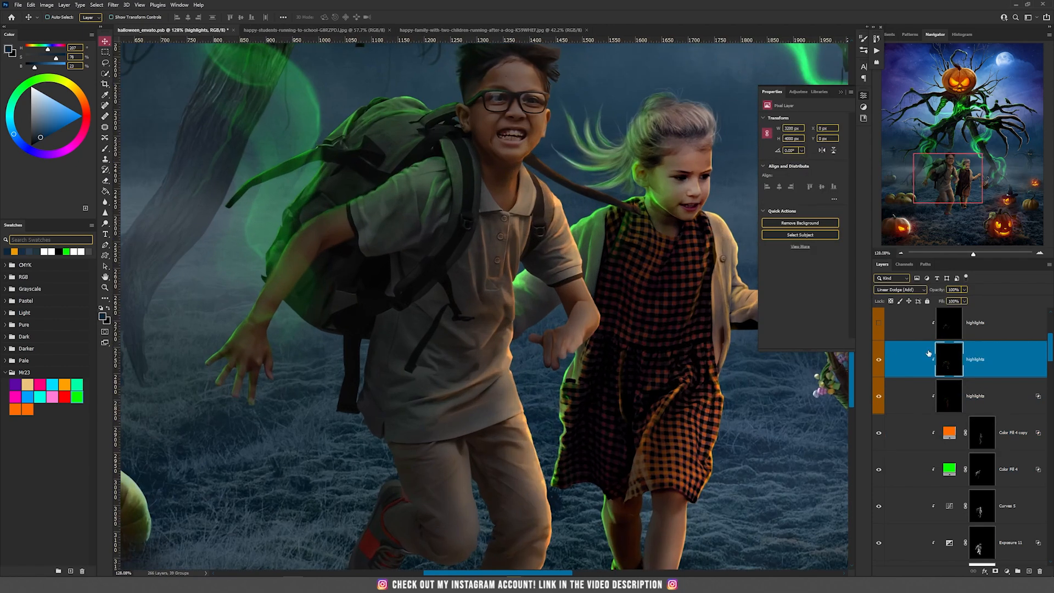
{"action": "left_click", "coordinate": [878, 362]}
{"action": "left_click", "coordinate": [879, 360]}
{"action": "scroll", "coordinate": [943, 363], "scroll_direction": "up", "scroll_amount": 1}
{"action": "left_click", "coordinate": [878, 364]}
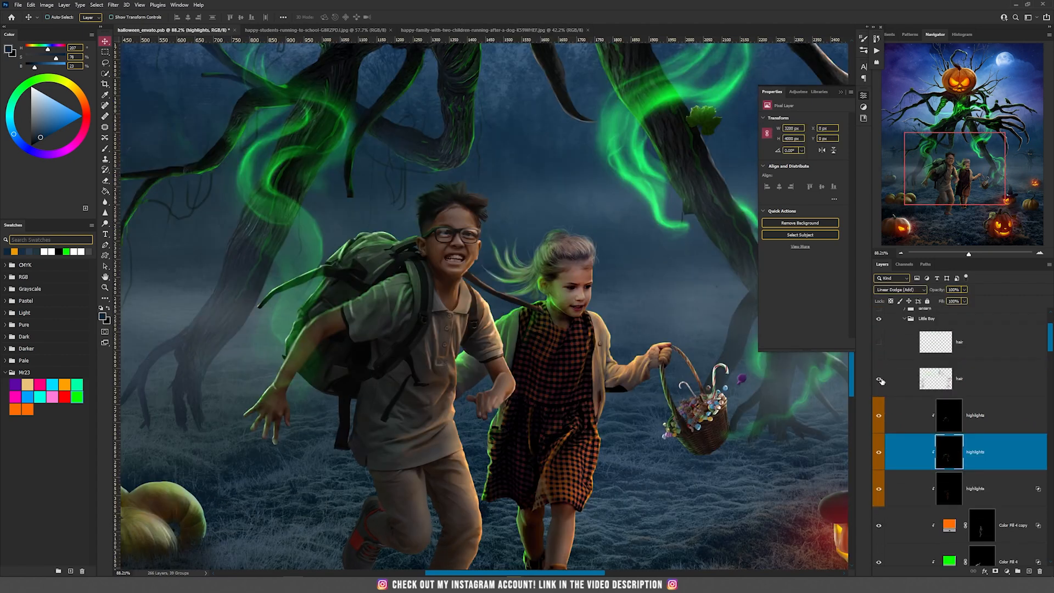
Show both hair layers at the top of the Little Boy group and collapse the group
{"action": "left_click", "coordinate": [879, 379]}
{"action": "left_click", "coordinate": [917, 380]}
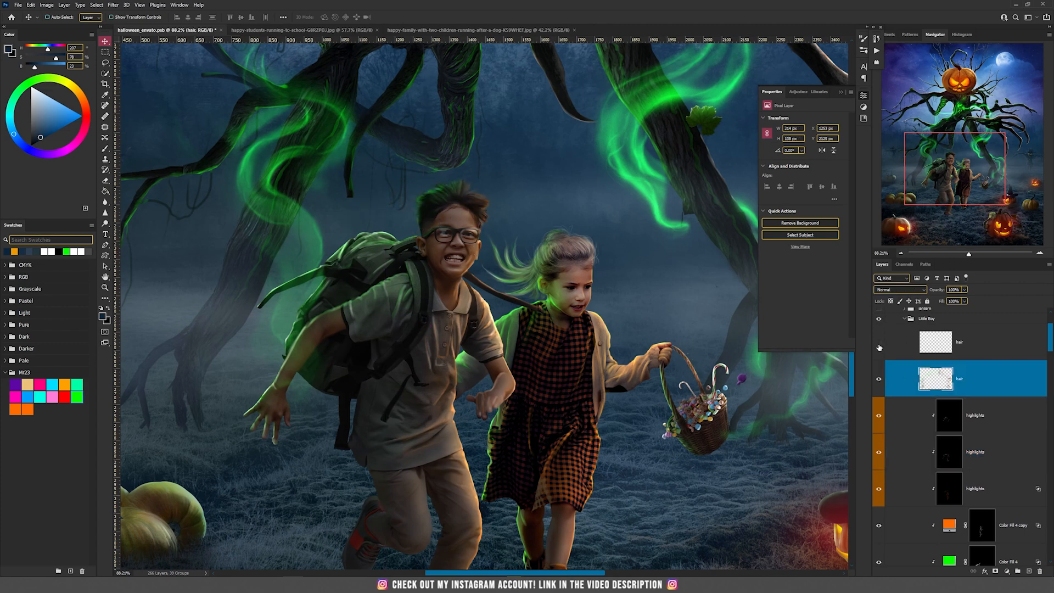
{"action": "left_click", "coordinate": [878, 344]}
{"action": "scroll", "coordinate": [947, 363], "scroll_direction": "up", "scroll_amount": 2}
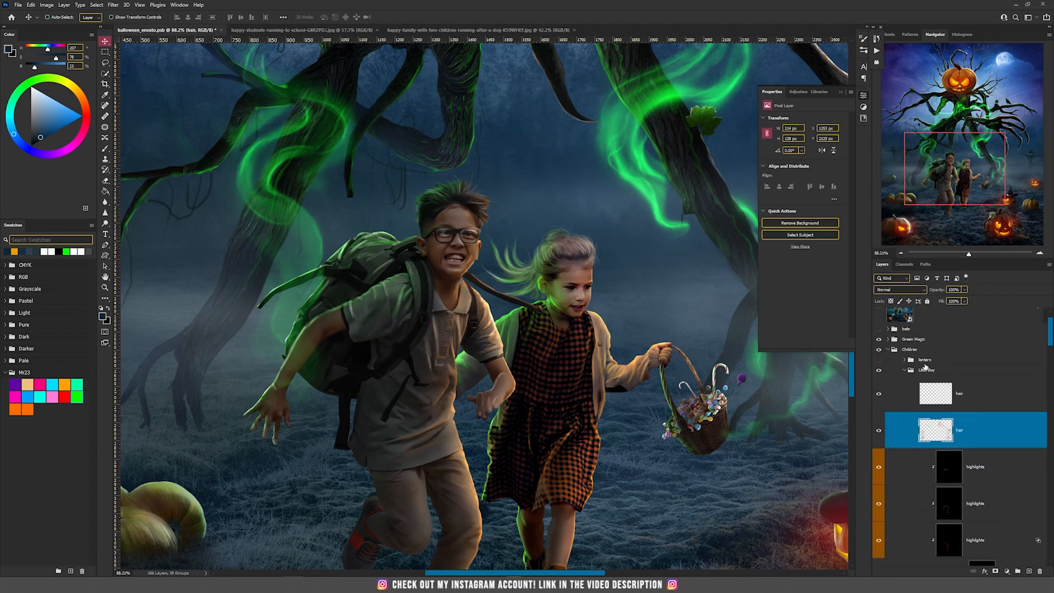
{"action": "left_click", "coordinate": [905, 370]}
{"action": "left_click_drag", "start_coordinate": [338, 386], "coordinate": [506, 248]}
{"action": "scroll", "coordinate": [455, 277], "scroll_direction": "down", "scroll_amount": 2}
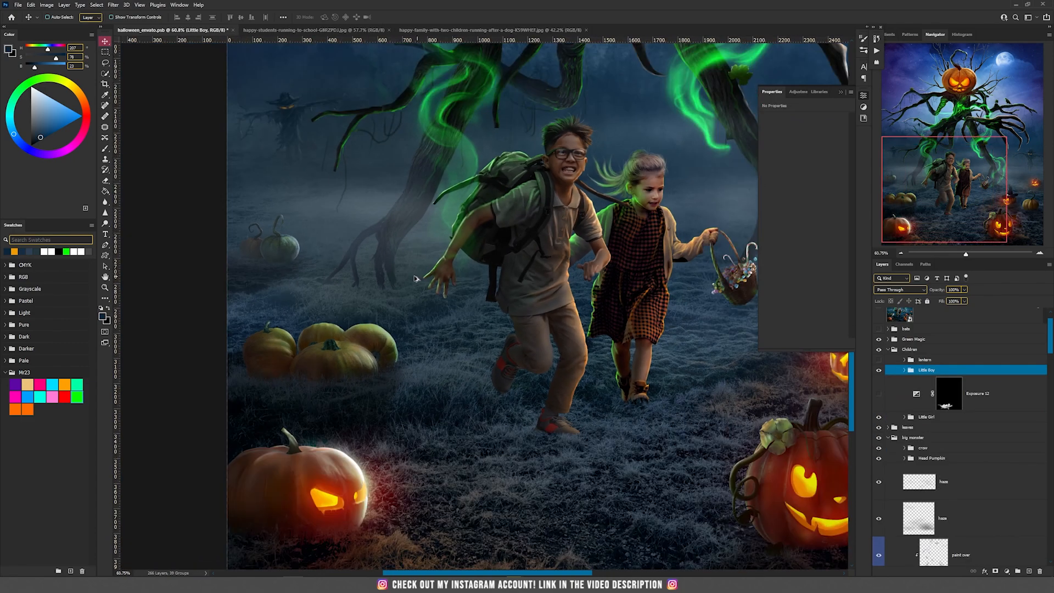
Show the lantern group below the boy's hand with only its flashlight layer visible
{"action": "scroll", "coordinate": [455, 277], "scroll_direction": "up", "scroll_amount": 4}
{"action": "left_click", "coordinate": [904, 360]}
{"action": "left_click", "coordinate": [879, 360]}
{"action": "left_click_drag", "start_coordinate": [879, 354], "coordinate": [878, 534]}
{"action": "left_click", "coordinate": [878, 535]}
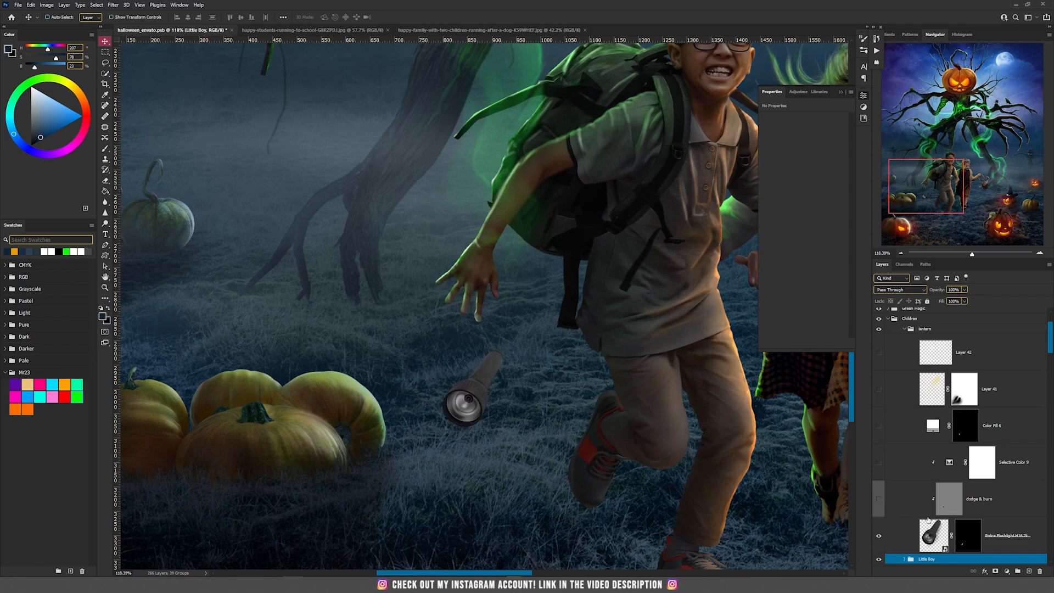
Show the flashlight's dodge & burn and Selective Color 9 layers, viewing the selective color settings
{"action": "left_click", "coordinate": [878, 499]}
{"action": "left_click", "coordinate": [918, 502]}
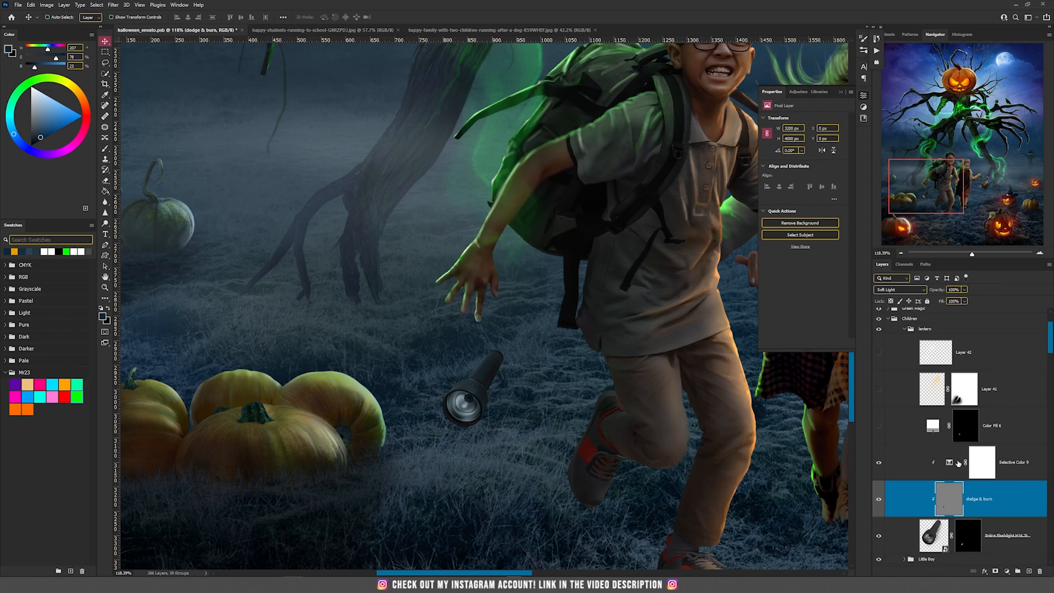
{"action": "left_click", "coordinate": [958, 464]}
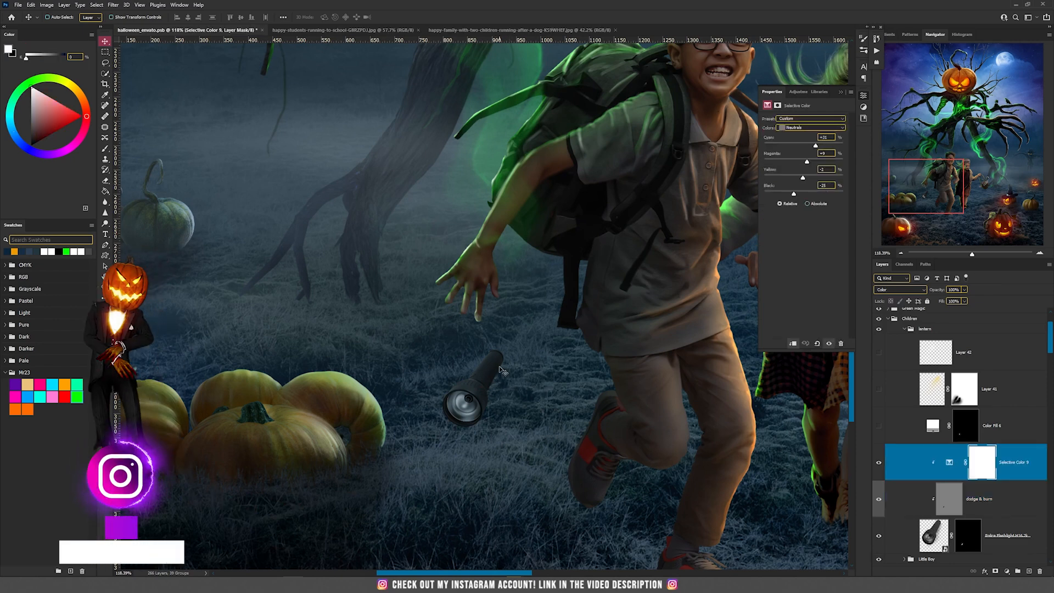
Show the white Color Fill 6 on the flashlight lens and the Layer 41 and Layer 42 light, inspecting the beam
{"action": "left_click", "coordinate": [878, 426]}
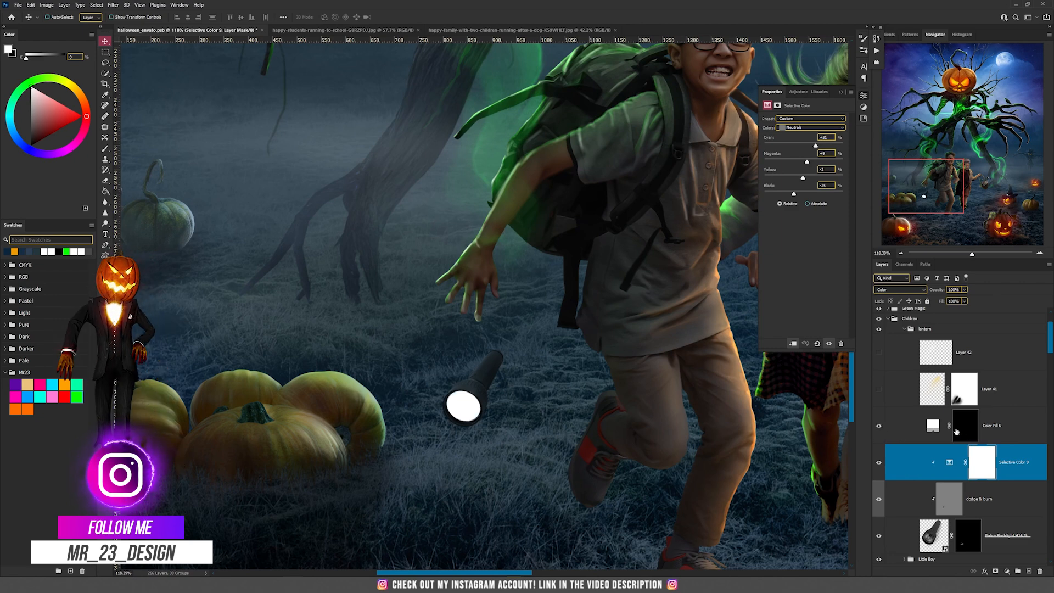
{"action": "left_click", "coordinate": [936, 428]}
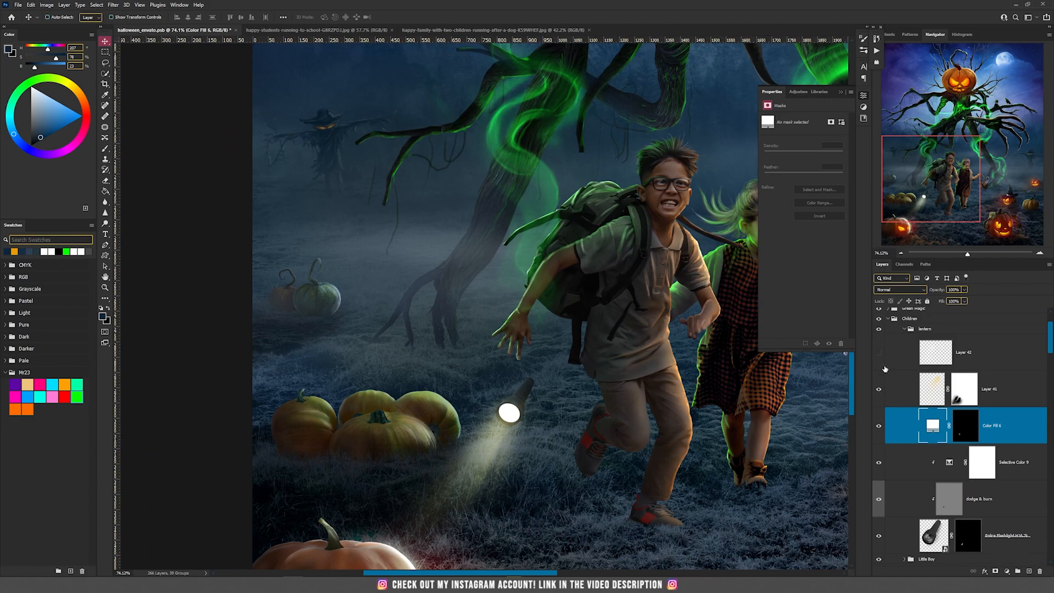
{"action": "scroll", "coordinate": [477, 473], "scroll_direction": "up", "scroll_amount": 5}
{"action": "scroll", "coordinate": [477, 475], "scroll_direction": "down", "scroll_amount": 5}
{"action": "left_click", "coordinate": [935, 388]}
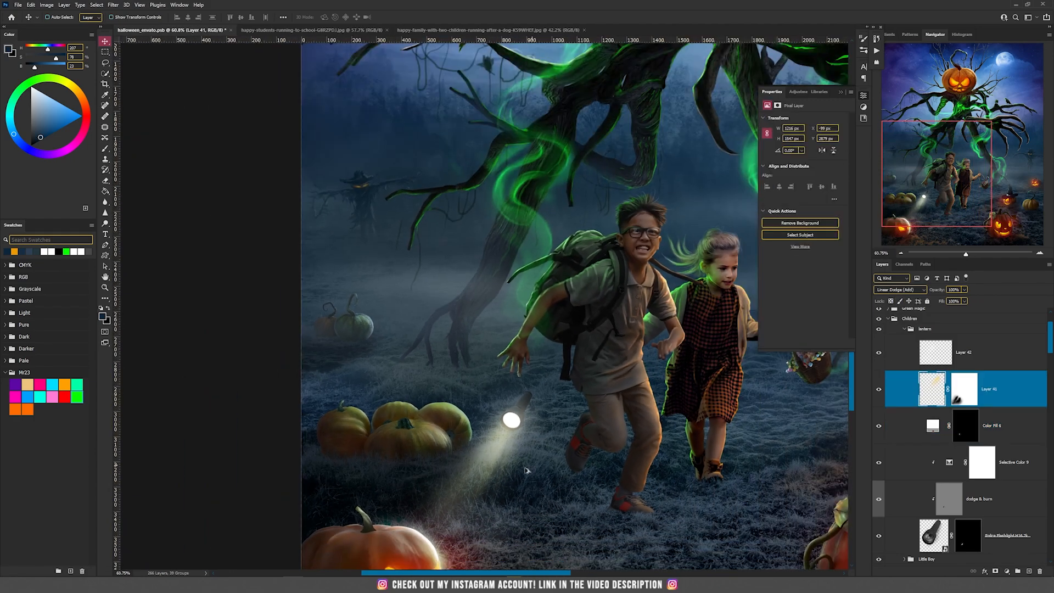
{"action": "scroll", "coordinate": [526, 470], "scroll_direction": "up", "scroll_amount": 3}
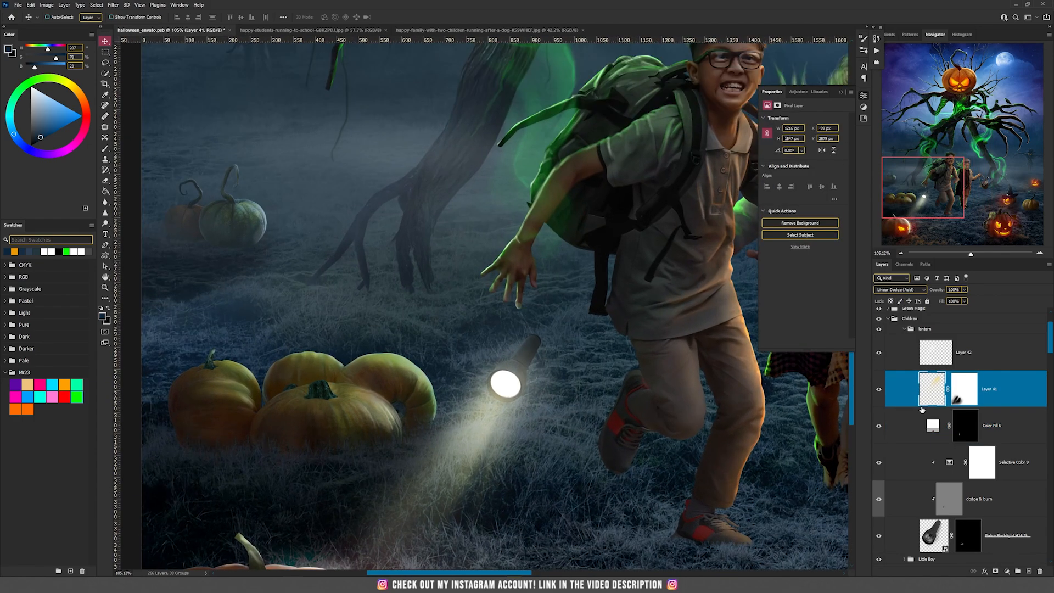
Hide Layer 41 and Layer 42 and add a new layer above Layer 41 with the Linear Dodge (Add) blend mode
{"action": "left_click", "coordinate": [879, 389]}
{"action": "left_click", "coordinate": [879, 352]}
{"action": "key", "text": "ctrl+shift+alt+n"}
{"action": "left_click", "coordinate": [896, 291]}
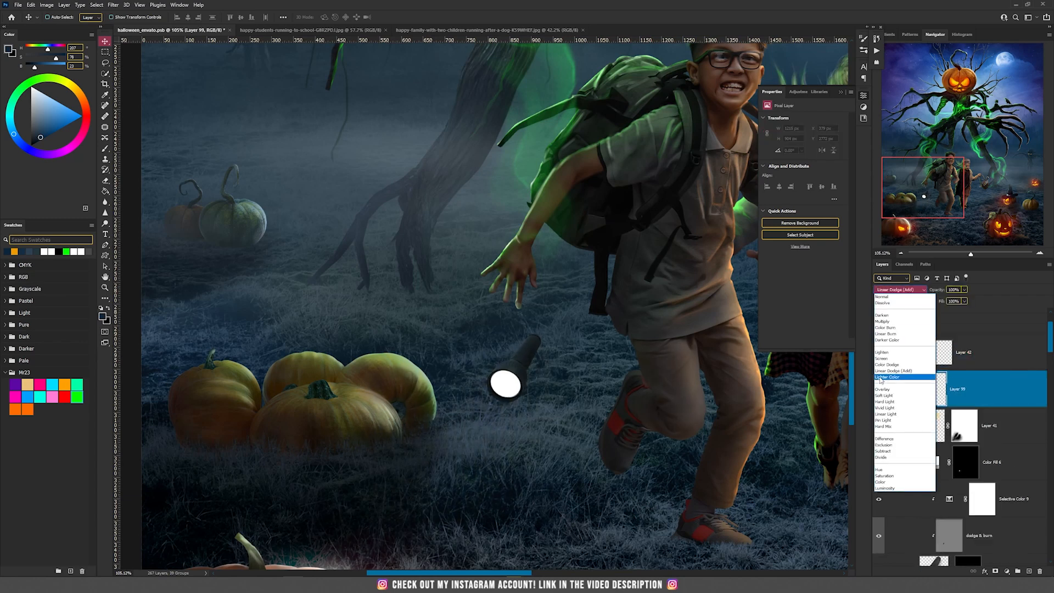
{"action": "left_click", "coordinate": [889, 375]}
Paint soft pale yellow light rays from the flashlight lens across the grass and pumpkins with a progressively smaller brush
{"action": "key", "text": "b"}
{"action": "left_click", "coordinate": [28, 384]}
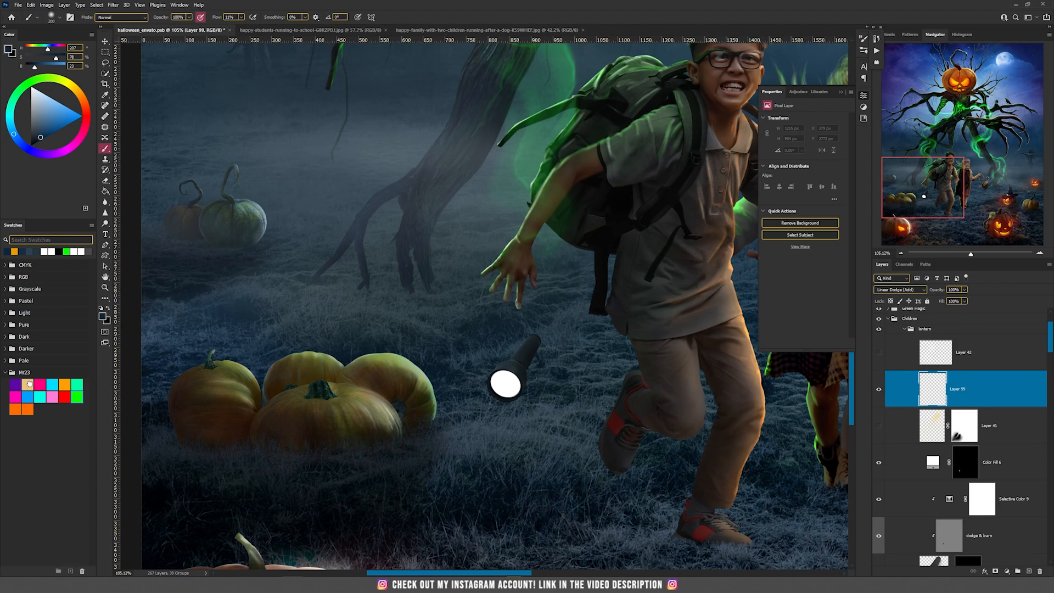
{"action": "left_click", "coordinate": [75, 88]}
{"action": "key", "text": "bracketleft"}
{"action": "key", "text": "bracketleft"}
{"action": "left_click_drag", "start_coordinate": [489, 410], "coordinate": [324, 516]}
{"action": "left_click_drag", "start_coordinate": [483, 442], "coordinate": [417, 543]}
{"action": "left_click_drag", "start_coordinate": [509, 394], "coordinate": [522, 560]}
{"action": "left_click_drag", "start_coordinate": [509, 439], "coordinate": [544, 349]}
{"action": "key", "text": "bracketleft"}
{"action": "key", "text": "bracketleft"}
{"action": "left_click_drag", "start_coordinate": [524, 307], "coordinate": [364, 373]}
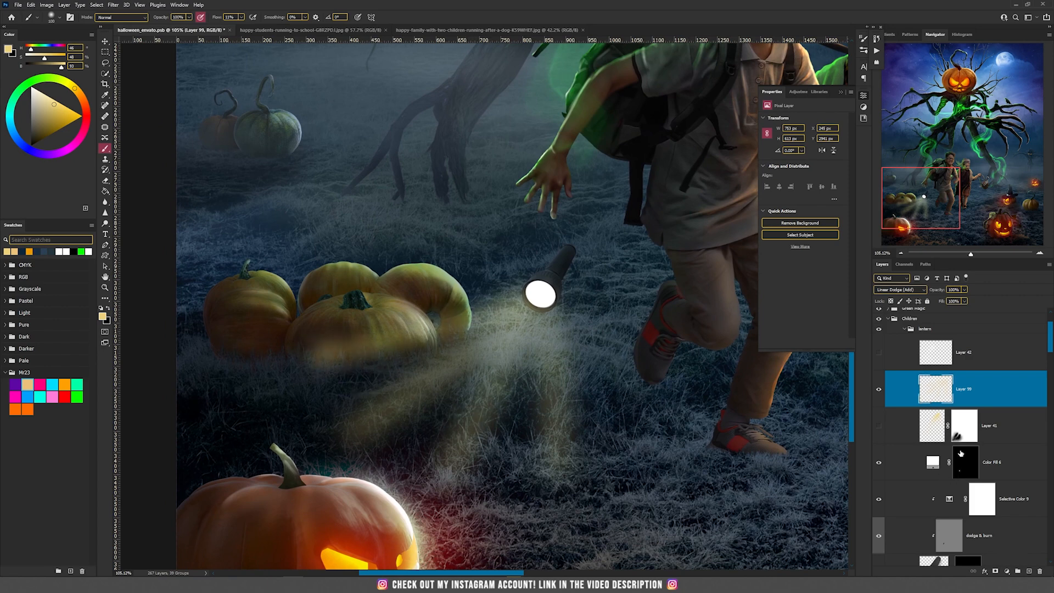
Add a new layer above Layer 99 and paint a soft white glow below the flashlight lens with an enlarged brush
{"action": "left_click", "coordinate": [1028, 570]}
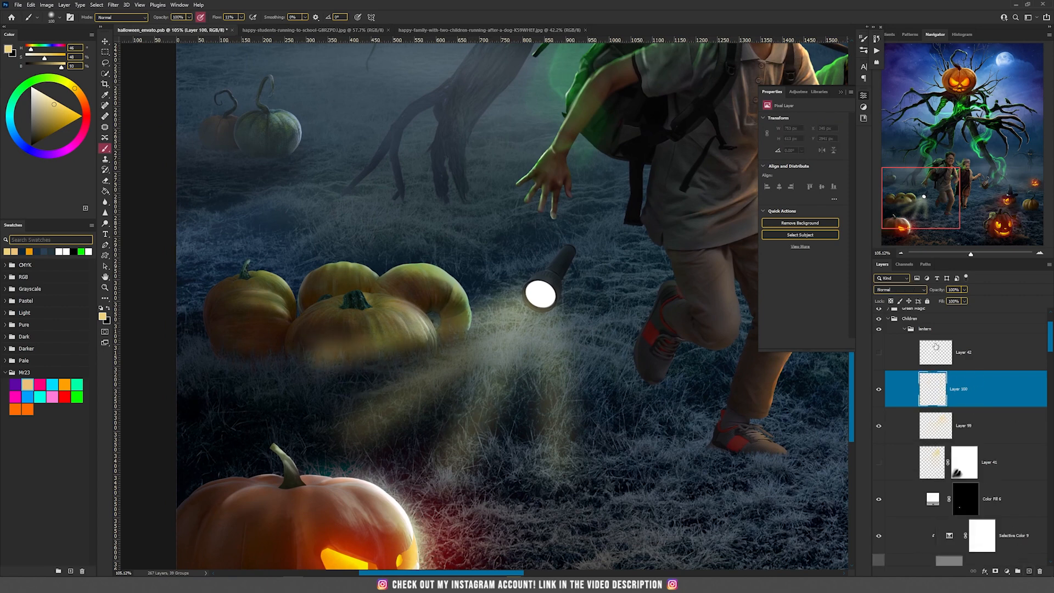
{"action": "left_click", "coordinate": [89, 251]}
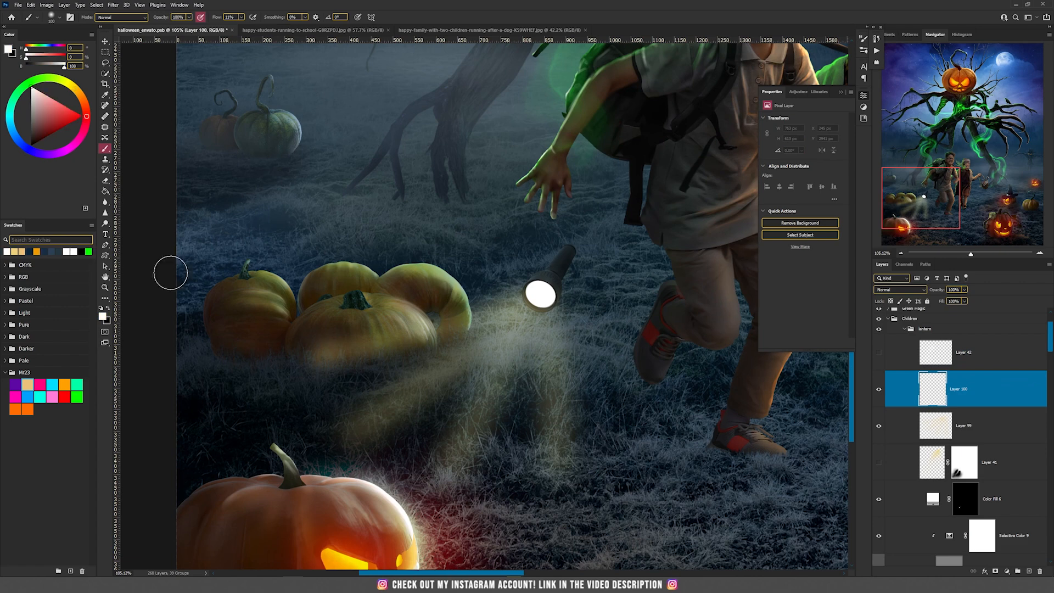
{"action": "key", "text": "bracketright"}
{"action": "key", "text": "bracketright"}
{"action": "key", "text": "bracketright"}
{"action": "key", "text": "bracketright"}
{"action": "key", "text": "bracketright"}
{"action": "mouse_move", "coordinate": [483, 348]}
{"action": "left_mouse_down"}
{"action": "mouse_move", "coordinate": [529, 365]}
{"action": "mouse_move", "coordinate": [533, 348]}
{"action": "mouse_move", "coordinate": [396, 377]}
{"action": "left_mouse_up"}
{"action": "key", "text": "shift+alt+a"}
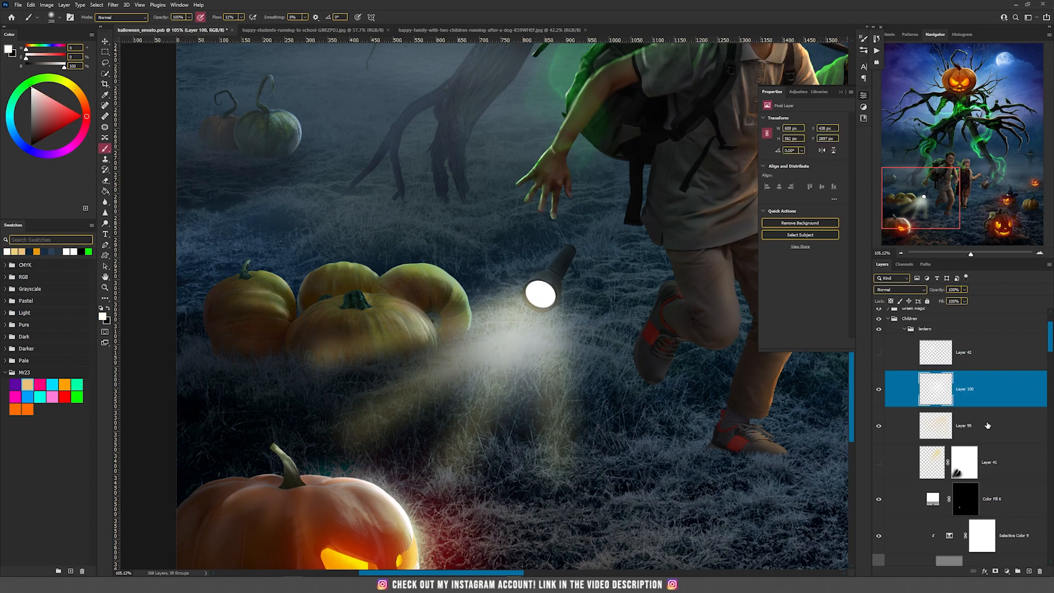
Add a layer mask to Layer 99 and paint black over the far ends of the light rays with an enlarged brush
{"action": "left_click", "coordinate": [984, 422]}
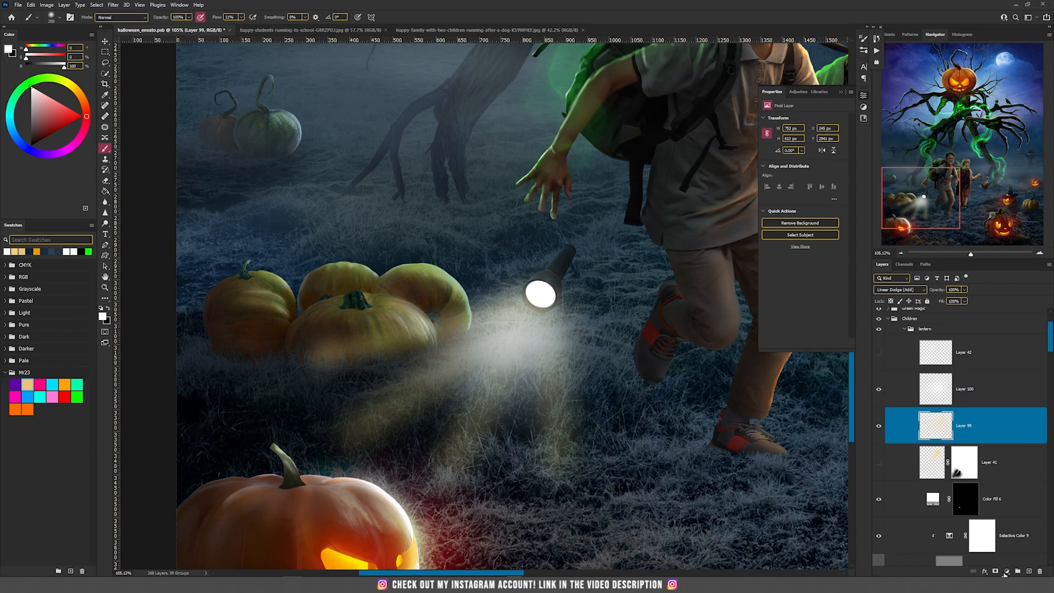
{"action": "left_click", "coordinate": [995, 572]}
{"action": "key", "text": "x"}
{"action": "key", "text": "bracketright"}
{"action": "key", "text": "bracketright"}
{"action": "key", "text": "bracketright"}
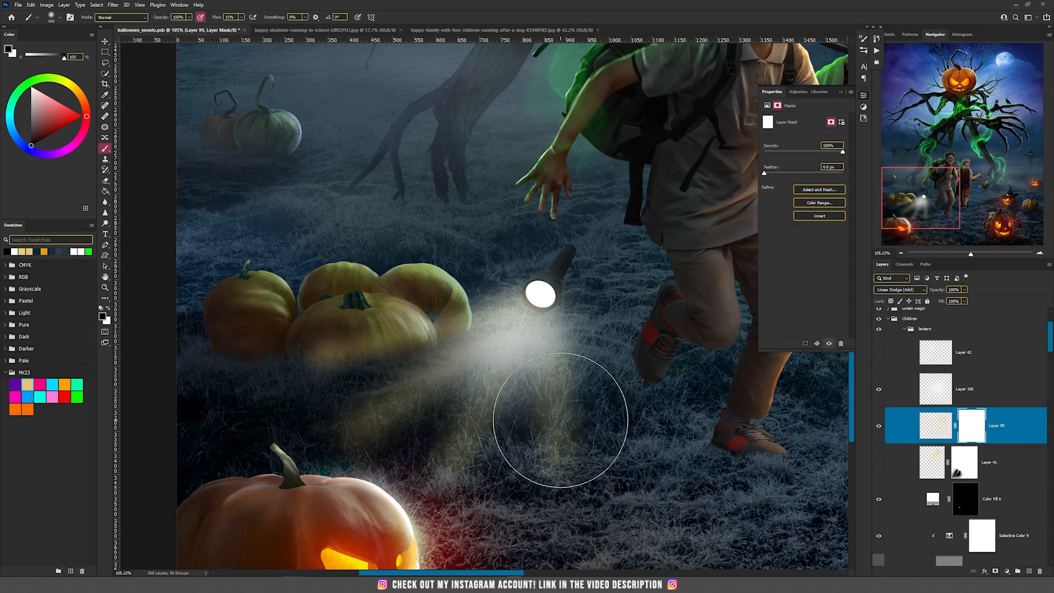
{"action": "mouse_move", "coordinate": [584, 449]}
{"action": "left_mouse_down"}
{"action": "mouse_move", "coordinate": [436, 459]}
{"action": "mouse_move", "coordinate": [316, 400]}
{"action": "left_mouse_up"}
Show the Exposure 12 layer that darkens the ground under the children and compare the image with and without it
{"action": "scroll", "coordinate": [568, 428], "scroll_direction": "up", "scroll_amount": 3}
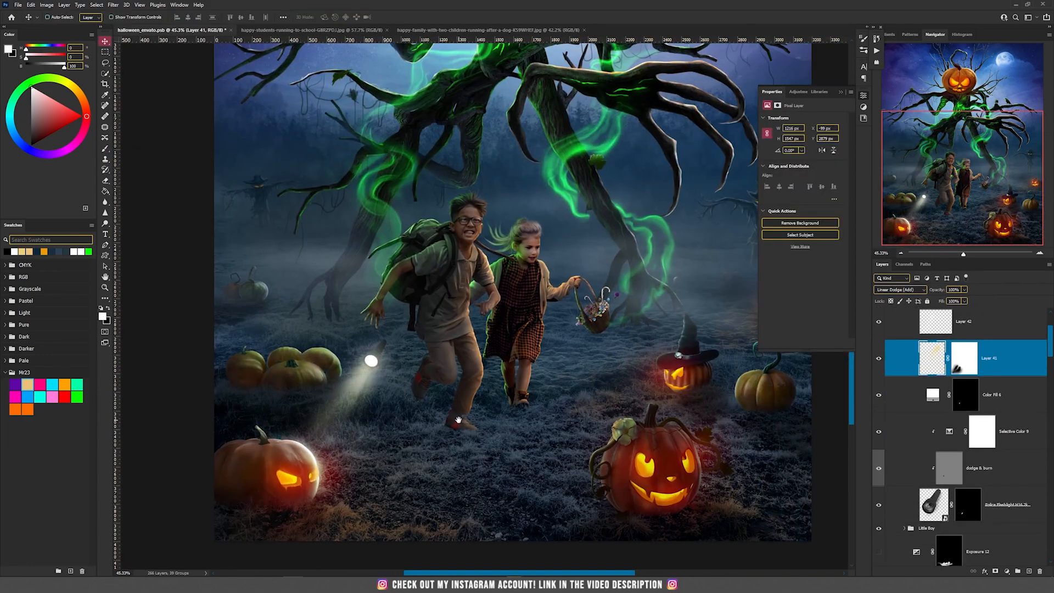
{"action": "scroll", "coordinate": [982, 488], "scroll_direction": "down", "scroll_amount": 4}
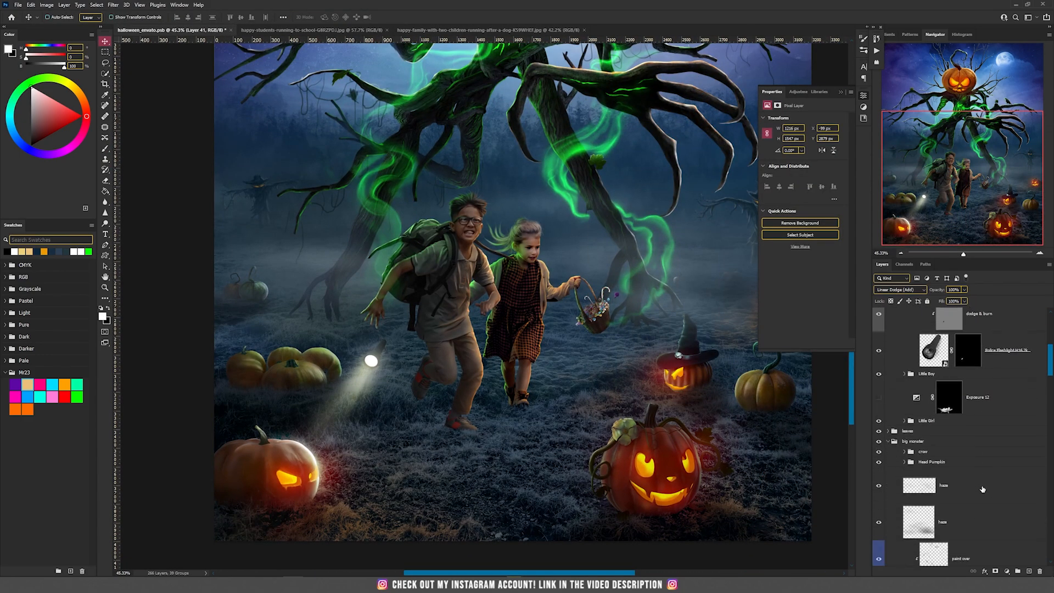
{"action": "left_click", "coordinate": [878, 397]}
{"action": "left_click", "coordinate": [977, 396]}
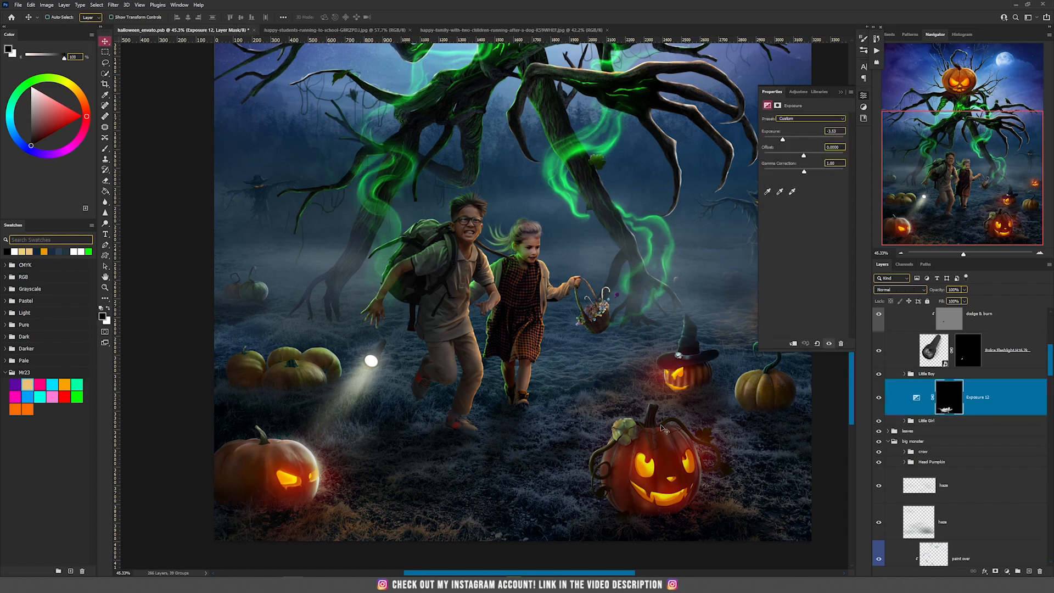
{"action": "left_click", "coordinate": [878, 398]}
{"action": "left_click", "coordinate": [878, 398]}
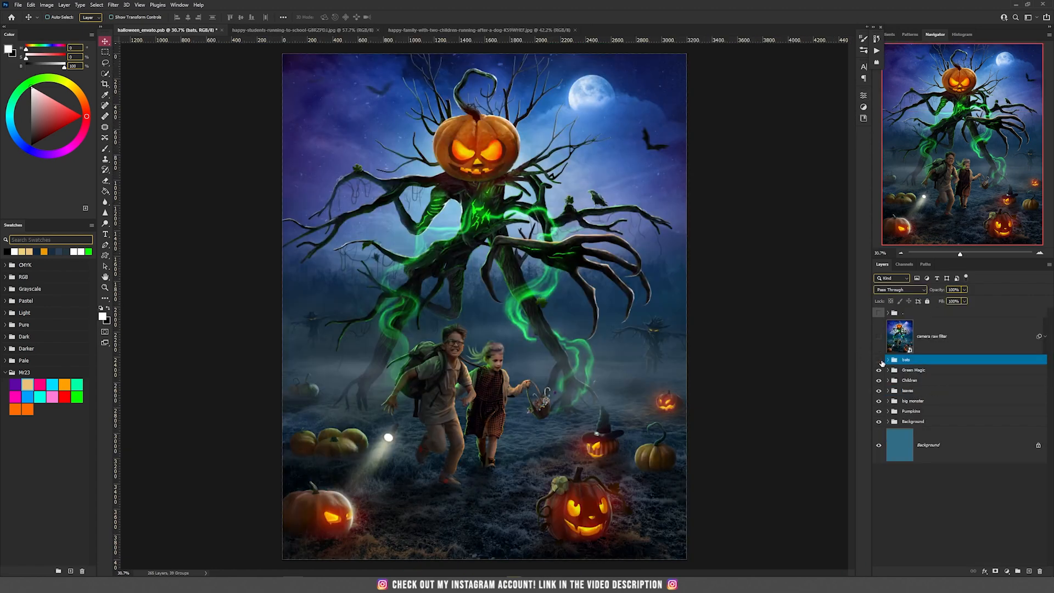
Show the bats group and stamp all visible layers into a new merged layer above it
{"action": "left_click", "coordinate": [879, 360]}
{"action": "key", "text": "ctrl+alt+shift+e"}
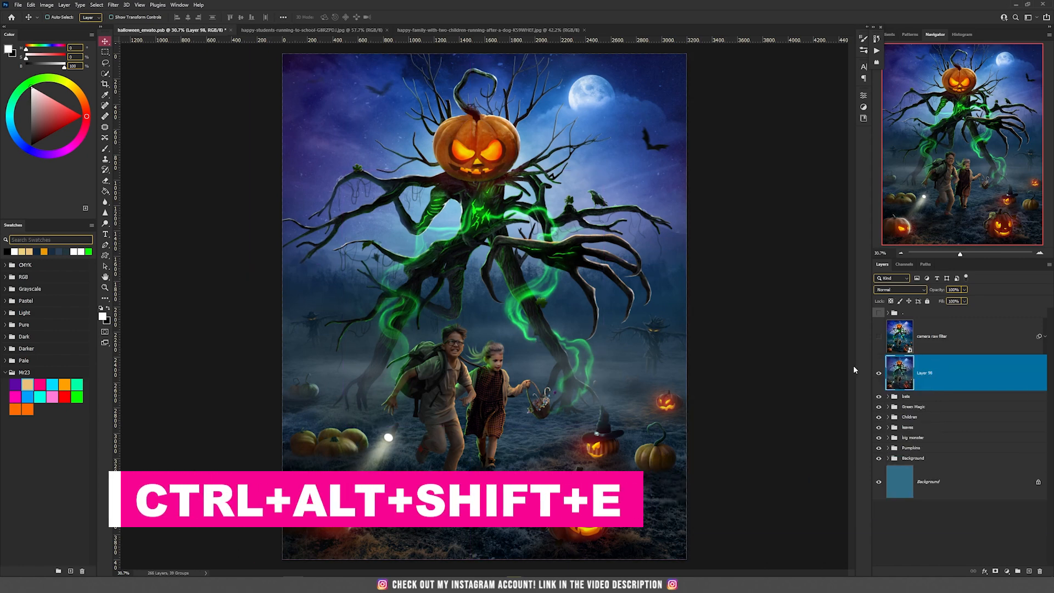
Try moving the merged layer across the canvas, undoing each move
{"action": "left_click_drag", "start_coordinate": [594, 289], "coordinate": [573, 317]}
{"action": "key", "text": "ctrl+z"}
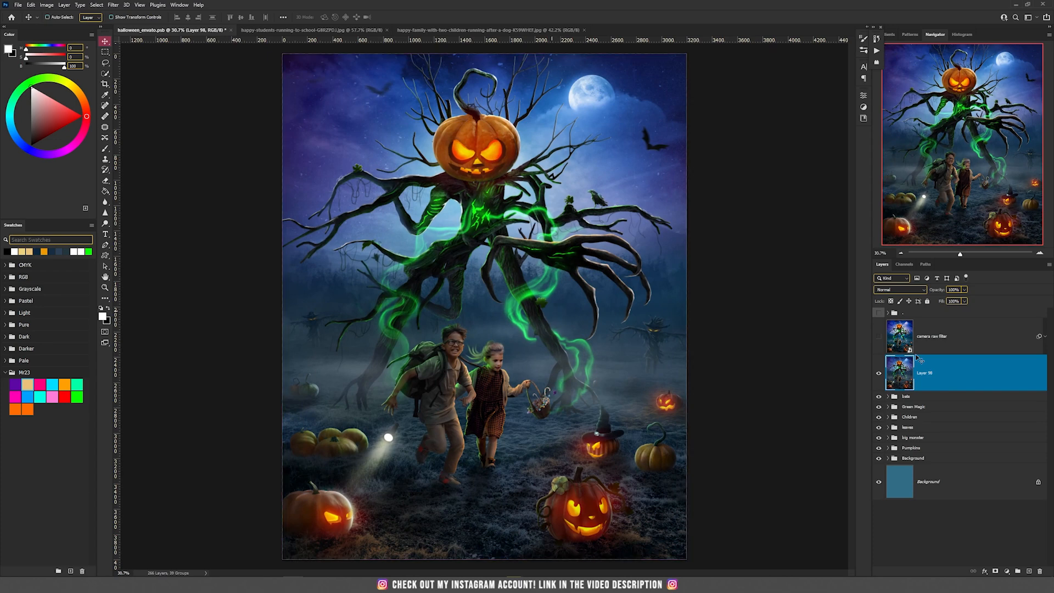
{"action": "left_click_drag", "start_coordinate": [541, 323], "coordinate": [615, 339]}
{"action": "key", "text": "ctrl+z"}
Convert the merged layer to a smart object and open the Camera Raw Filter for it
{"action": "right_click", "coordinate": [967, 377]}
{"action": "left_click", "coordinate": [981, 143]}
{"action": "left_click", "coordinate": [116, 5]}
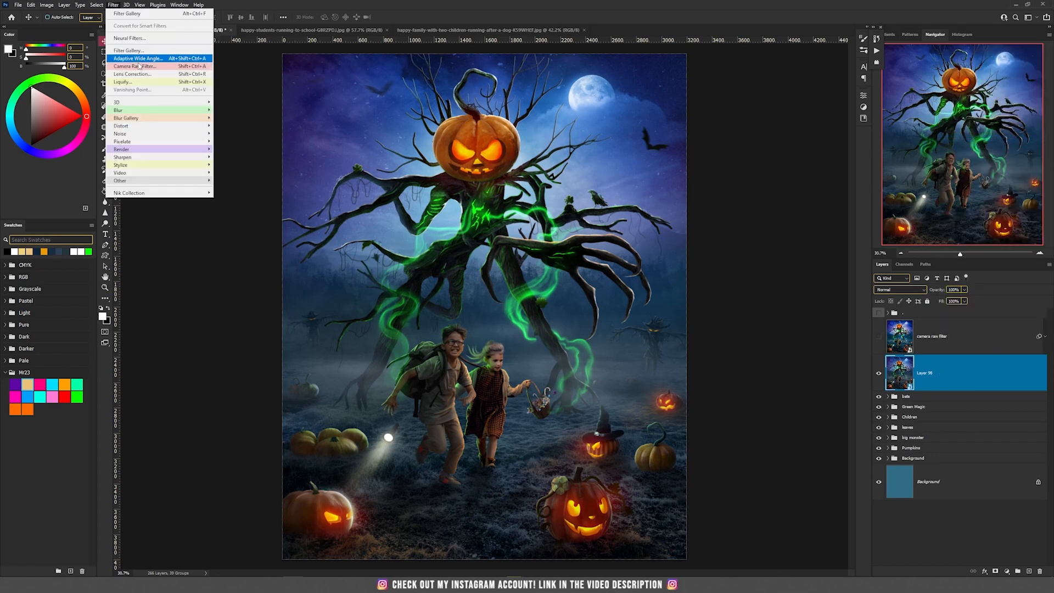
{"action": "left_click", "coordinate": [142, 67]}
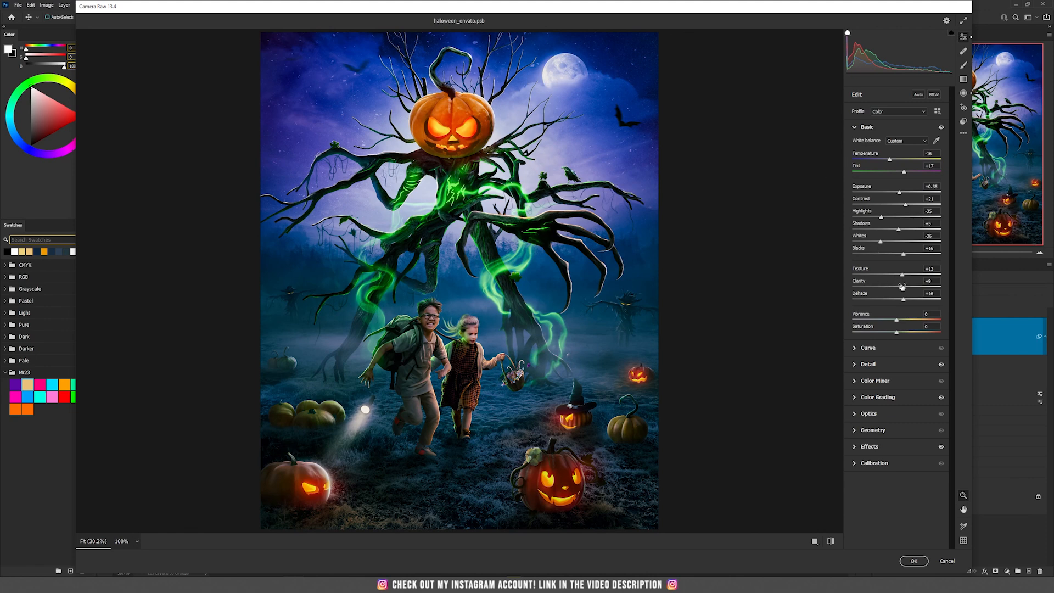
Review the Detail, Color Grading and Effects settings of the Camera Raw filter
{"action": "left_click", "coordinate": [885, 367]}
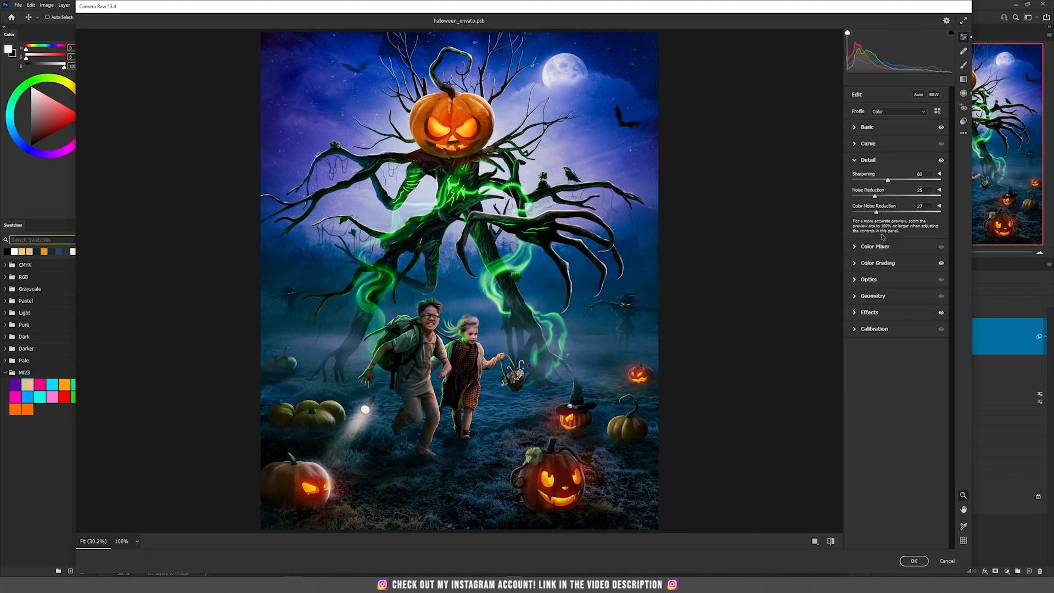
{"action": "left_click", "coordinate": [887, 263]}
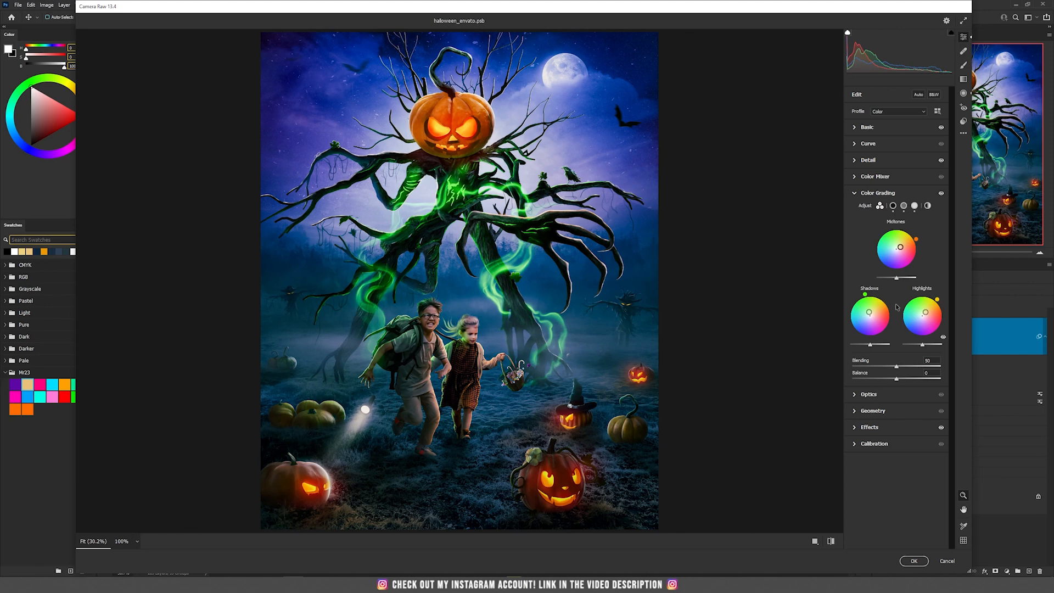
{"action": "left_click", "coordinate": [876, 427]}
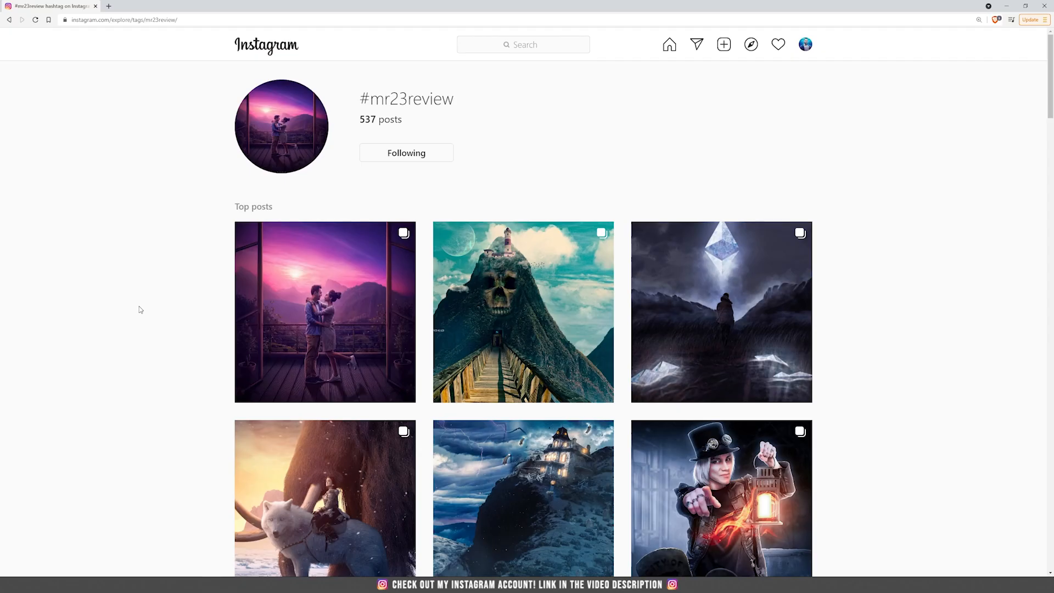
Switch to Instagram in the browser and look through the artwork posted under #mr23review
{"action": "scroll", "coordinate": [140, 309], "scroll_direction": "down", "scroll_amount": 20}
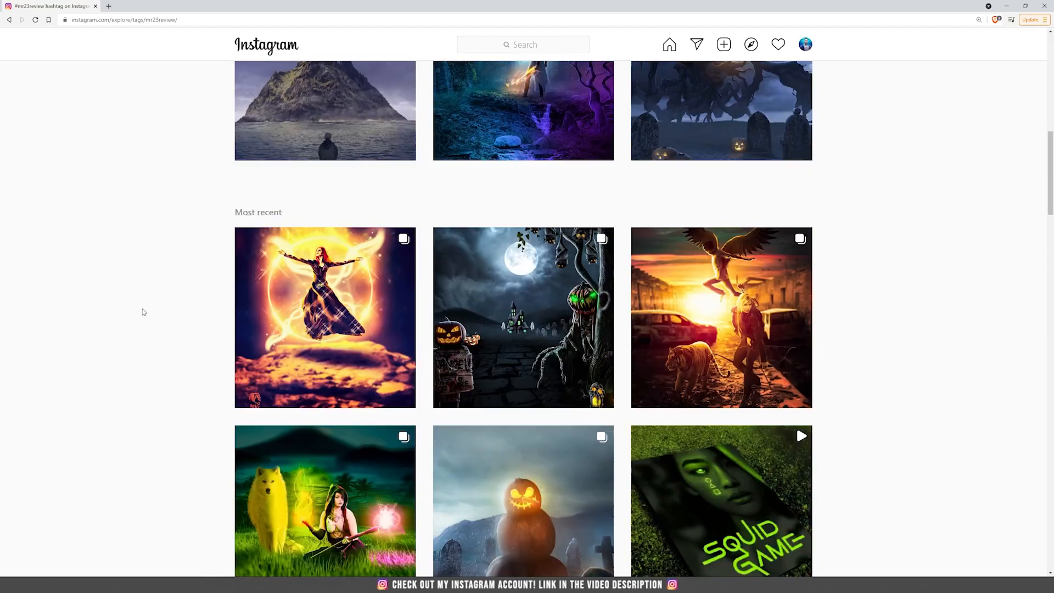
{"action": "scroll", "coordinate": [157, 325], "scroll_direction": "down", "scroll_amount": 12}
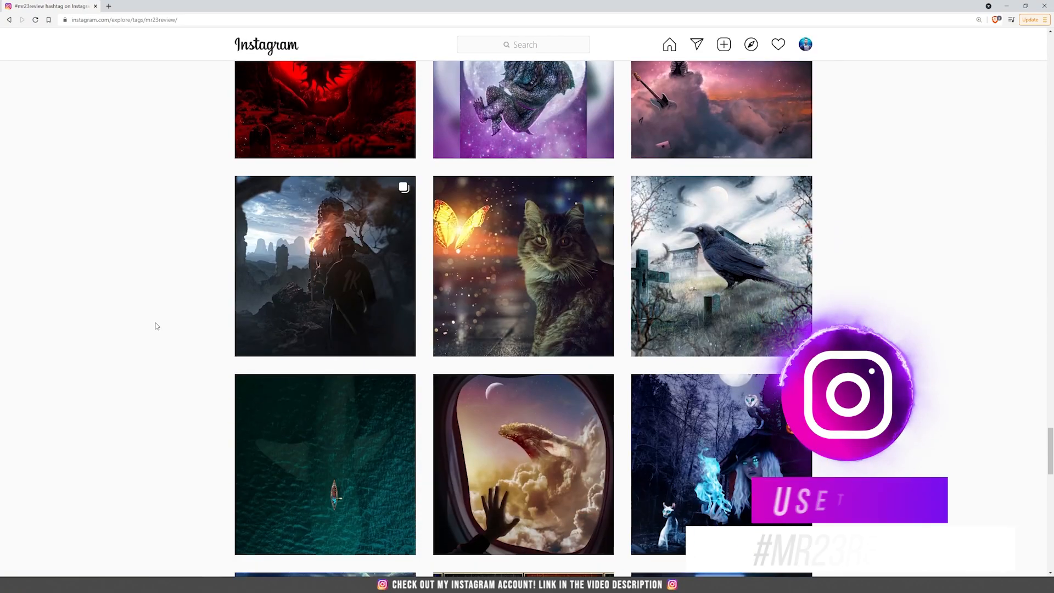
{"action": "scroll", "coordinate": [189, 276], "scroll_direction": "down", "scroll_amount": 15}
{"action": "scroll", "coordinate": [186, 289], "scroll_direction": "down", "scroll_amount": 9}
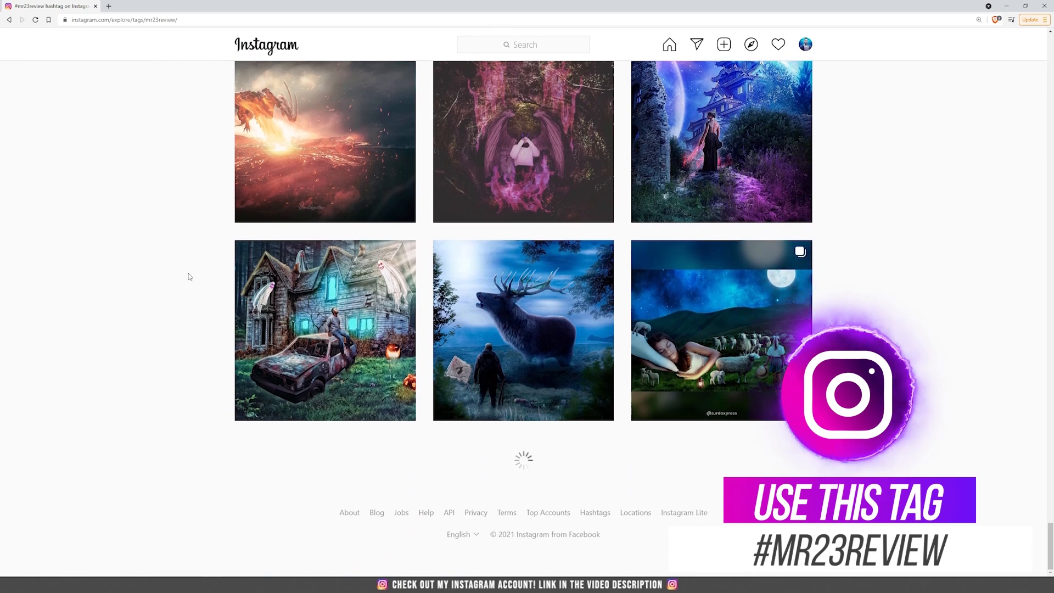
{"action": "scroll", "coordinate": [186, 292], "scroll_direction": "down", "scroll_amount": 4}
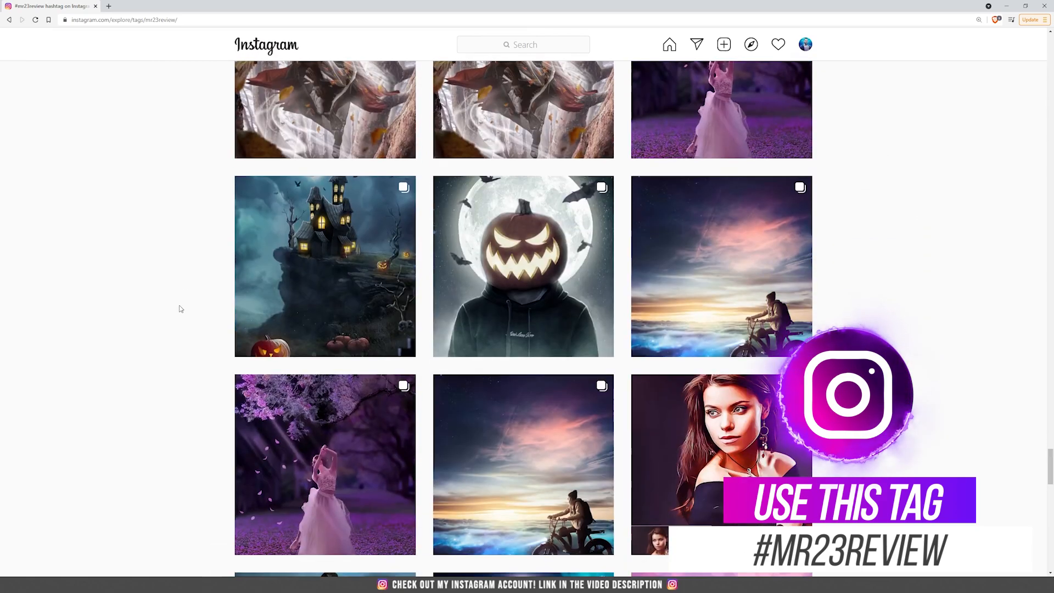
Go back to the white wolf post among the hashtag's top posts and follow its creator back from their profile
{"action": "scroll", "coordinate": [174, 317], "scroll_direction": "up", "scroll_amount": 20}
{"action": "left_click", "coordinate": [273, 295]}
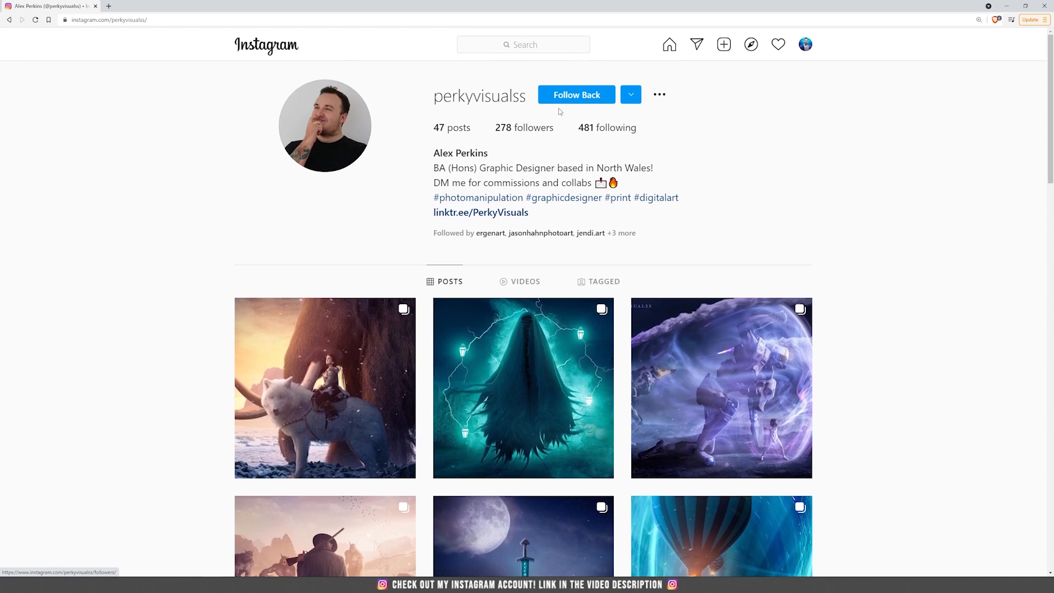
{"action": "left_click", "coordinate": [549, 94]}
Browse the artwork posts on the creator's Instagram profile
{"action": "scroll", "coordinate": [332, 215], "scroll_direction": "down", "scroll_amount": 3}
{"action": "scroll", "coordinate": [331, 217], "scroll_direction": "down", "scroll_amount": 3}
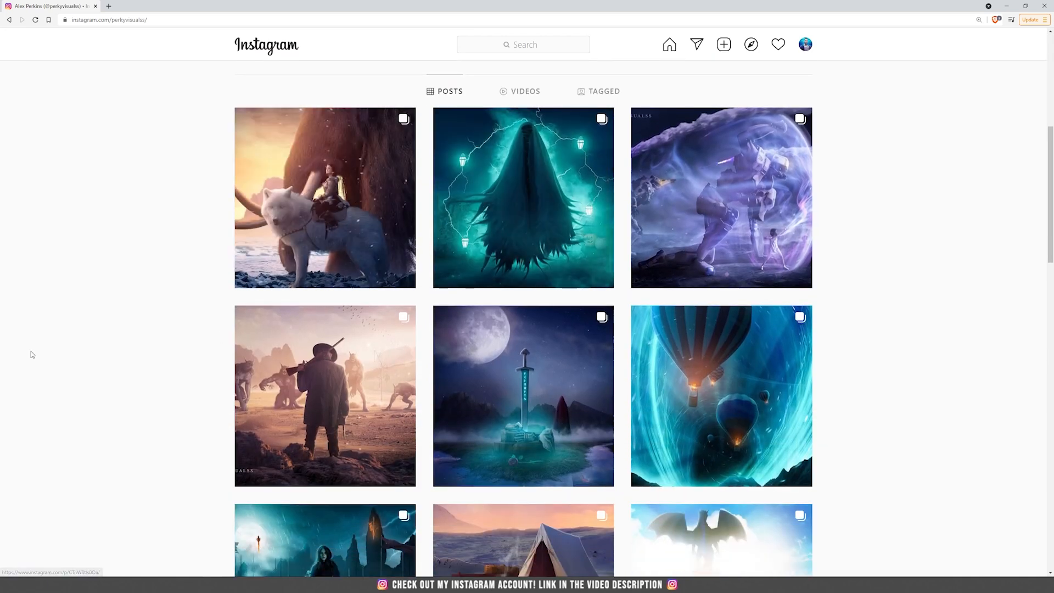
{"action": "scroll", "coordinate": [32, 354], "scroll_direction": "down", "scroll_amount": 2}
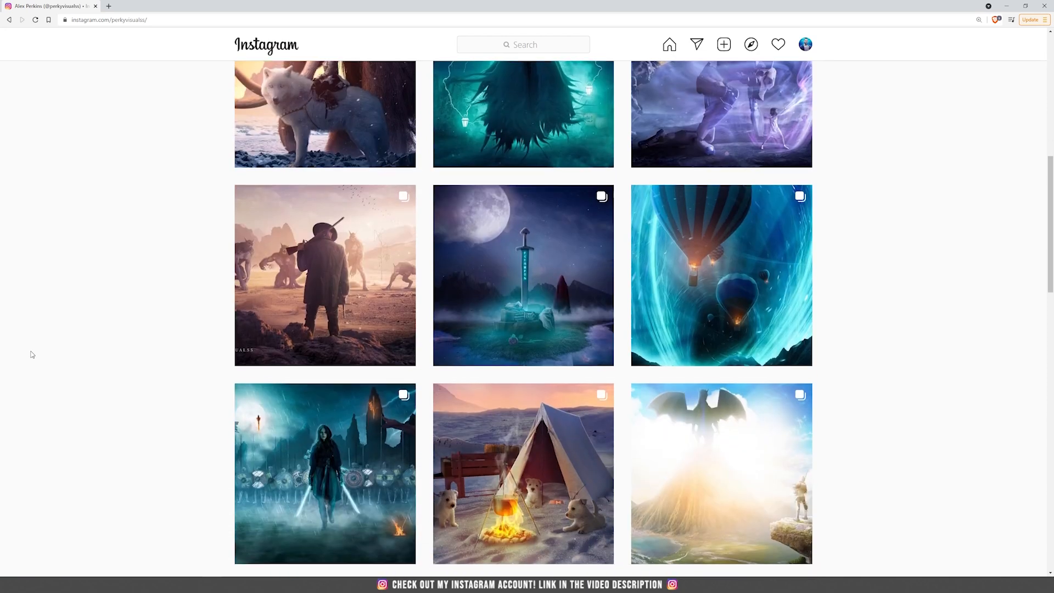
{"action": "scroll", "coordinate": [32, 354], "scroll_direction": "up", "scroll_amount": 3}
{"action": "scroll", "coordinate": [32, 355], "scroll_direction": "down", "scroll_amount": 3}
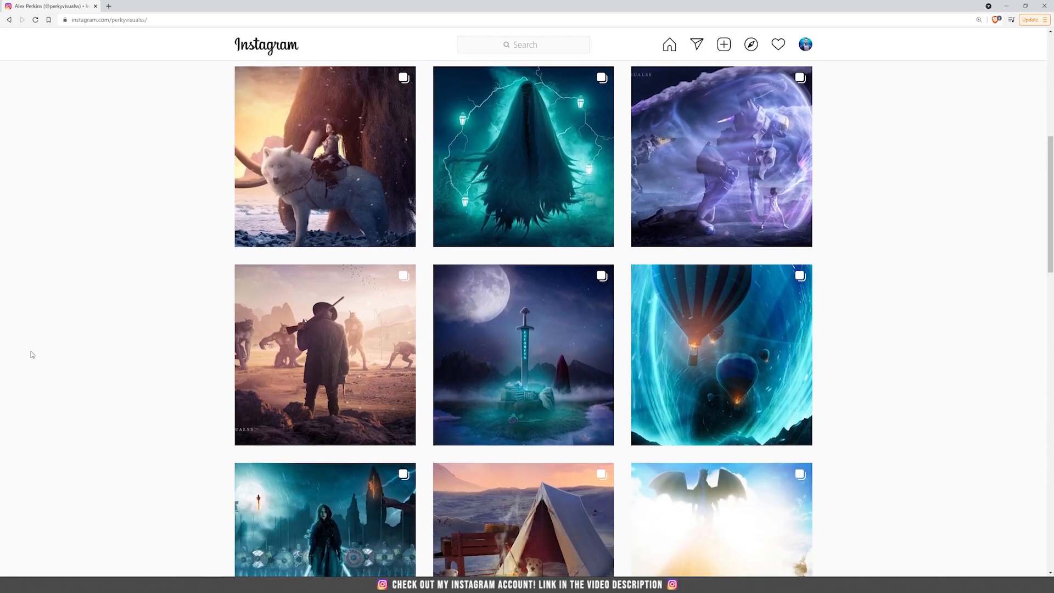
{"action": "scroll", "coordinate": [31, 355], "scroll_direction": "up", "scroll_amount": 2}
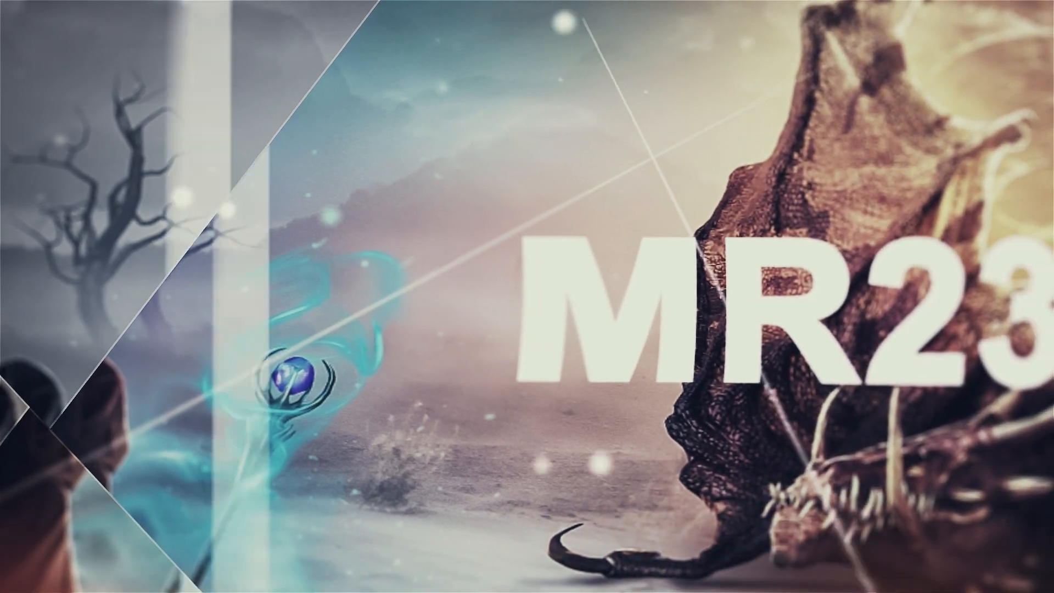